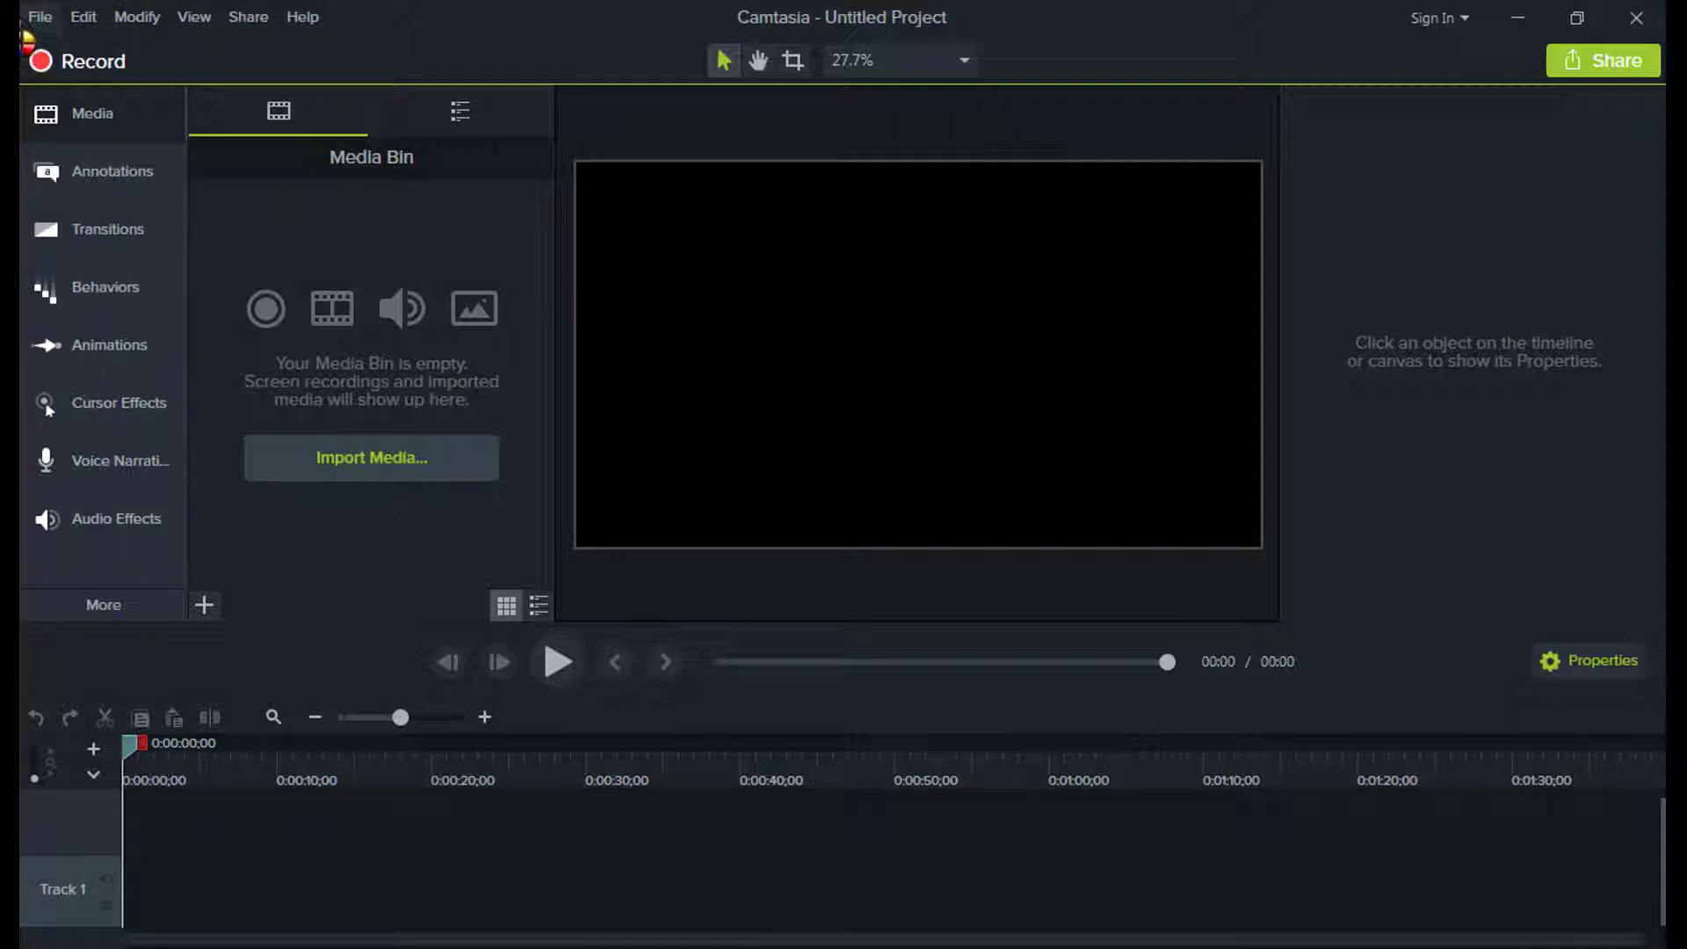
Step: Set the project canvas to 720p HD (1280x720) with the light grey swatch as background color and apply the settings
left_click(945, 70)
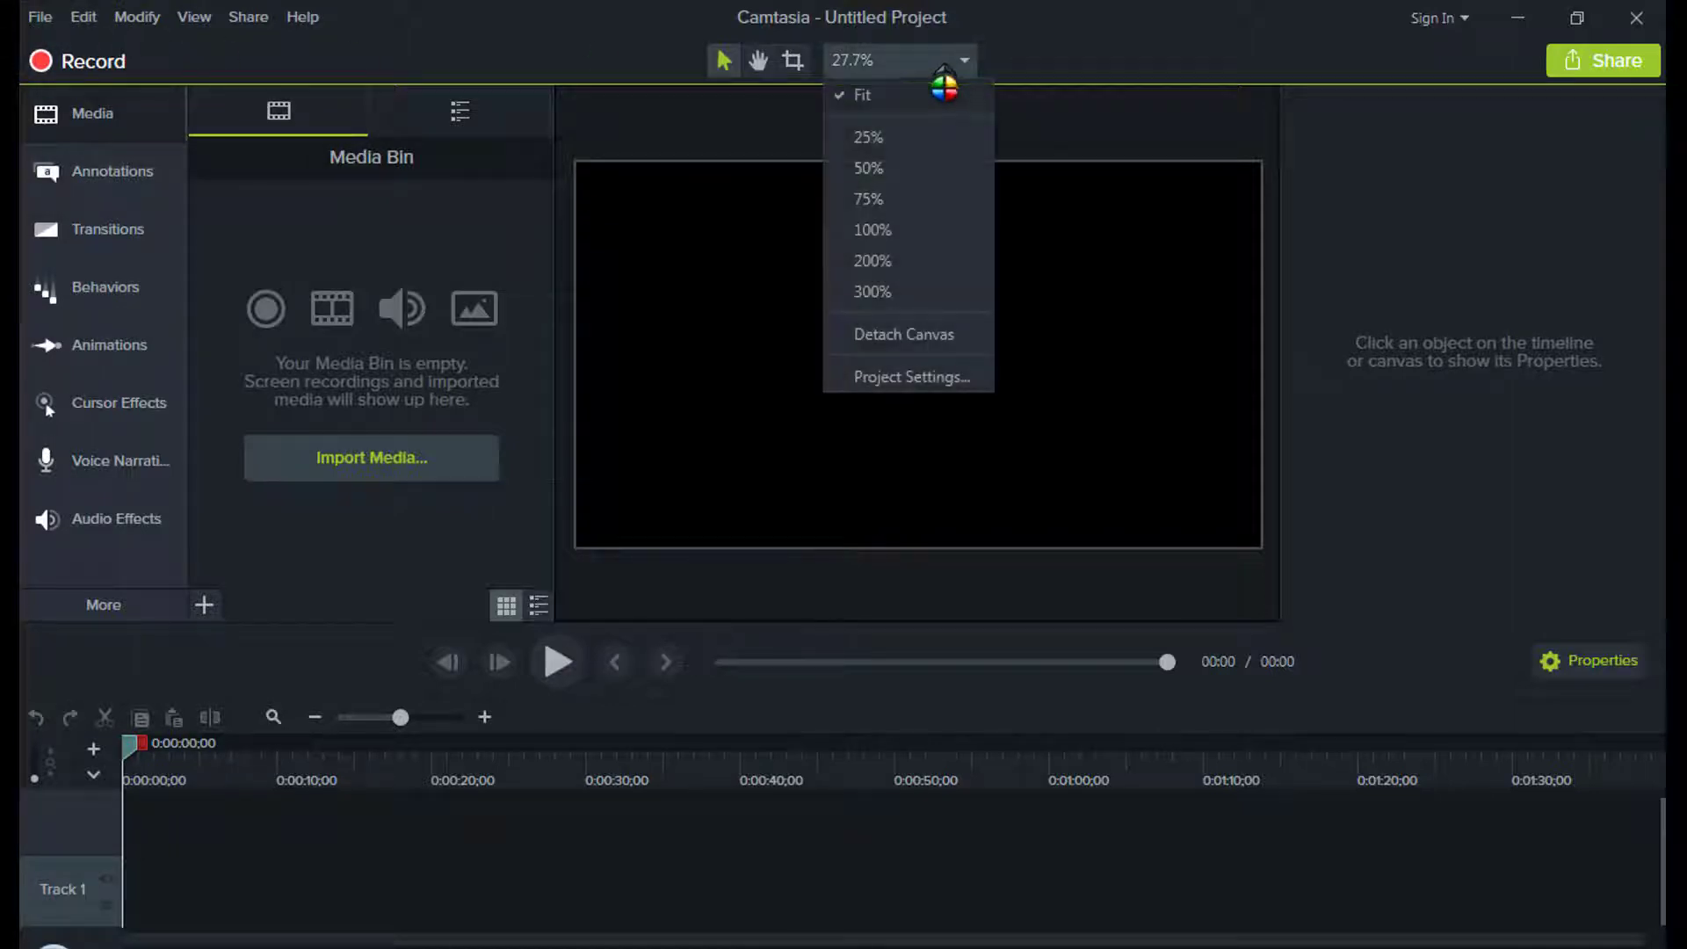
left_click(937, 376)
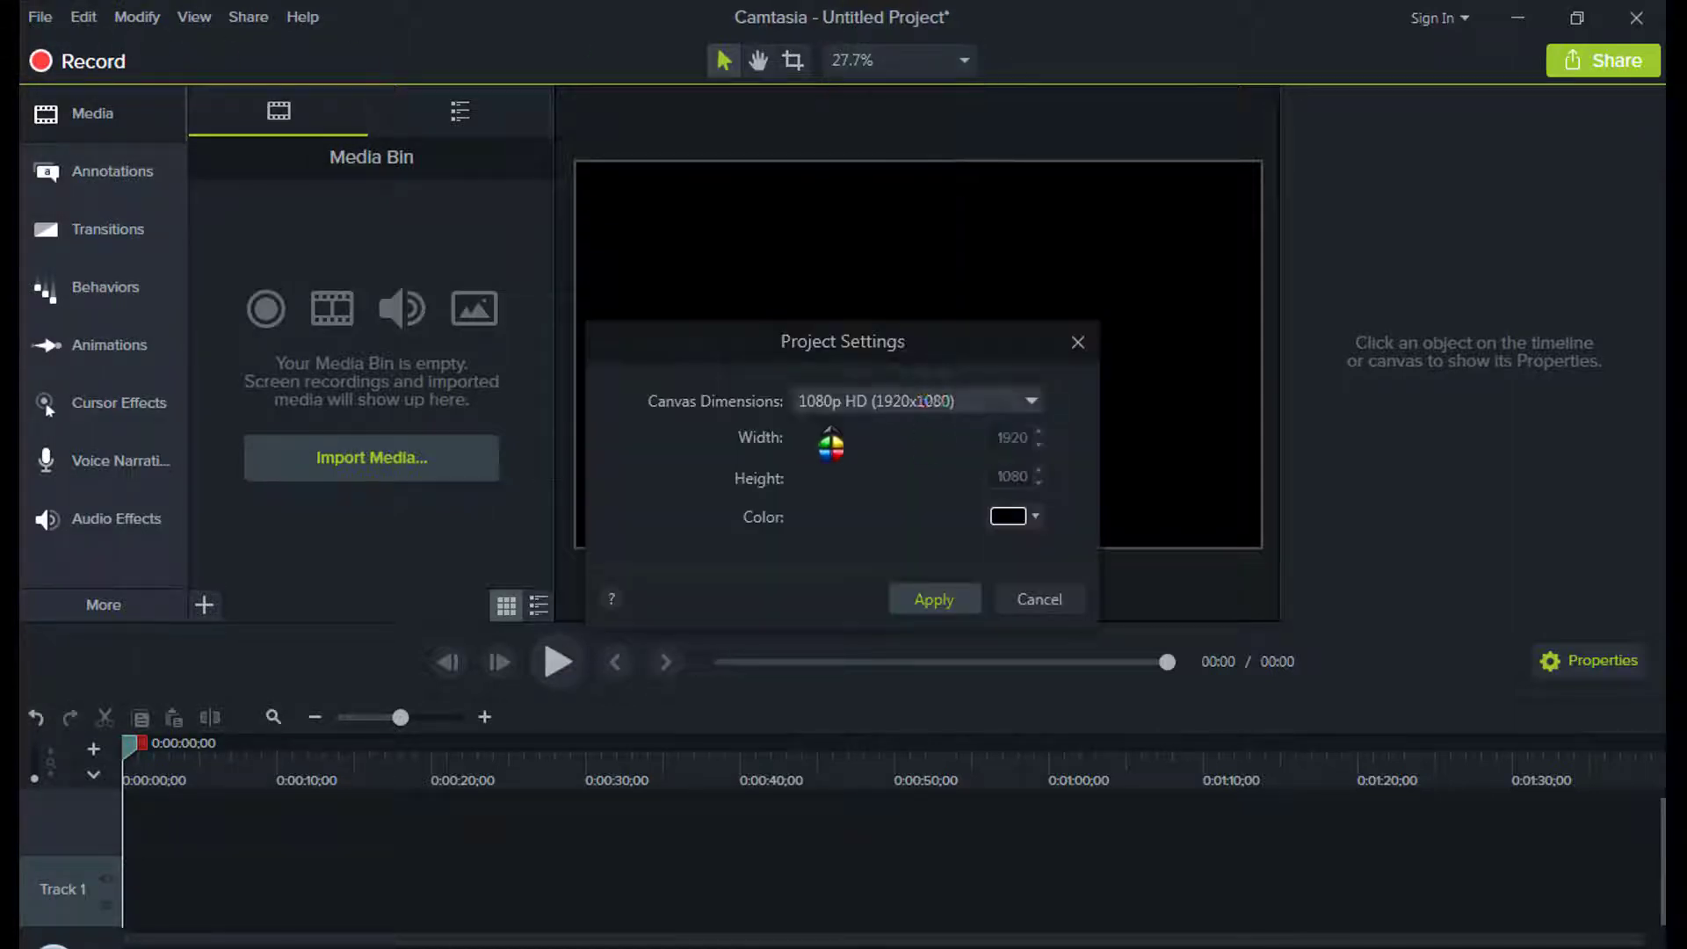
left_click(959, 402)
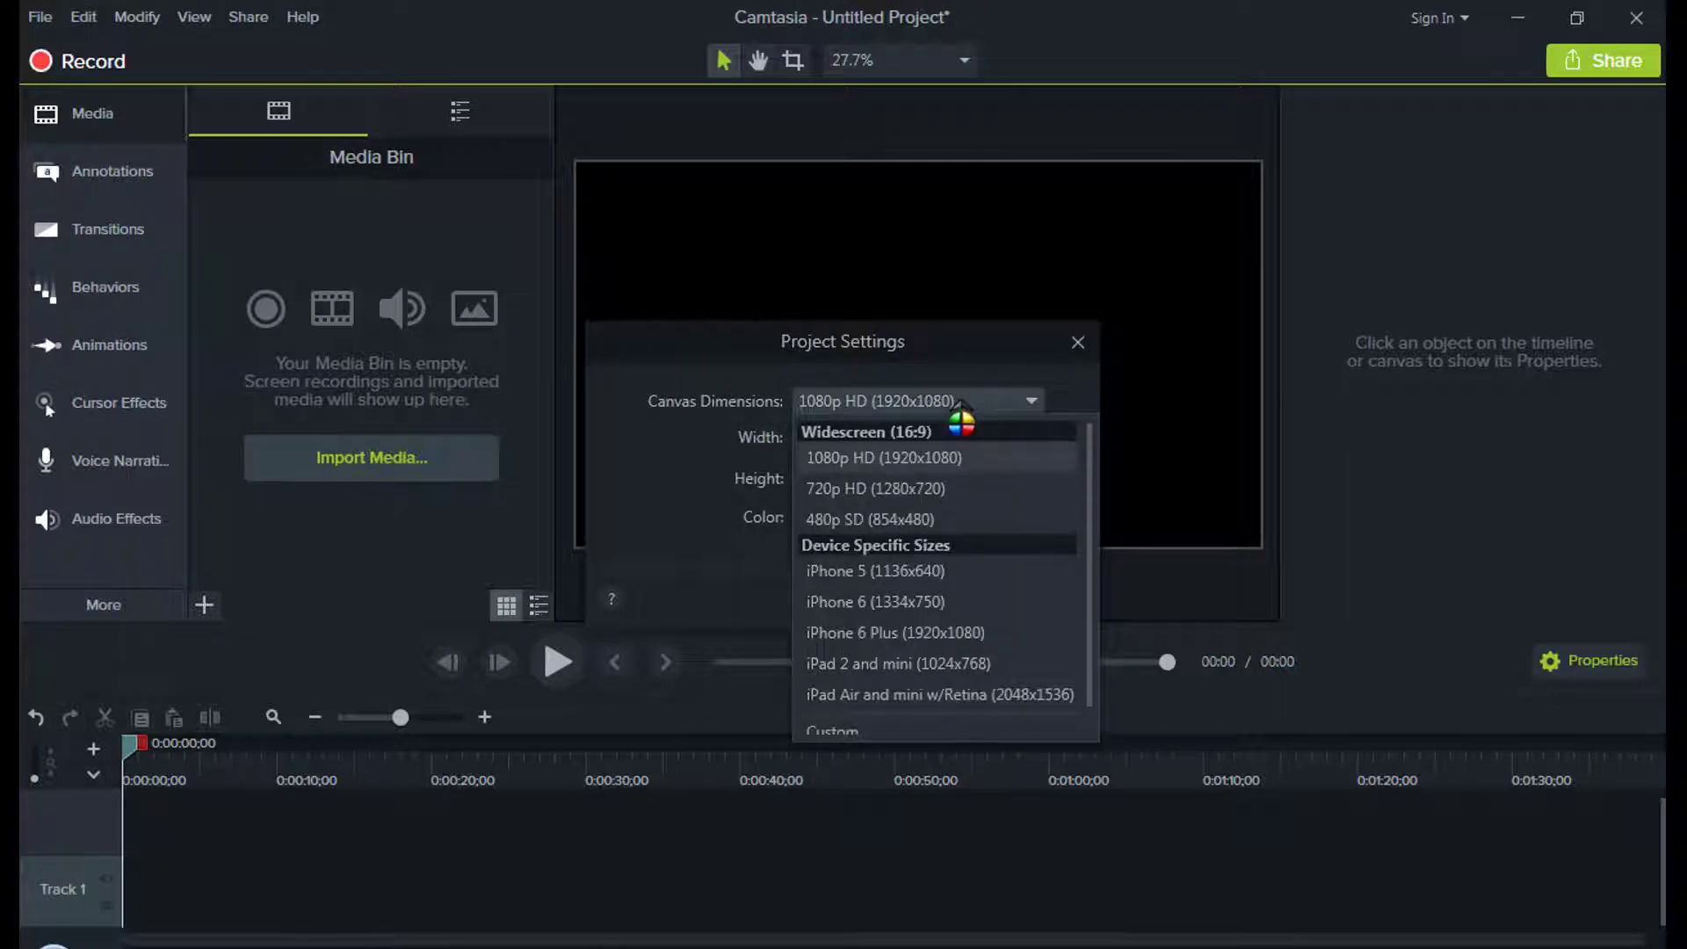
left_click(964, 490)
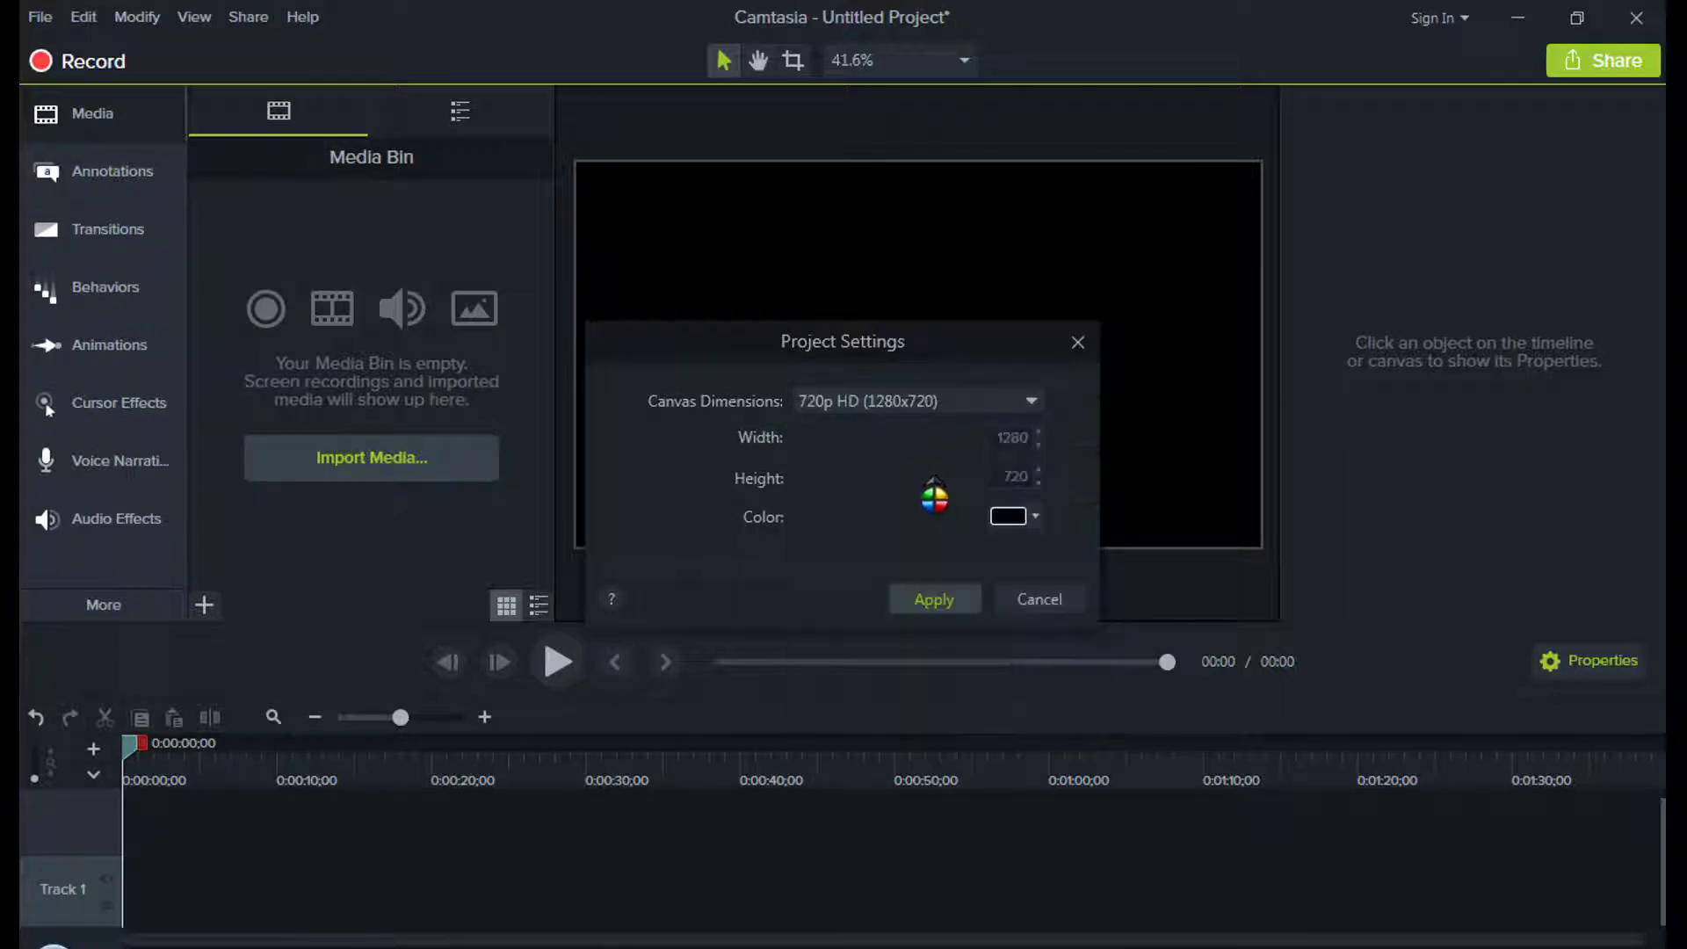
left_click(1006, 520)
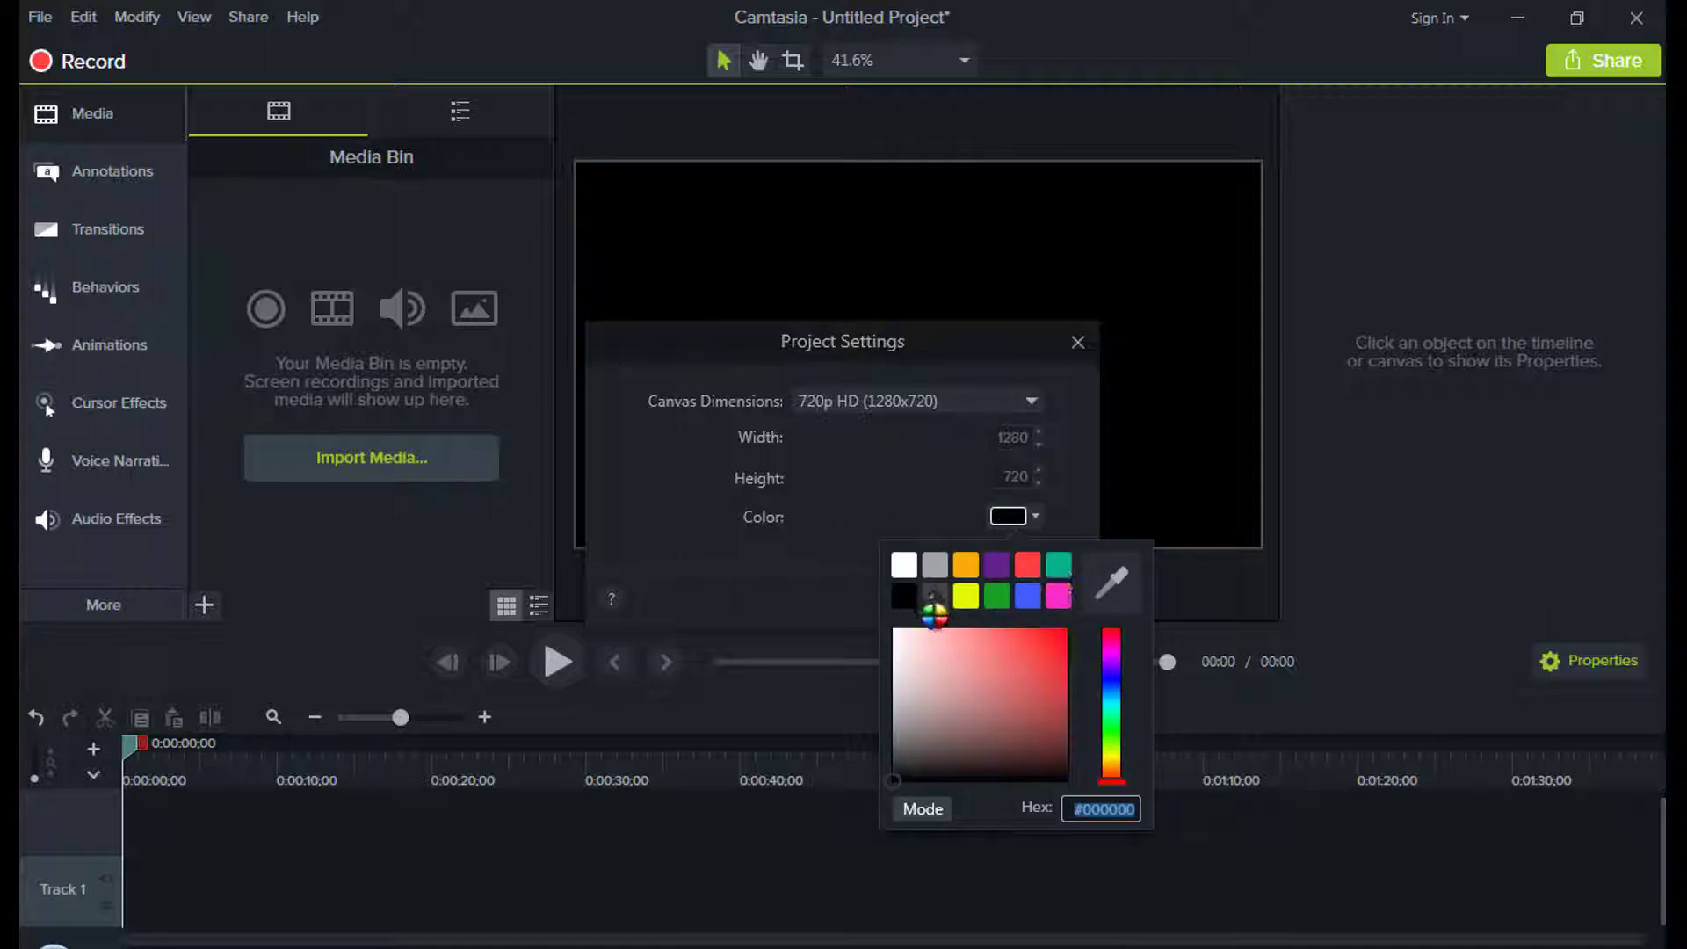
left_click(934, 567)
left_click(1008, 518)
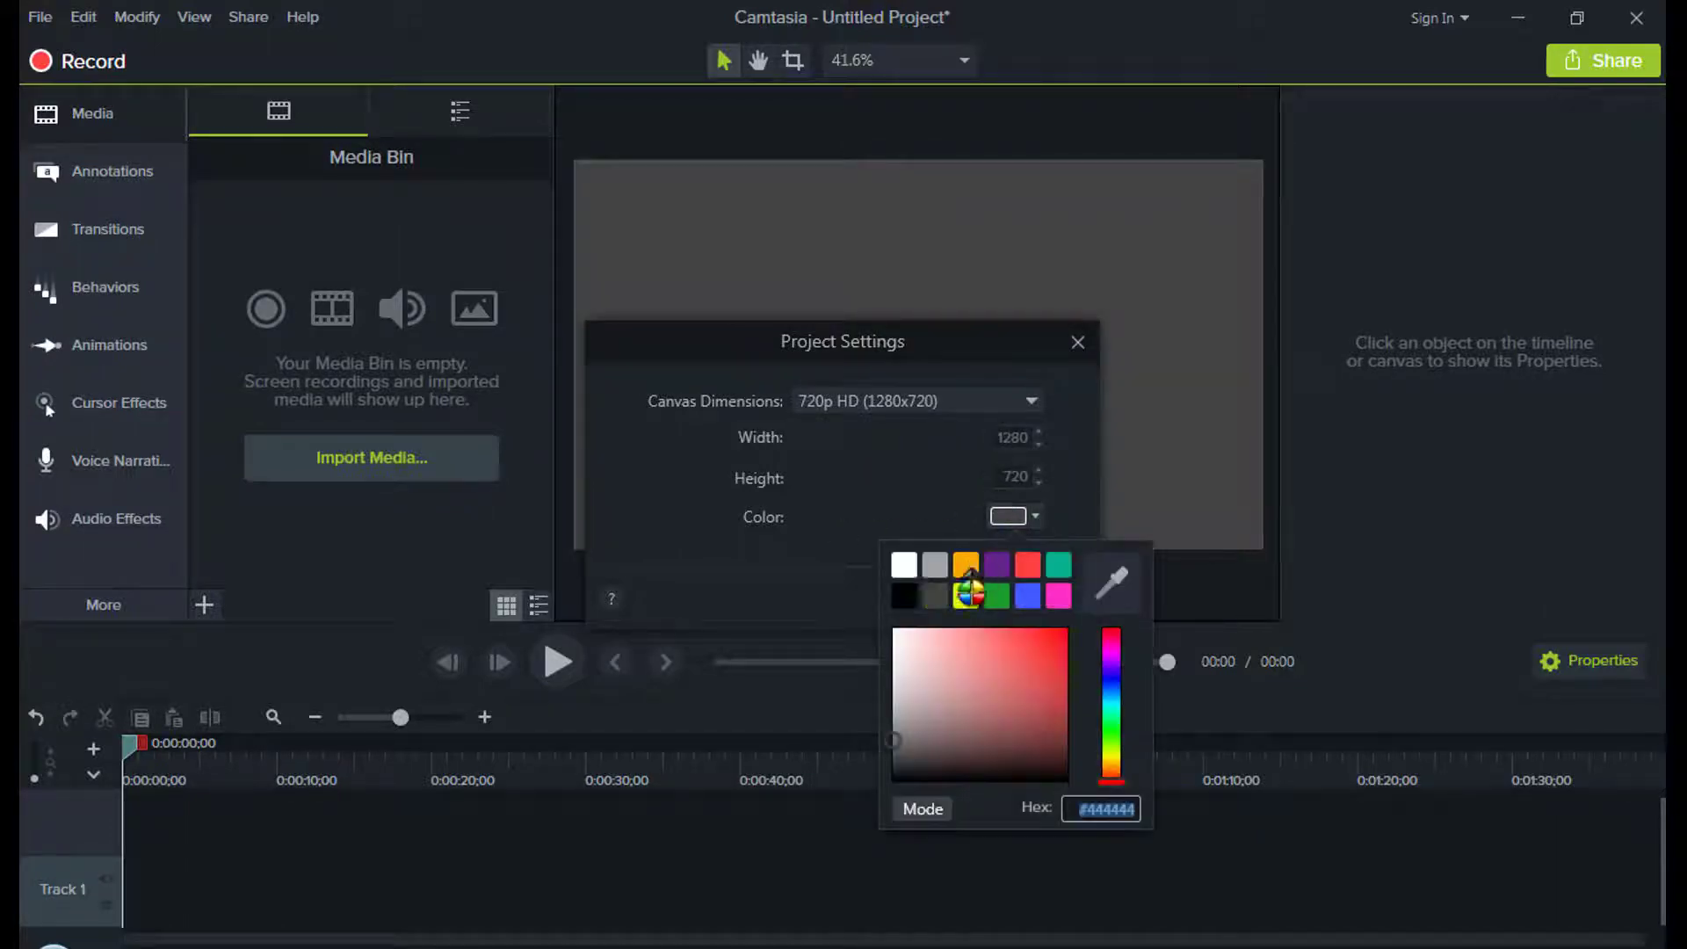
left_click(934, 566)
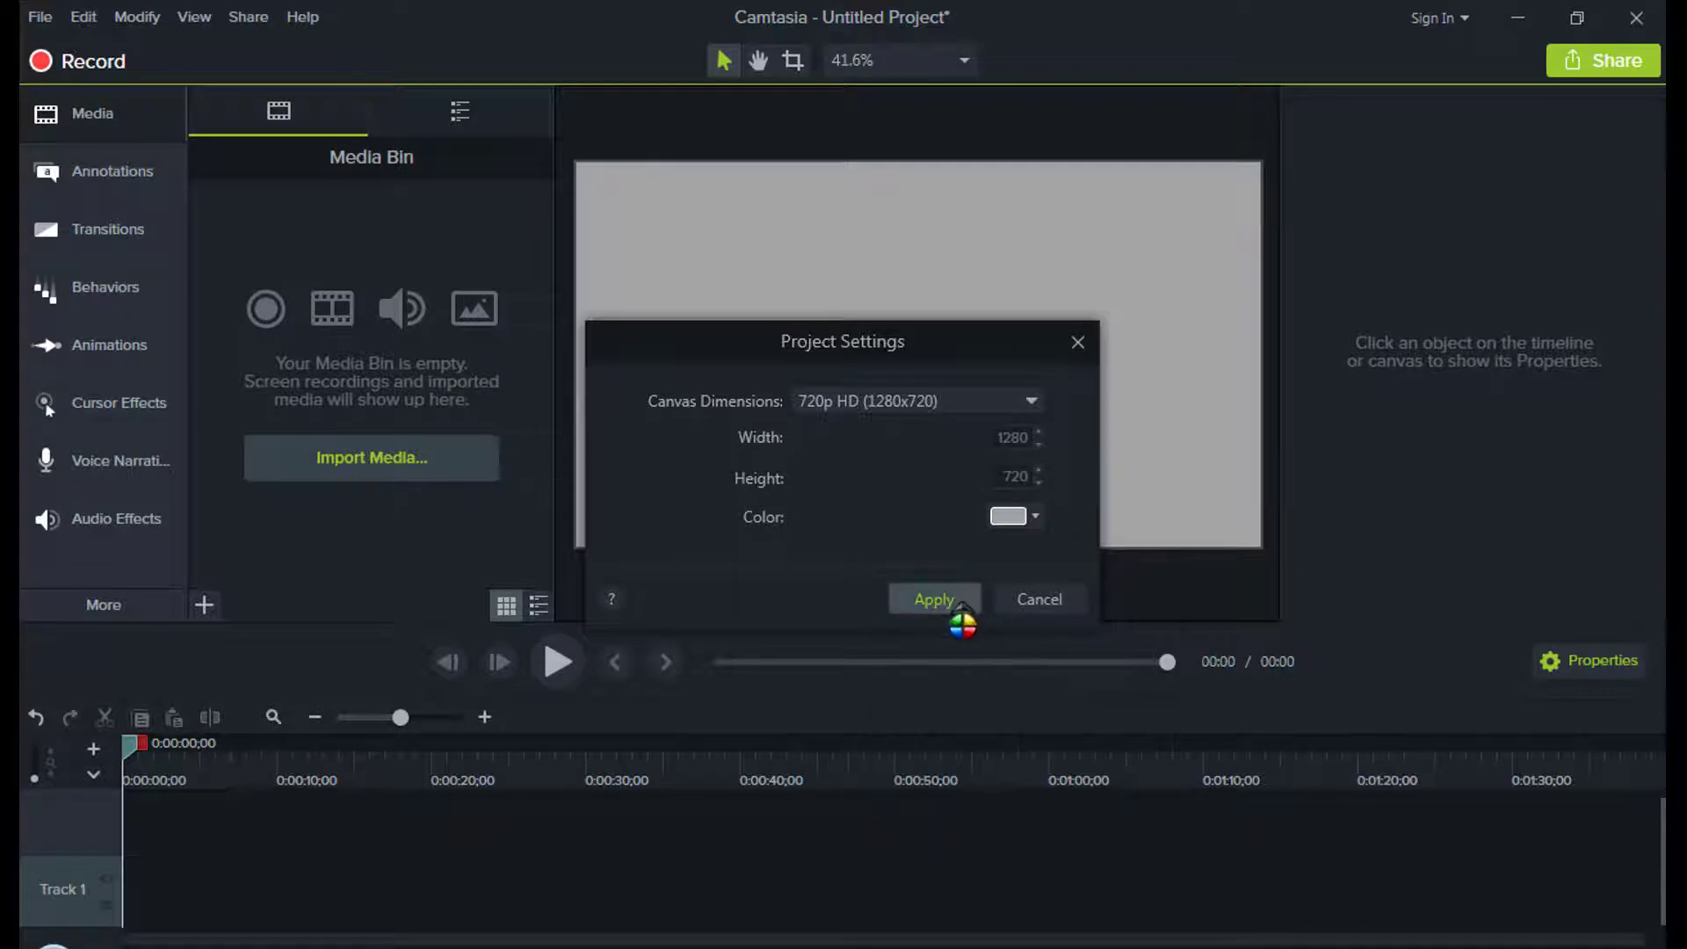
left_click(959, 606)
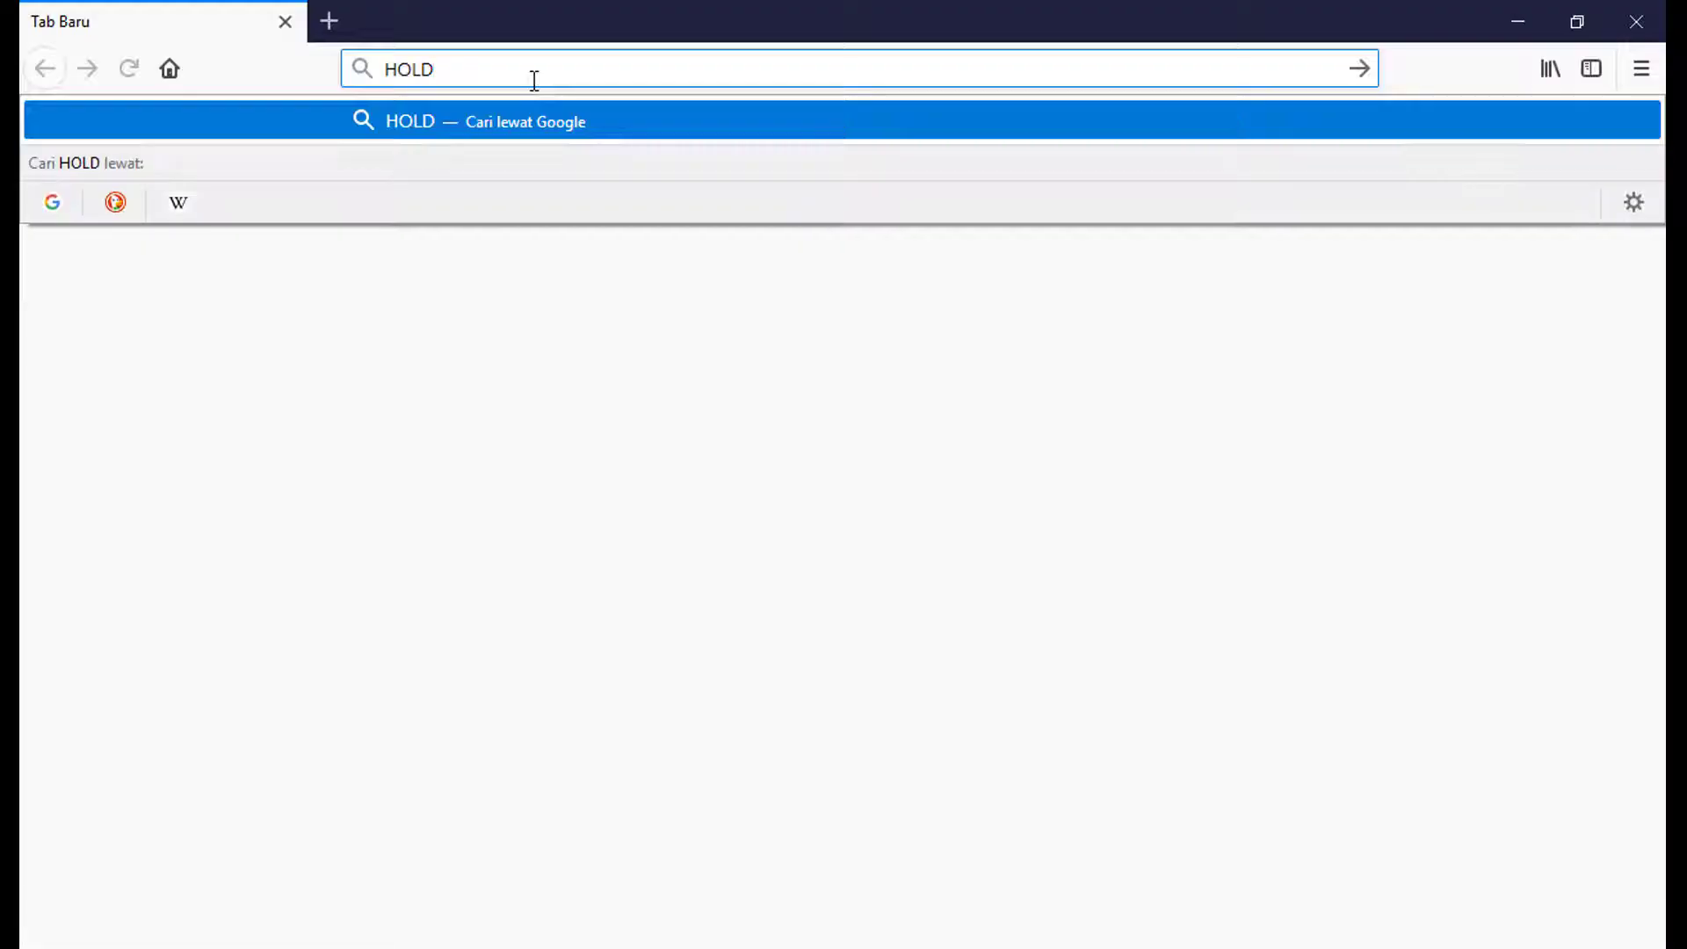
Step: In Firefox, search Google for "HOLD PHONE" and switch to the image results
type("P")
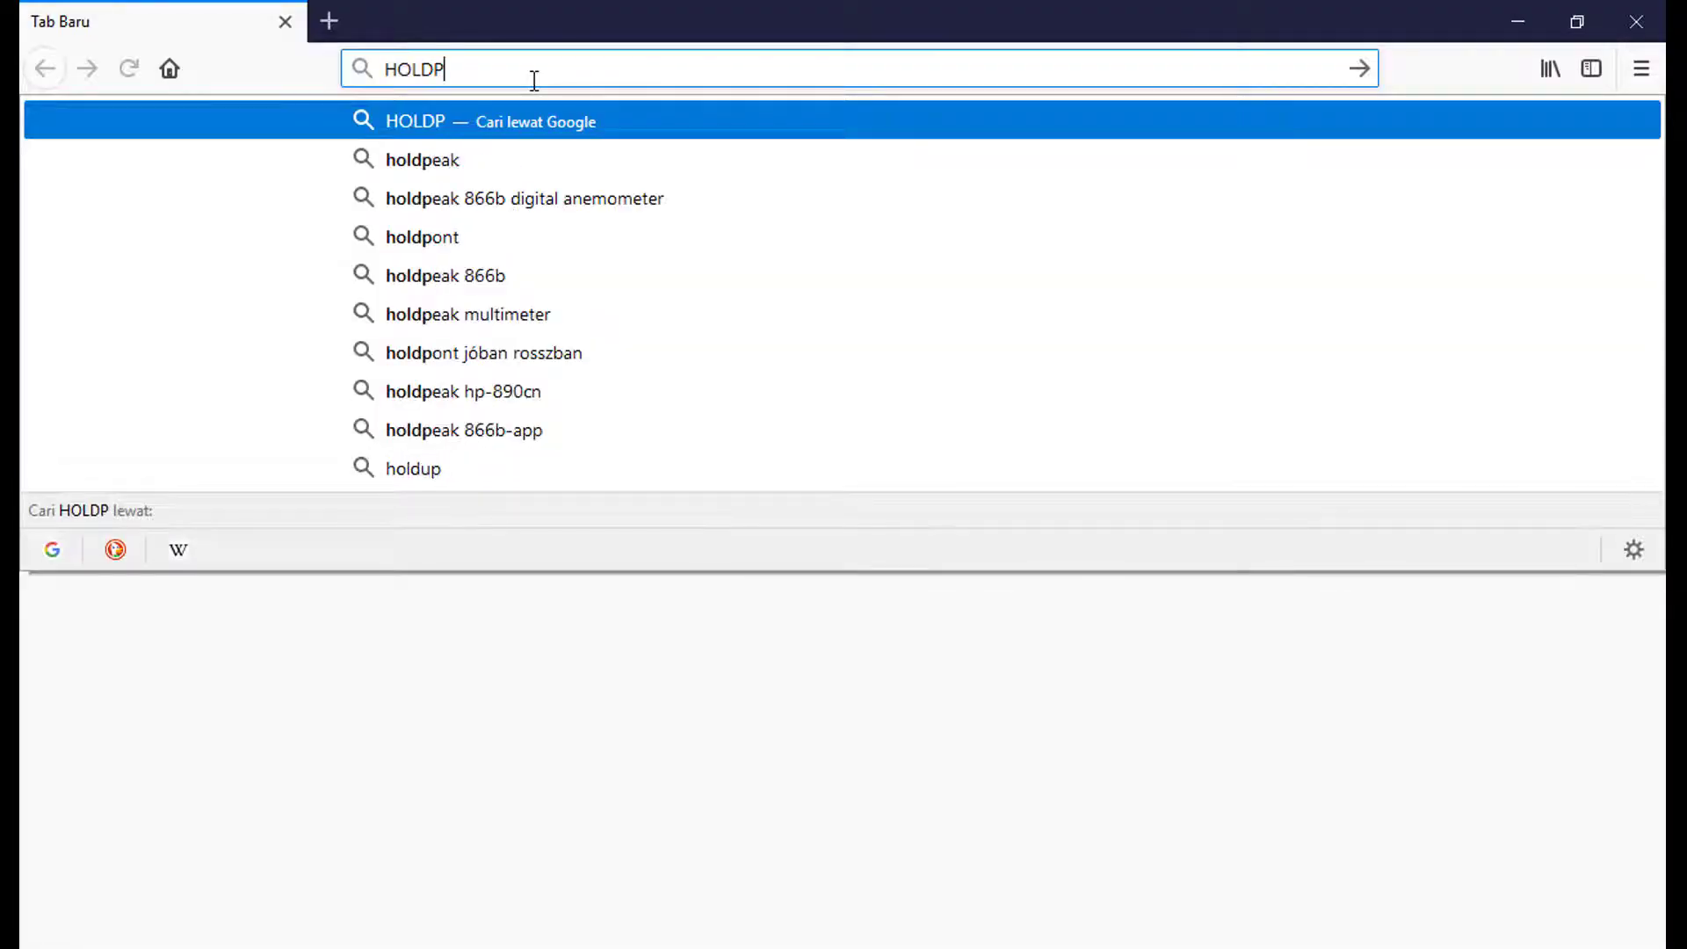
key("BackSpace")
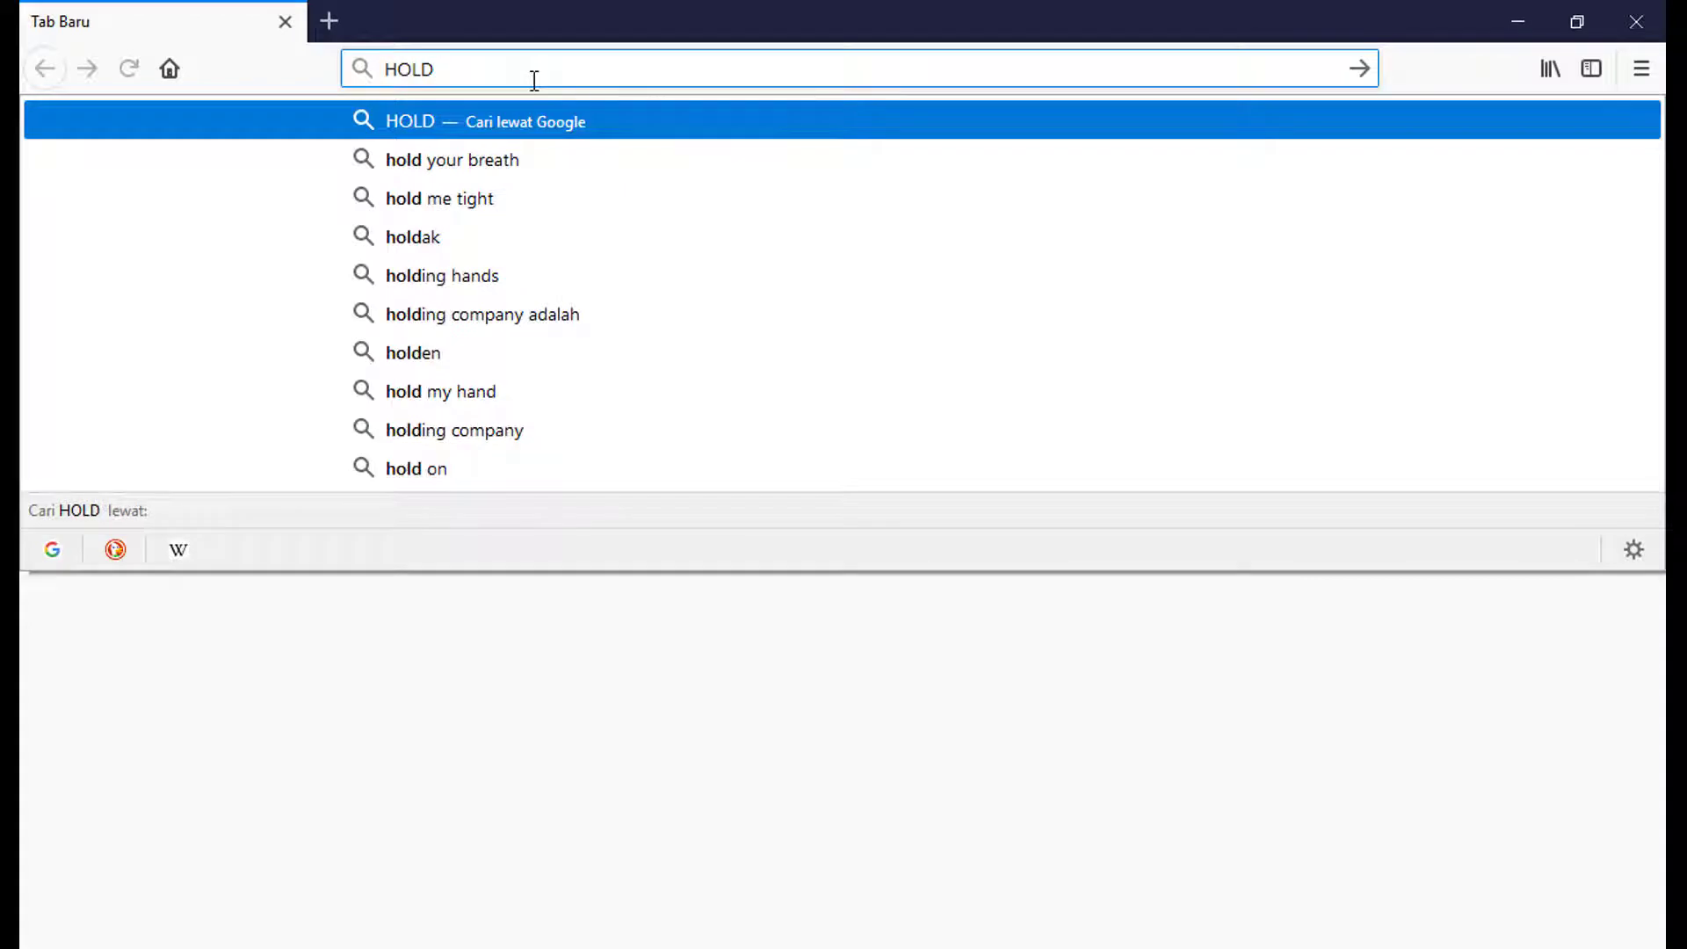
type("PHONE")
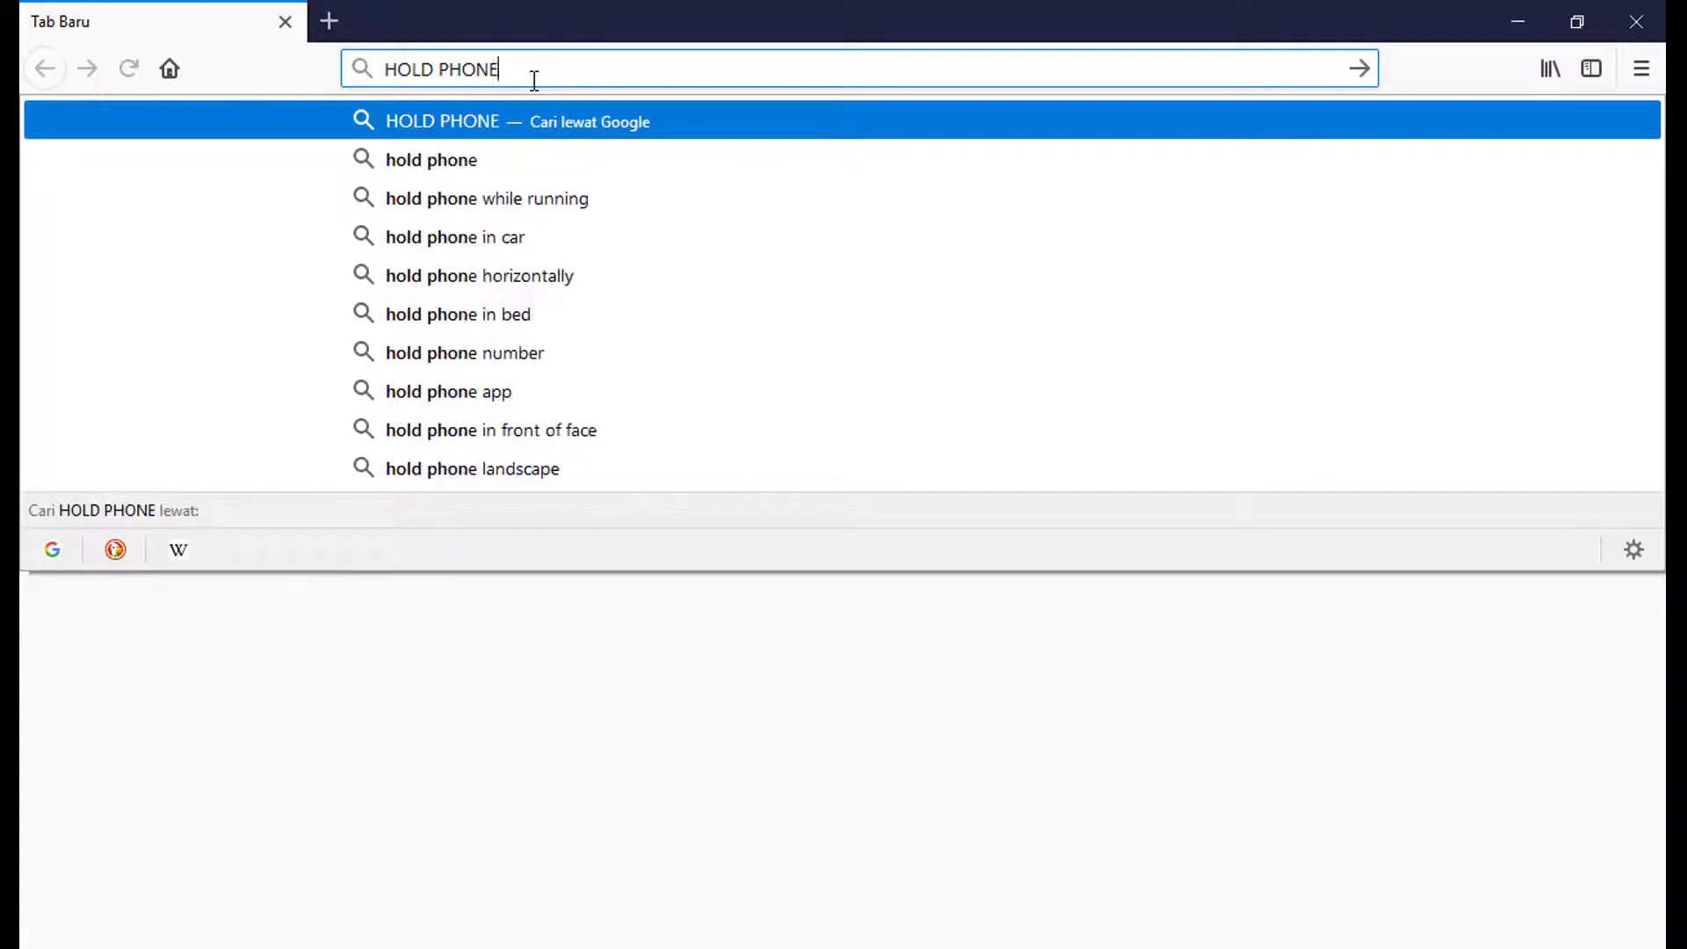
key("Return")
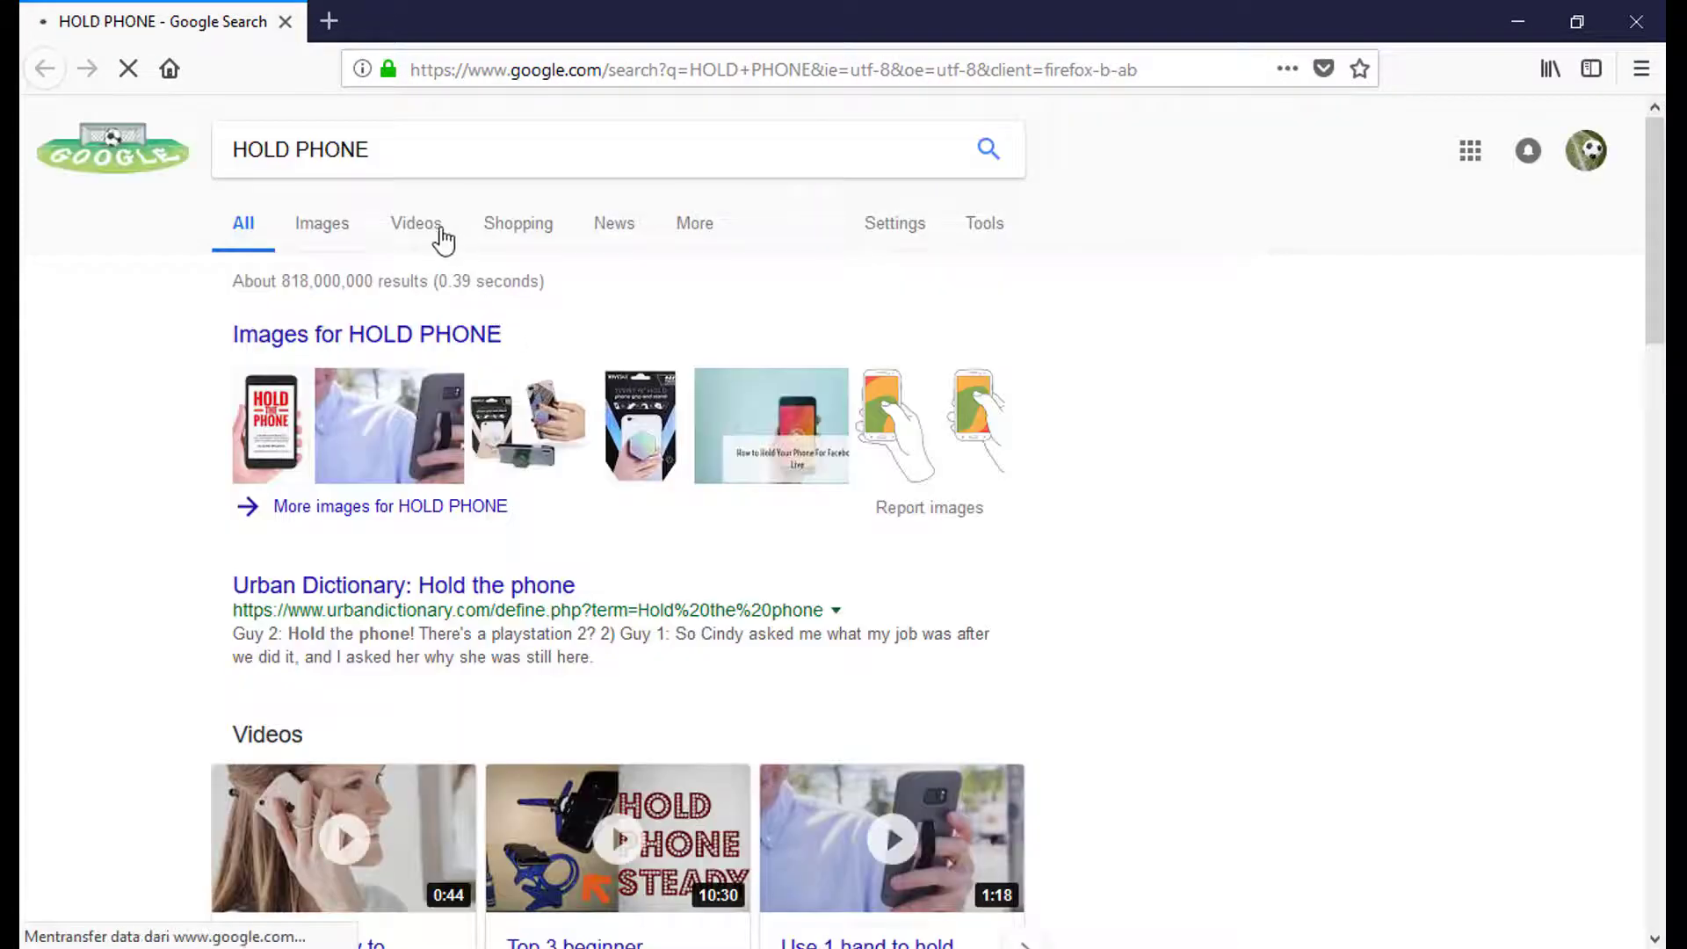
left_click(338, 230)
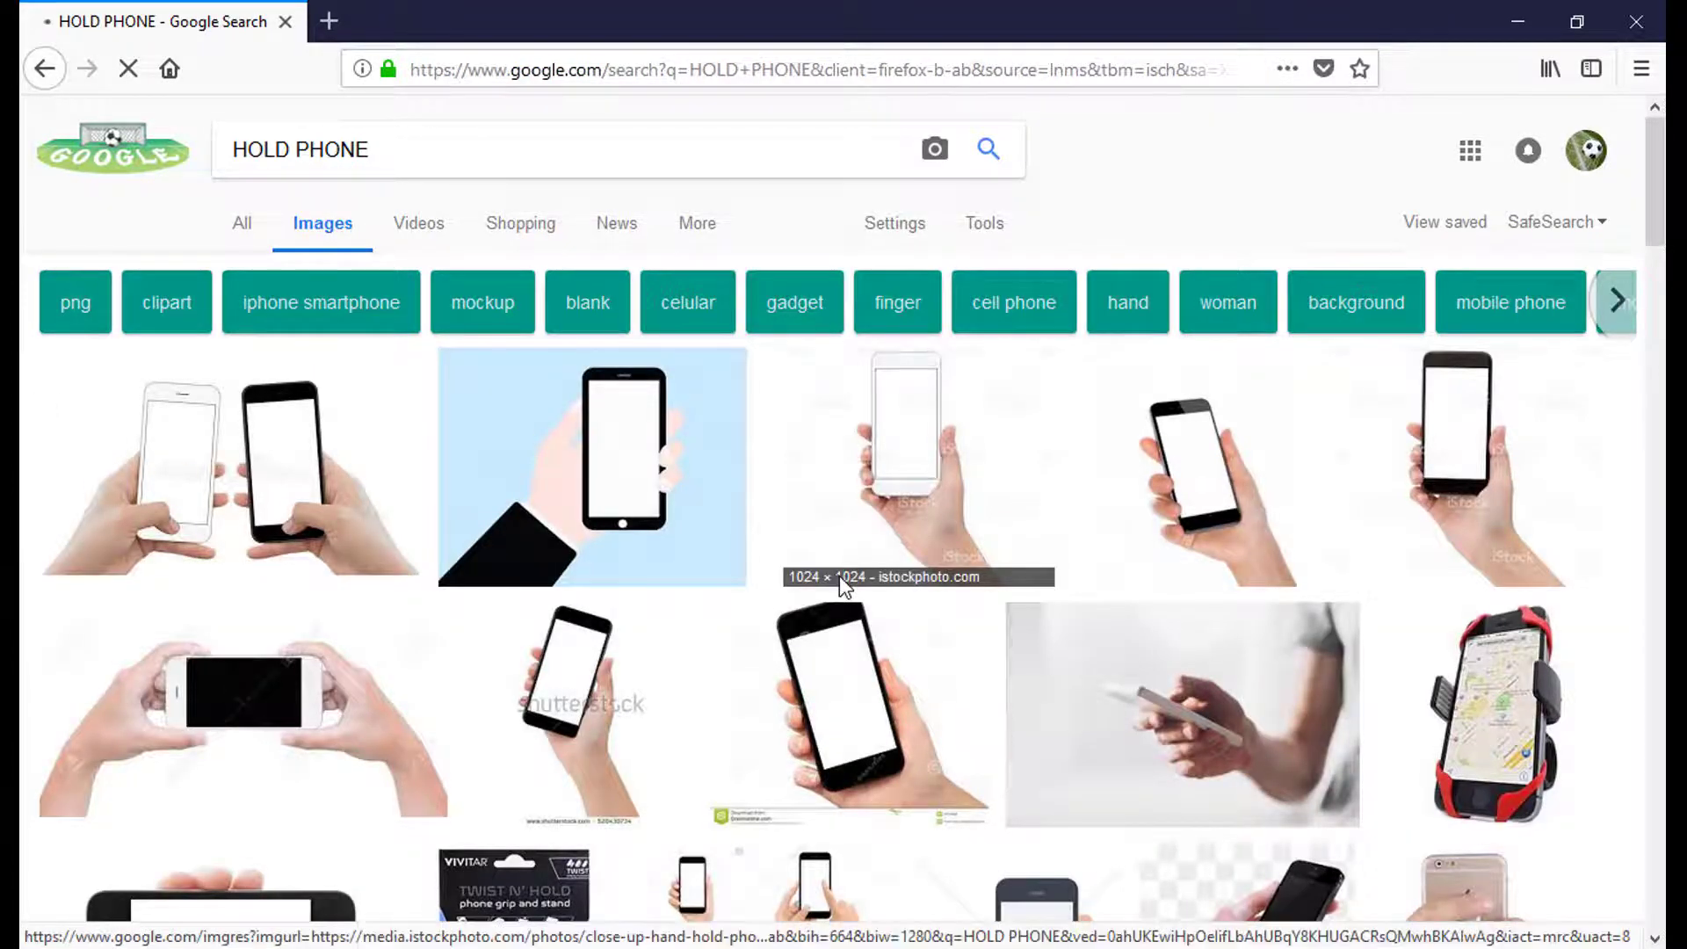
Step: Browse the image results and open the freepik.com picture of a hand holding a black phone
scroll(840, 576, "down", 3)
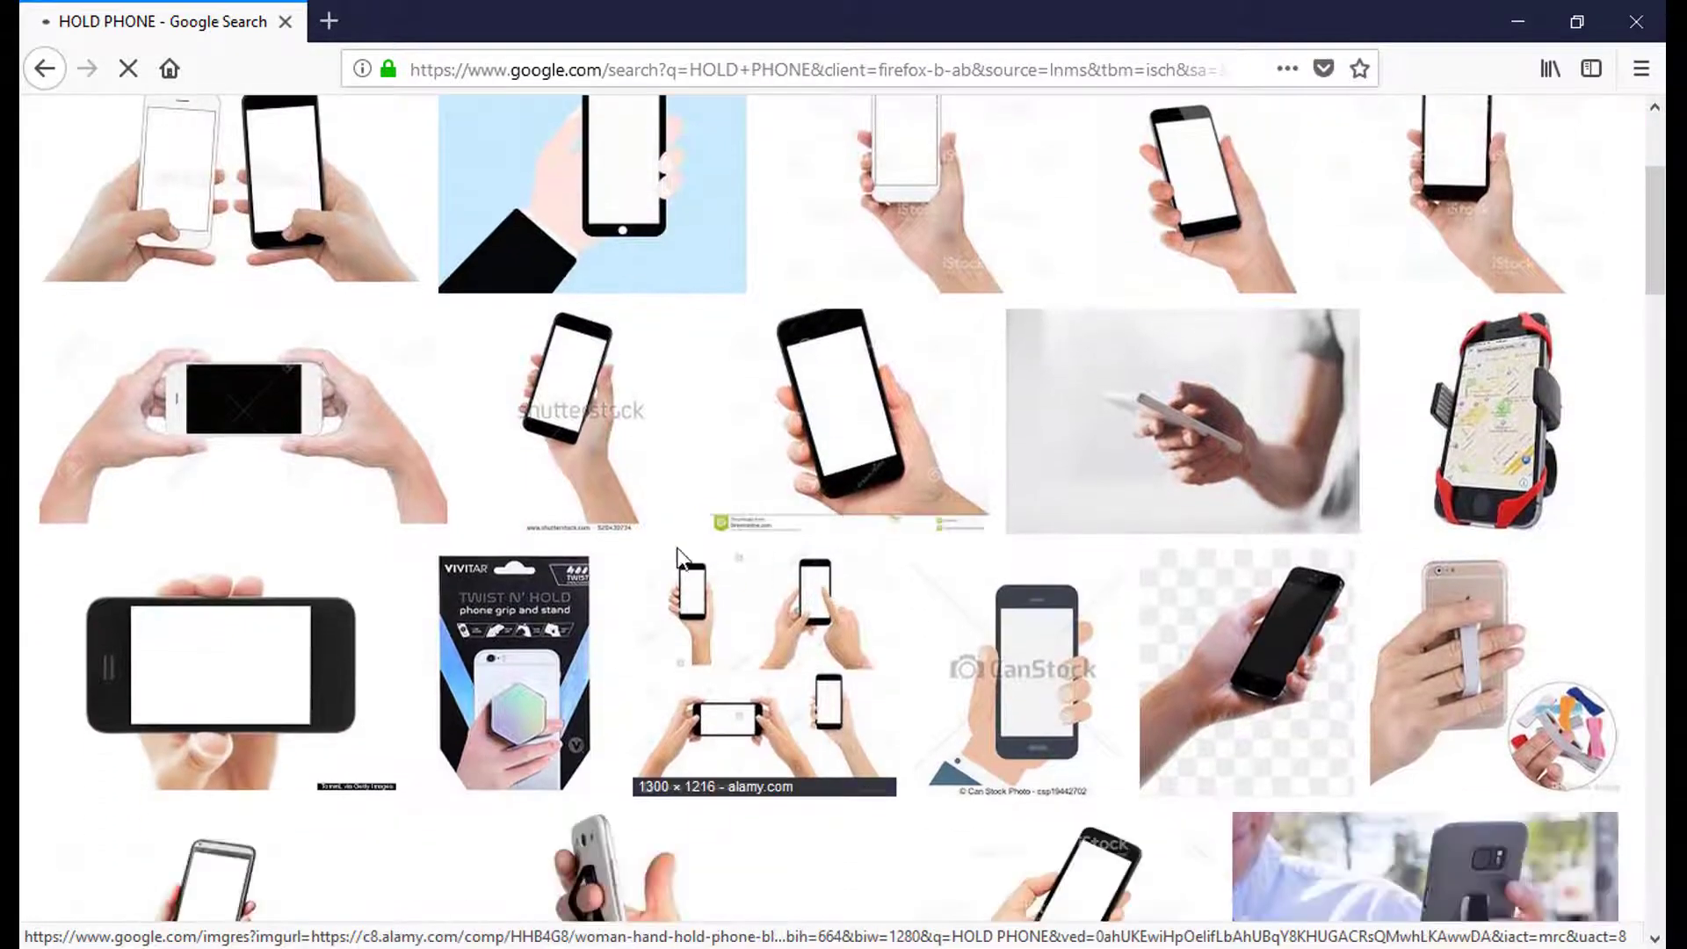
scroll(175, 571, "down", 4)
scroll(22, 561, "down", 5)
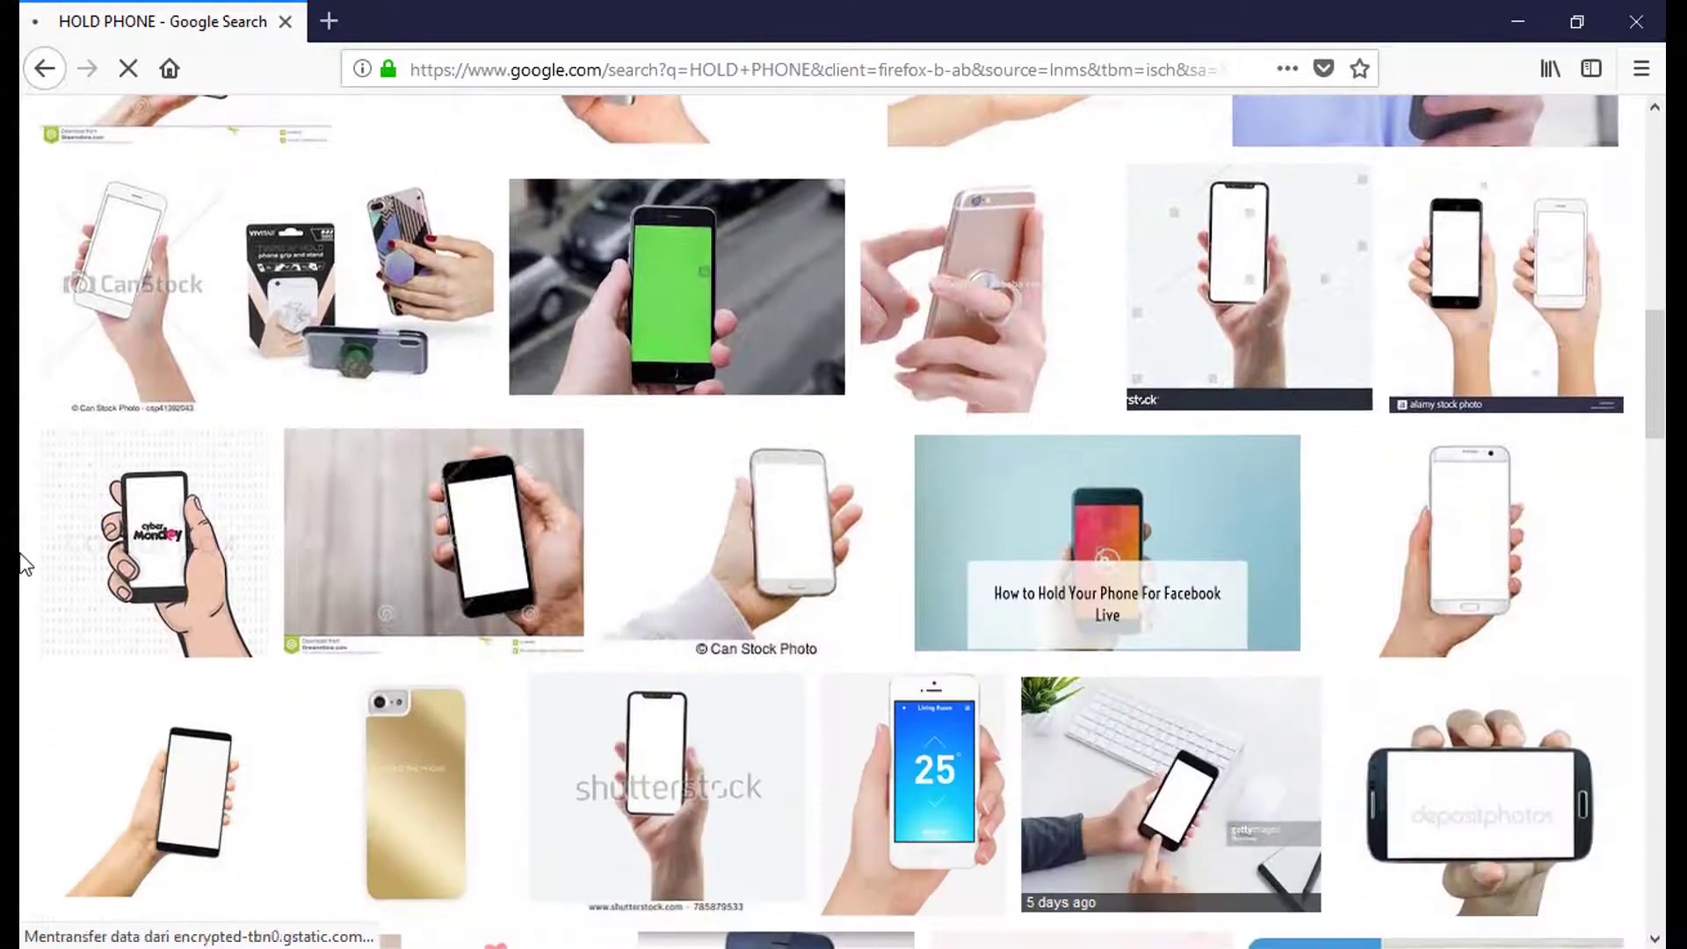
scroll(22, 560, "up", 7)
scroll(22, 563, "up", 4)
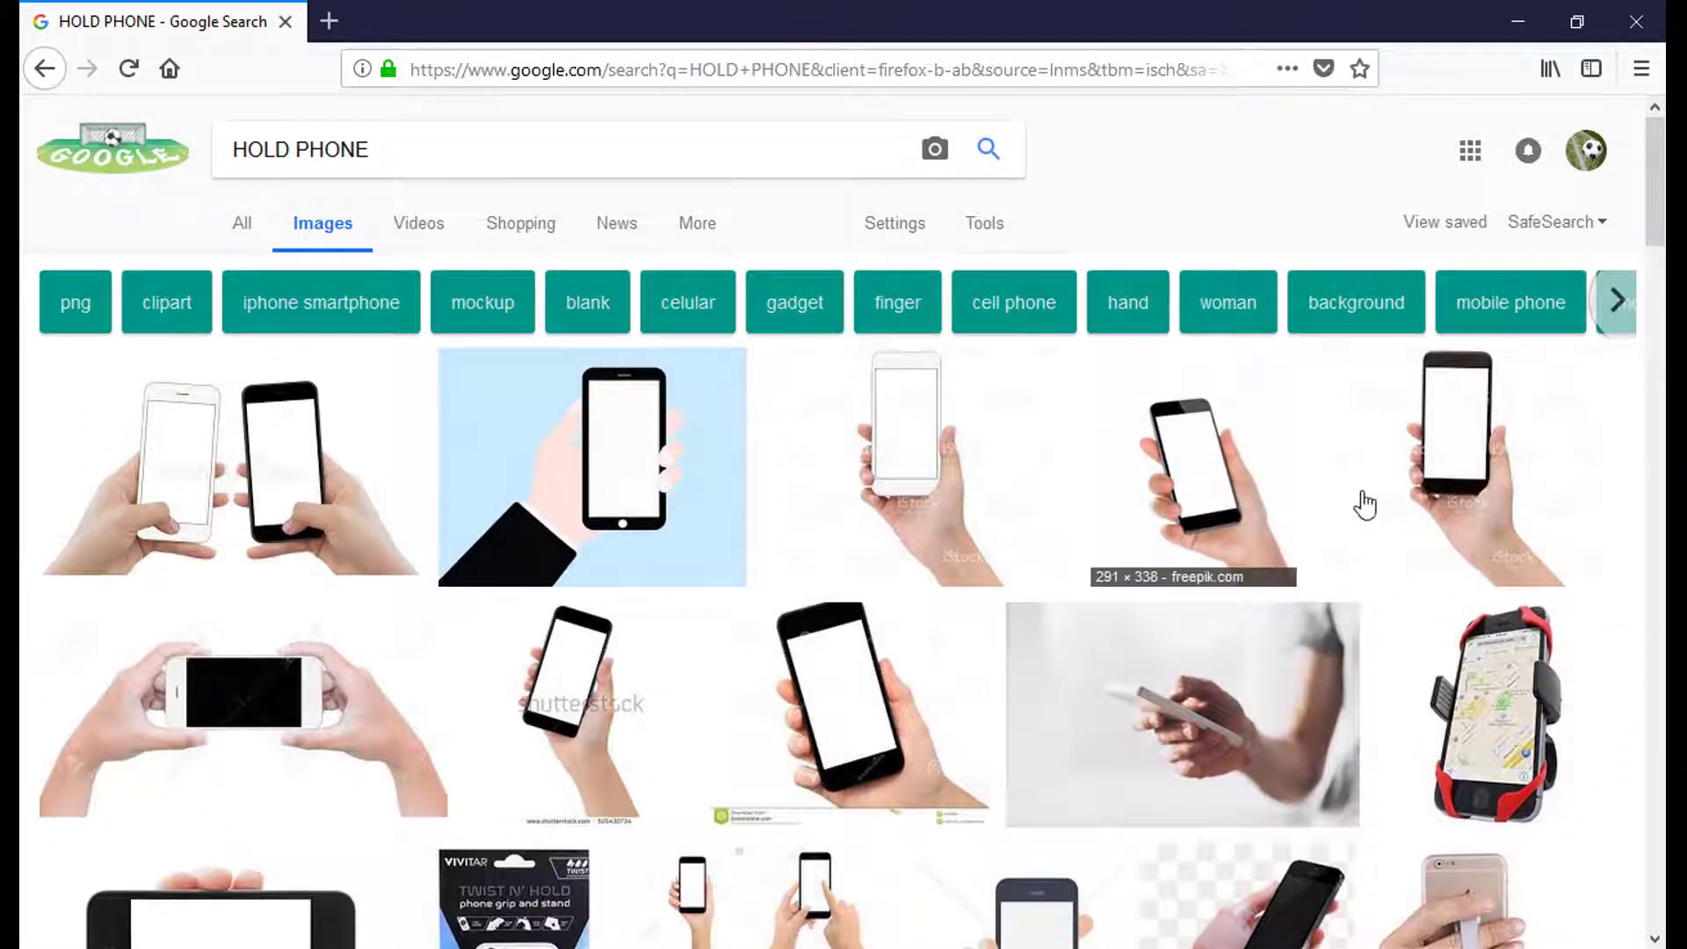
left_click(1234, 506)
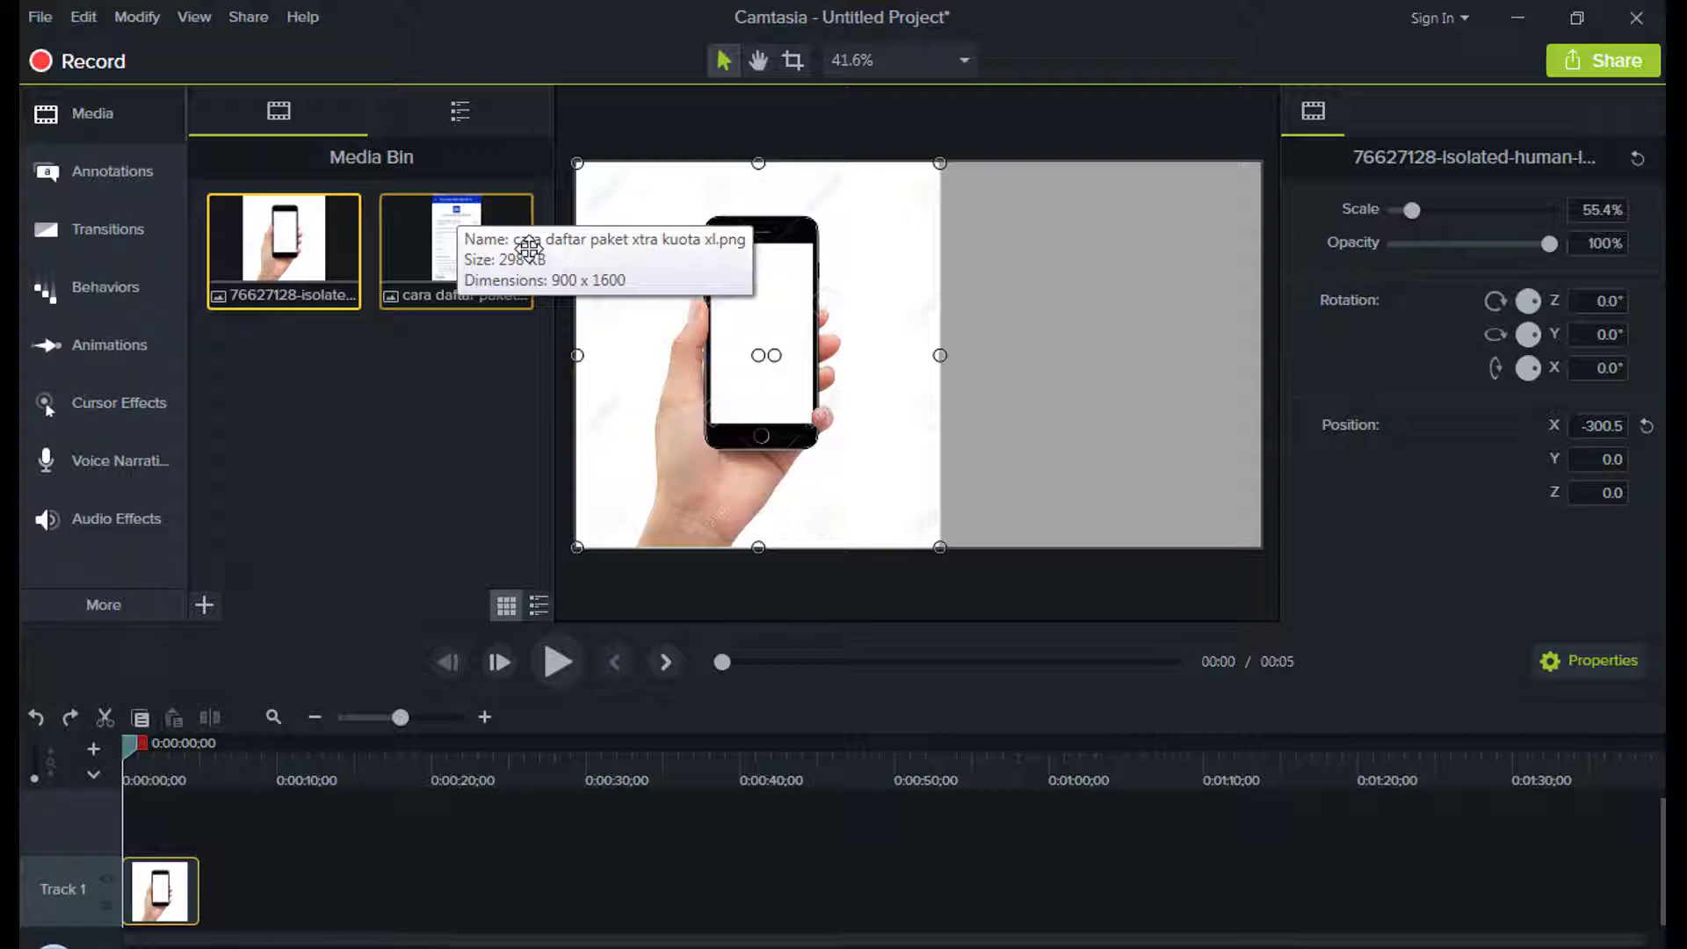
Step: In Camtasia, add the Remove a Color effect to the hand-holding-phone image and sample its white background as the color
right_click(683, 330)
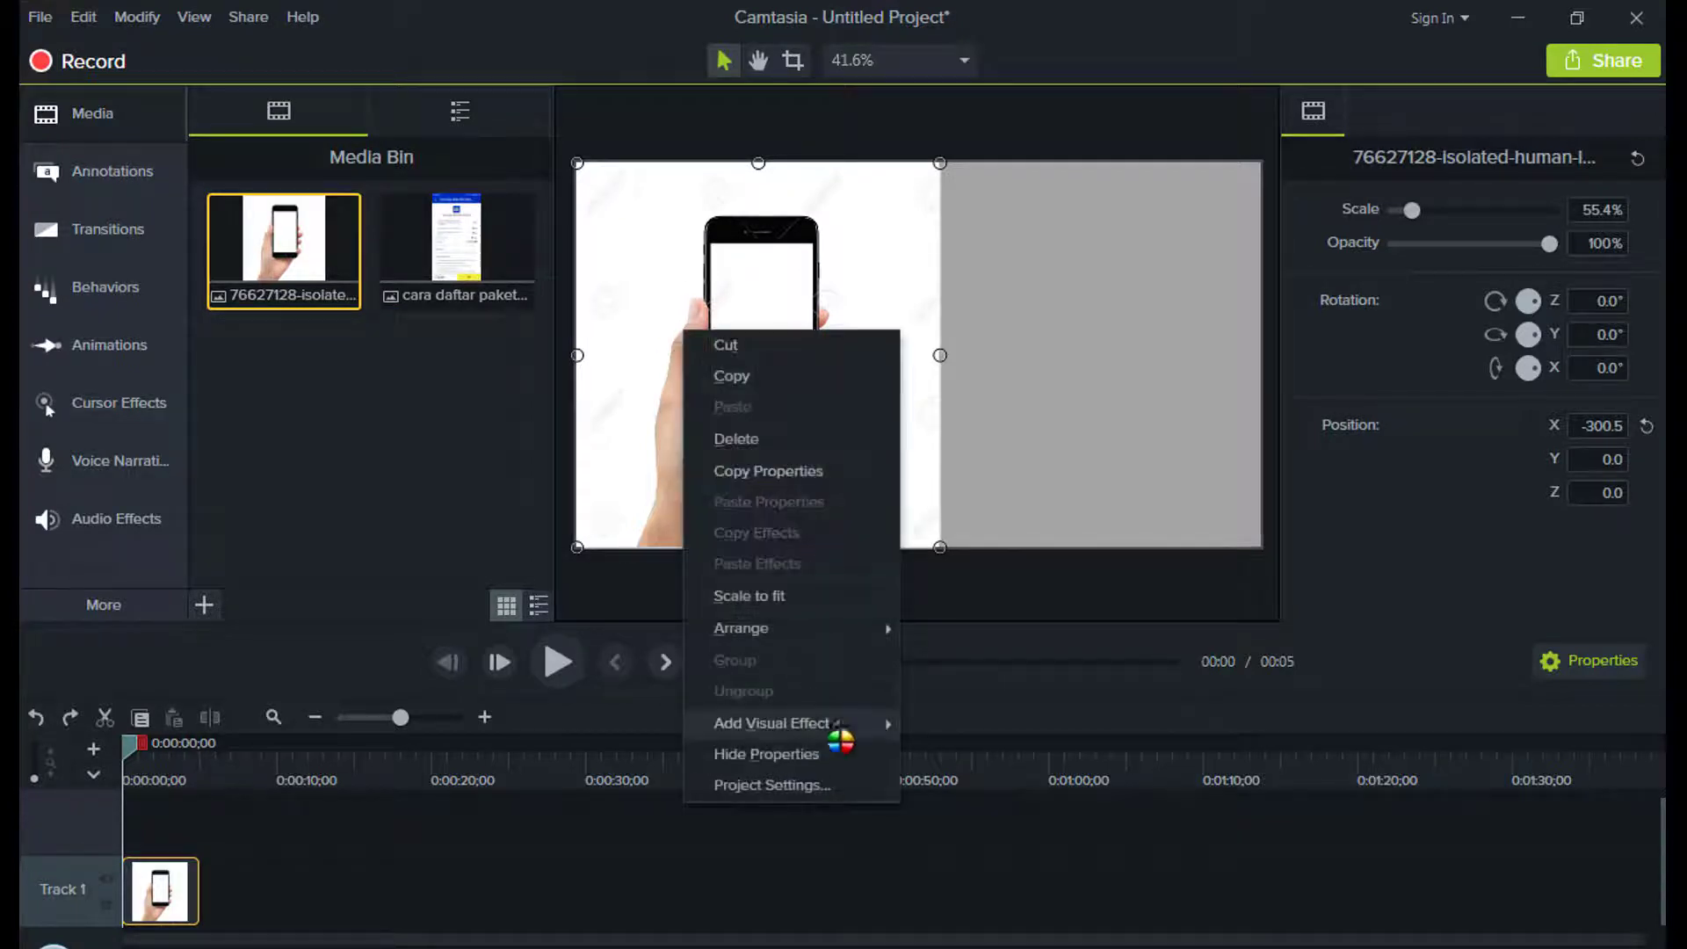
mouse_move(837, 726)
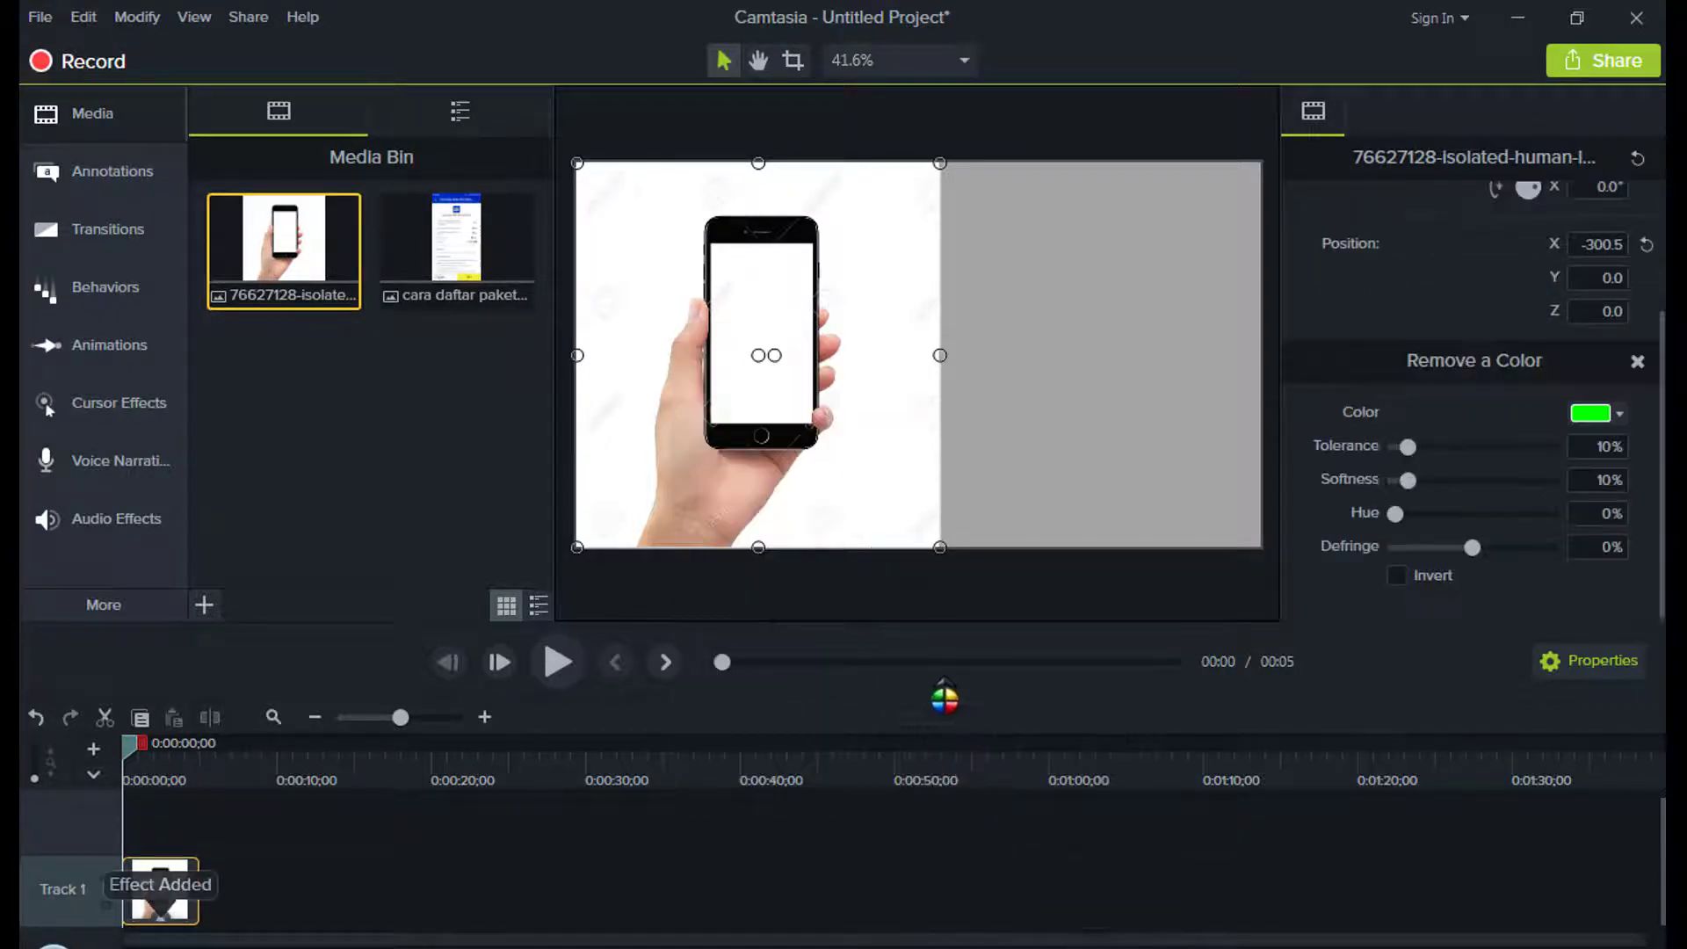
left_click(1598, 413)
left_click(1615, 479)
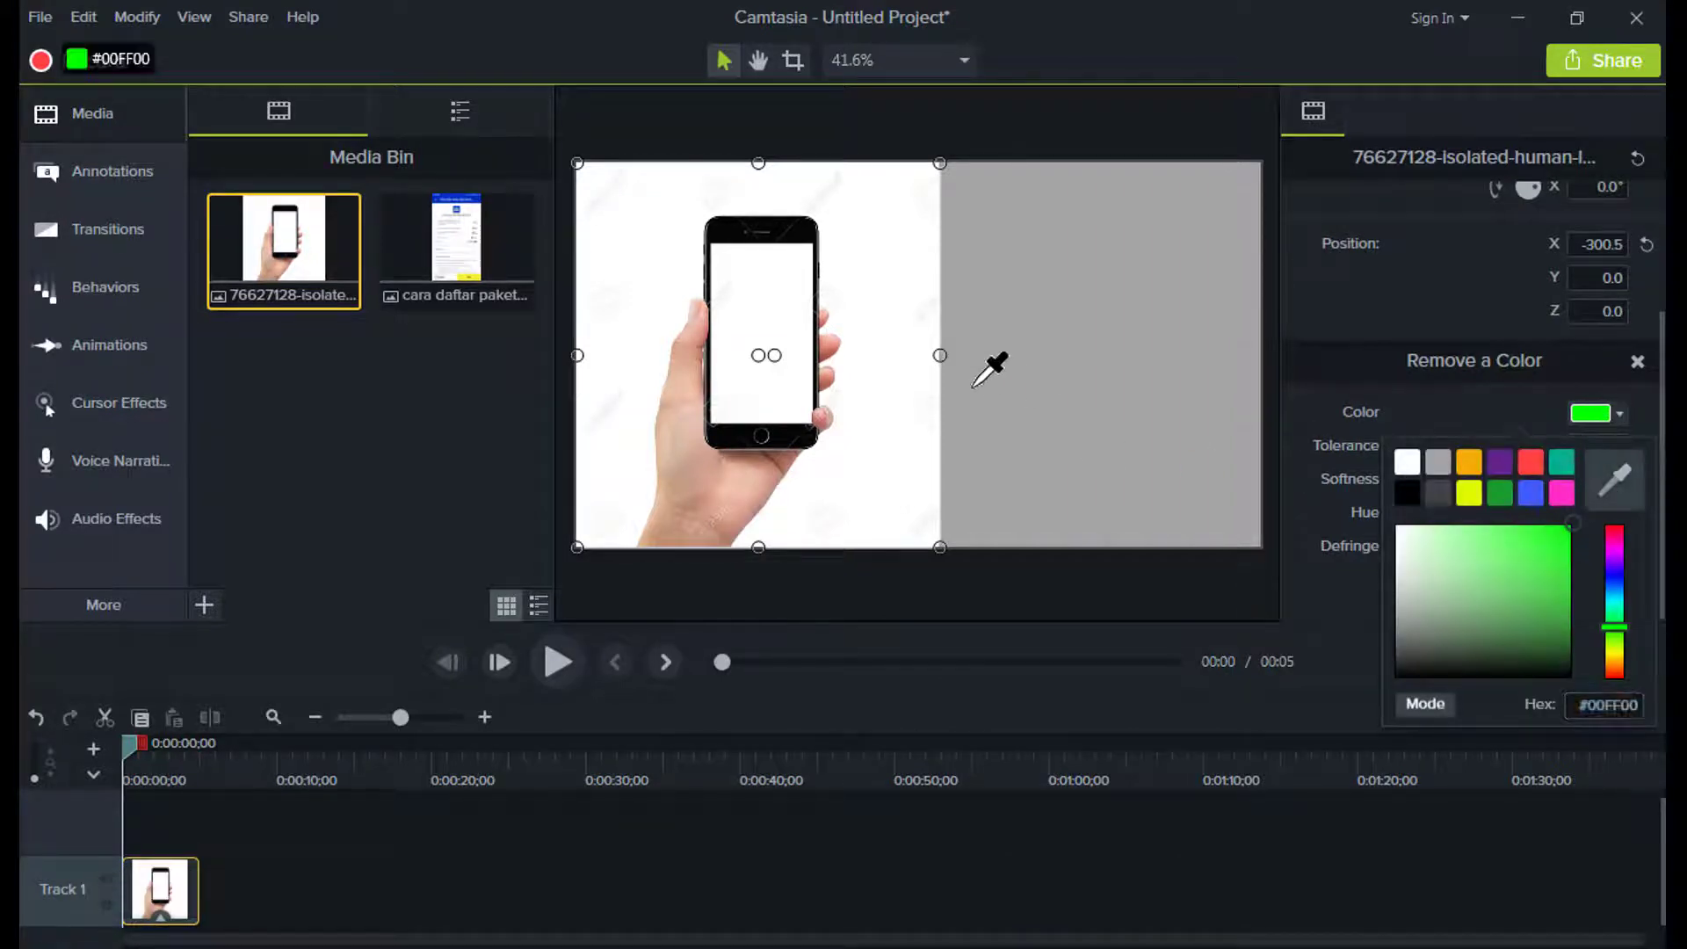
left_click(867, 312)
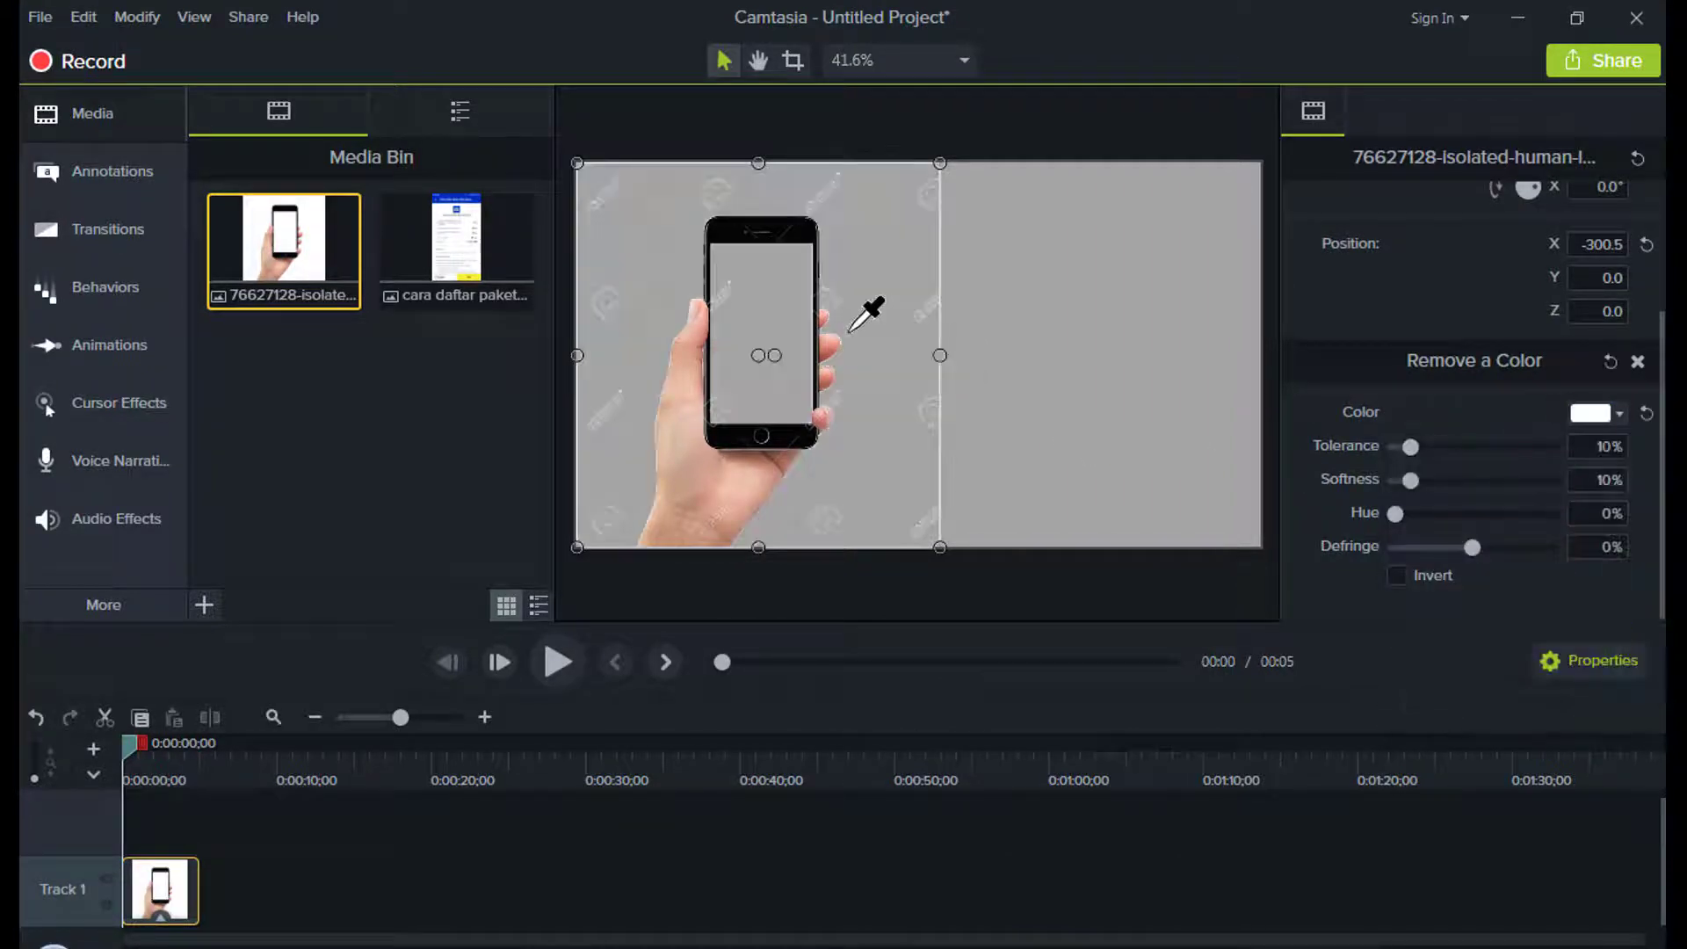
Step: Crop the empty margins off both sides and the top of the hand-holding-phone image
left_click(792, 59)
left_click_drag(939, 355, 852, 355)
left_click_drag(578, 355, 623, 355)
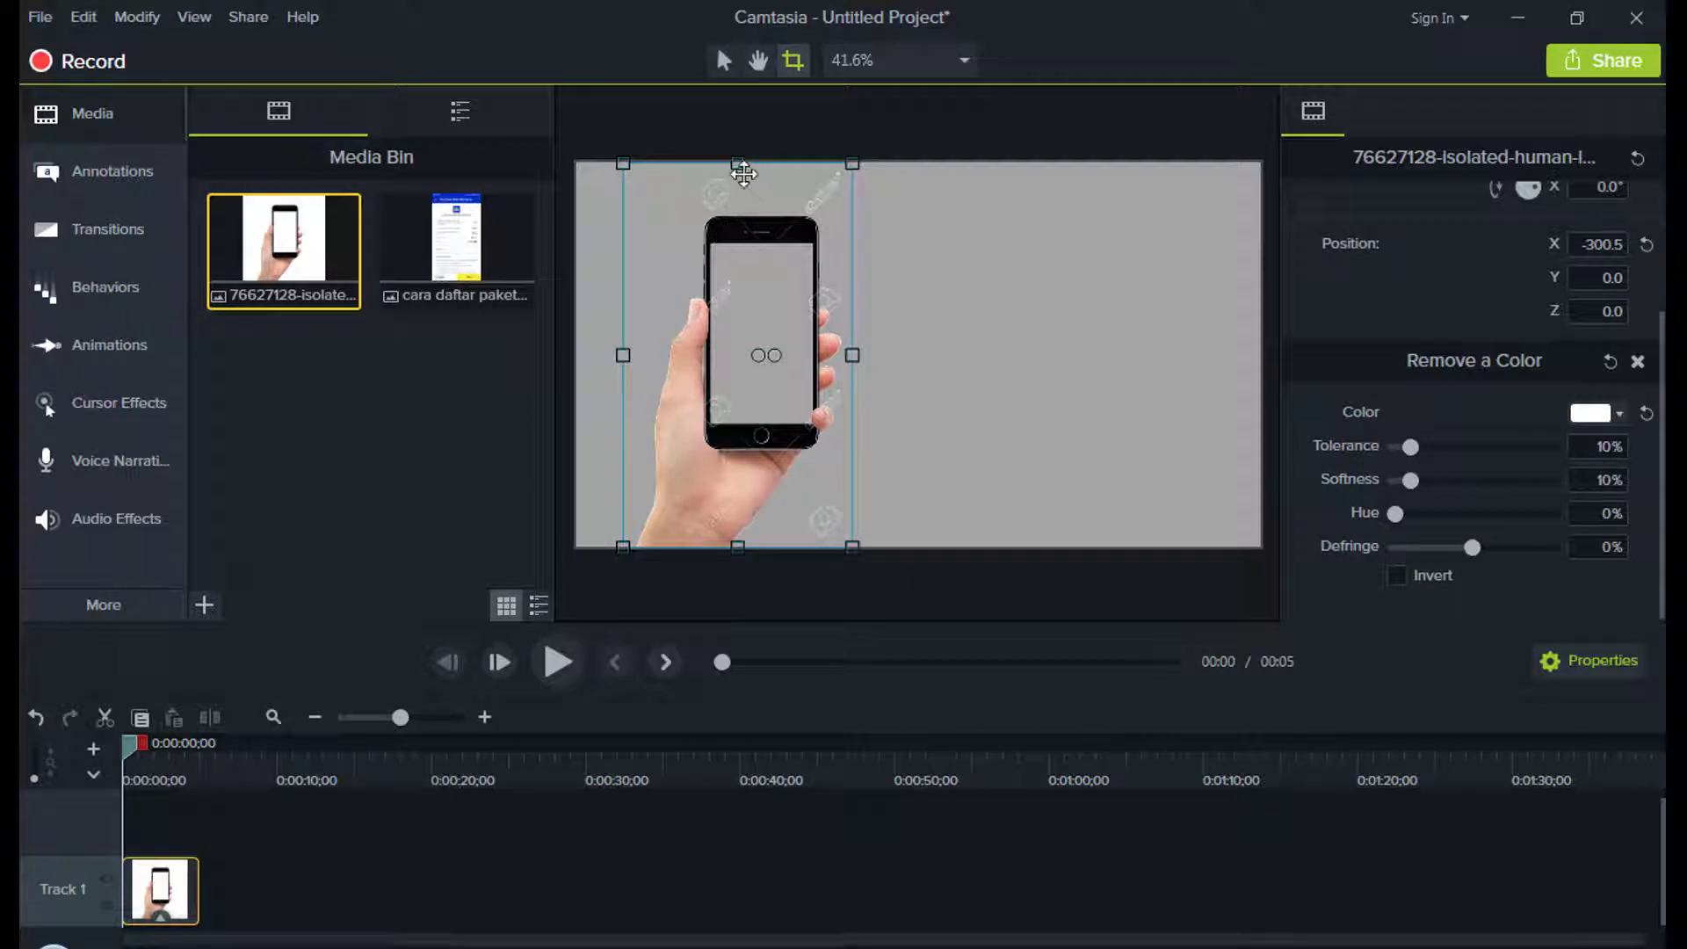
left_click_drag(736, 165, 747, 209)
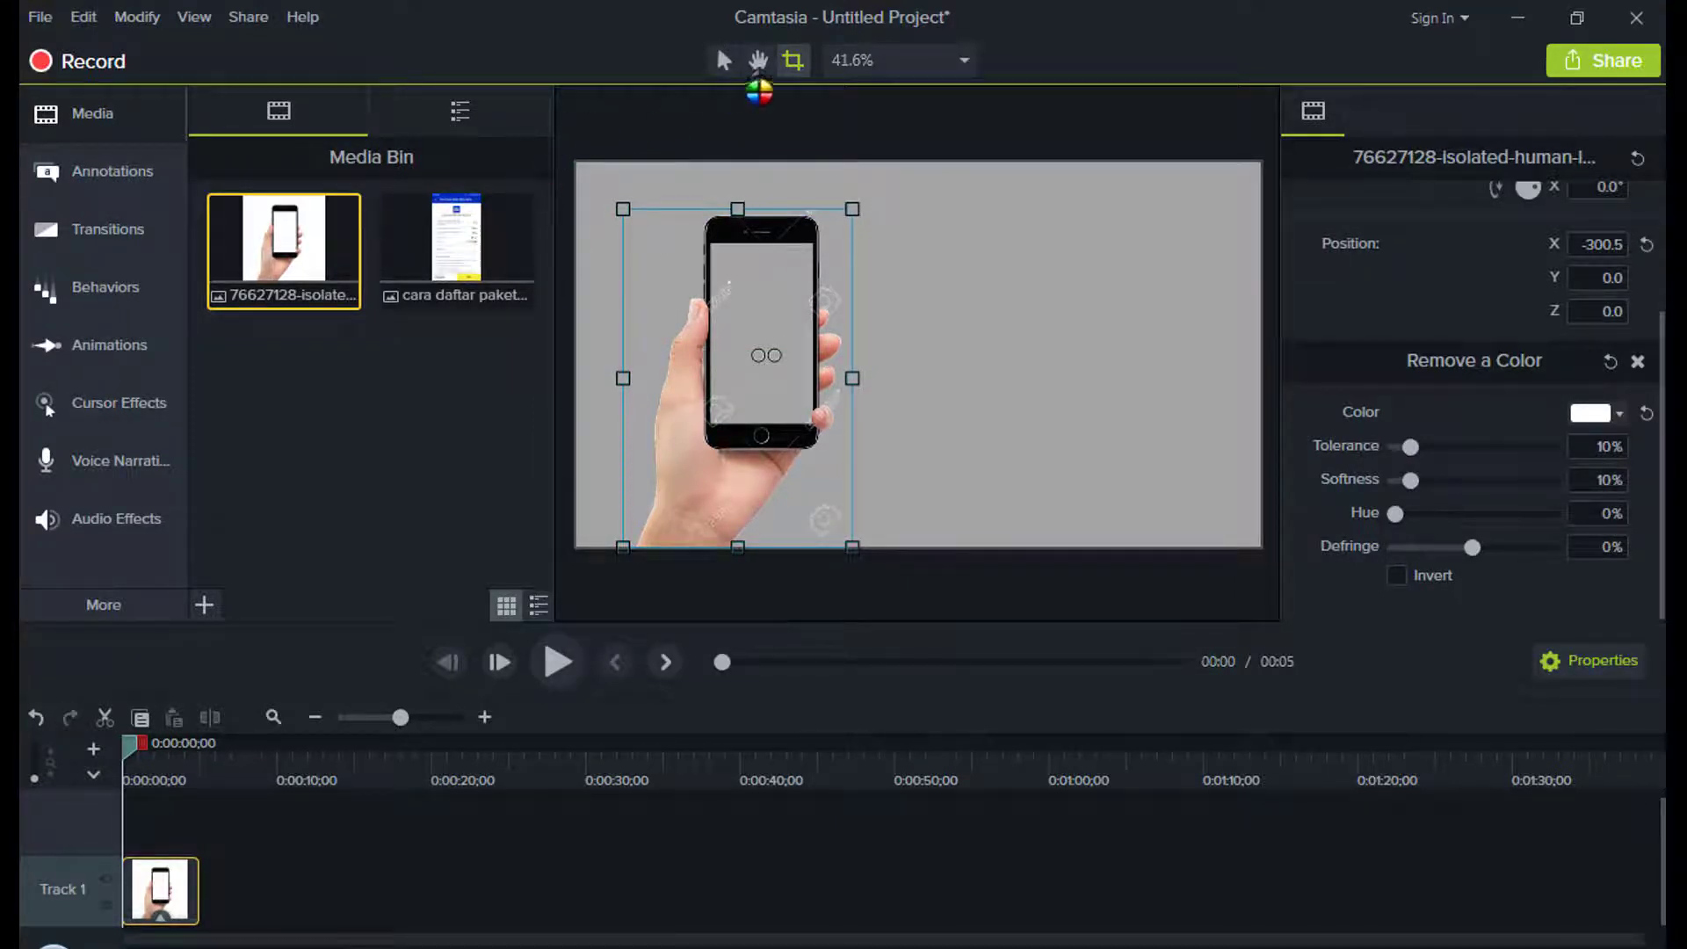
Step: Enlarge the hand-holding-phone image to about the canvas height and place it at about X -362, Y 23, then deselect it
left_click(724, 59)
left_click_drag(795, 277, 766, 270)
left_click_drag(806, 209, 828, 177)
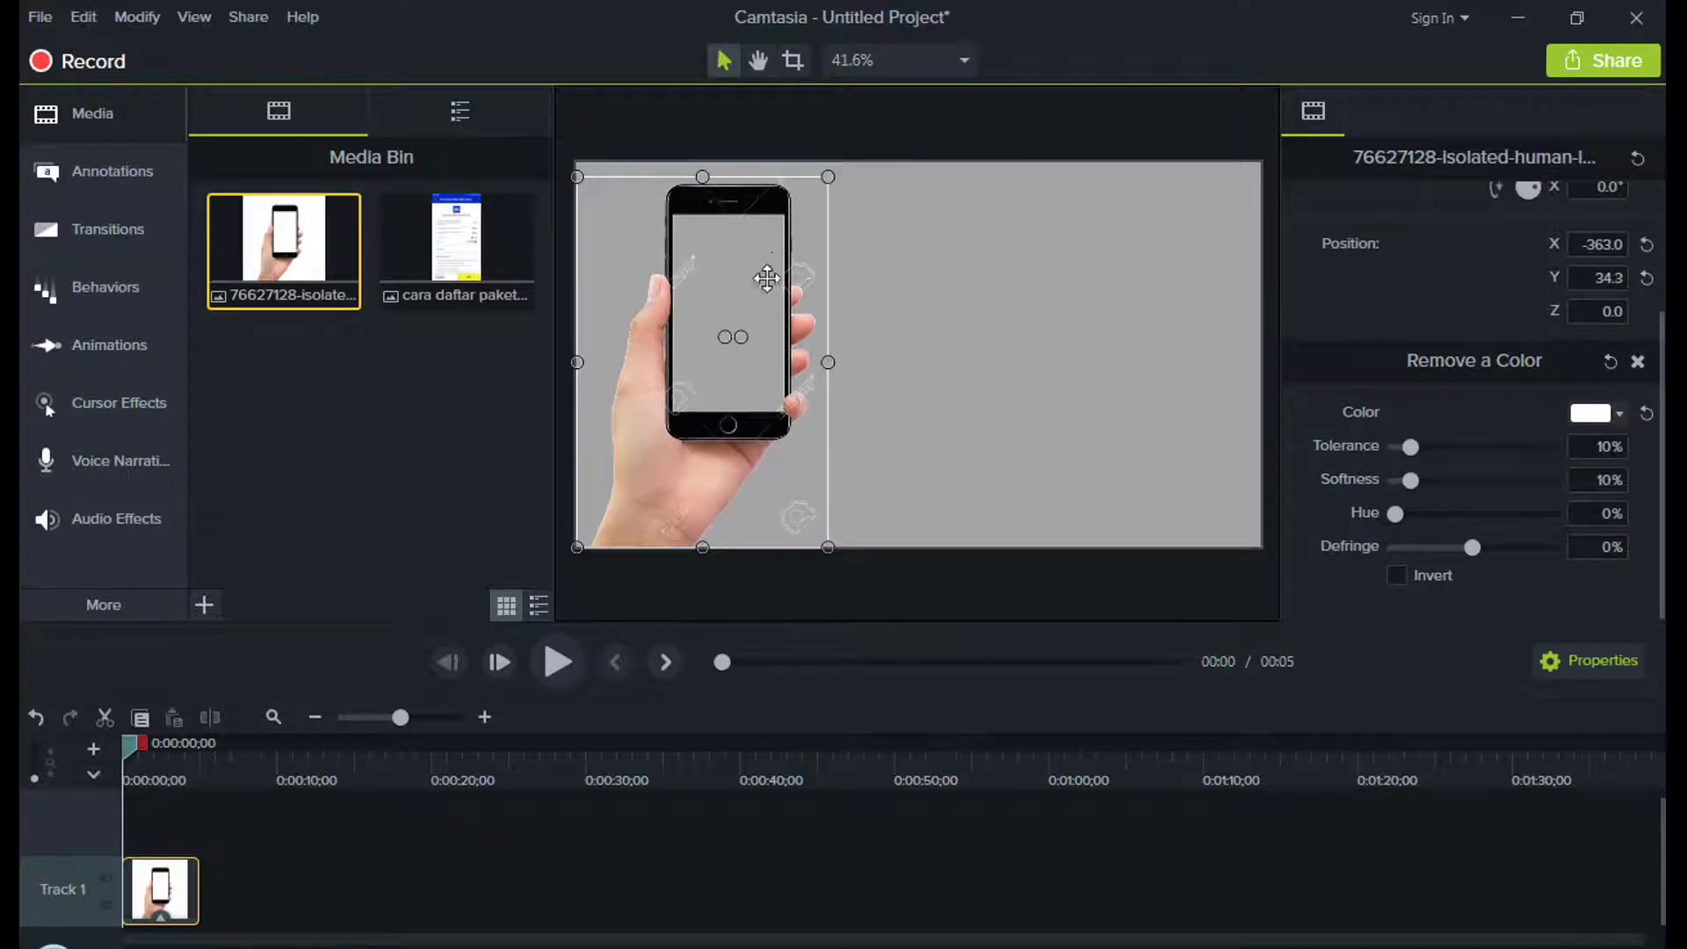
left_click_drag(766, 278, 754, 295)
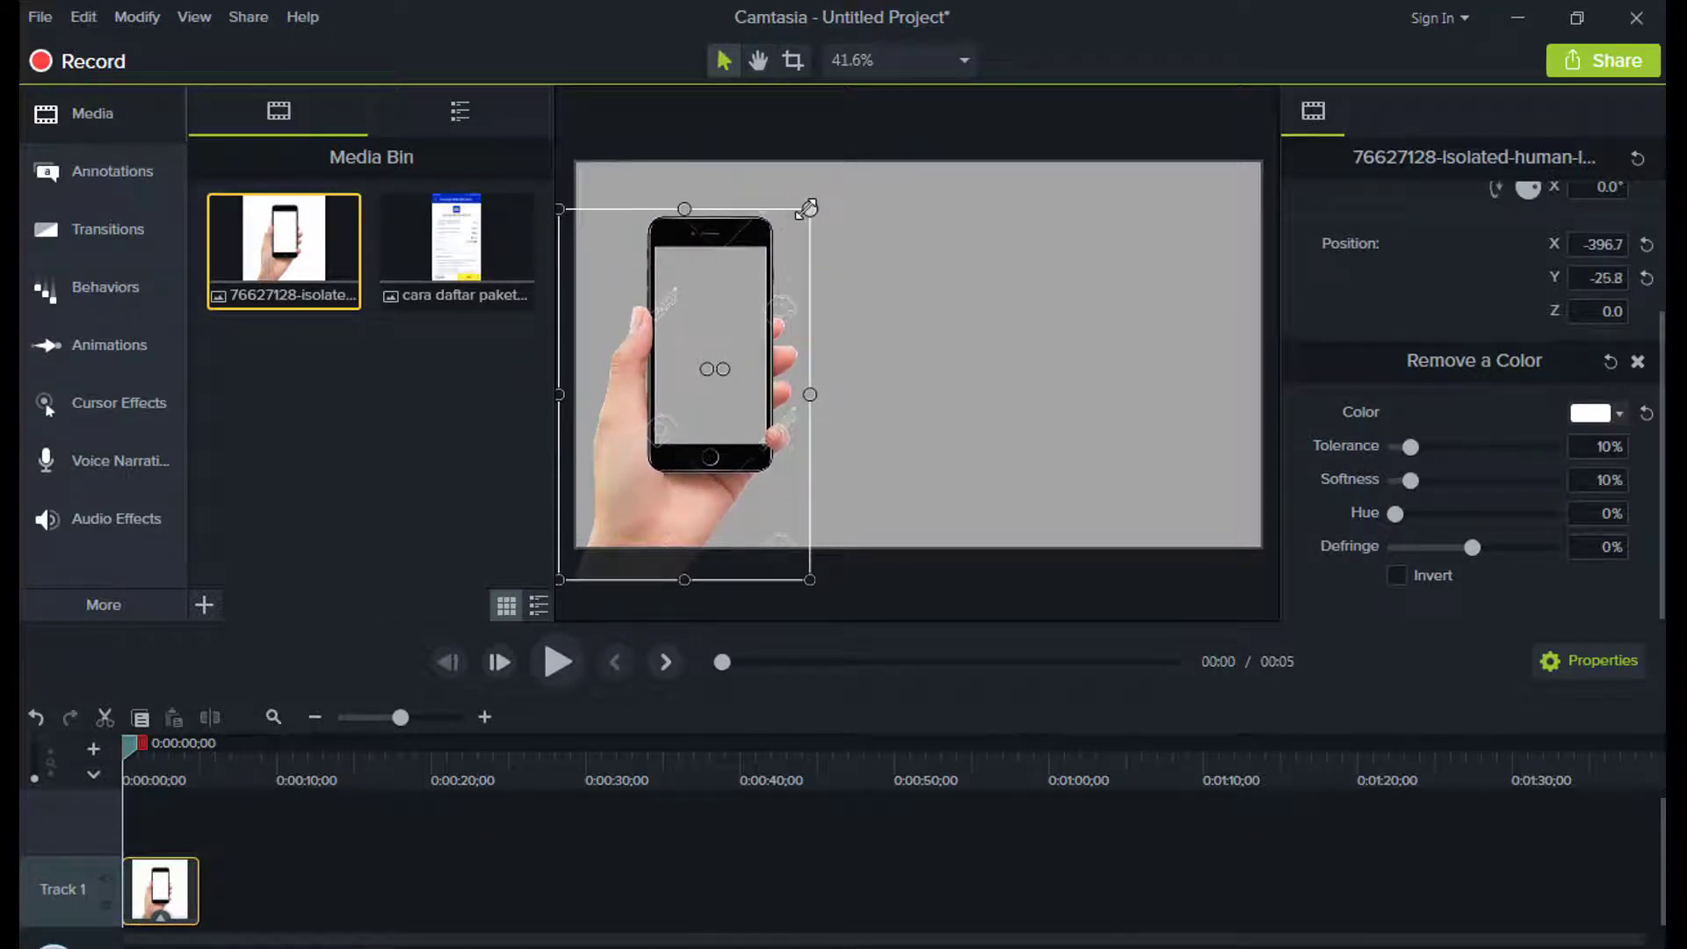
left_click_drag(806, 209, 841, 163)
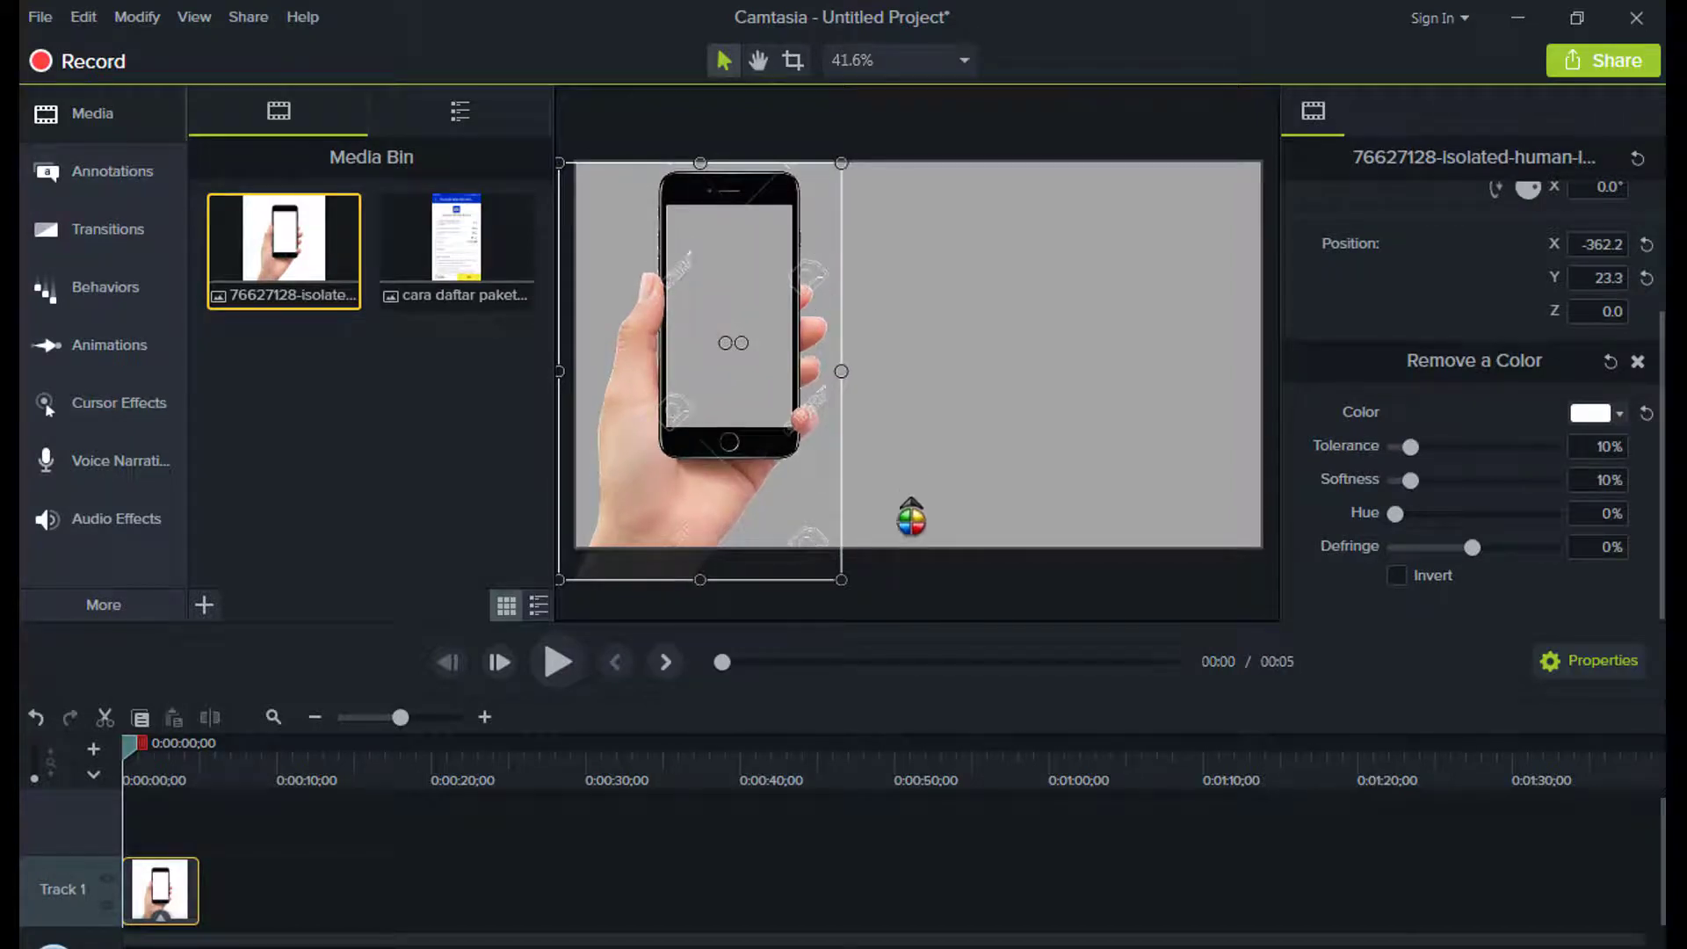
left_click(915, 611)
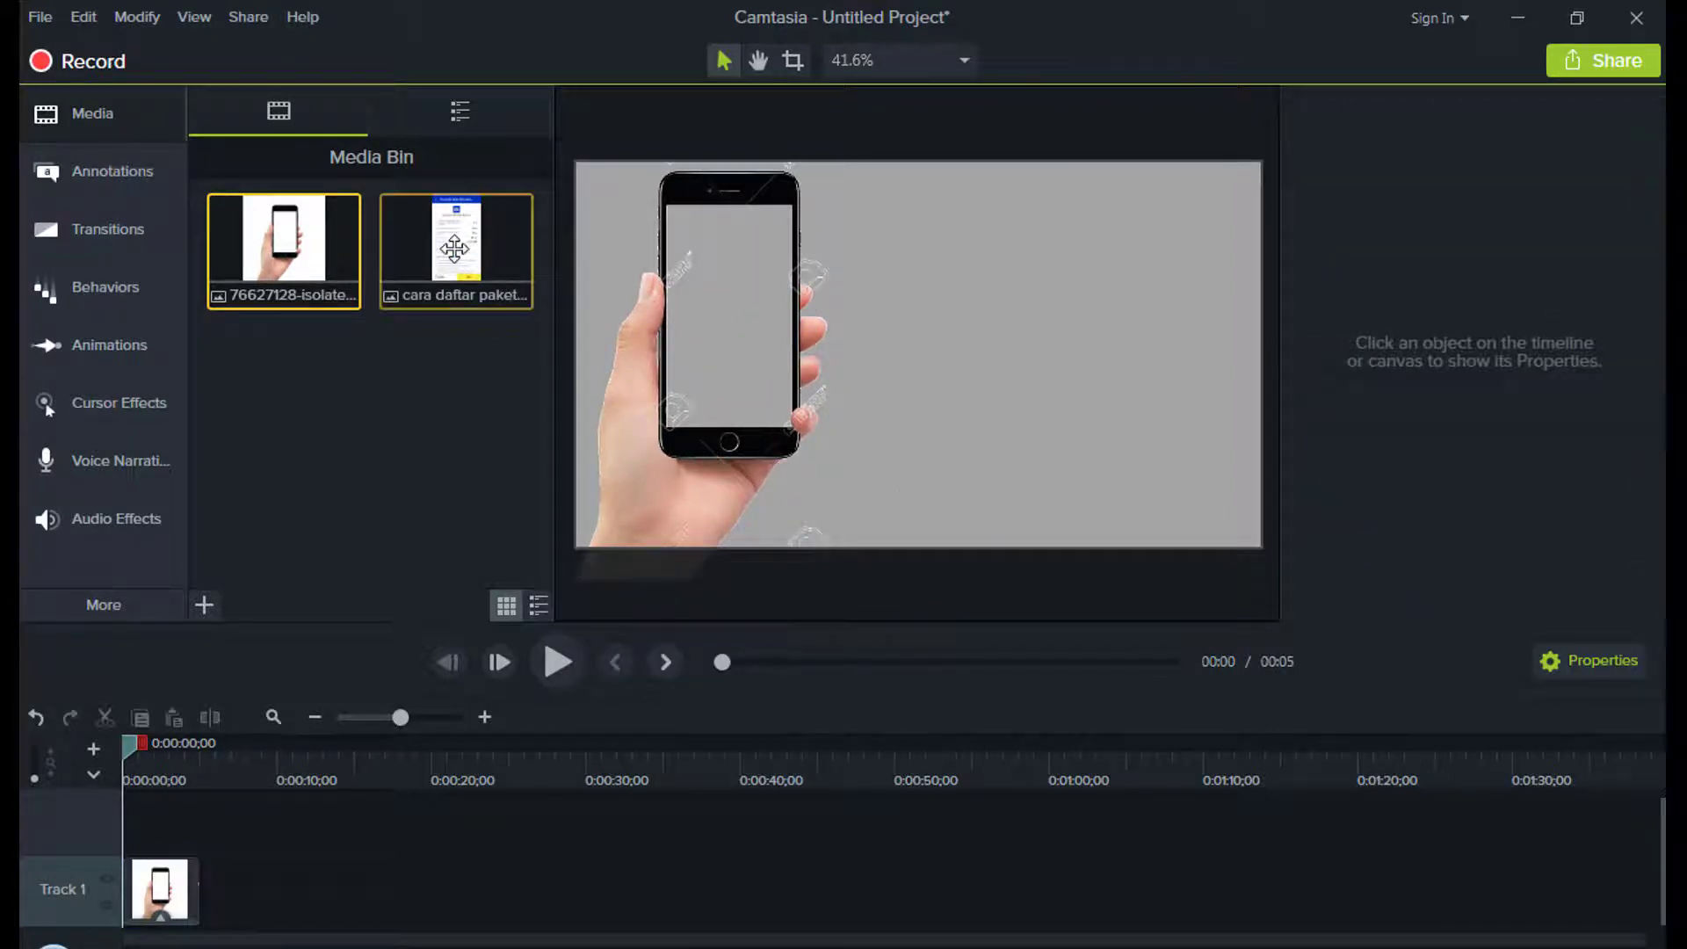
Step: Add the "cara daftar paket xtra kuota xl" image over the phone's screen and shrink it to about 25.5% scale at about X -355, Y 90
left_click_drag(455, 249, 778, 337)
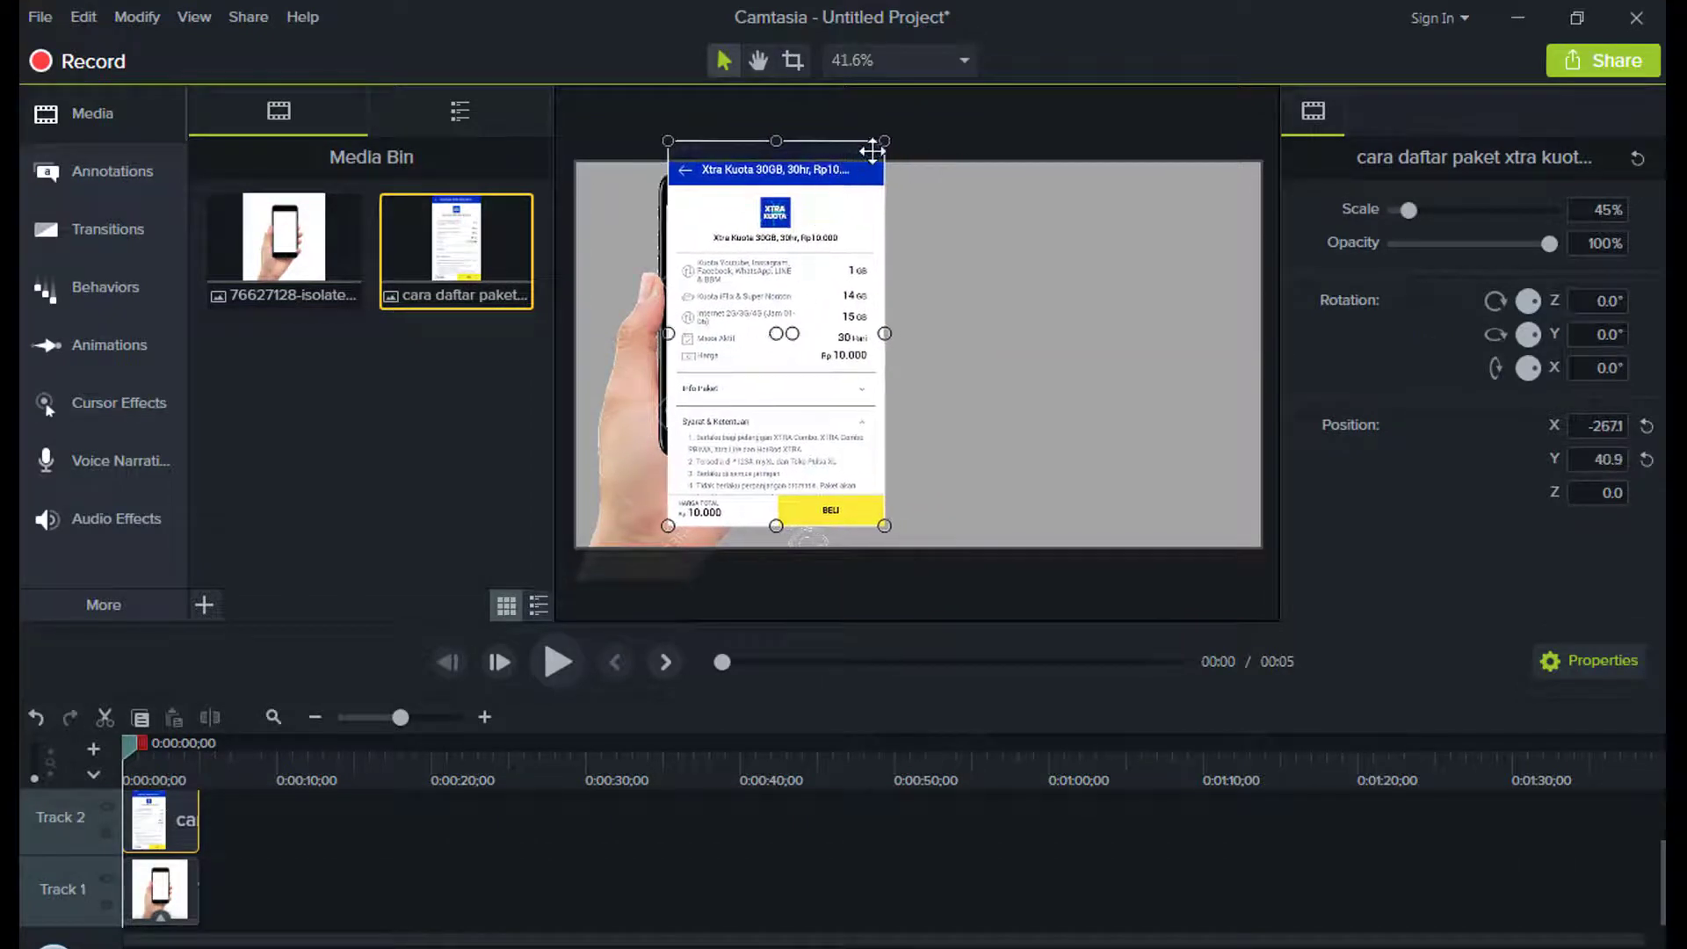
left_click_drag(886, 140, 855, 193)
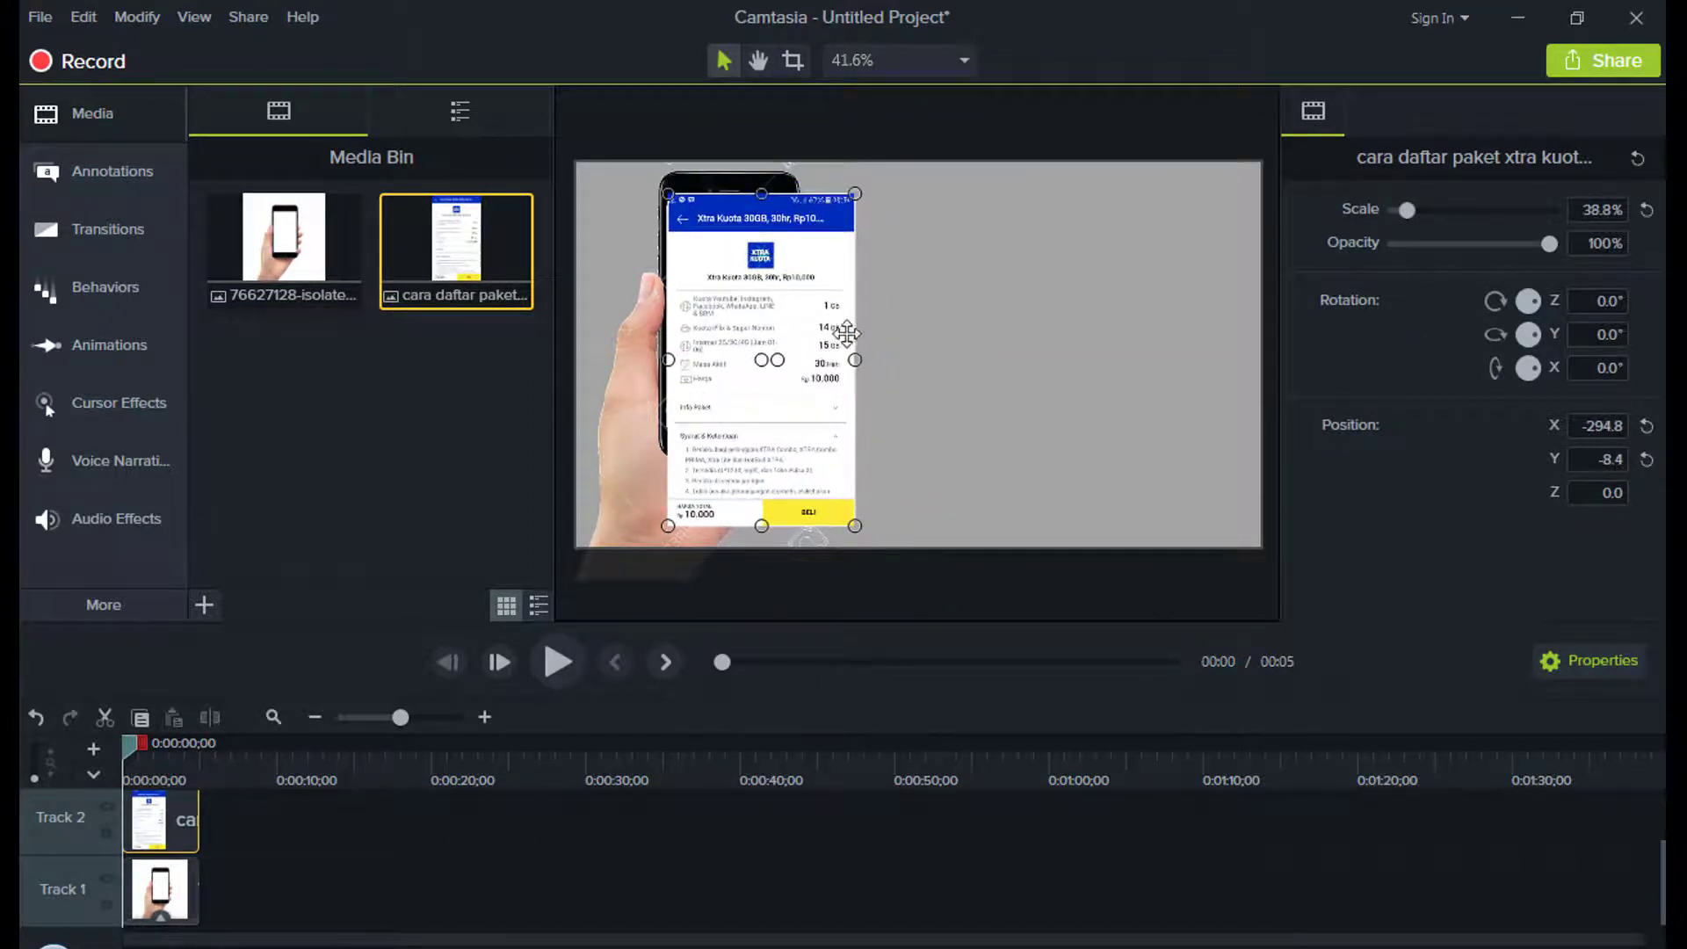
left_click_drag(855, 358, 767, 360)
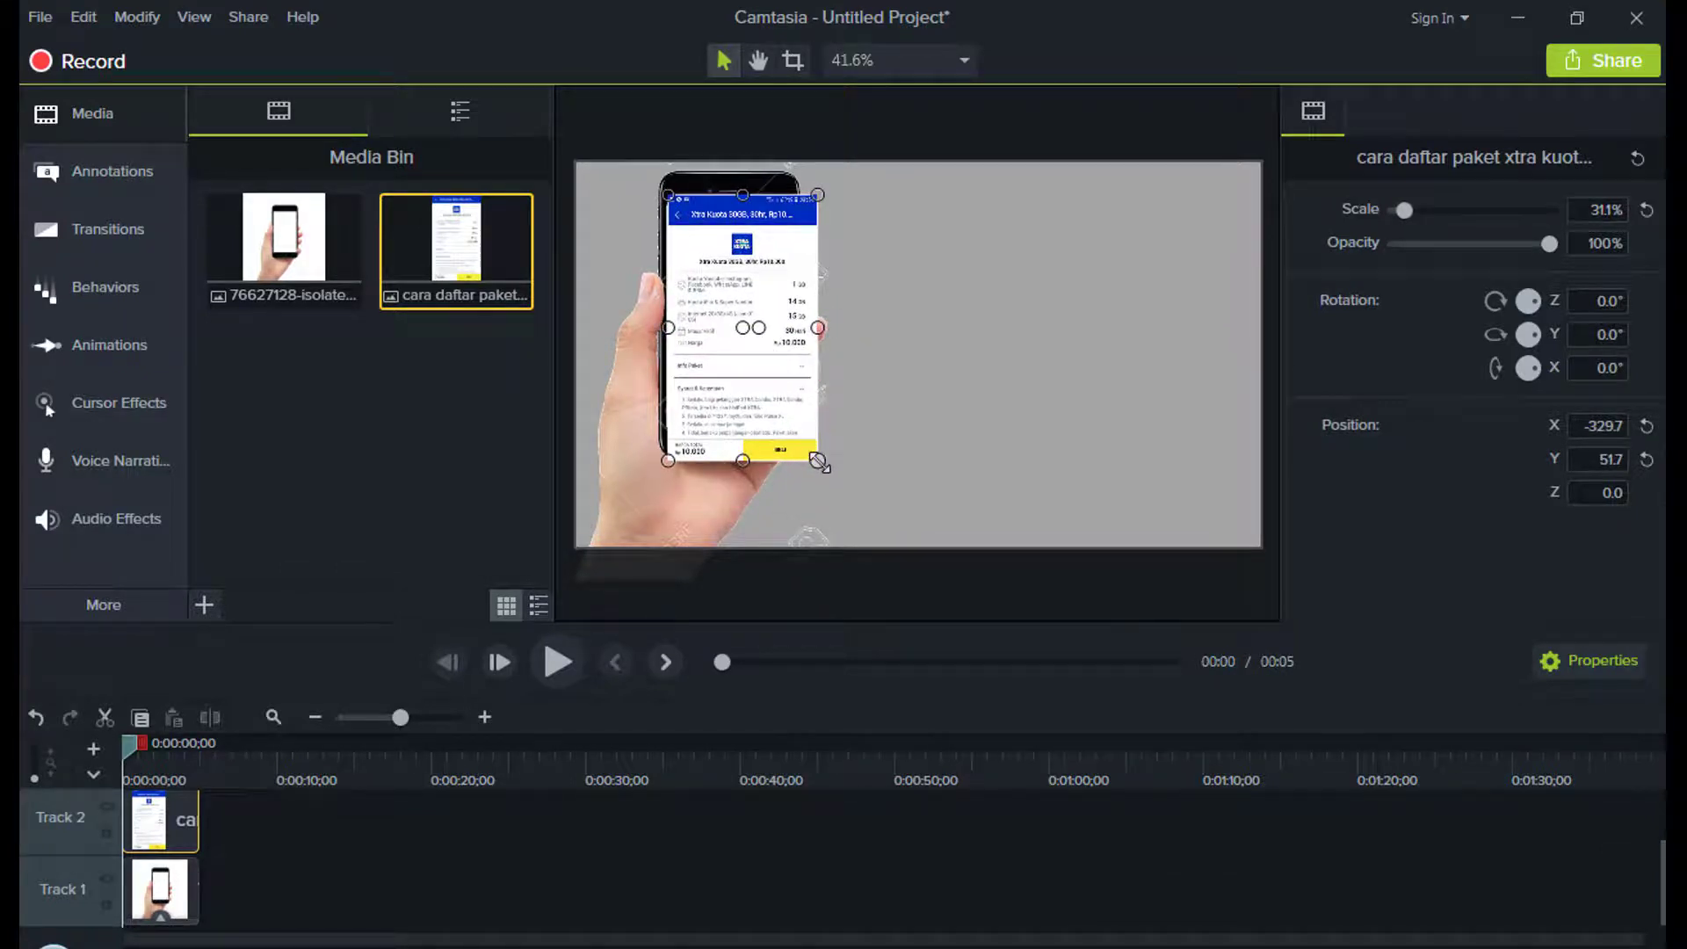
left_click_drag(819, 461, 781, 428)
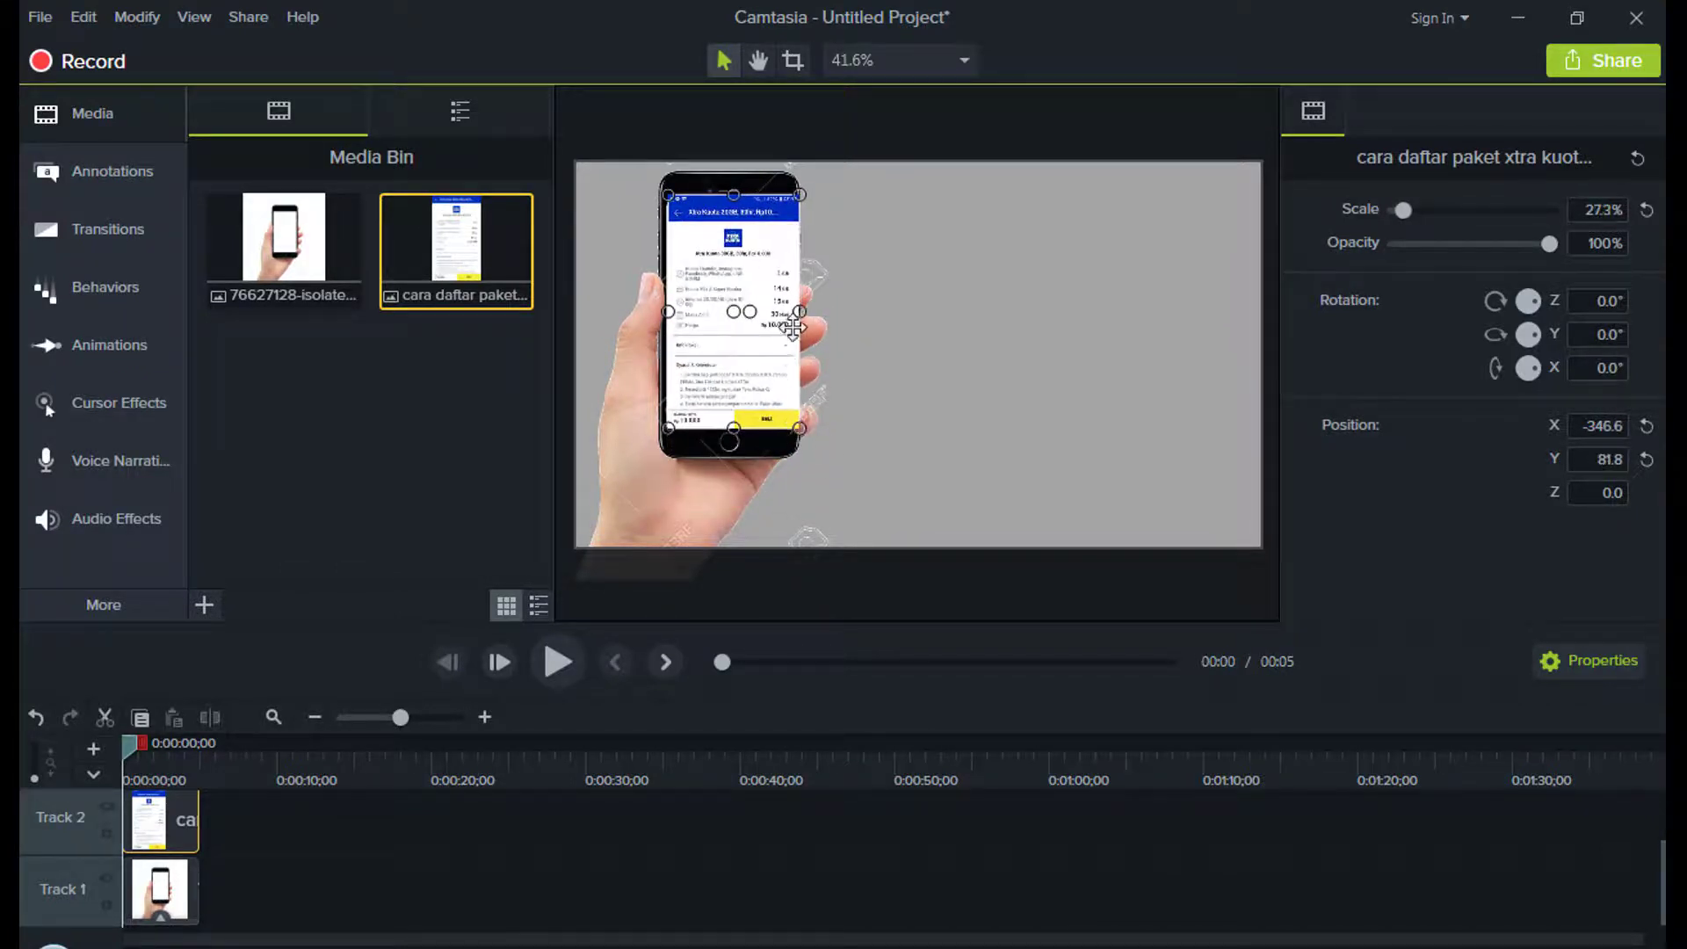
left_click_drag(800, 312, 785, 312)
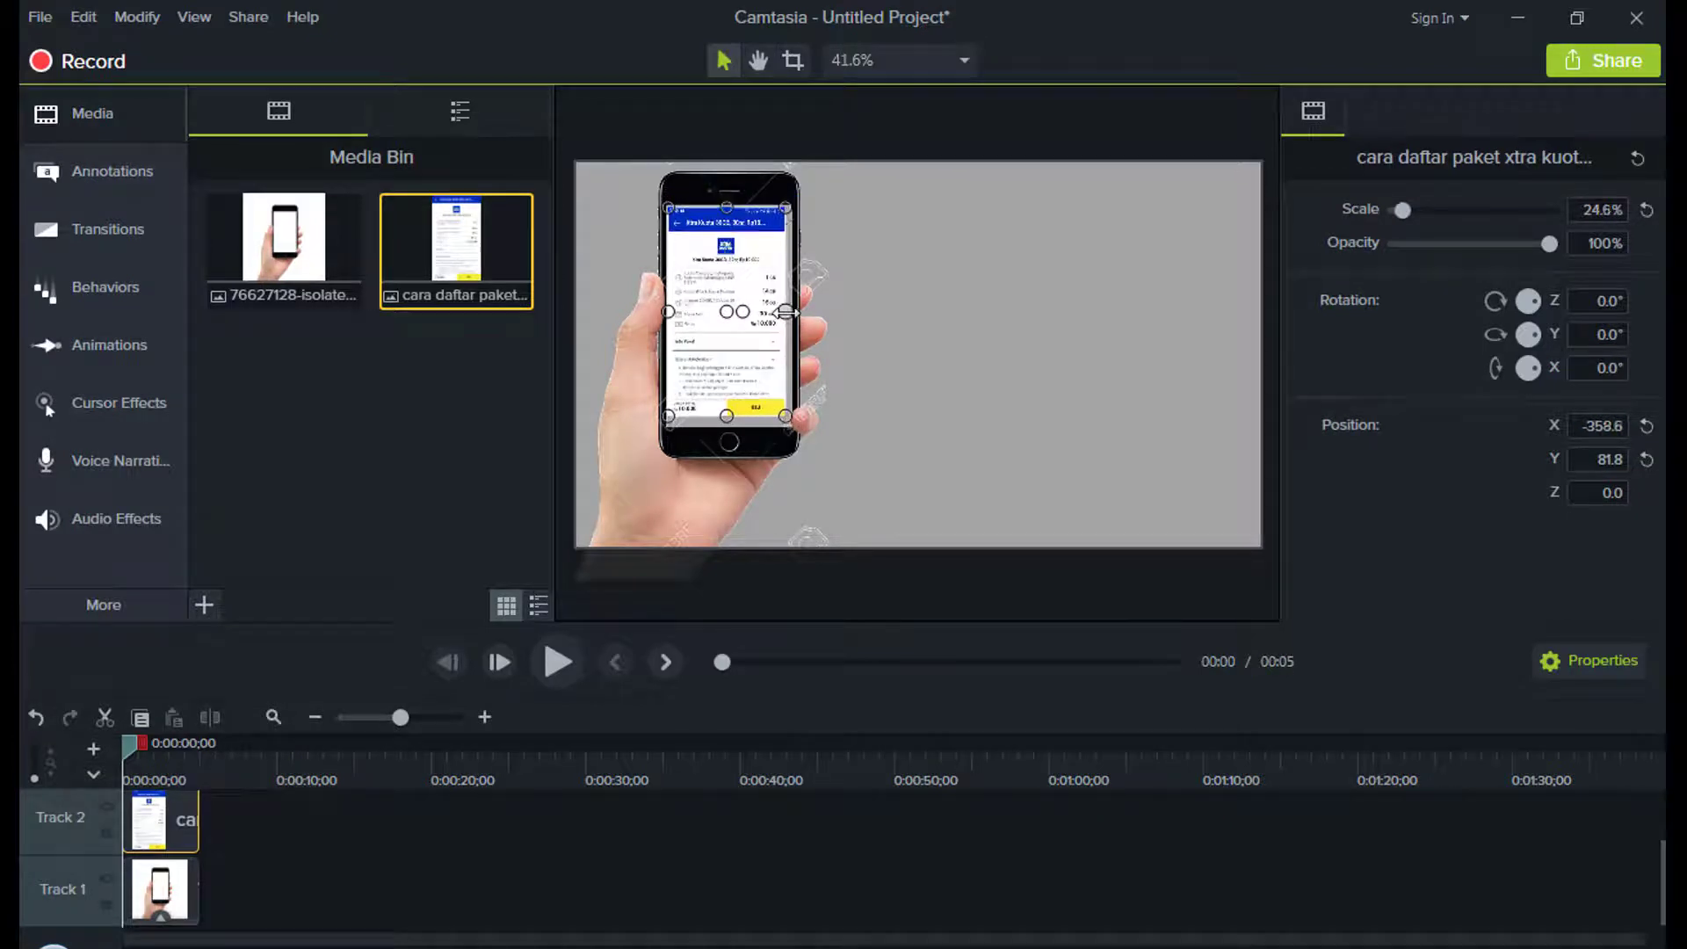
left_click_drag(786, 206, 791, 197)
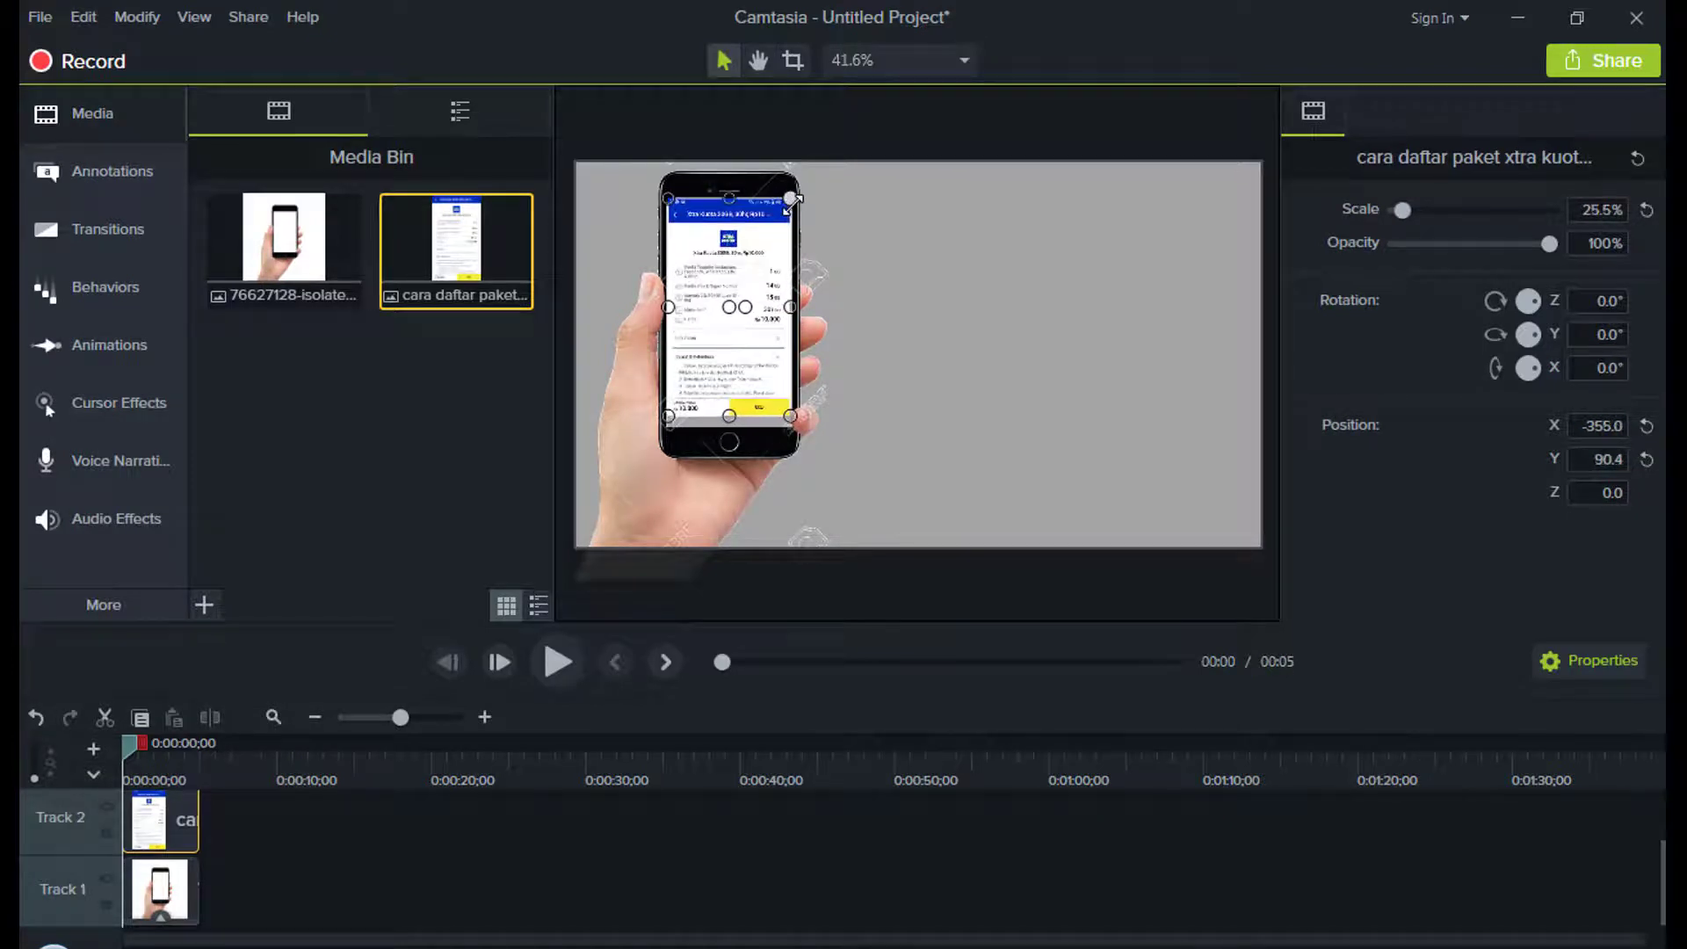
Step: Select the screenshot and hand-holding-phone images together and move them toward the canvas centre, with the screenshot at about X -210, Y 0
key("ctrl+equal")
left_click(914, 62)
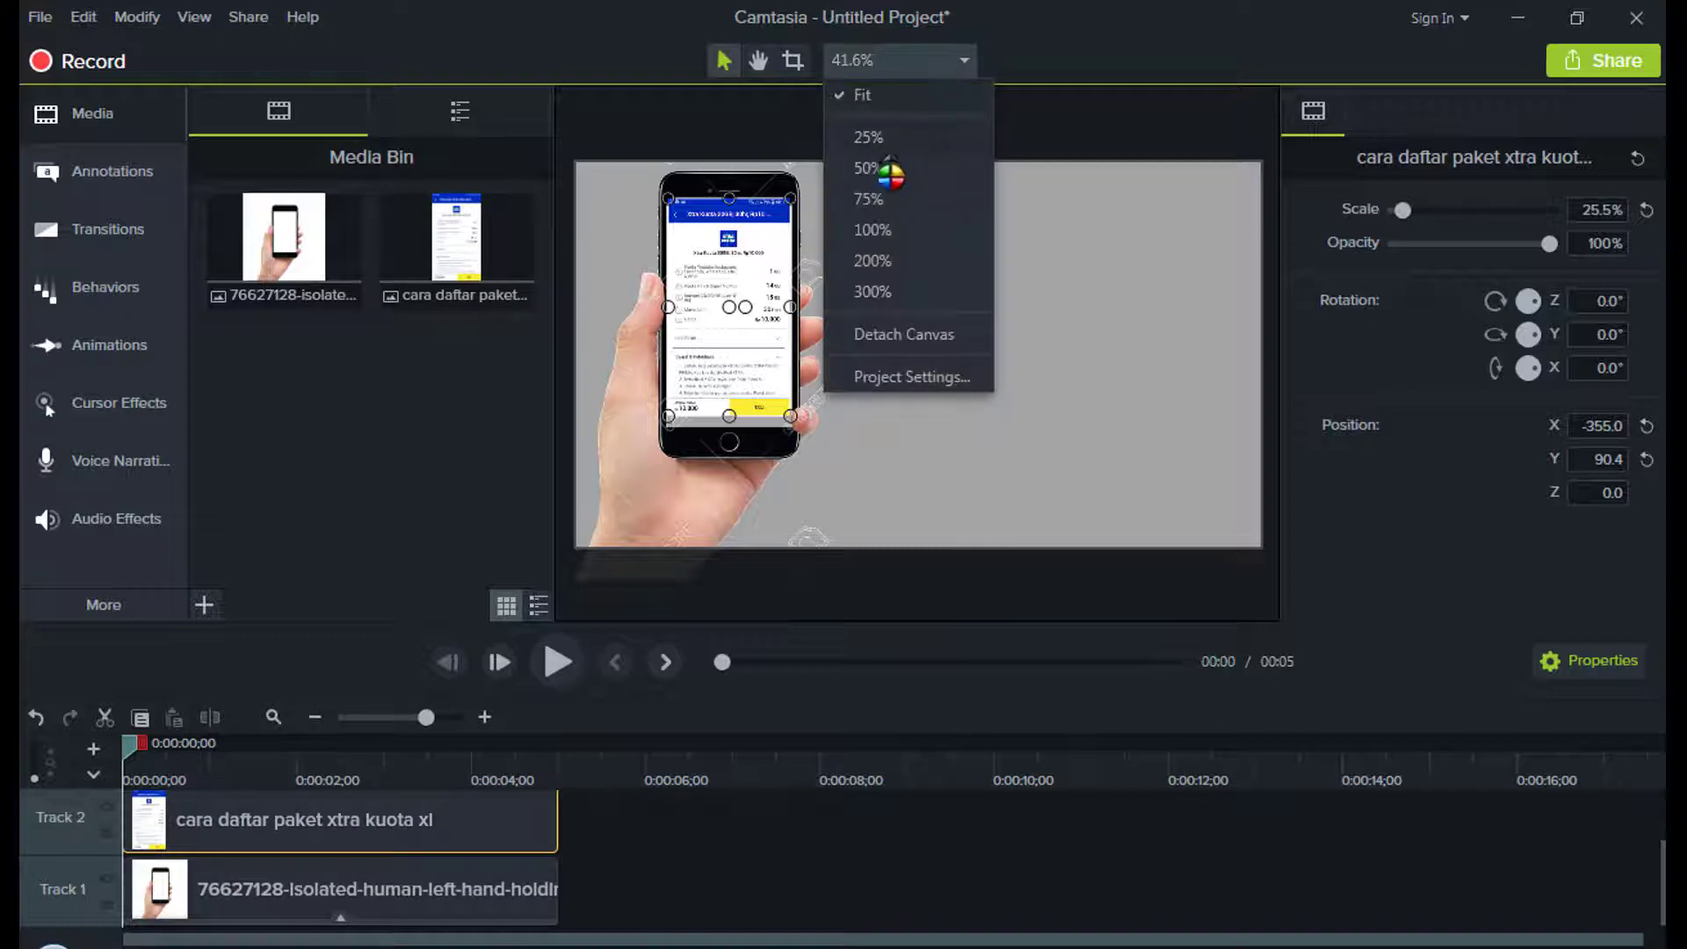
left_click(886, 167)
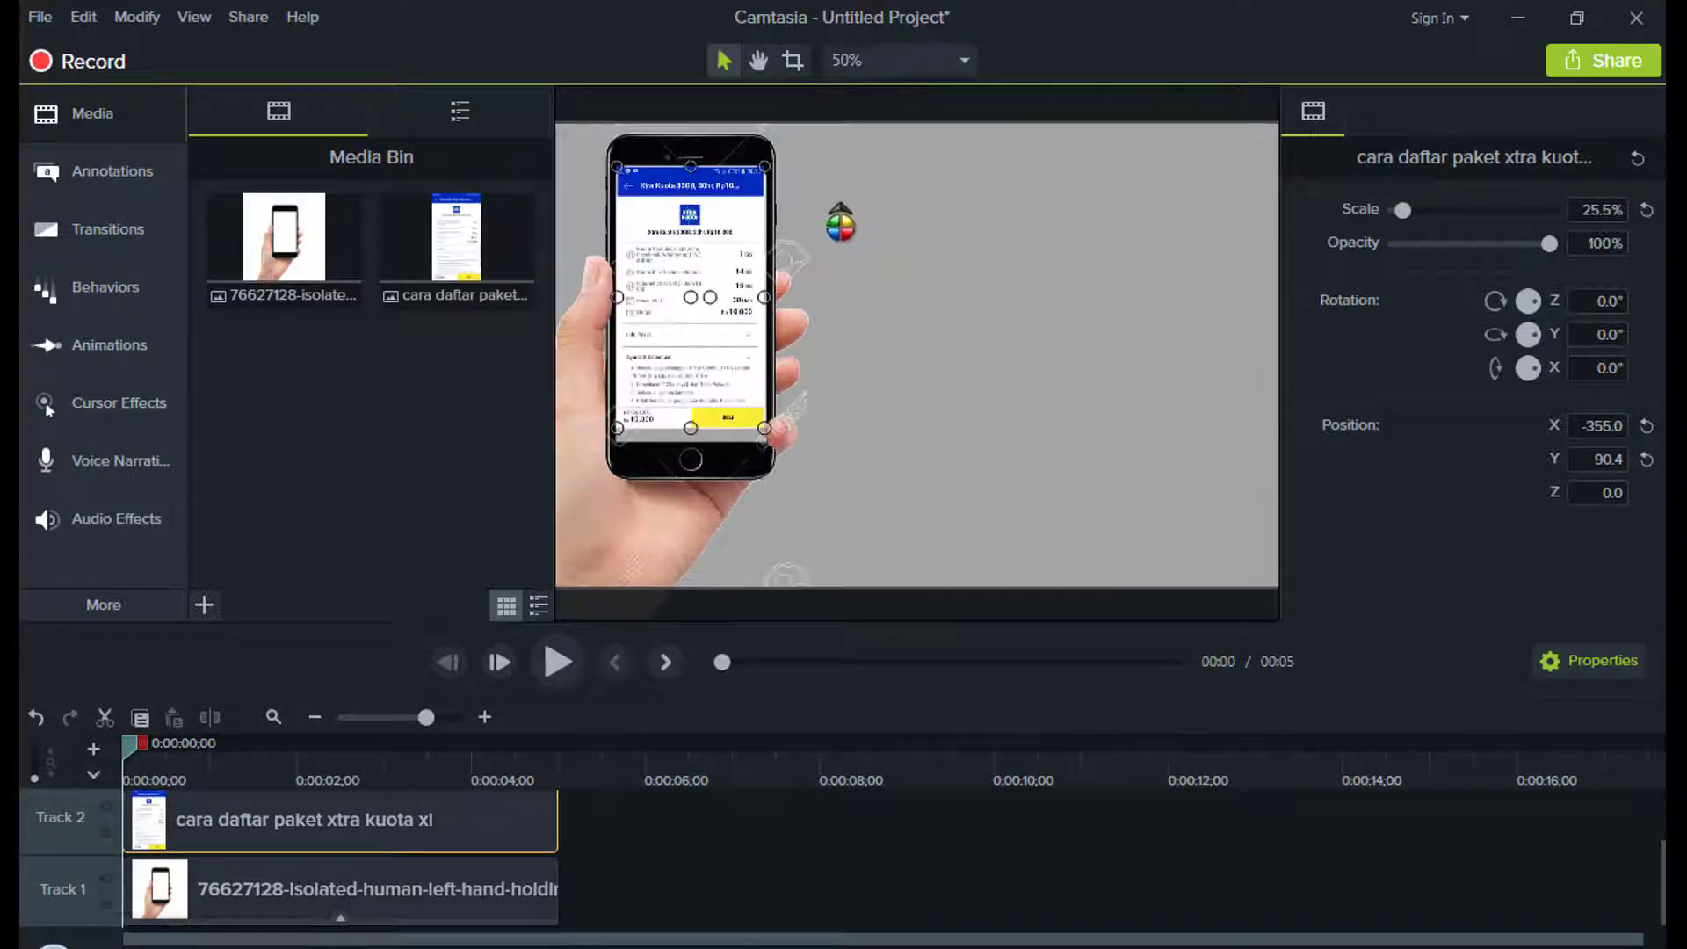
left_click(964, 62)
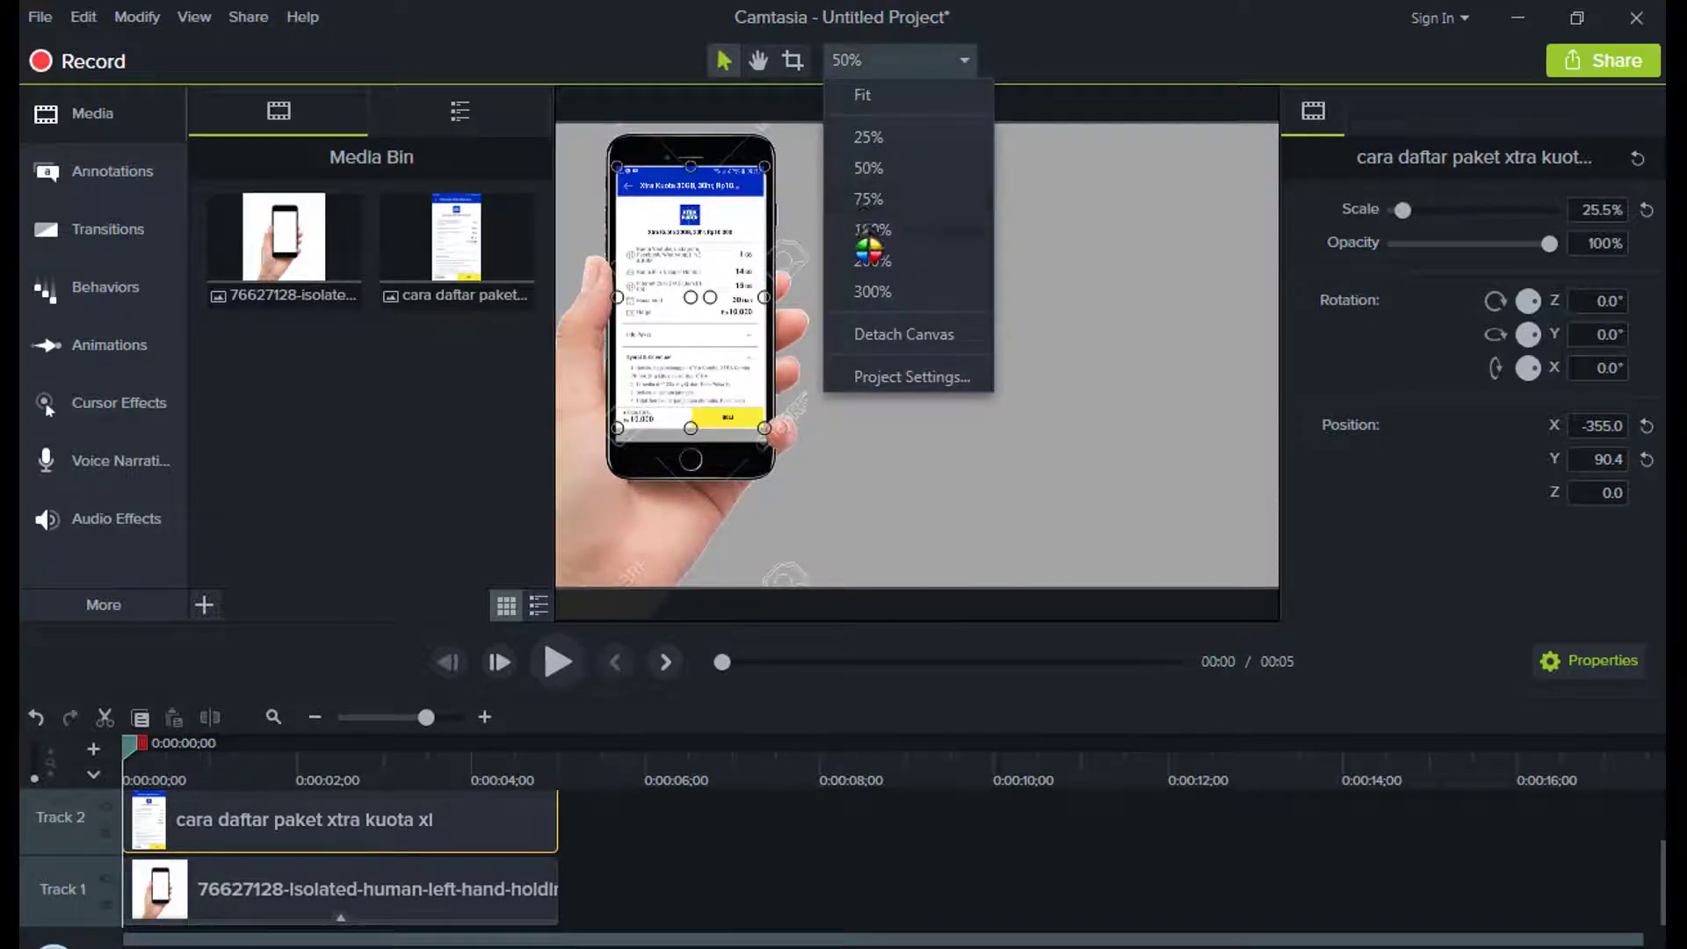
left_click(865, 209)
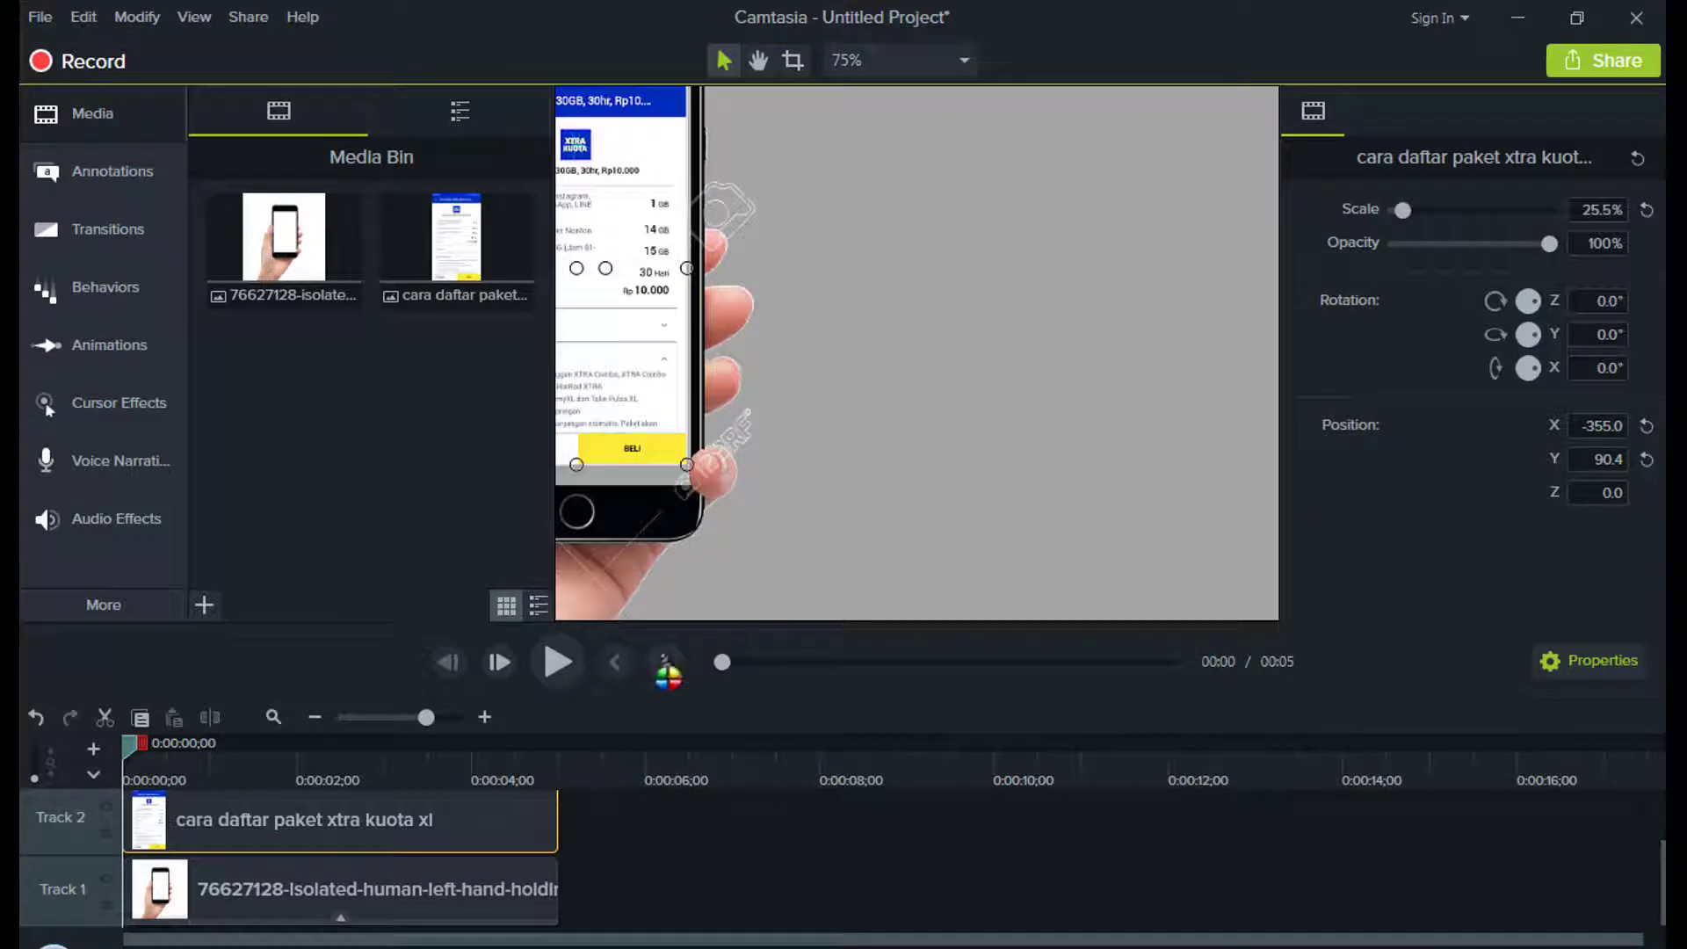
left_click_drag(593, 824, 483, 905)
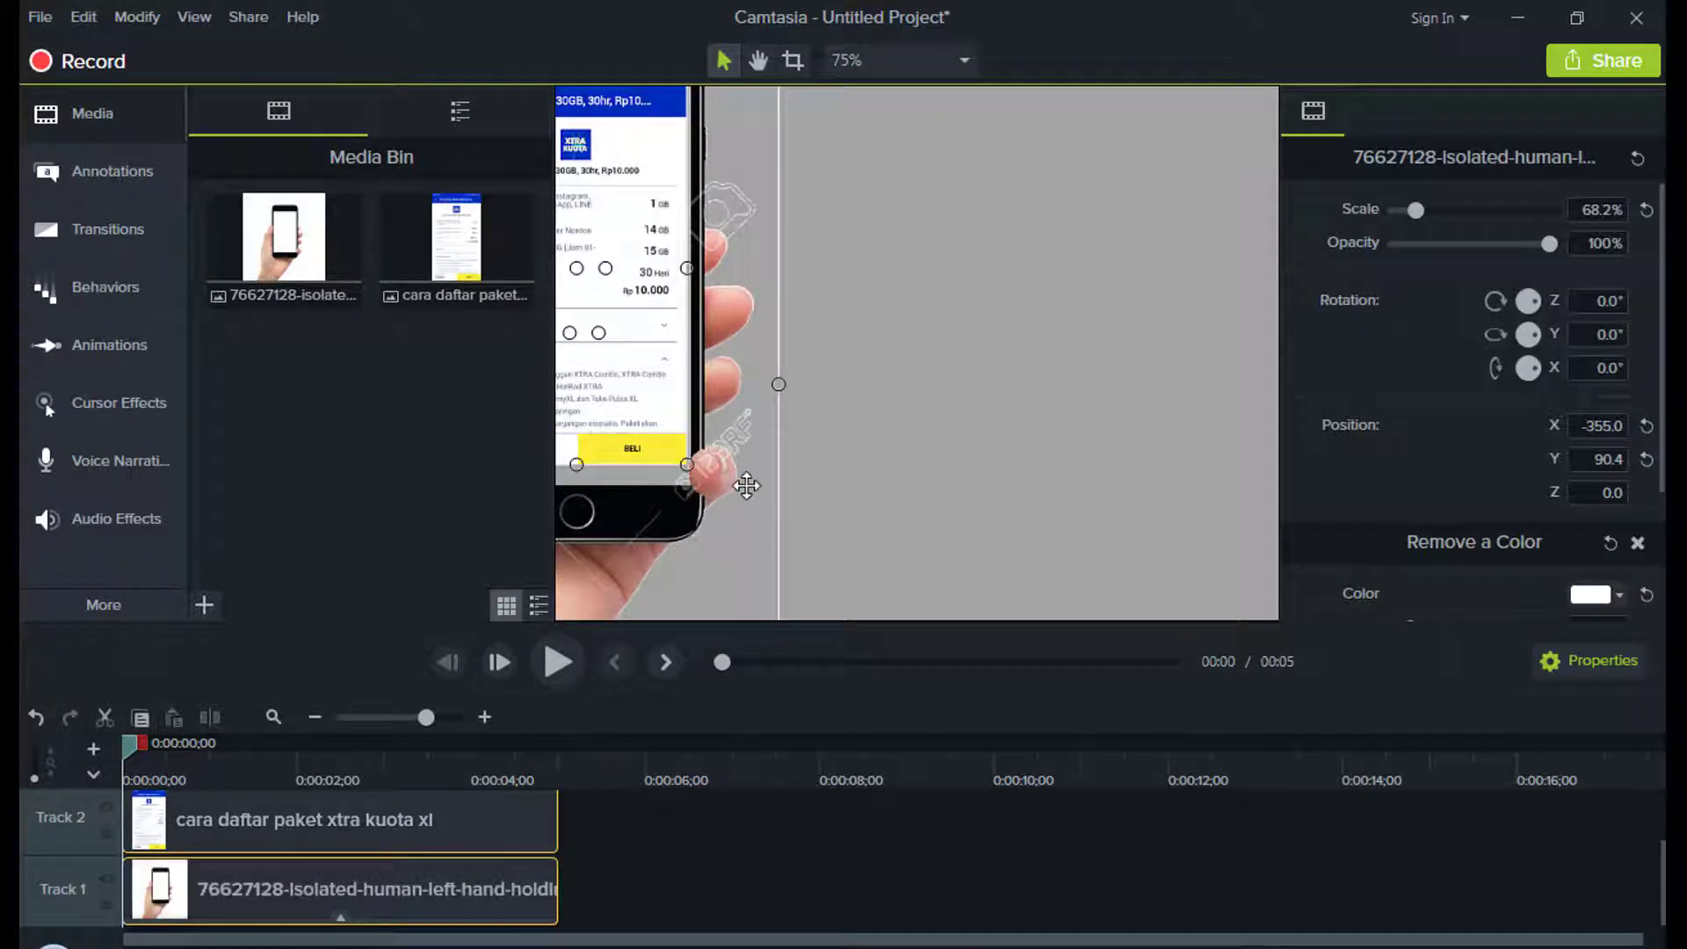
left_click_drag(761, 482, 856, 510)
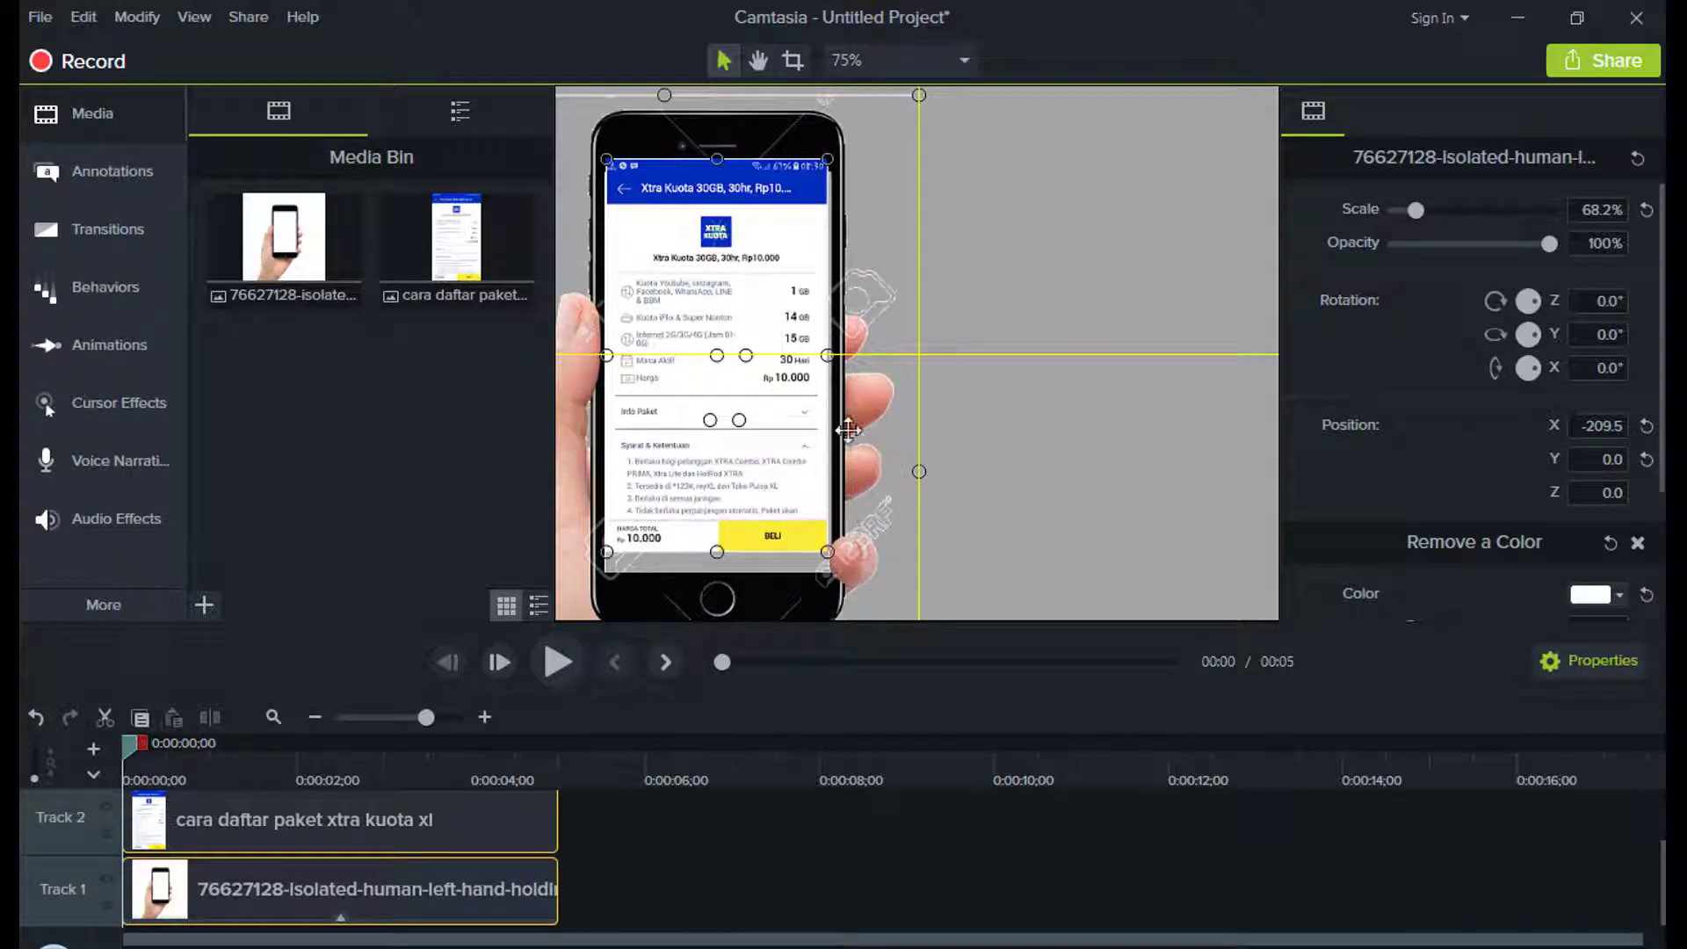
left_click_drag(848, 429, 847, 428)
Step: Enlarge the app screenshot to about 26.3% scale so it fills the phone's screen at about X -210, Y -16, then deselect it
left_click(787, 298)
left_click_drag(827, 160, 822, 166)
mouse_move(823, 358)
left_mouse_down()
mouse_move(783, 400)
mouse_move(830, 370)
left_mouse_up()
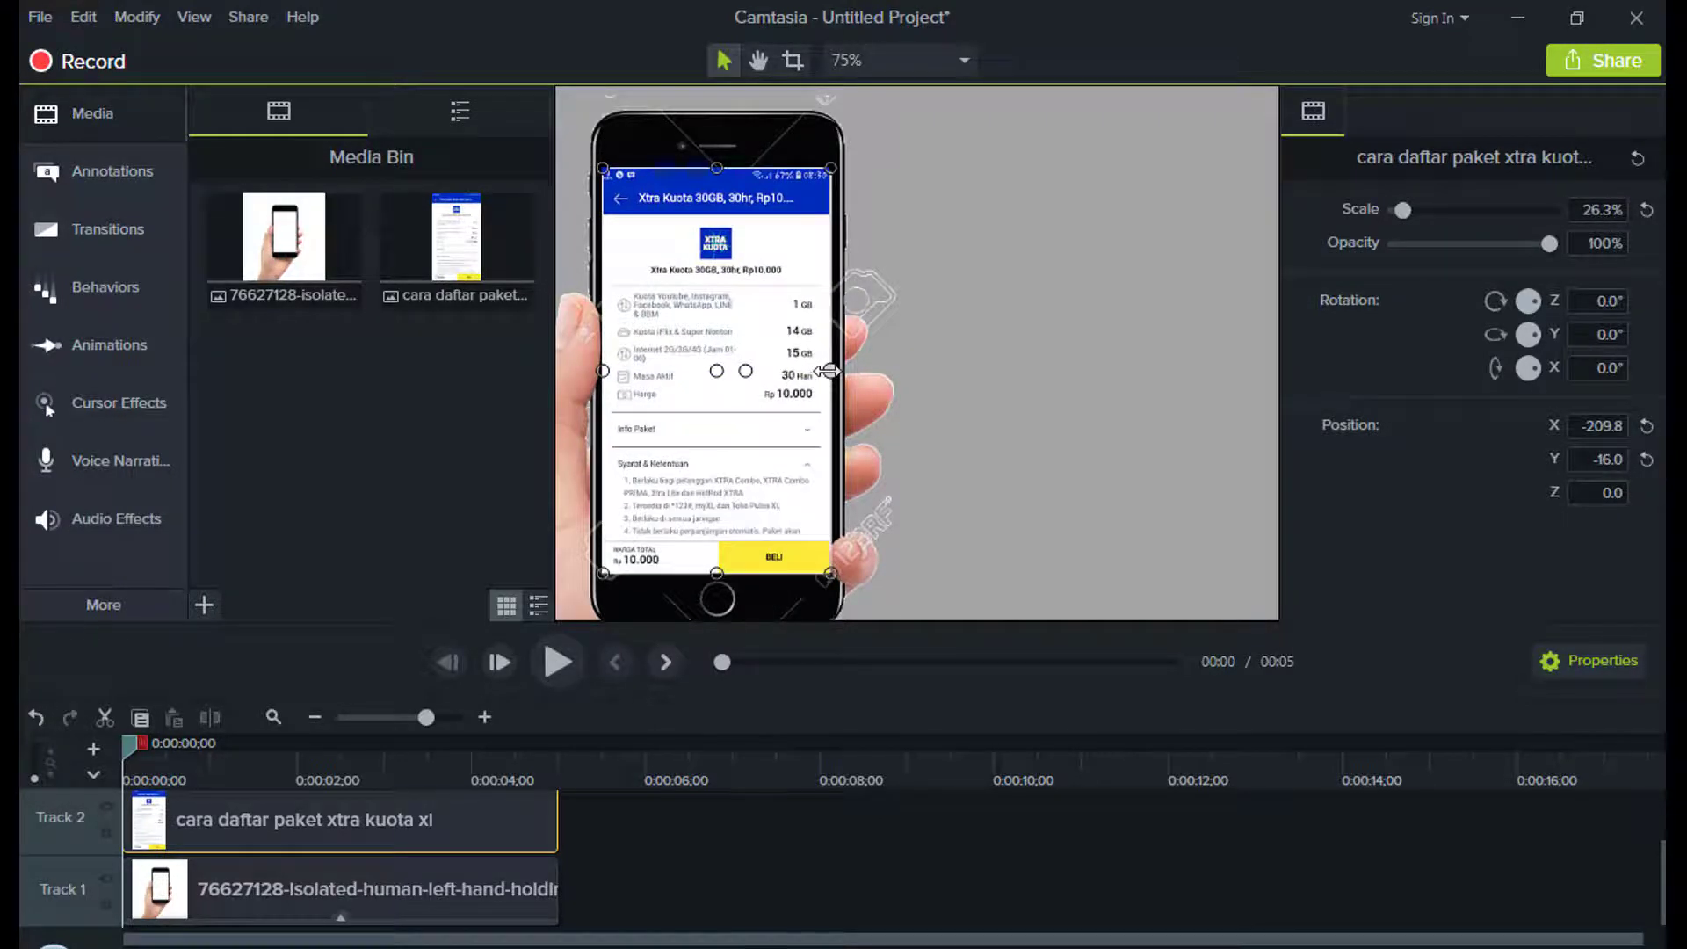
left_click(878, 60)
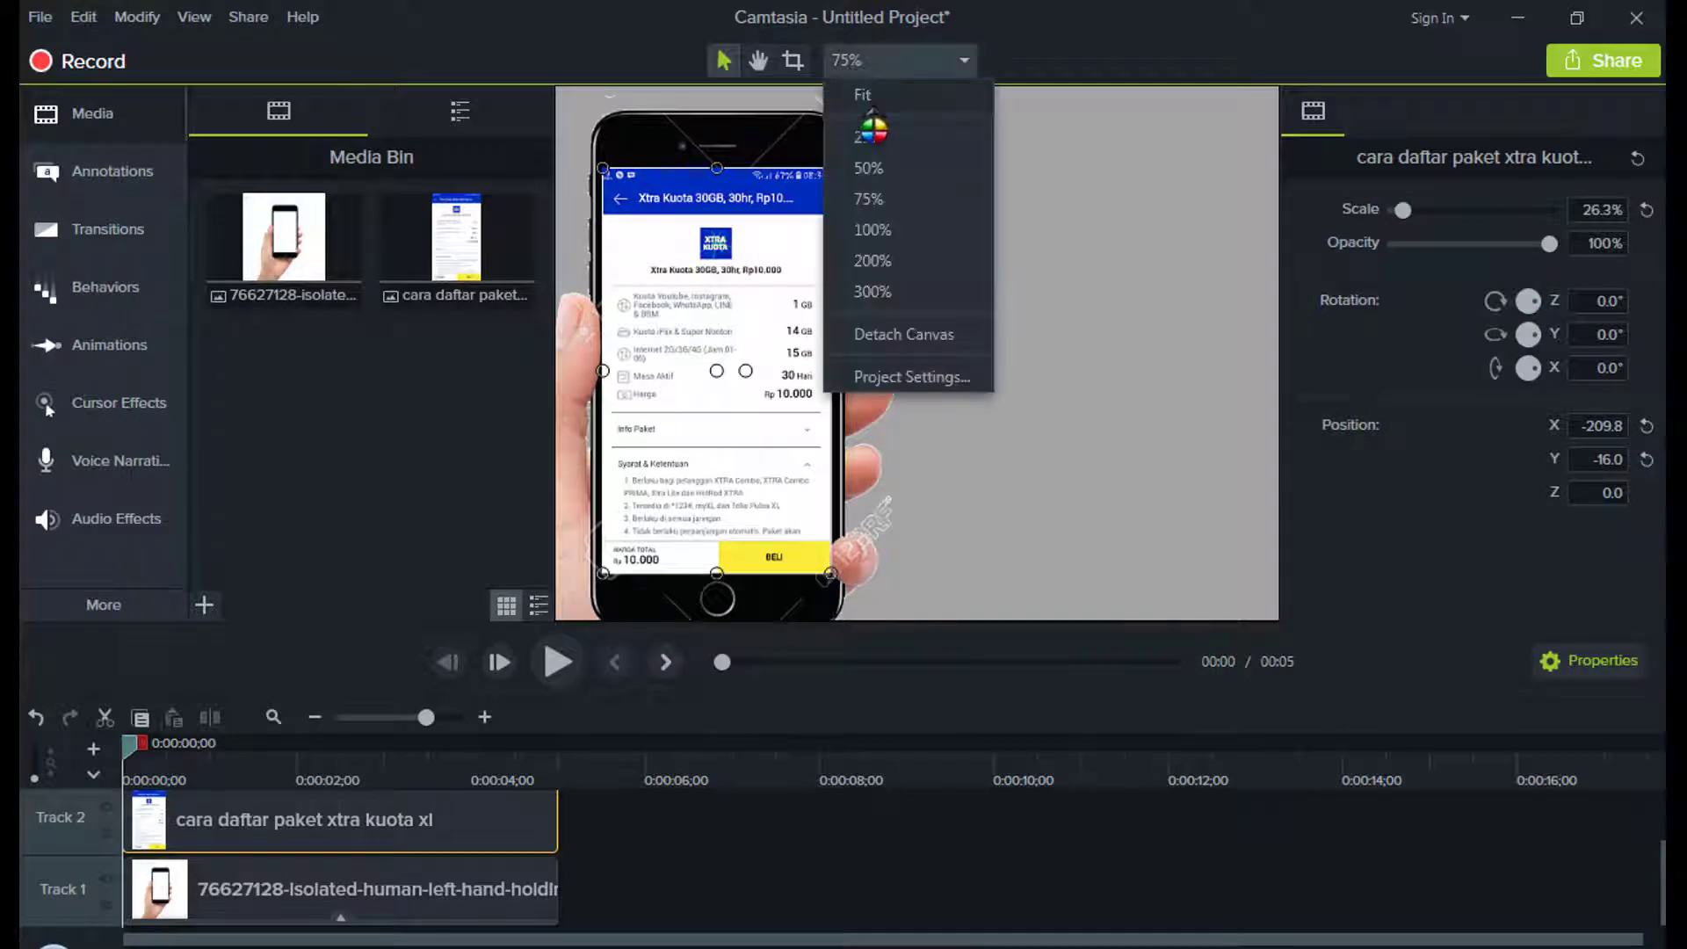
left_click(874, 126)
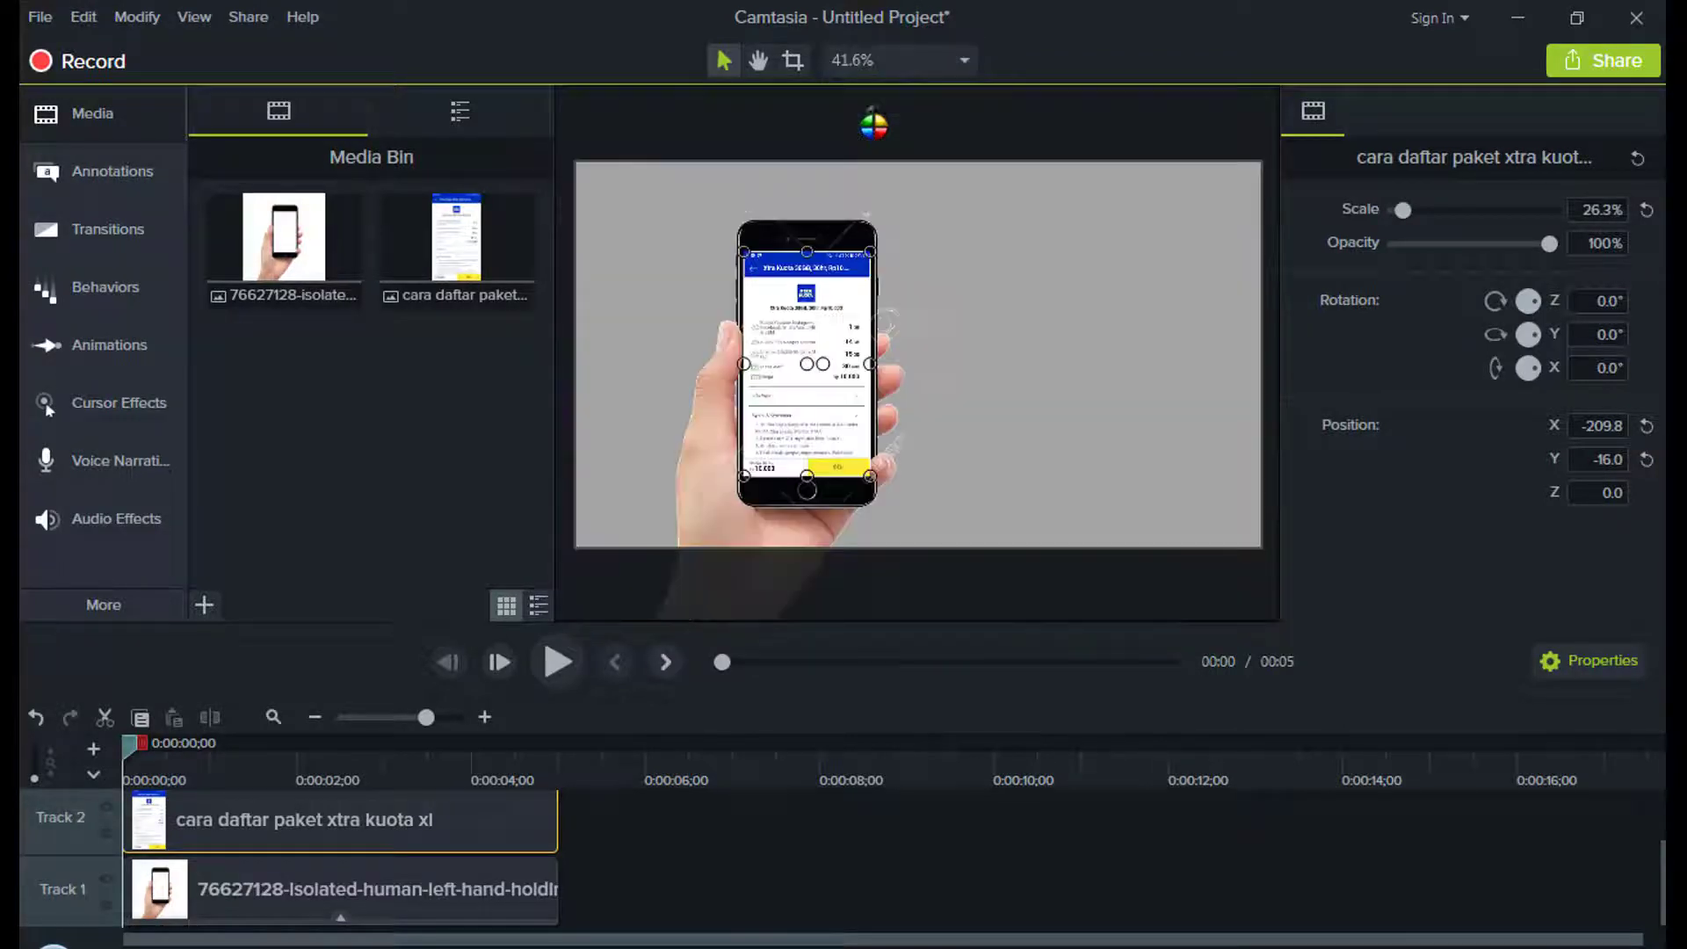
left_click(783, 603)
left_click(699, 505)
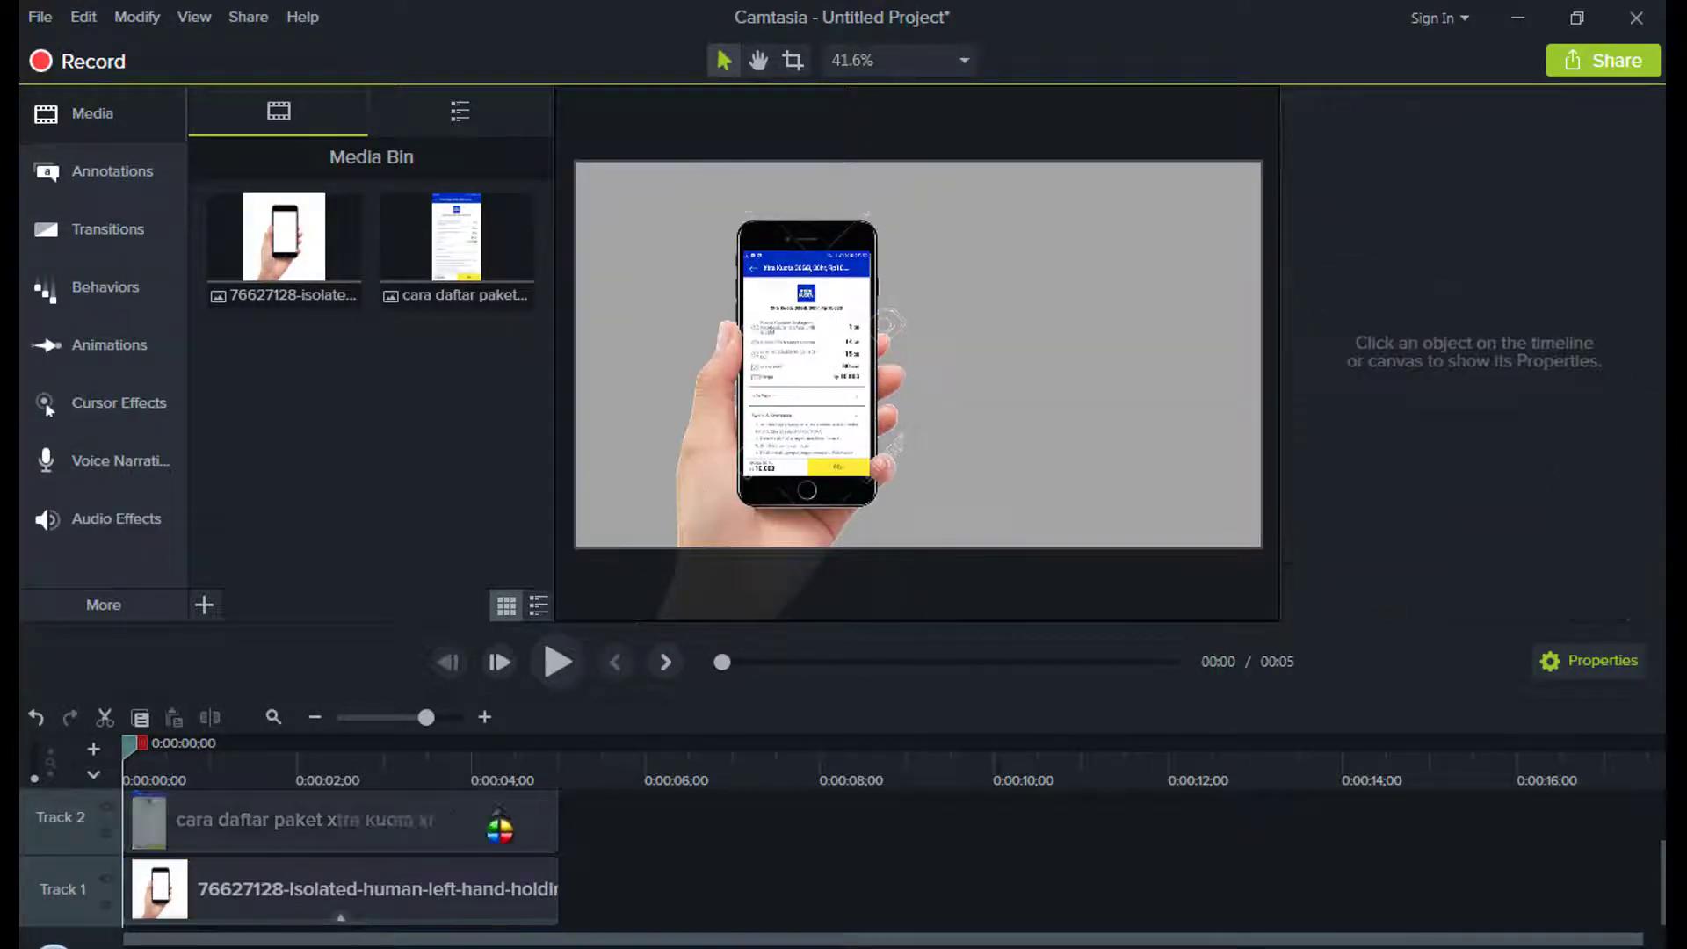
Step: Move both images together back to the canvas's left edge, with the hand-holding-phone image at about X -376, Y 20, and deselect them
left_click_drag(593, 817, 482, 893)
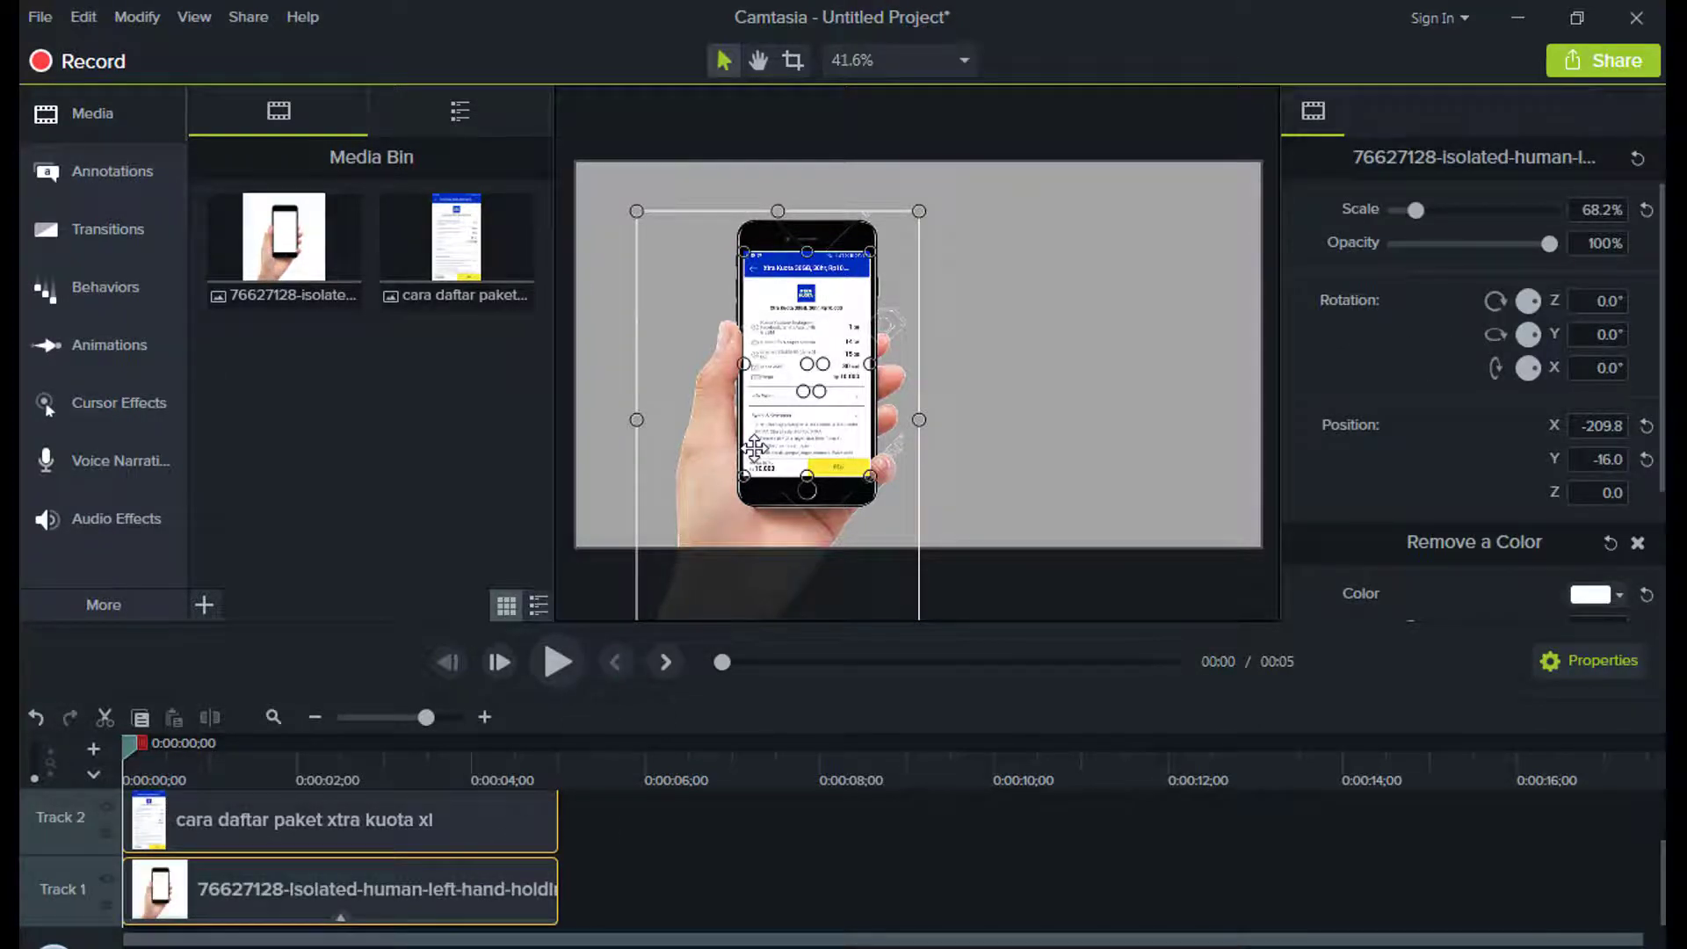
mouse_move(754, 448)
left_mouse_down()
mouse_move(675, 448)
mouse_move(753, 446)
left_mouse_up()
left_click(791, 872)
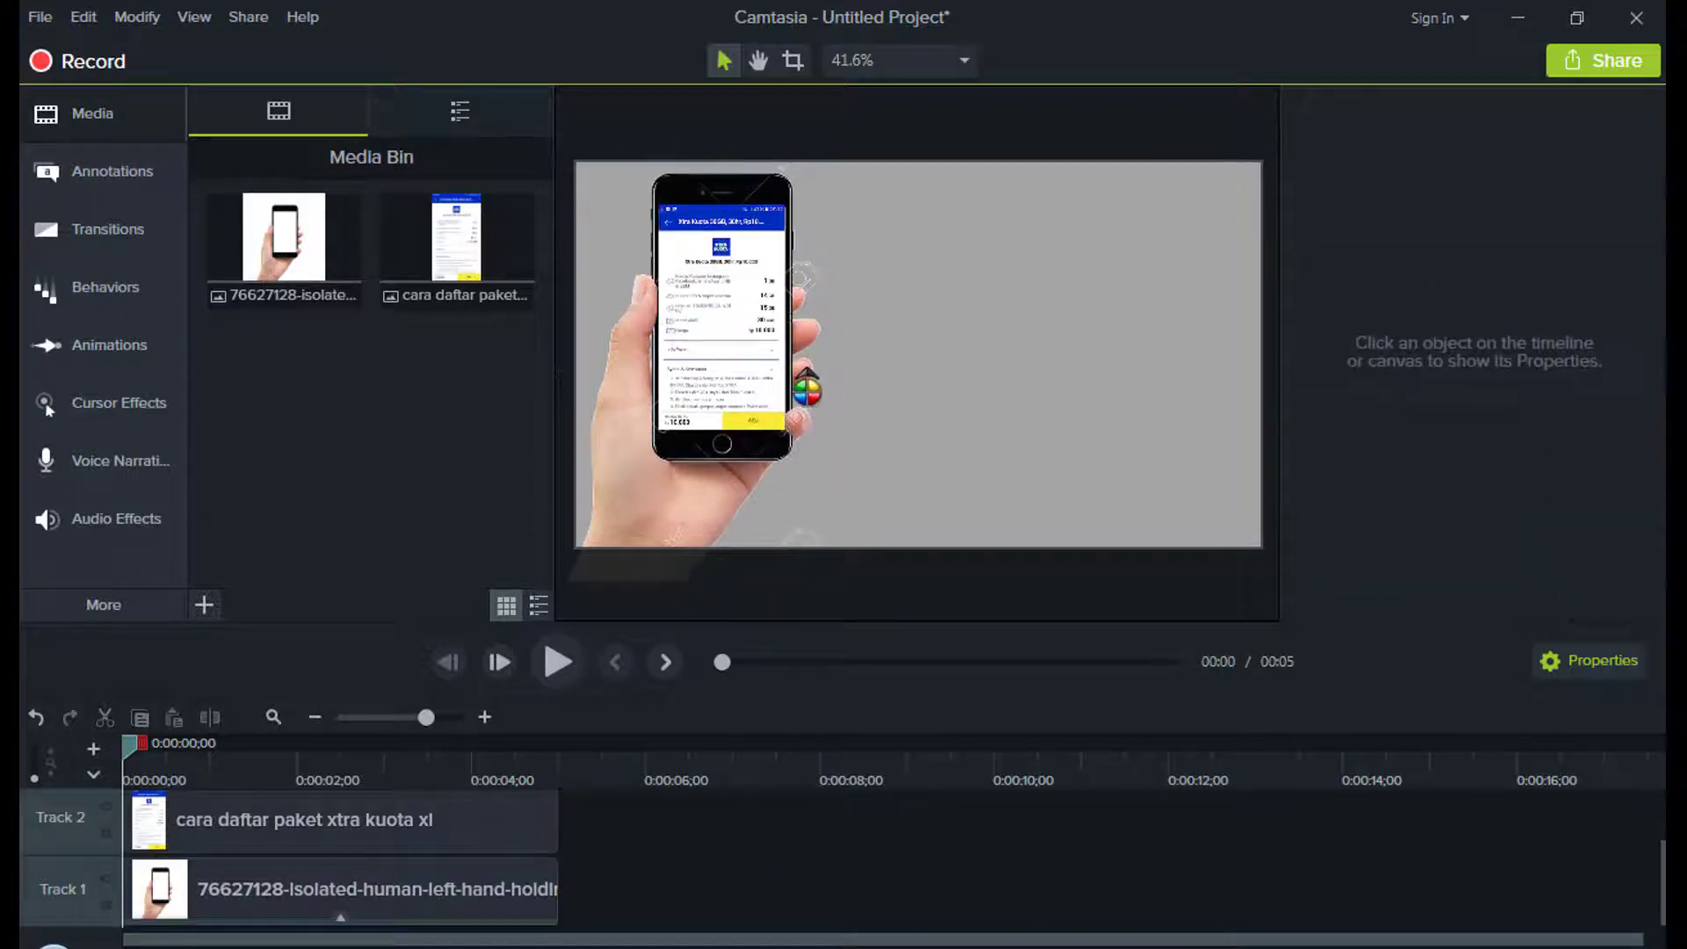
Step: Add a white filled rectangle shape beside the phone and enlarge it to the canvas height at about X 241, Y -2
left_click(112, 197)
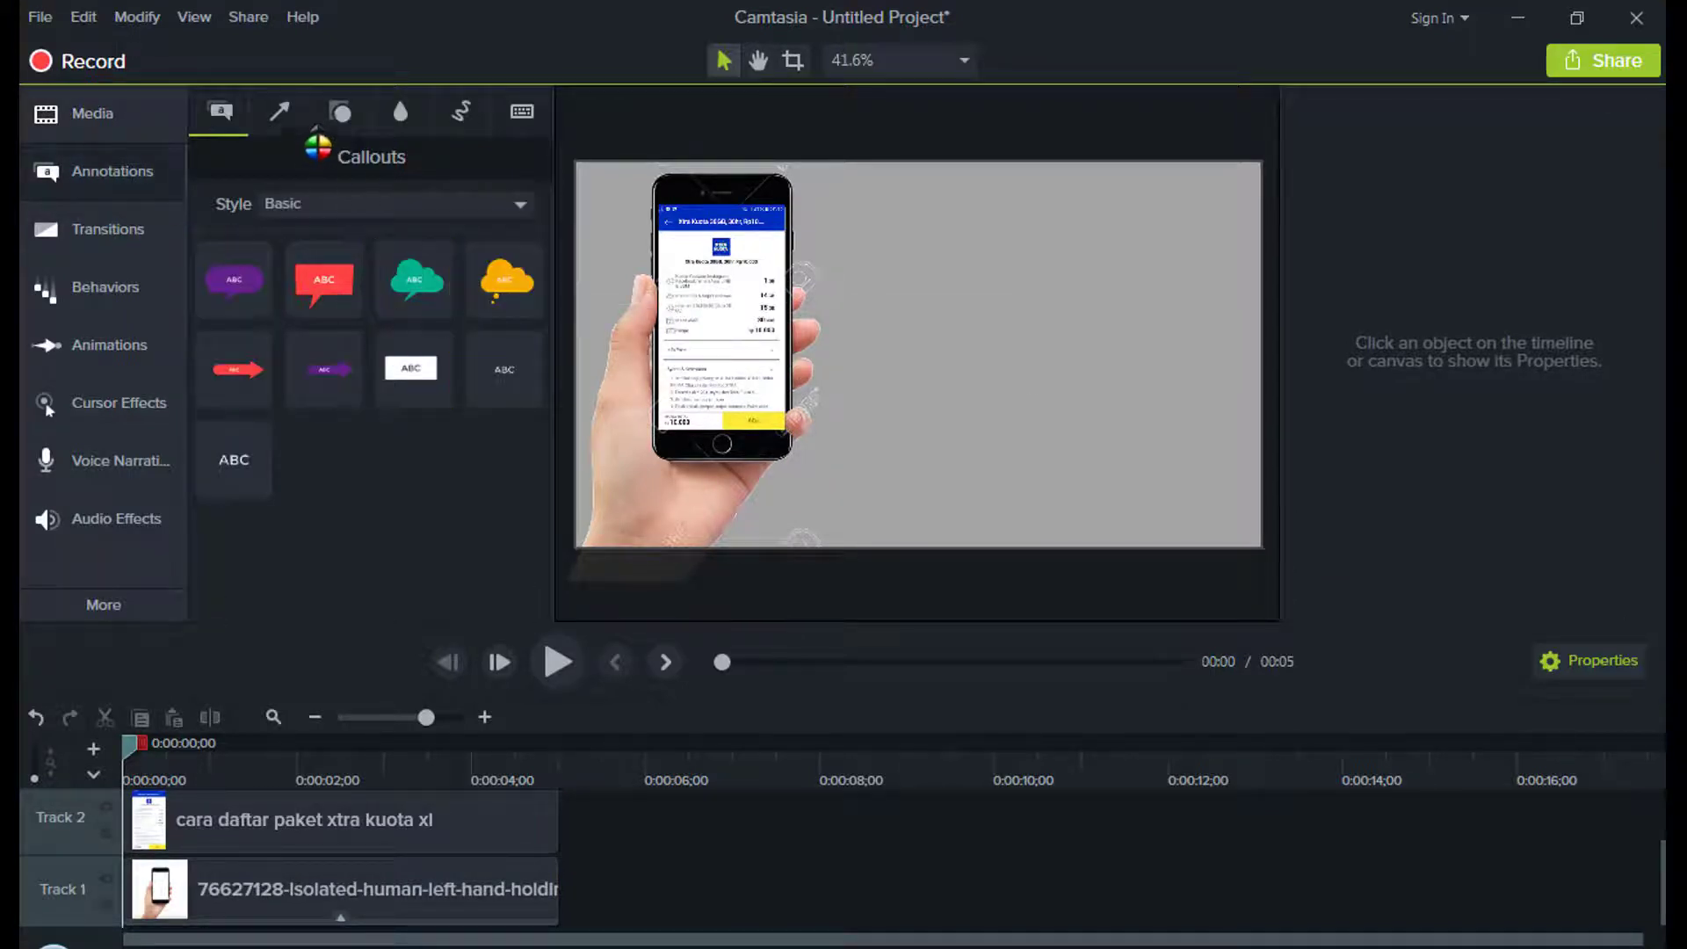
left_click(280, 110)
left_click(340, 111)
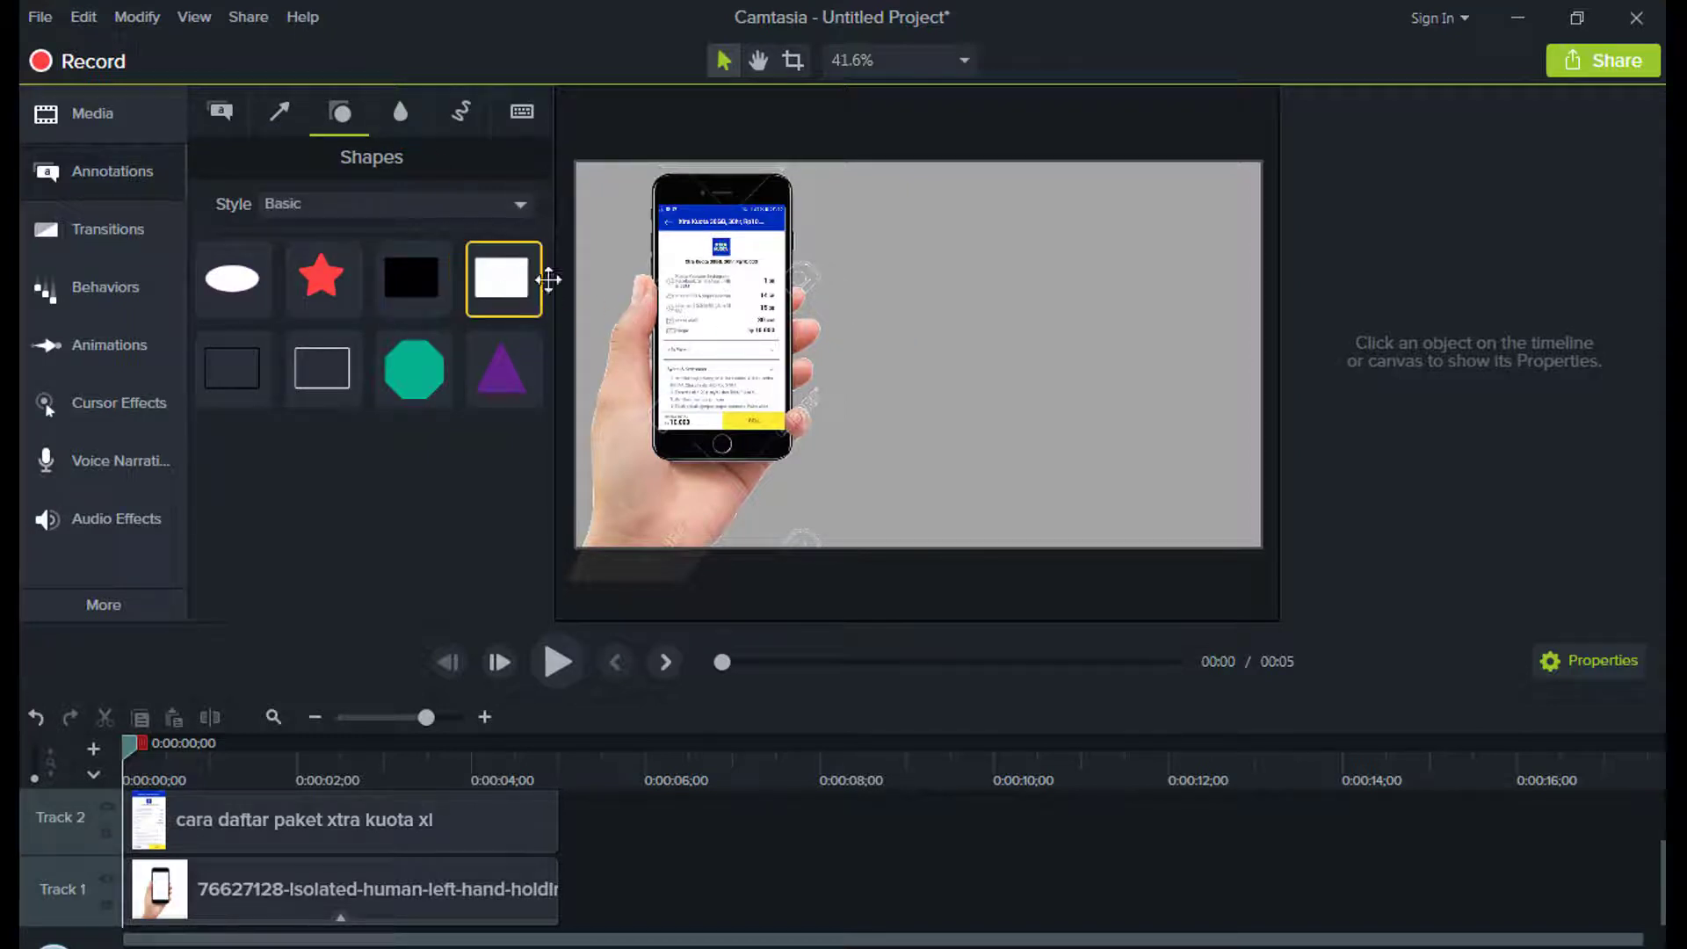
left_click_drag(548, 279, 936, 239)
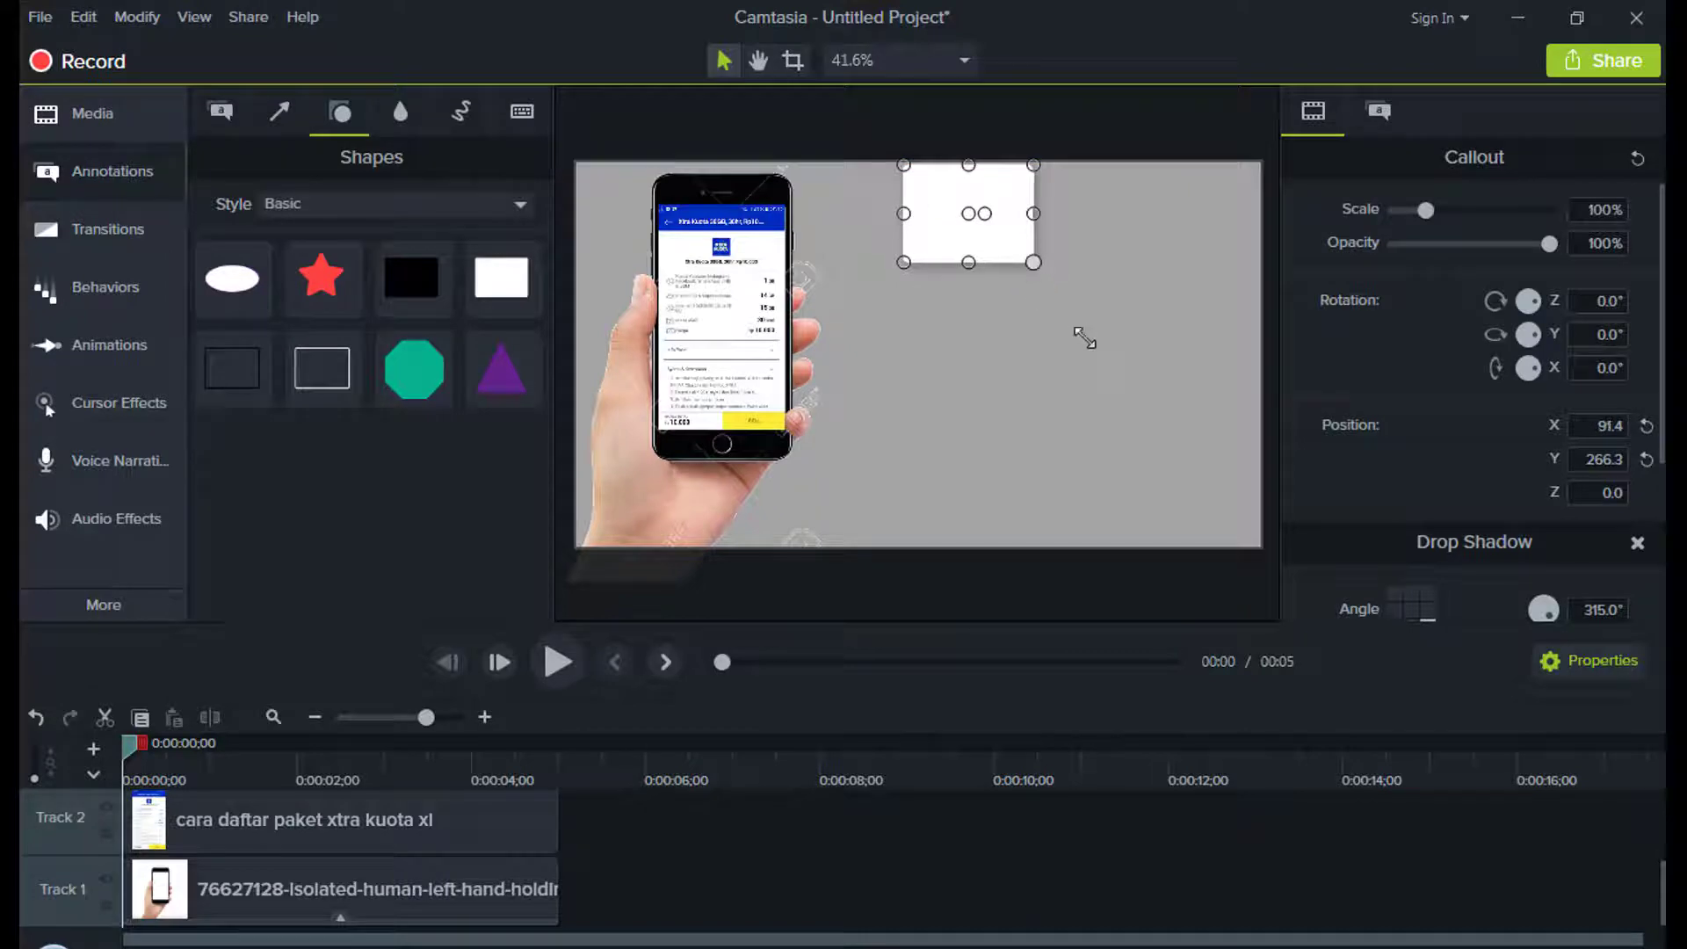
left_click_drag(1084, 338, 1177, 499)
left_click_drag(1200, 531, 1241, 573)
left_click_drag(1025, 405, 1016, 405)
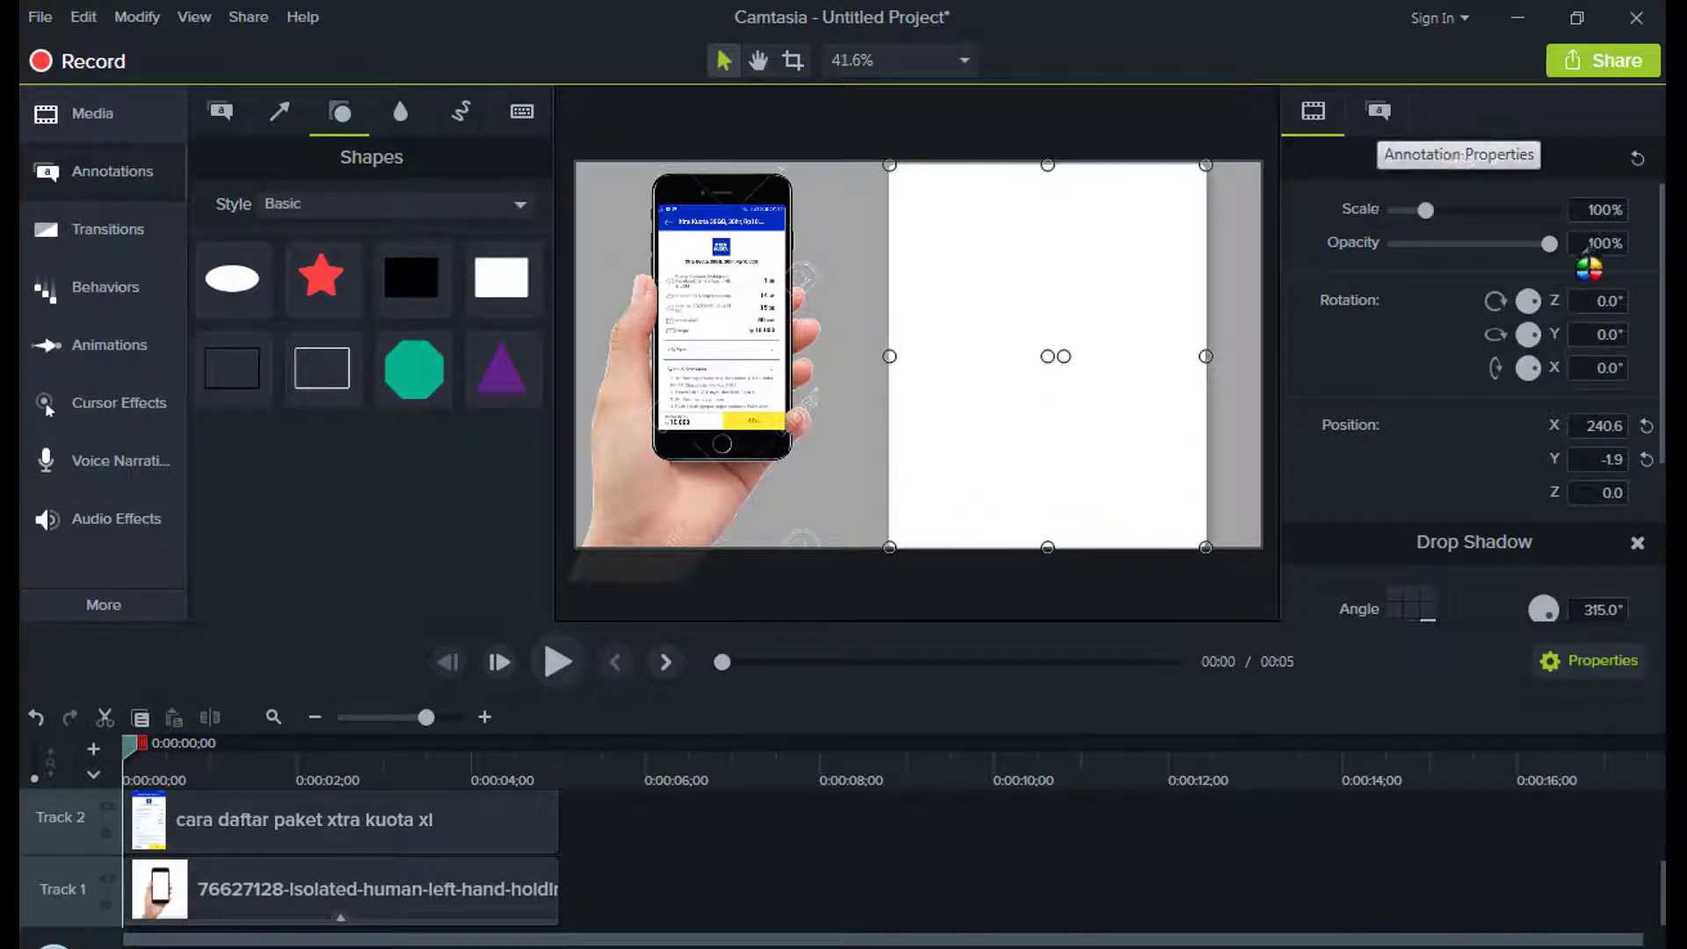
Step: Fill the rectangle with the blue sampled from the app screenshot's header
scroll(1591, 264, "down", 2)
scroll(1573, 259, "up", 2)
left_click(1378, 111)
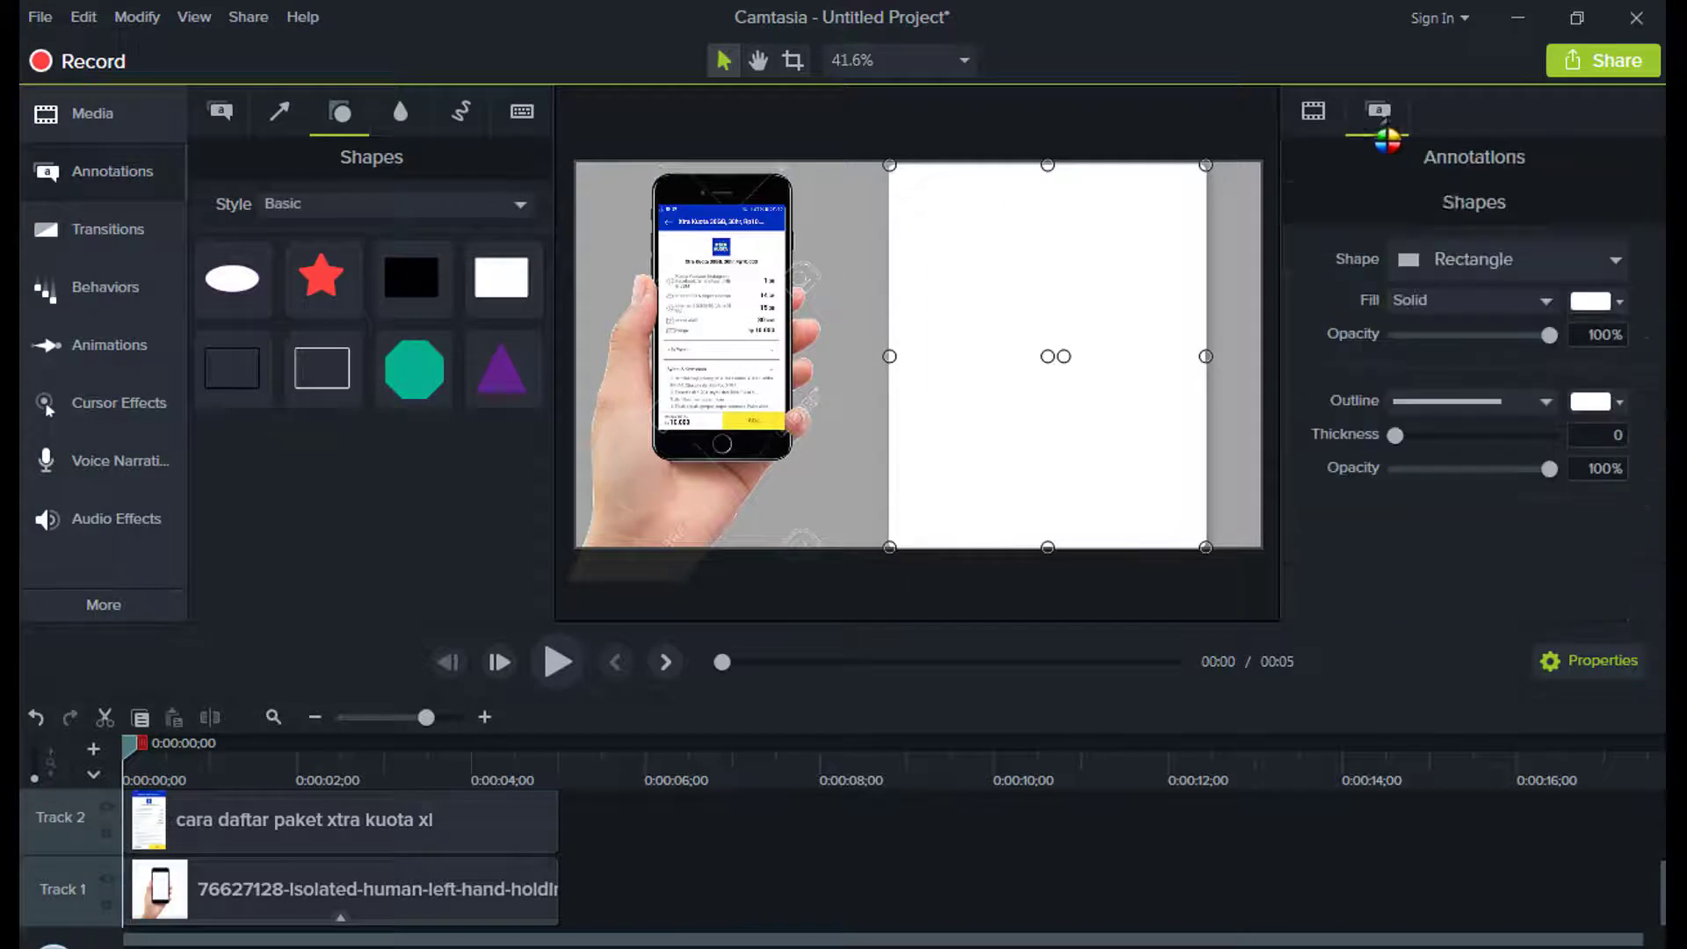
left_click(1590, 302)
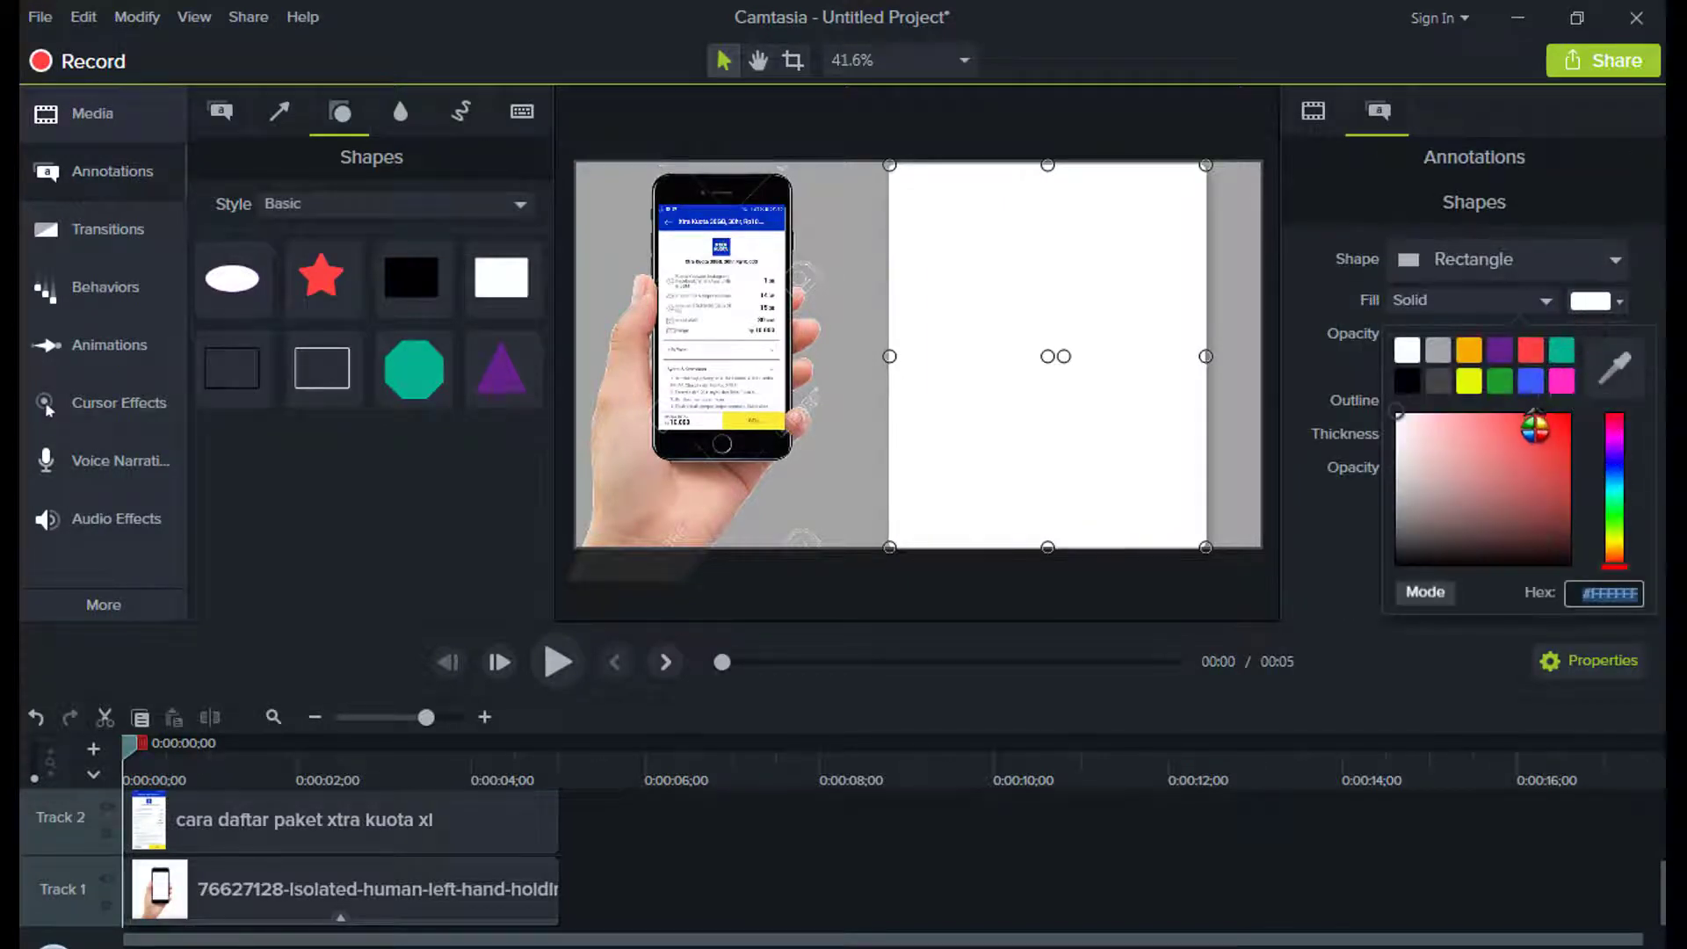
left_click(1615, 367)
left_click(857, 264)
left_click(738, 207)
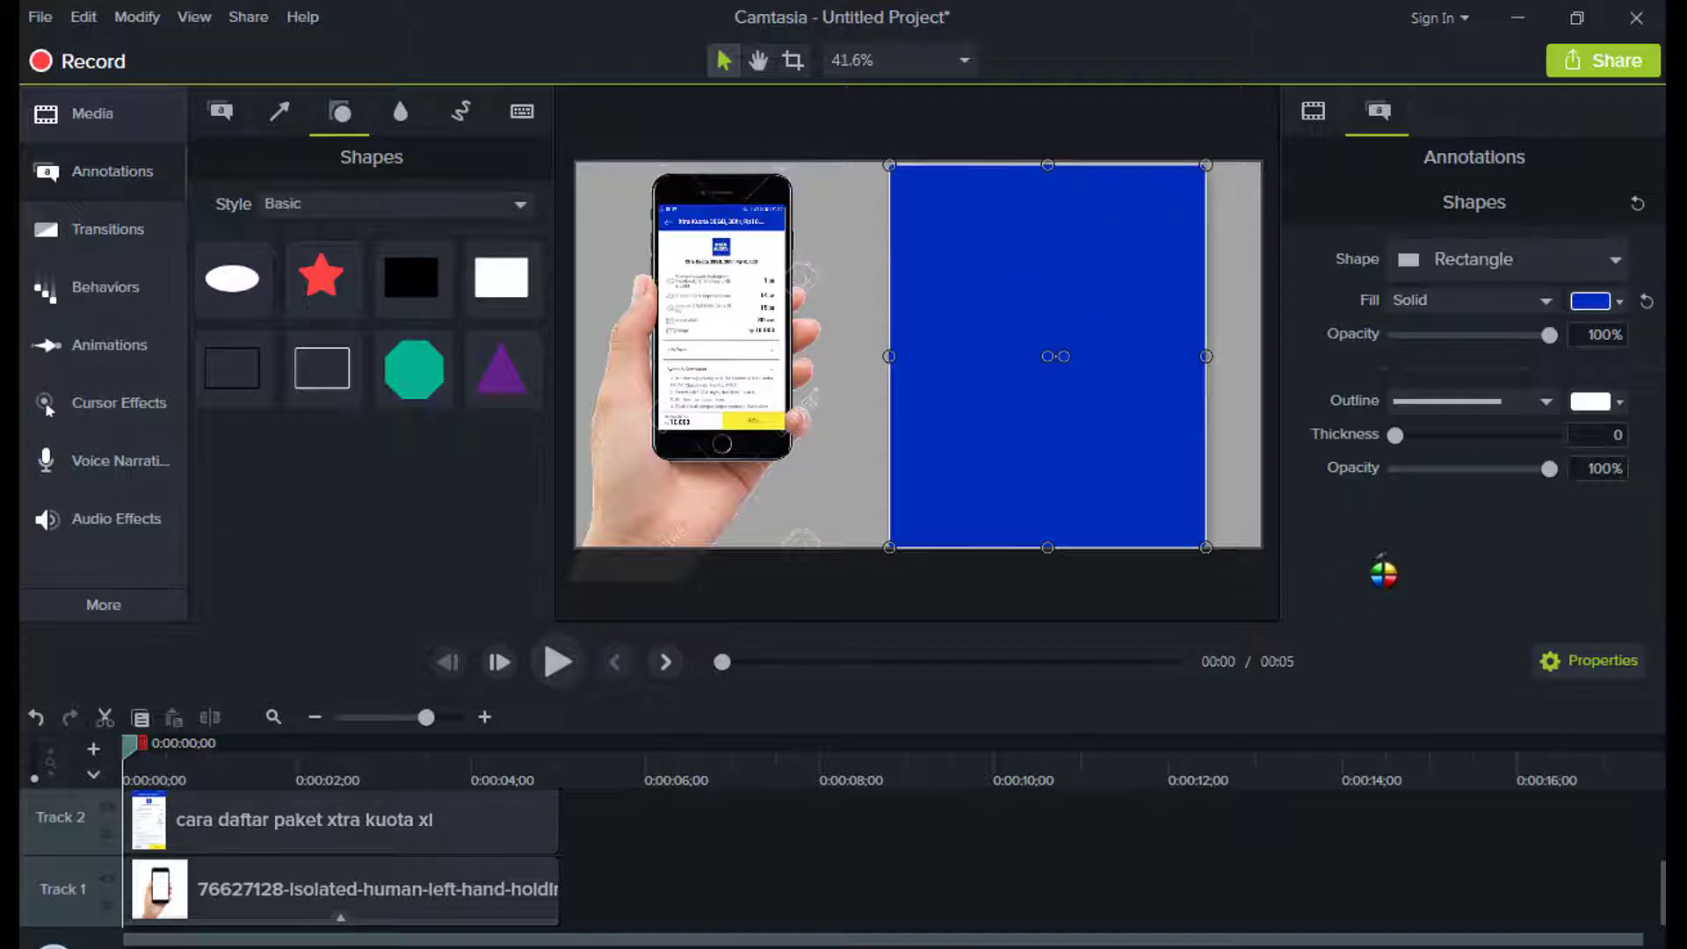
Step: Set the blue rectangle's drop shadow to a 225° angle, offset 70, opacity 48% and blur 15, then deselect it
left_click(1317, 132)
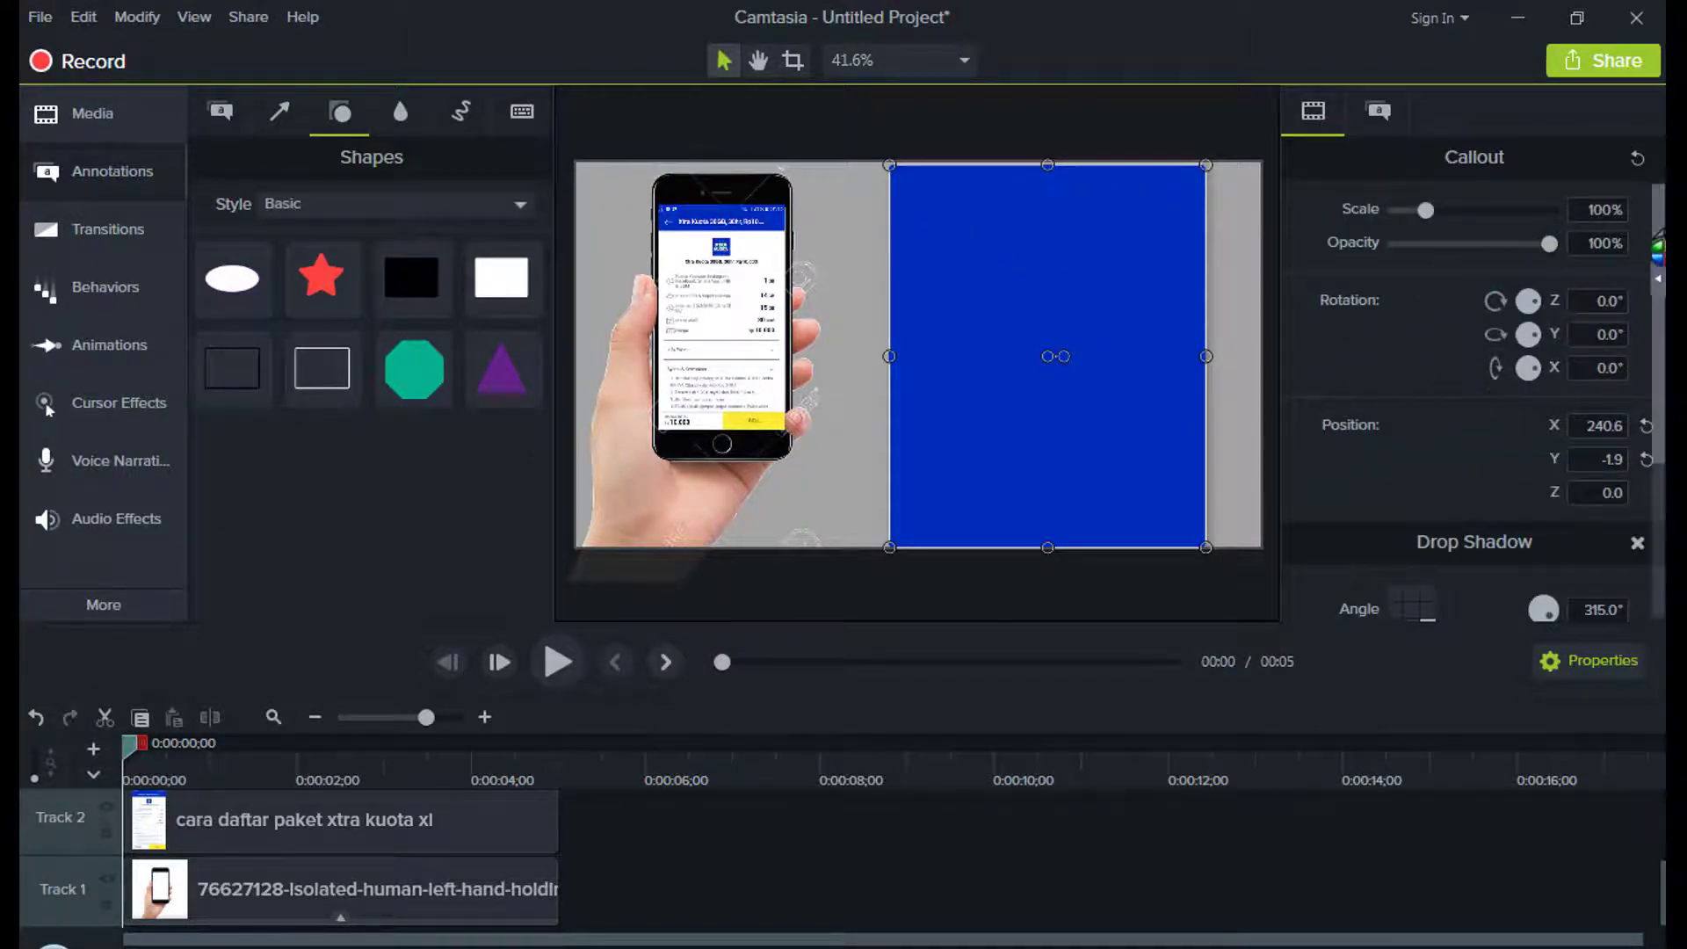
scroll(1657, 242, "down", 5)
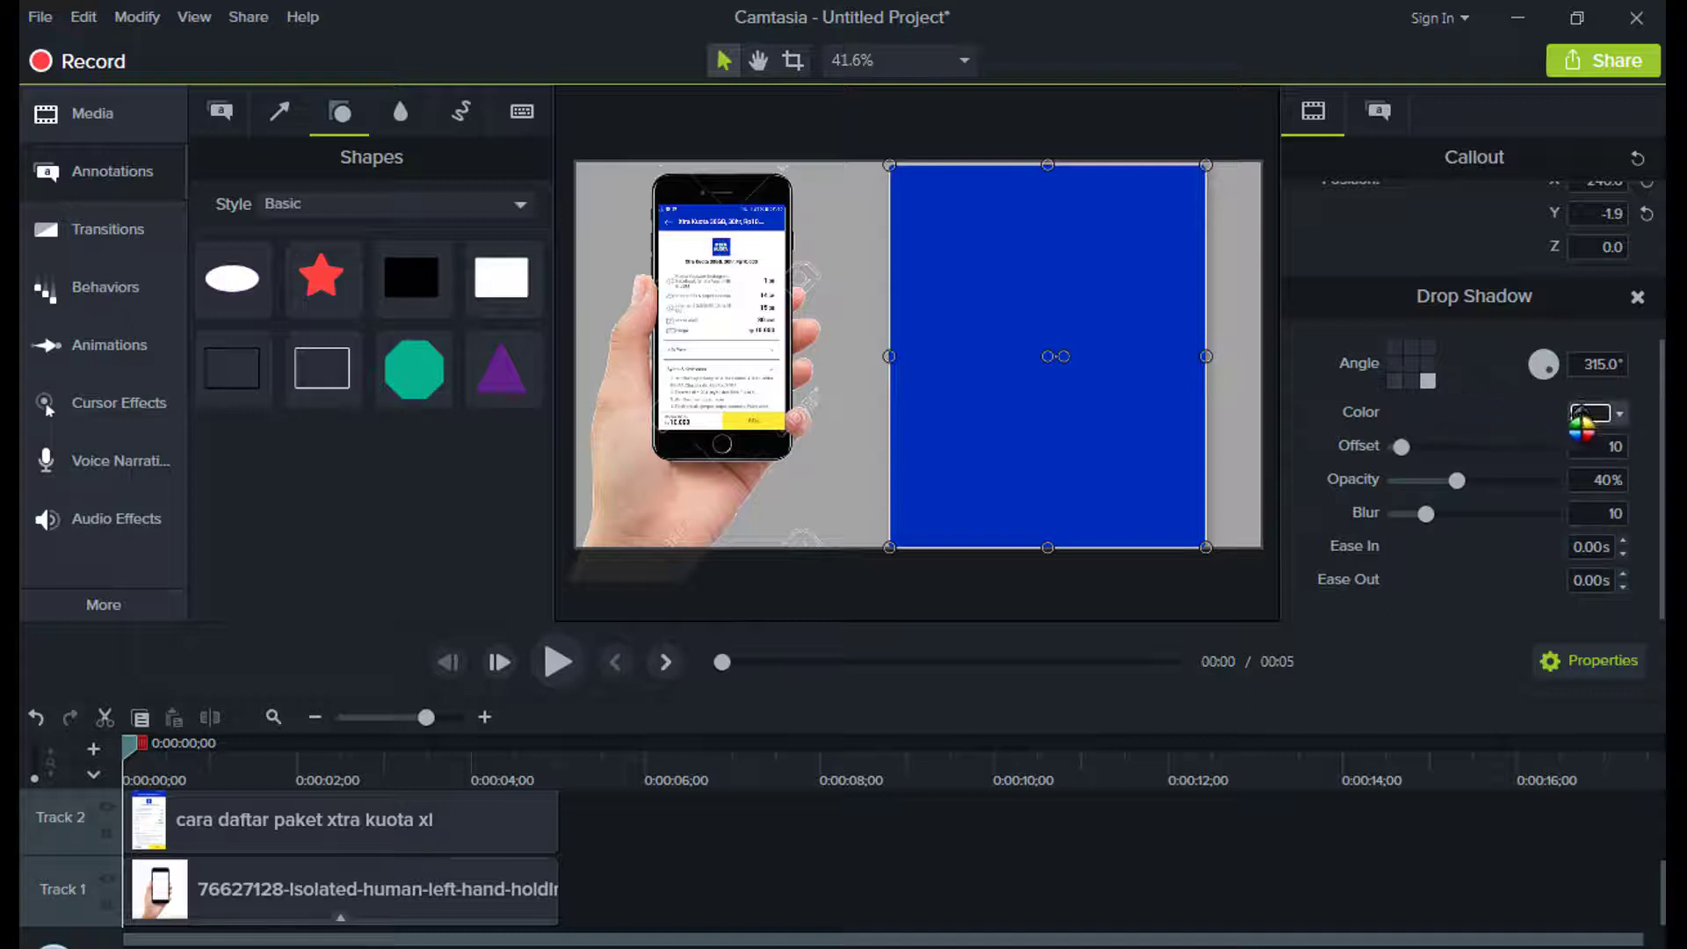
left_click(1394, 380)
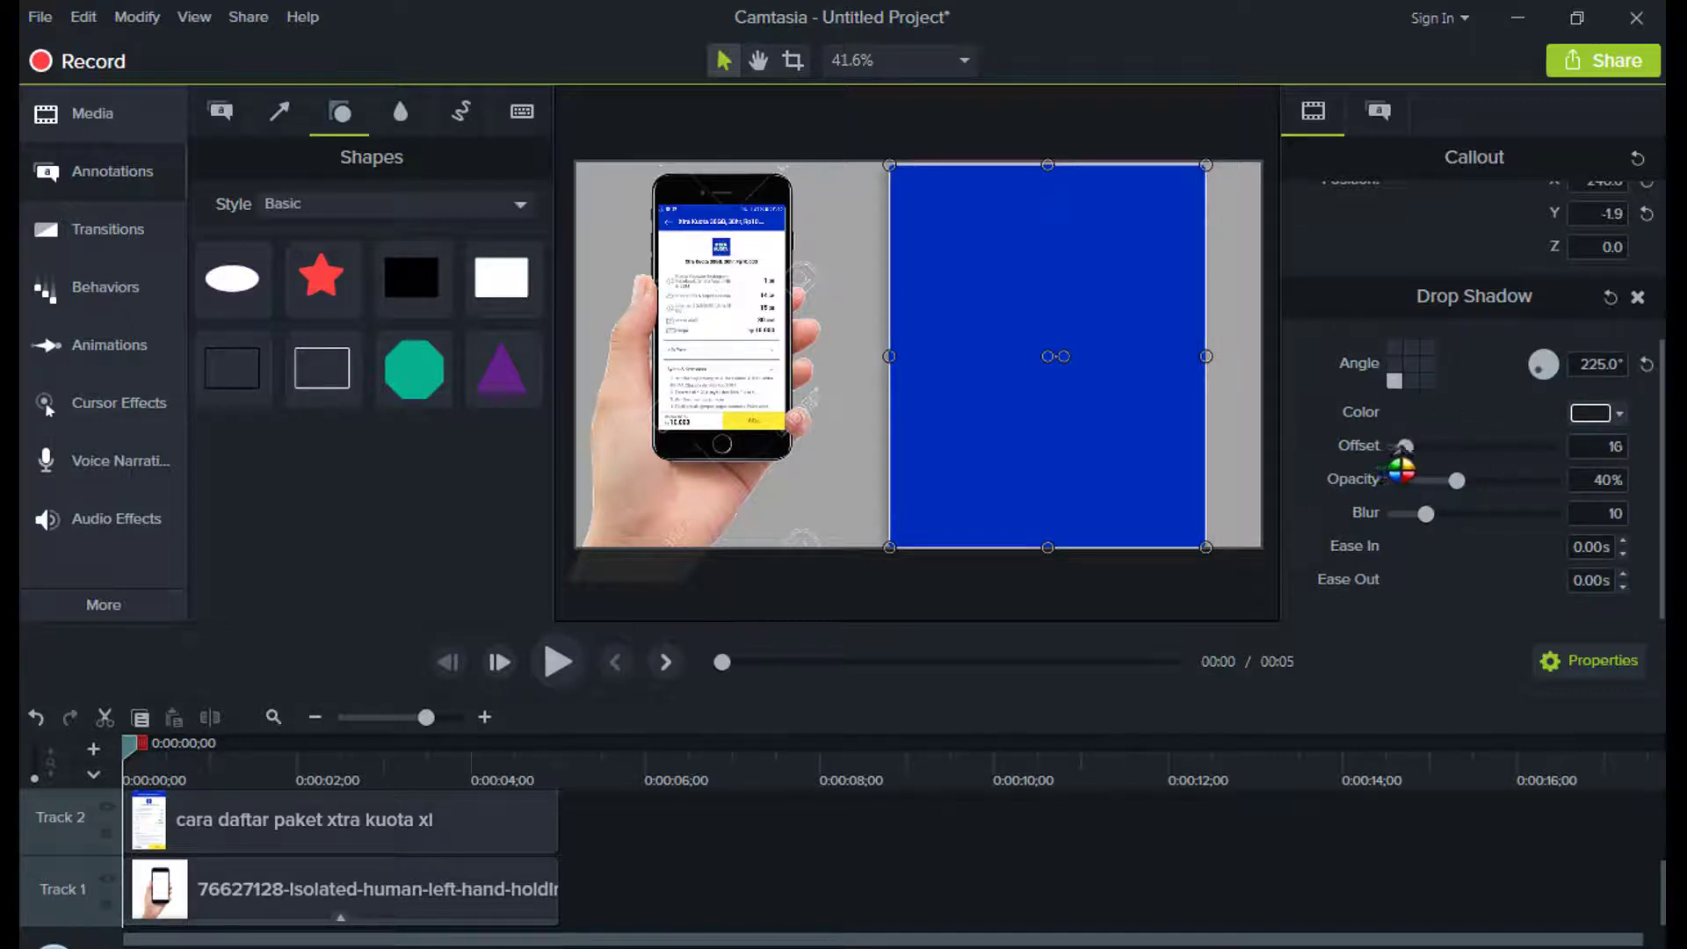
left_click_drag(1403, 445, 1420, 447)
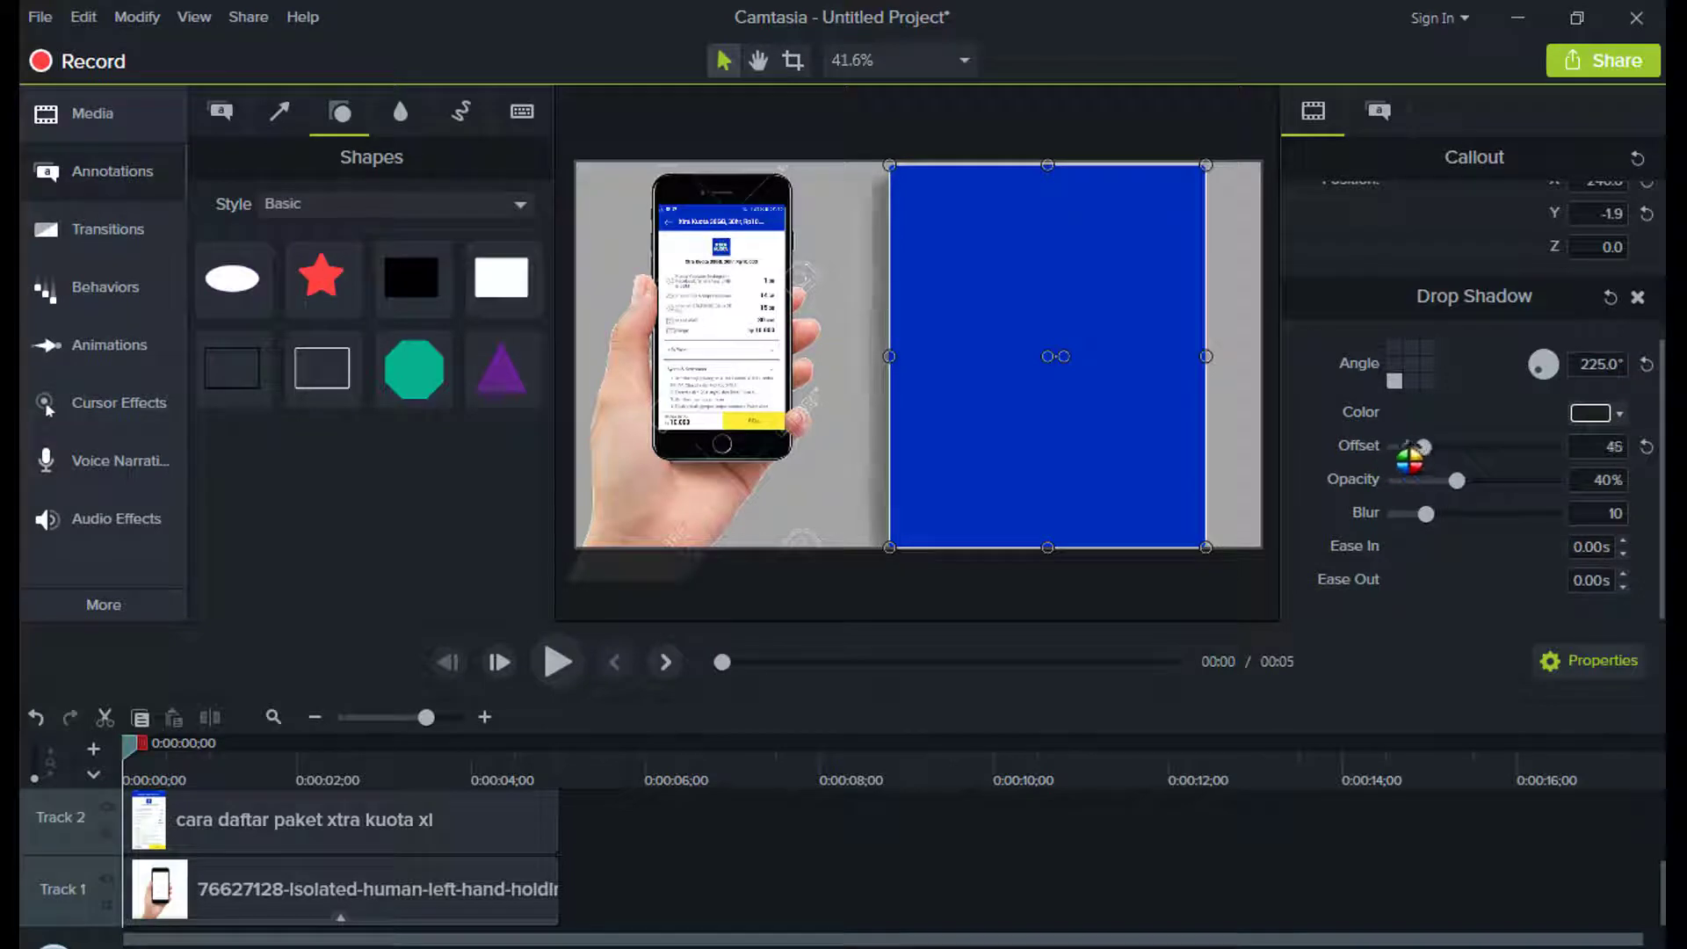
left_click(1395, 364)
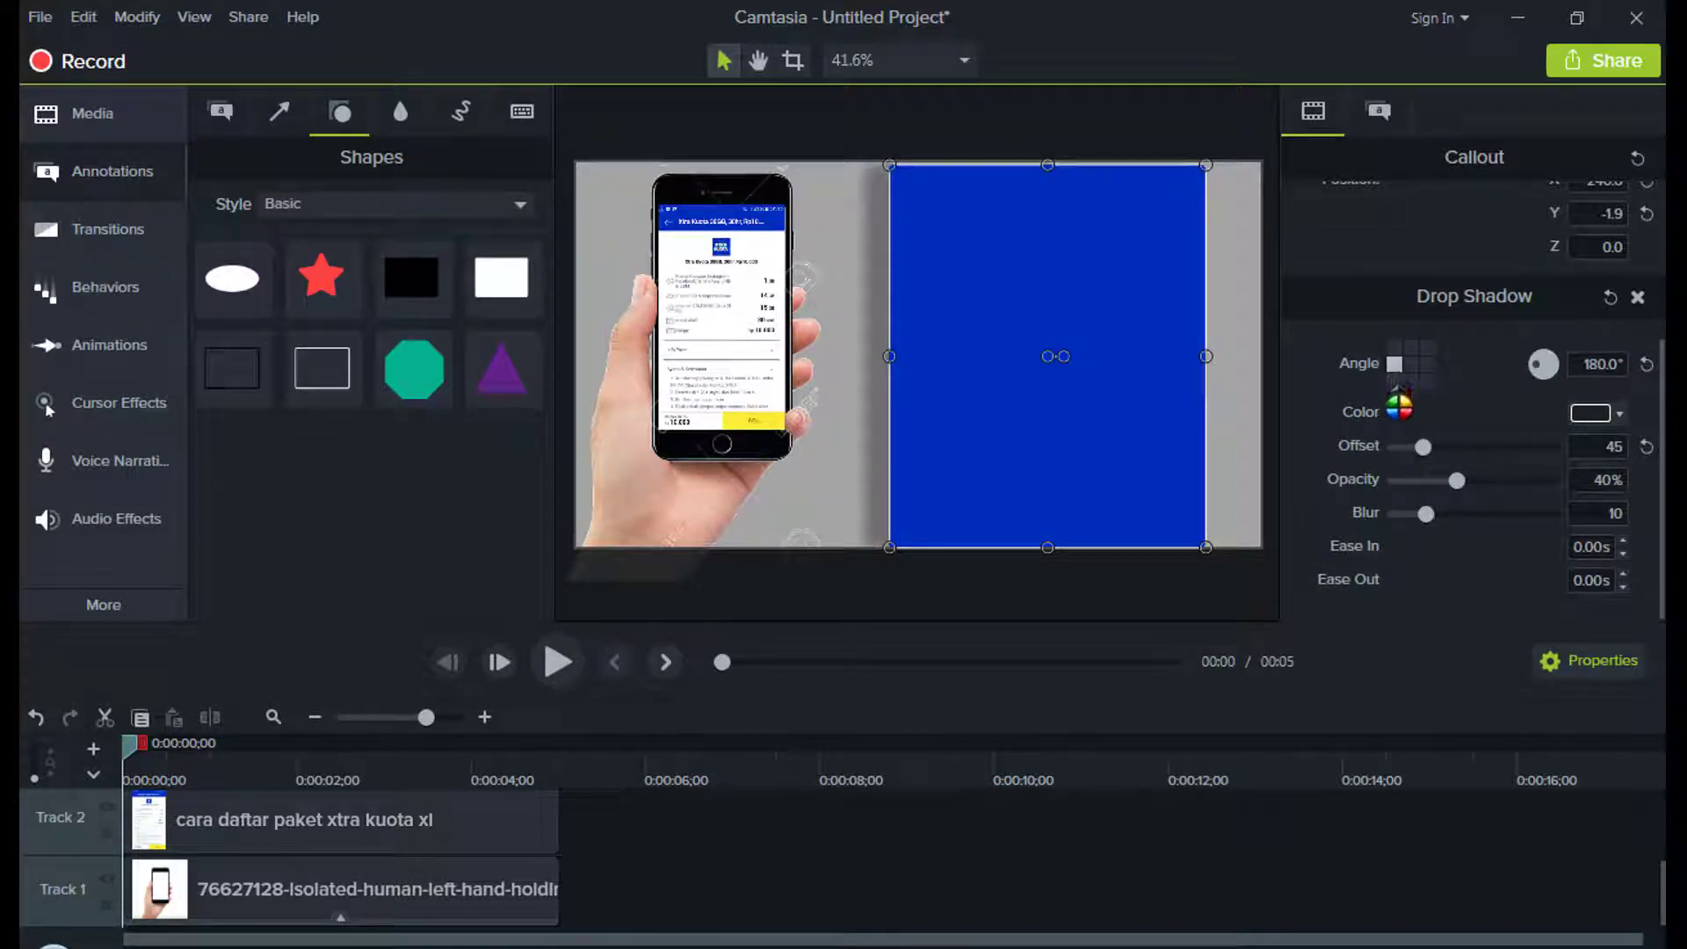
left_click(1394, 381)
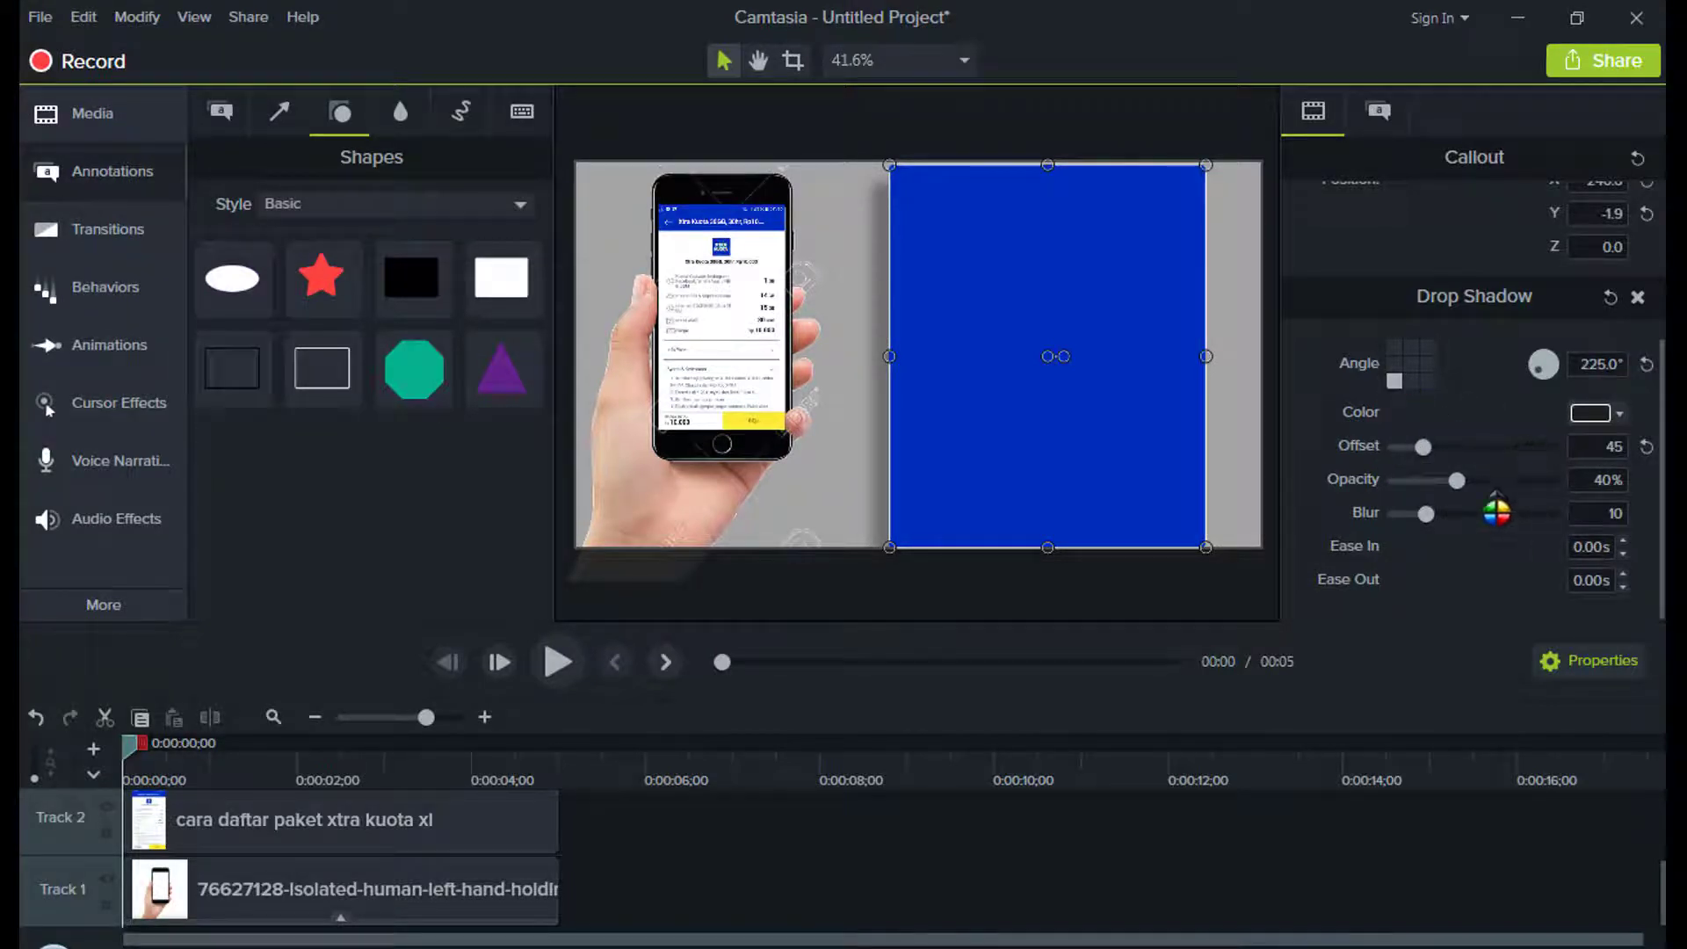
left_click_drag(1456, 480, 1441, 514)
left_click_drag(1424, 446, 1438, 446)
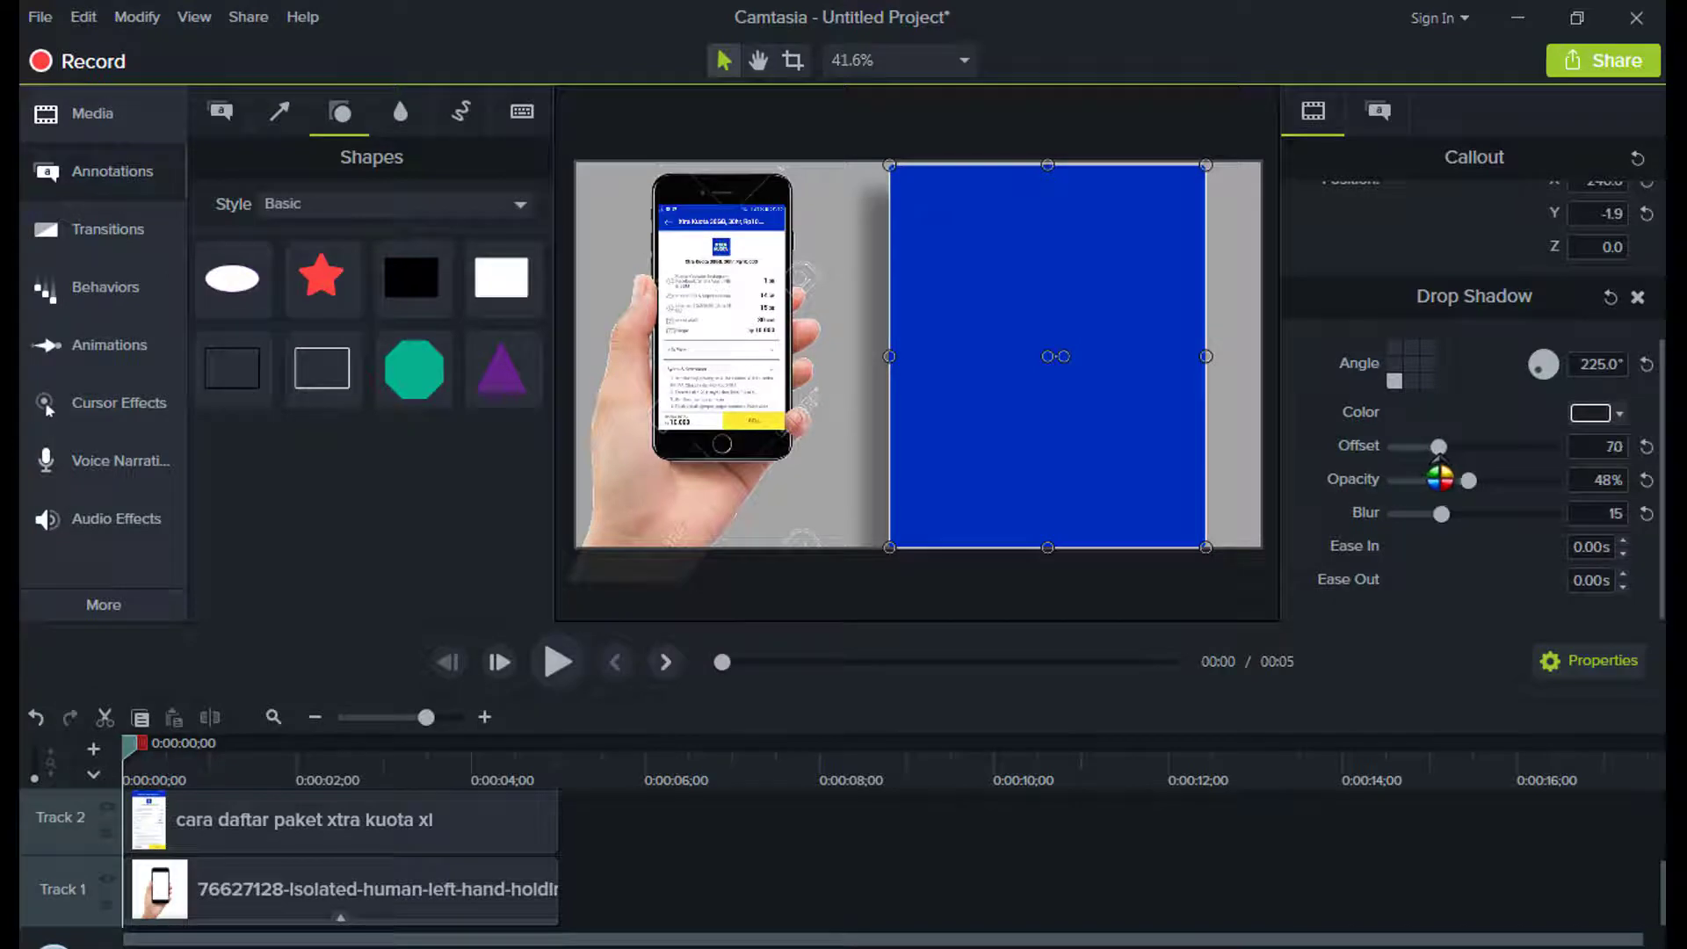
left_click(1219, 844)
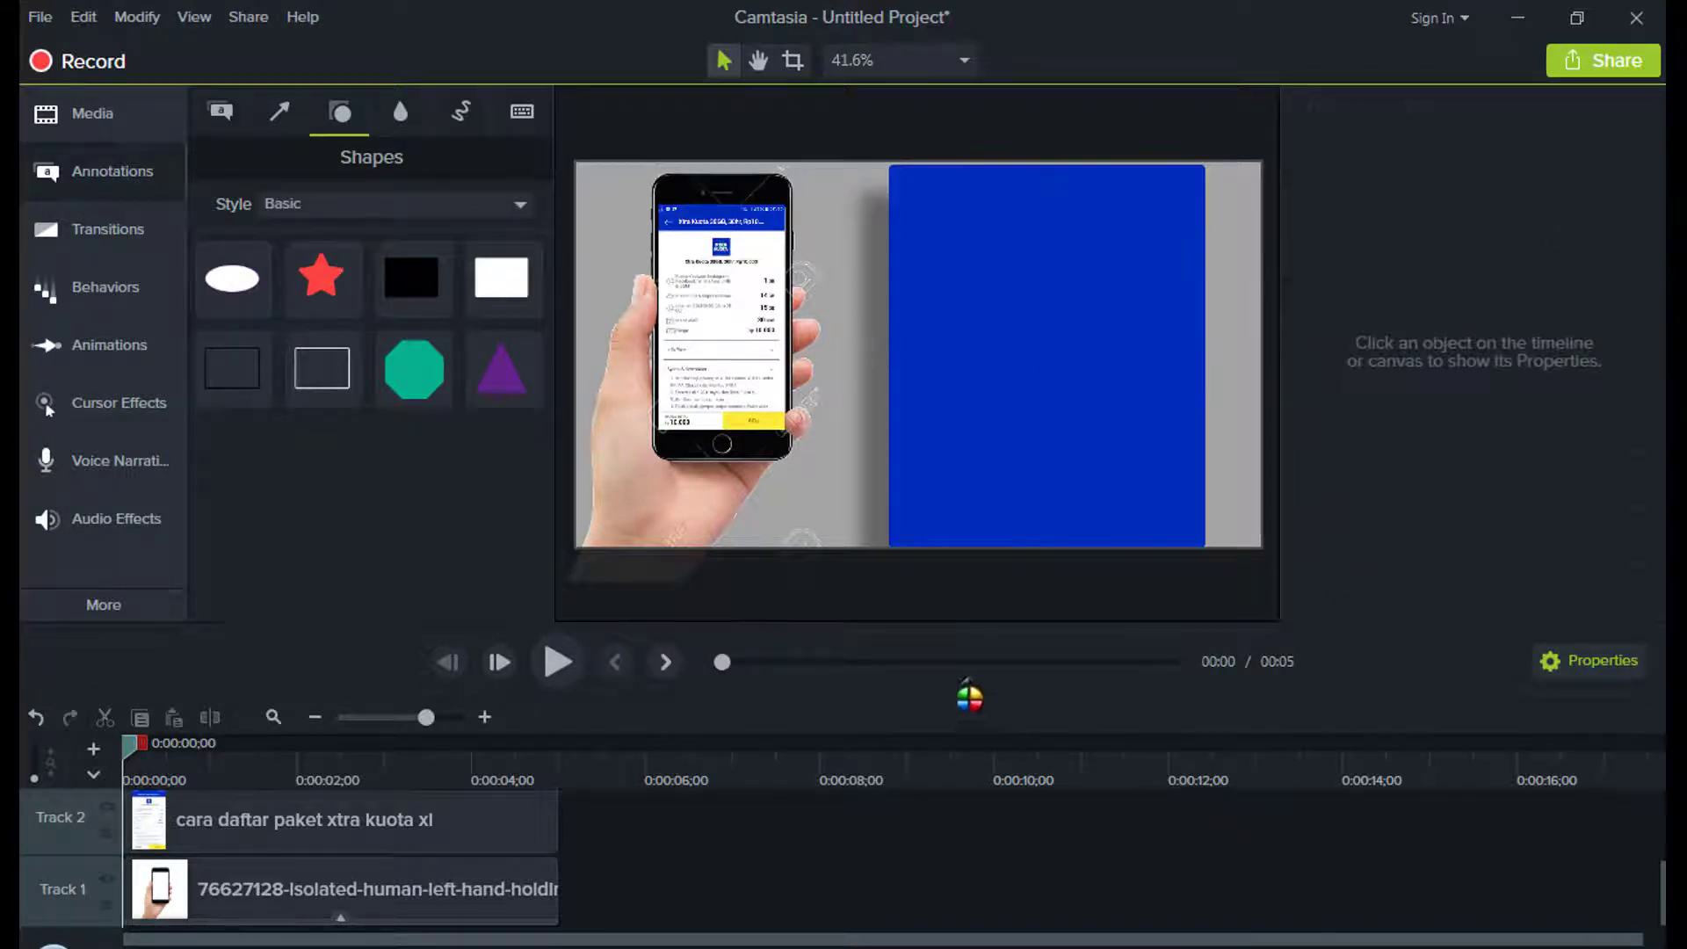
Step: Crop a little more off the right side of the hand-holding-phone image and deselect it
left_click(763, 404)
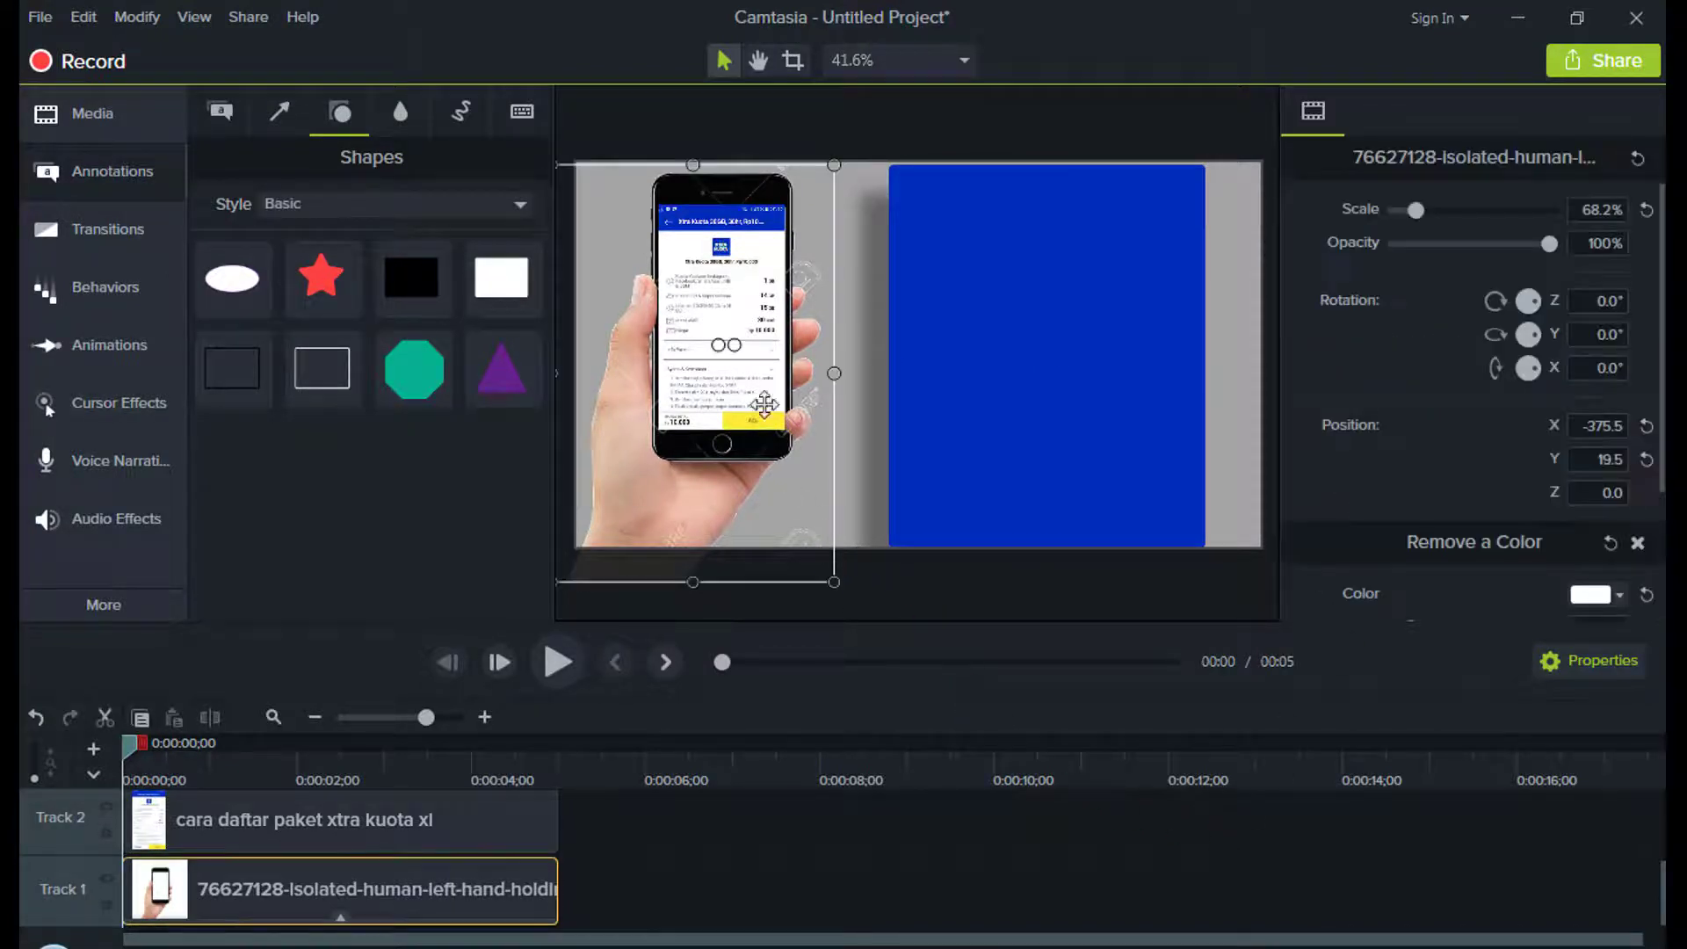
left_click(793, 60)
left_click_drag(831, 375, 818, 373)
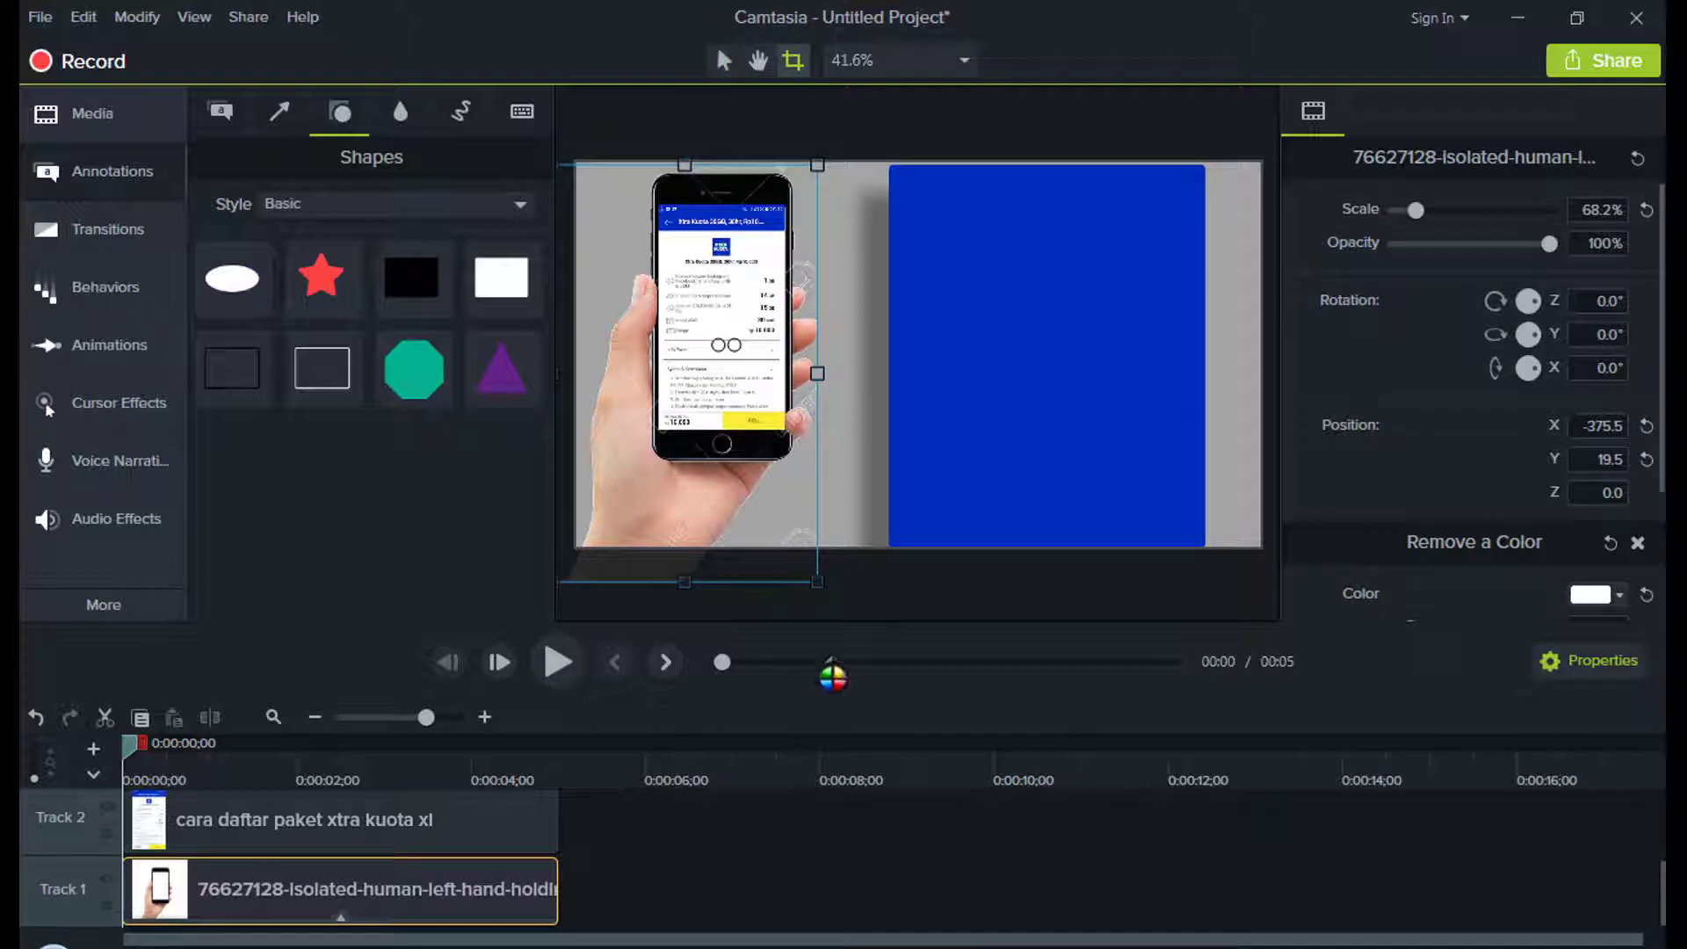
left_click(687, 615)
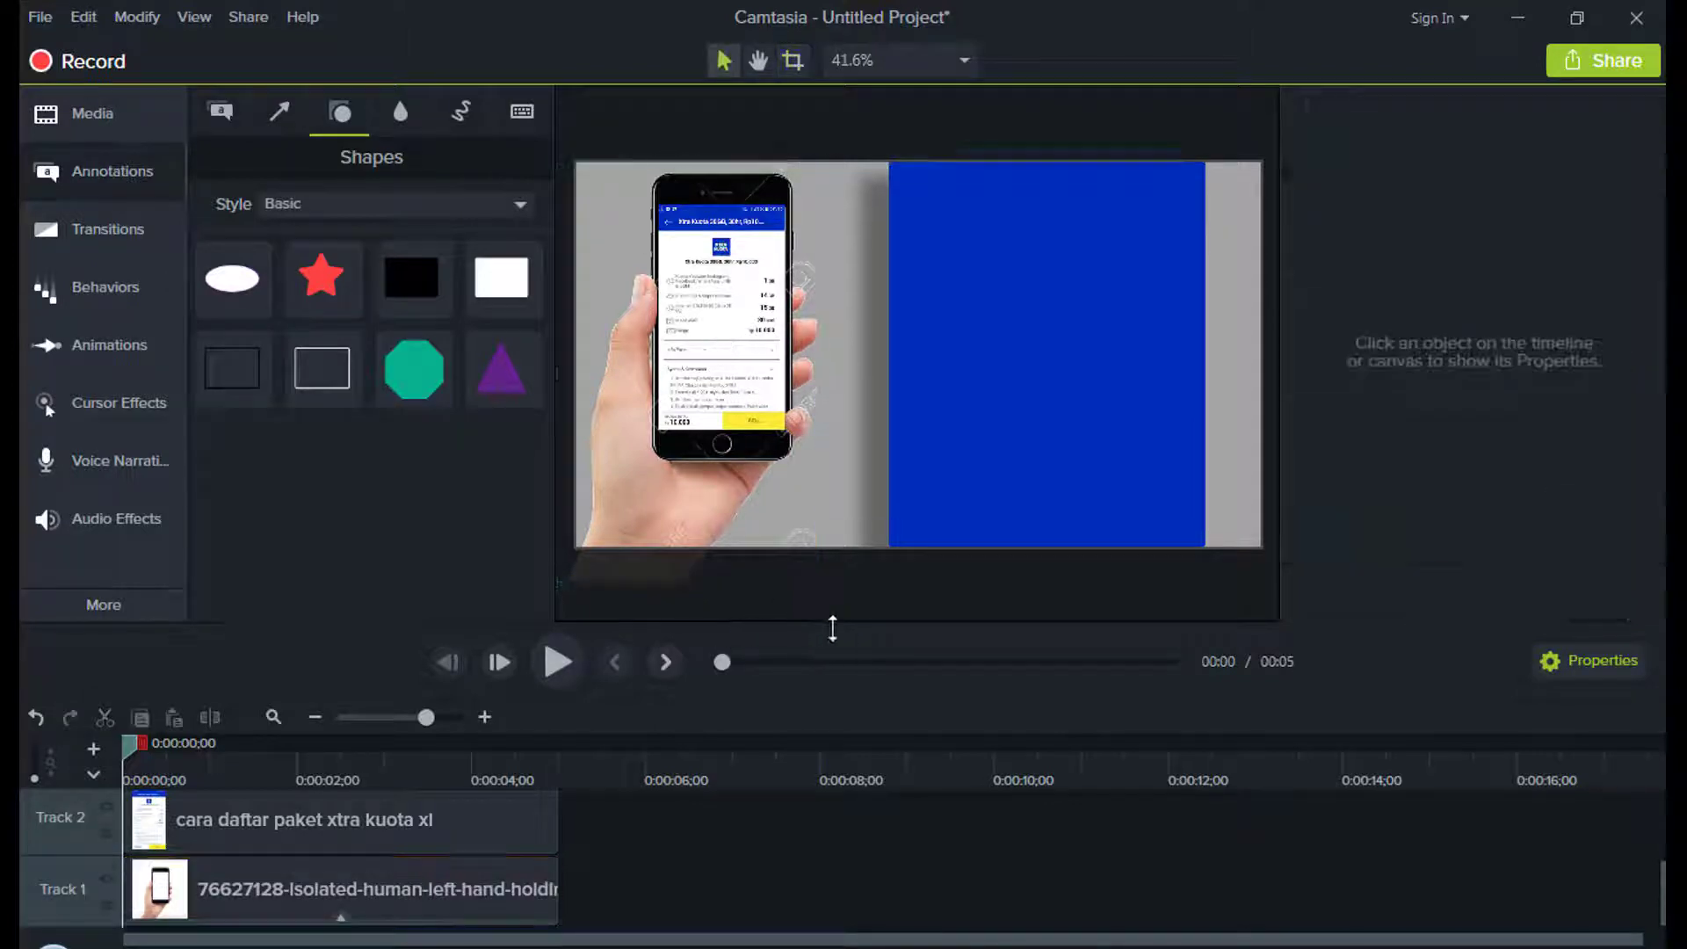
Step: Add a white rectangle across the blue panel's top and place the XL logo on it at 11.3% scale, about X 99, Y 262
left_click_drag(496, 283, 1184, 259)
left_click(116, 125)
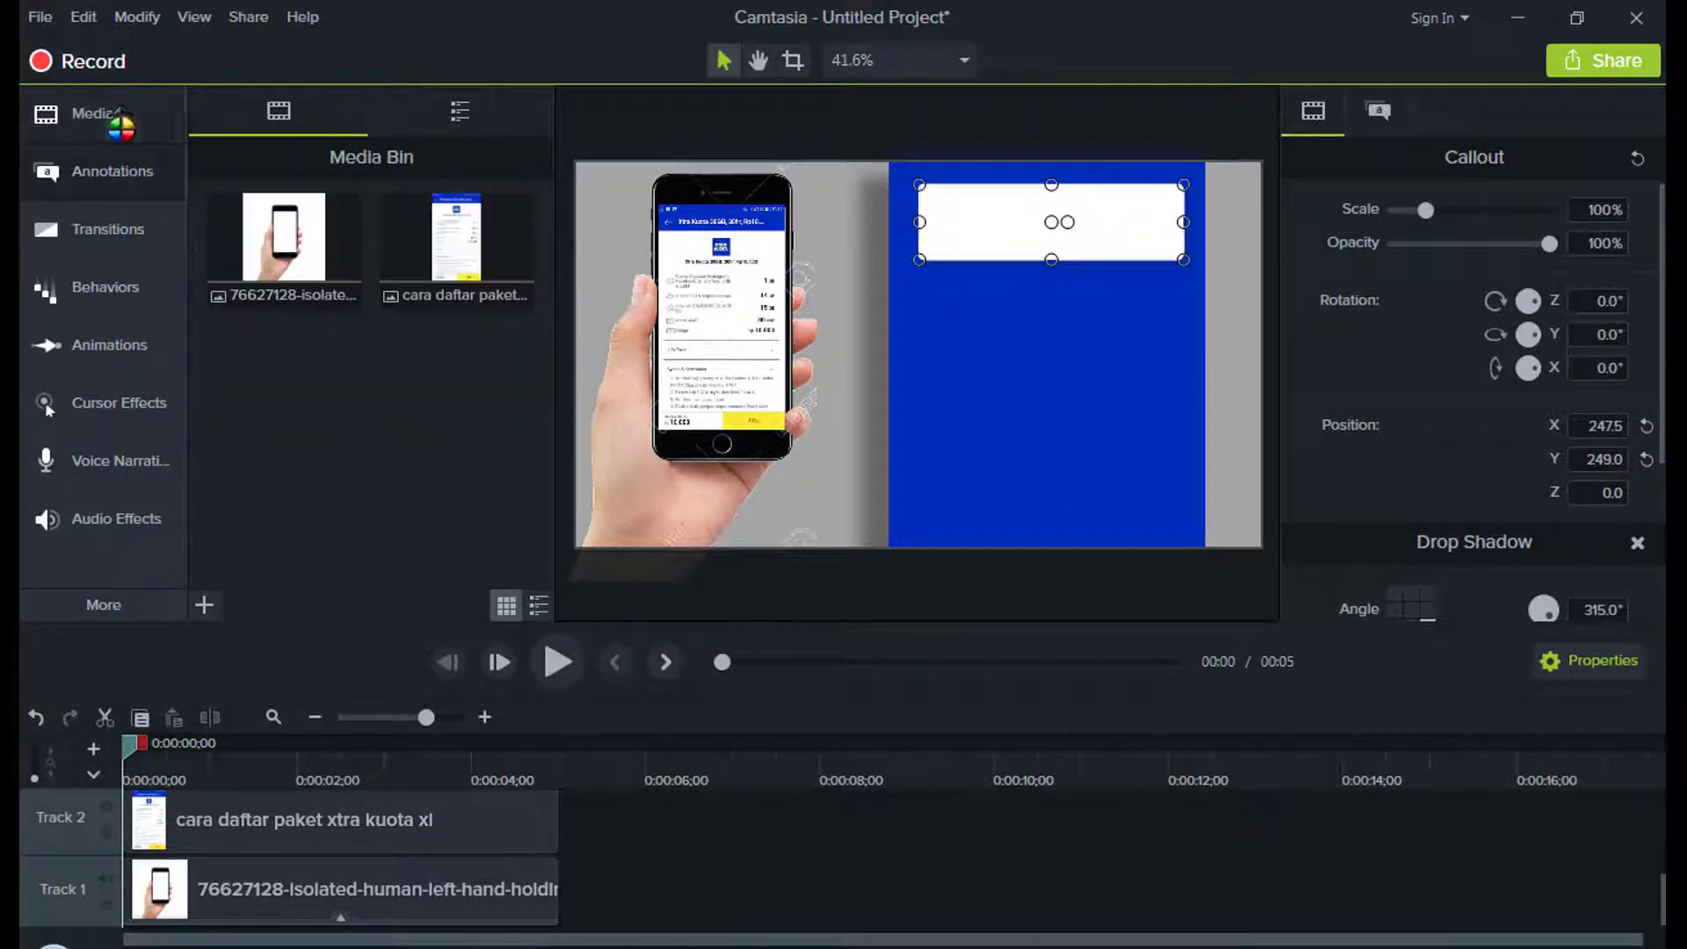
left_click_drag(283, 239, 967, 255)
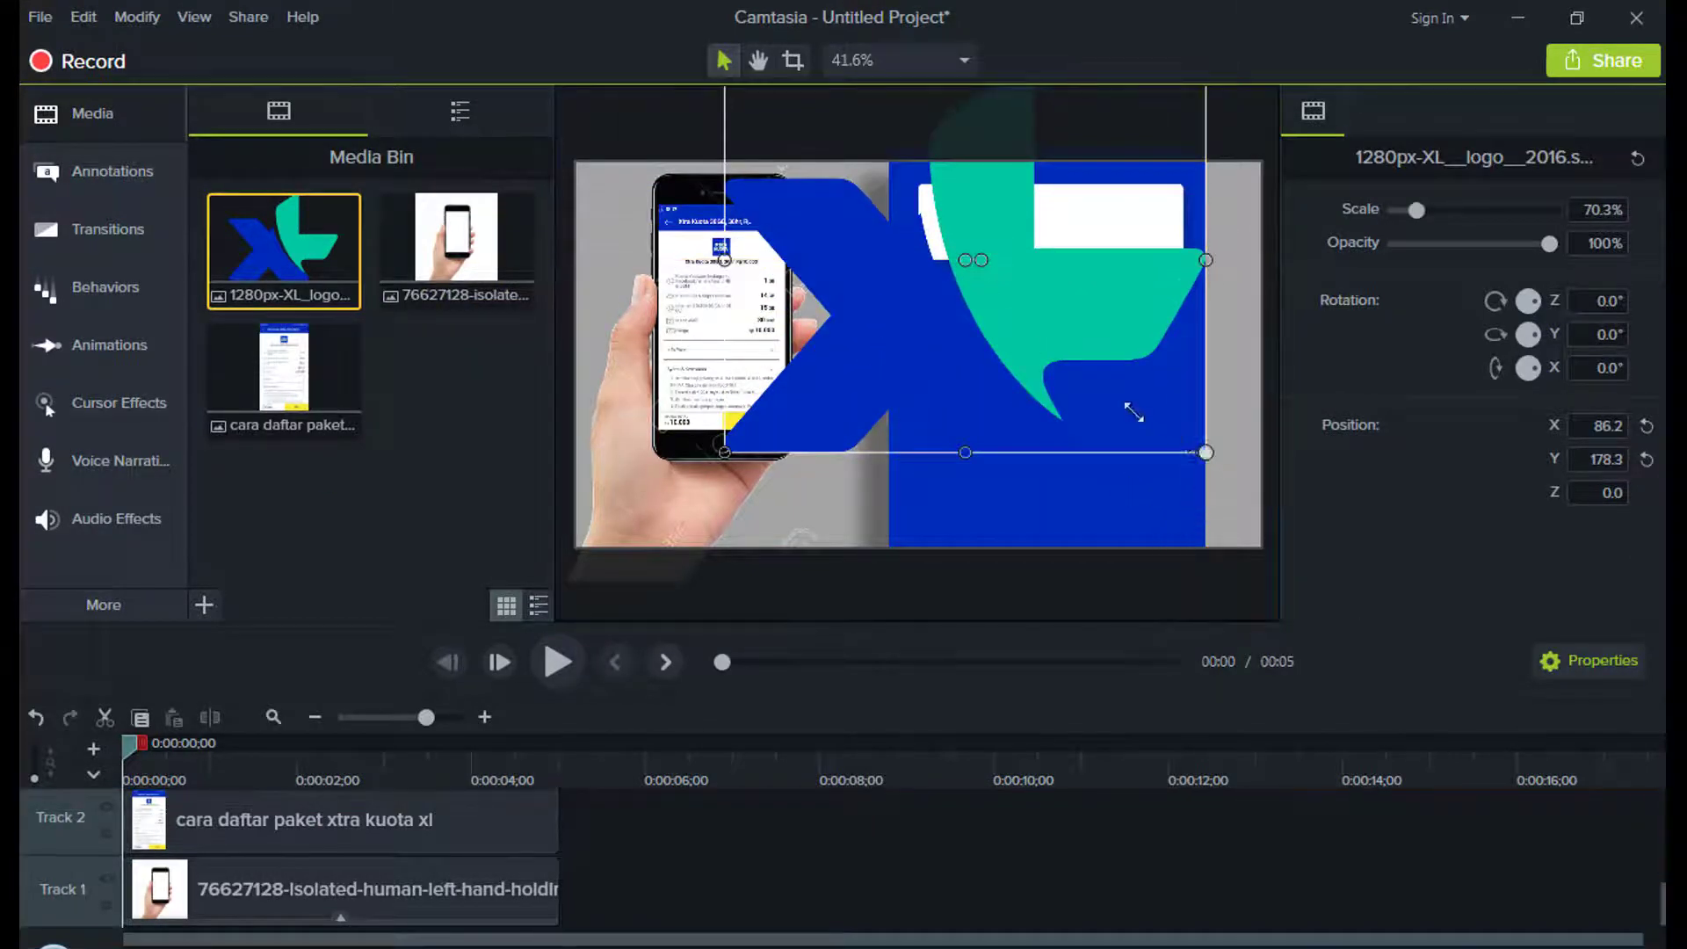
left_click_drag(1133, 411, 1009, 246)
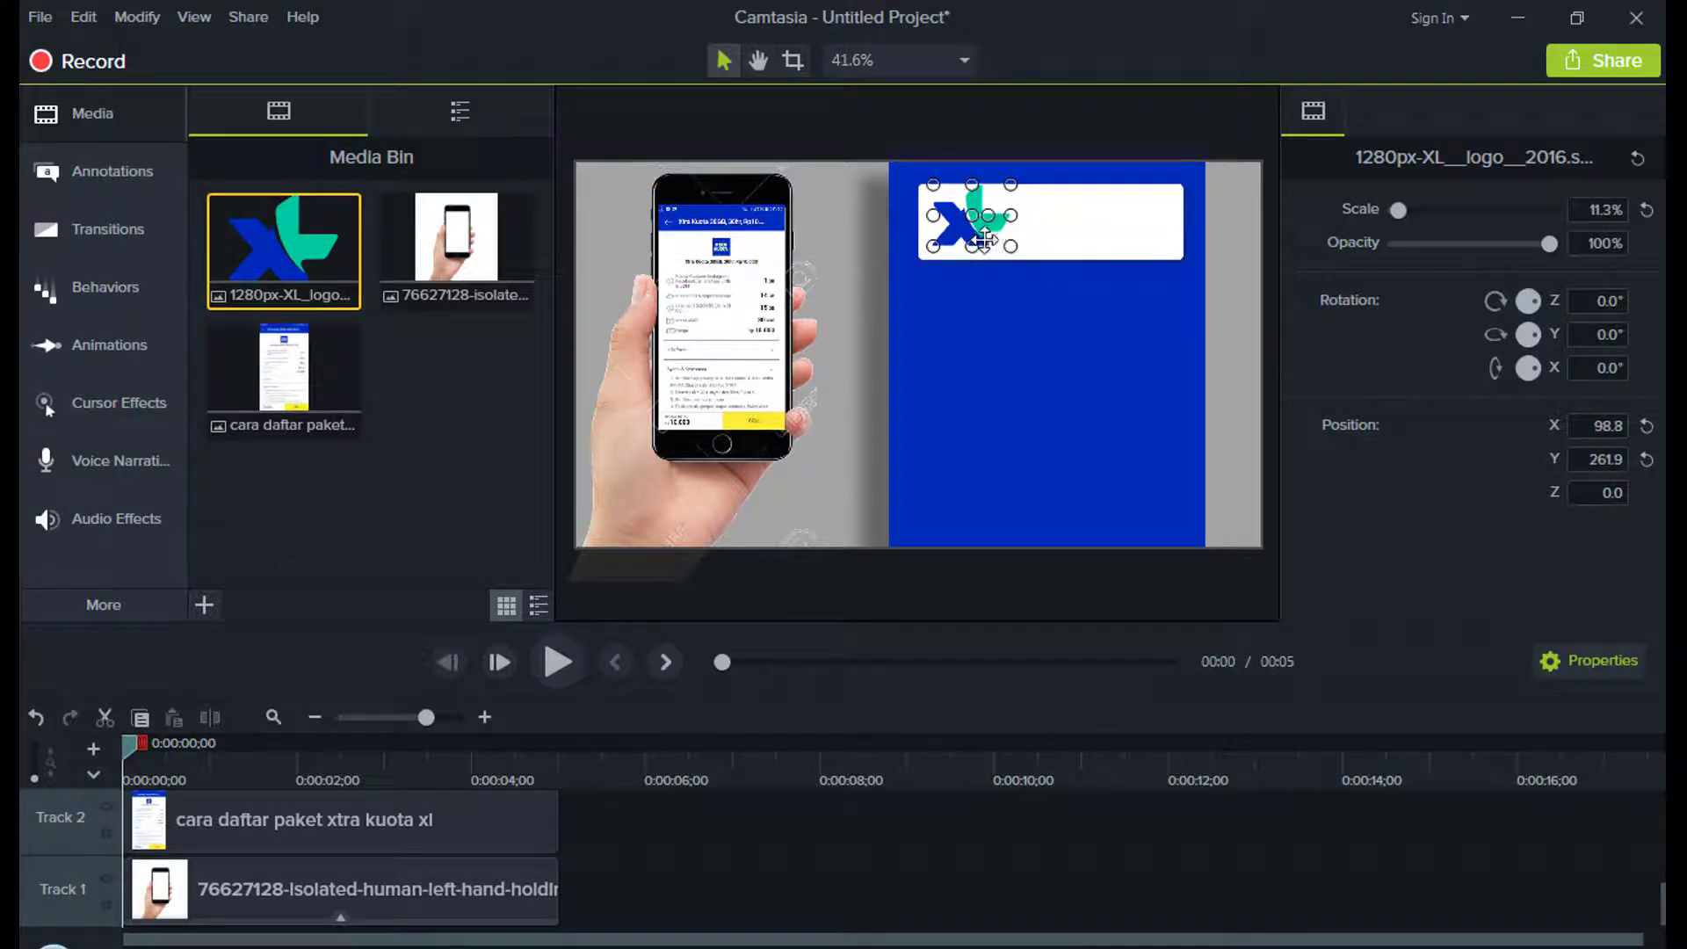
Step: Add a plain text callout reading "PAKET XL TERBARU" on the blue panel below the white logo box
left_click(1038, 312)
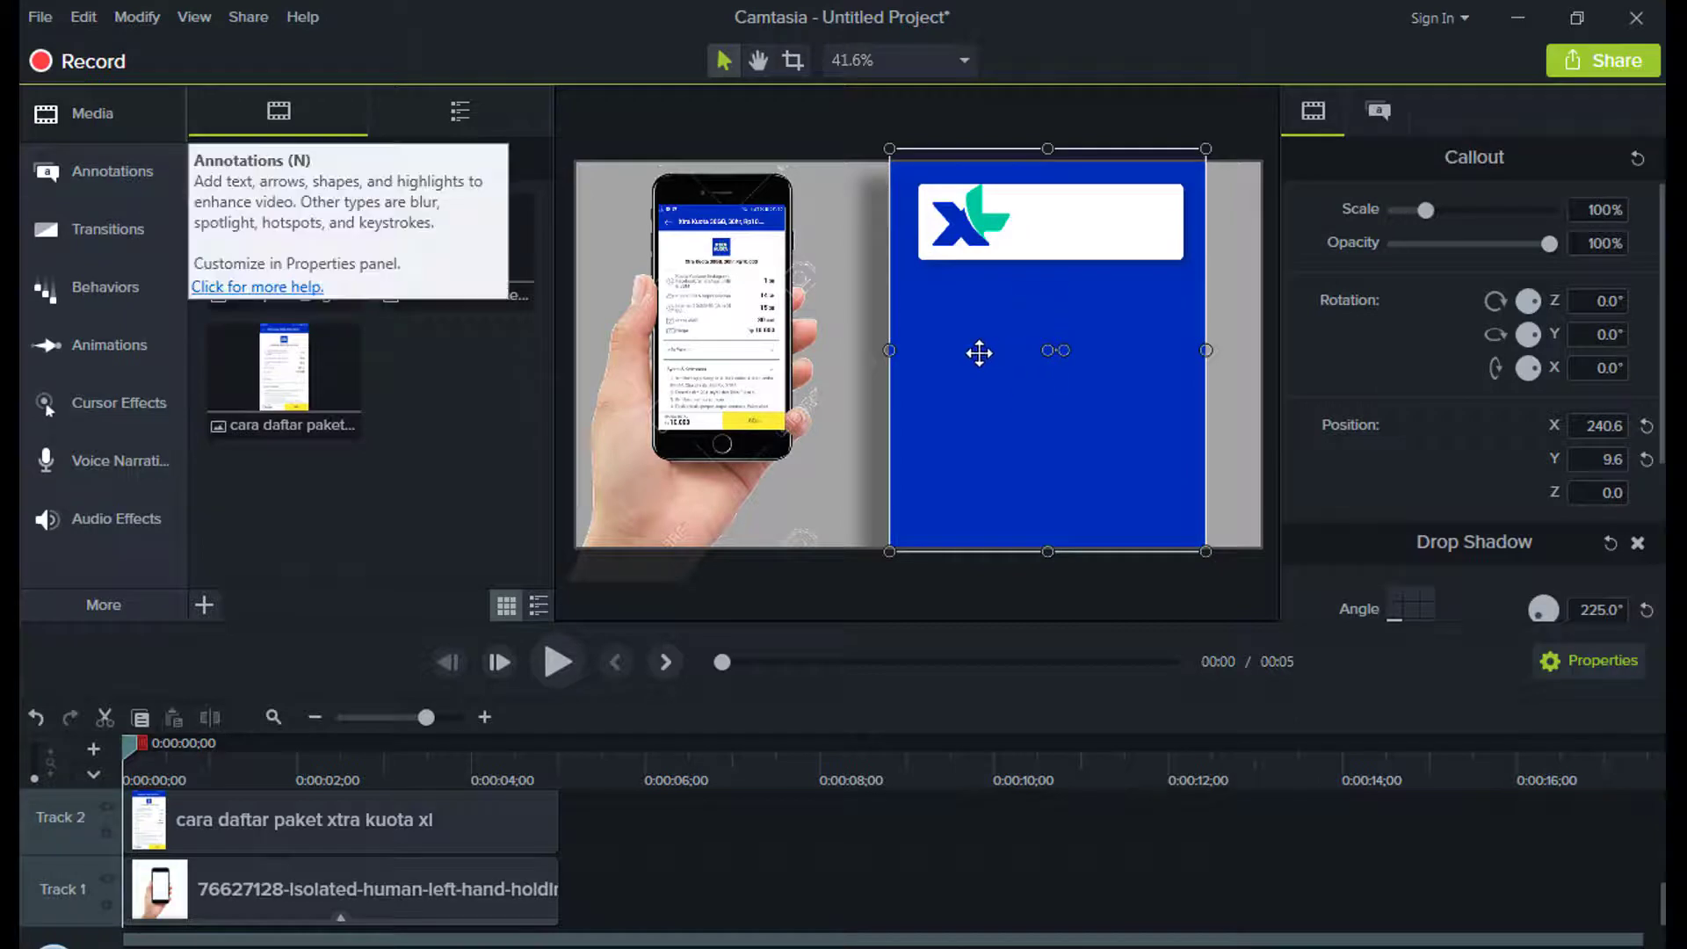
key("a")
left_click_drag(255, 476, 974, 384)
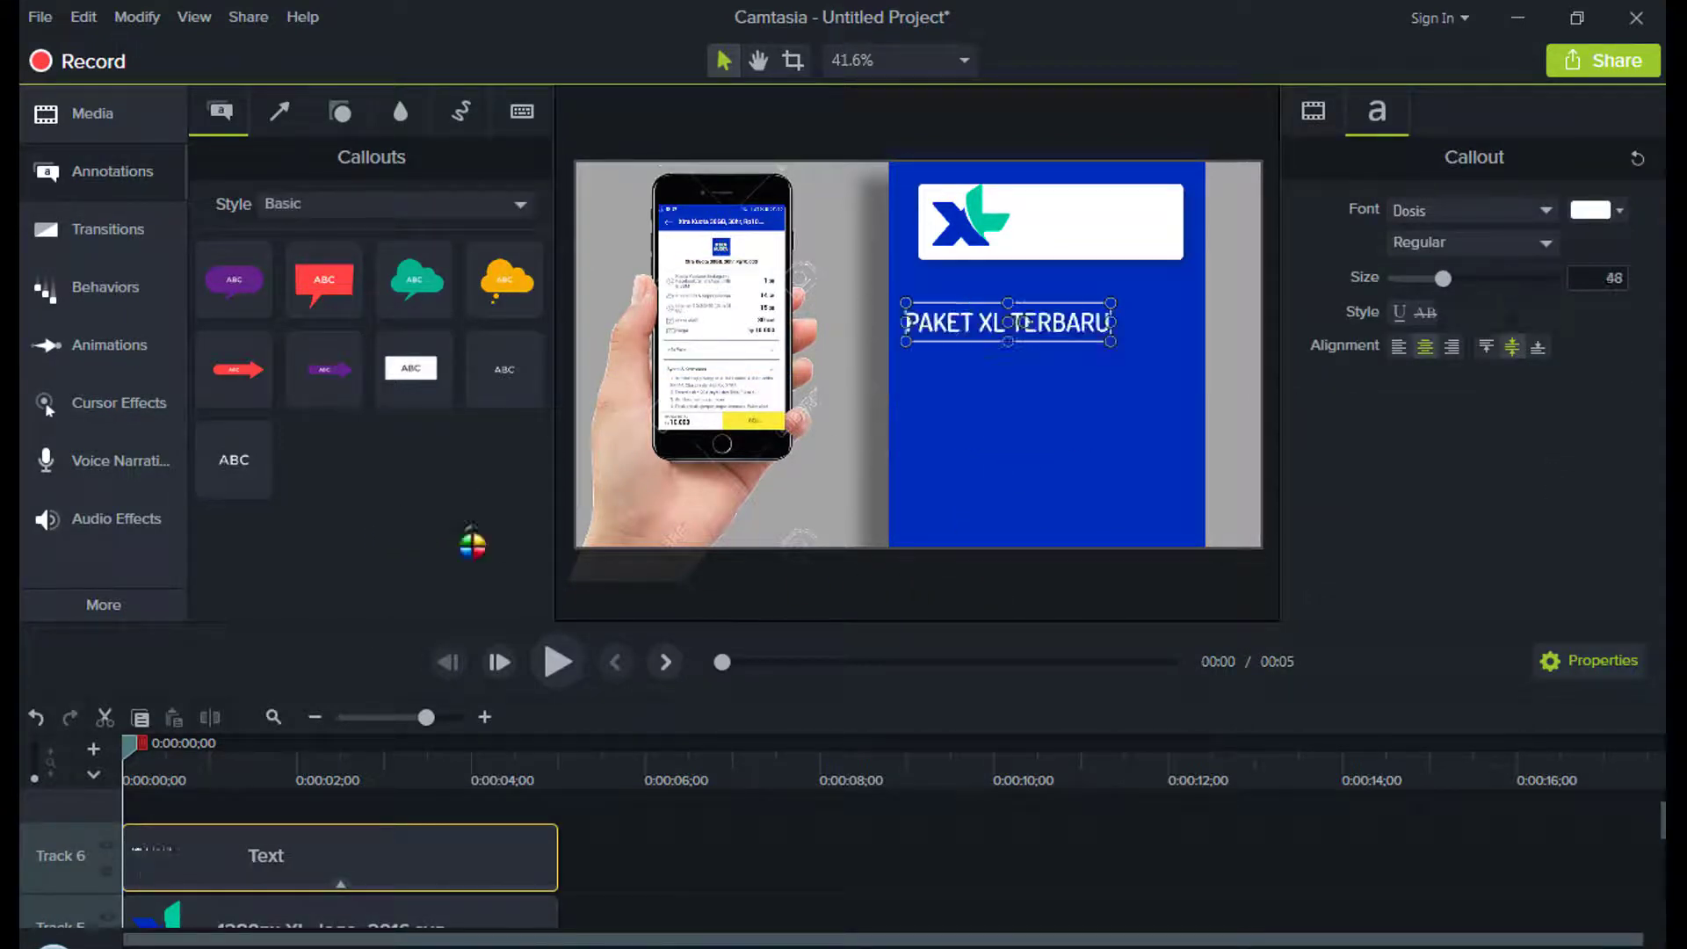
Step: Add a plain text callout reading "RP.10.000" in Source Sans Pro Black on the blue panel below the title
left_click_drag(236, 465, 966, 439)
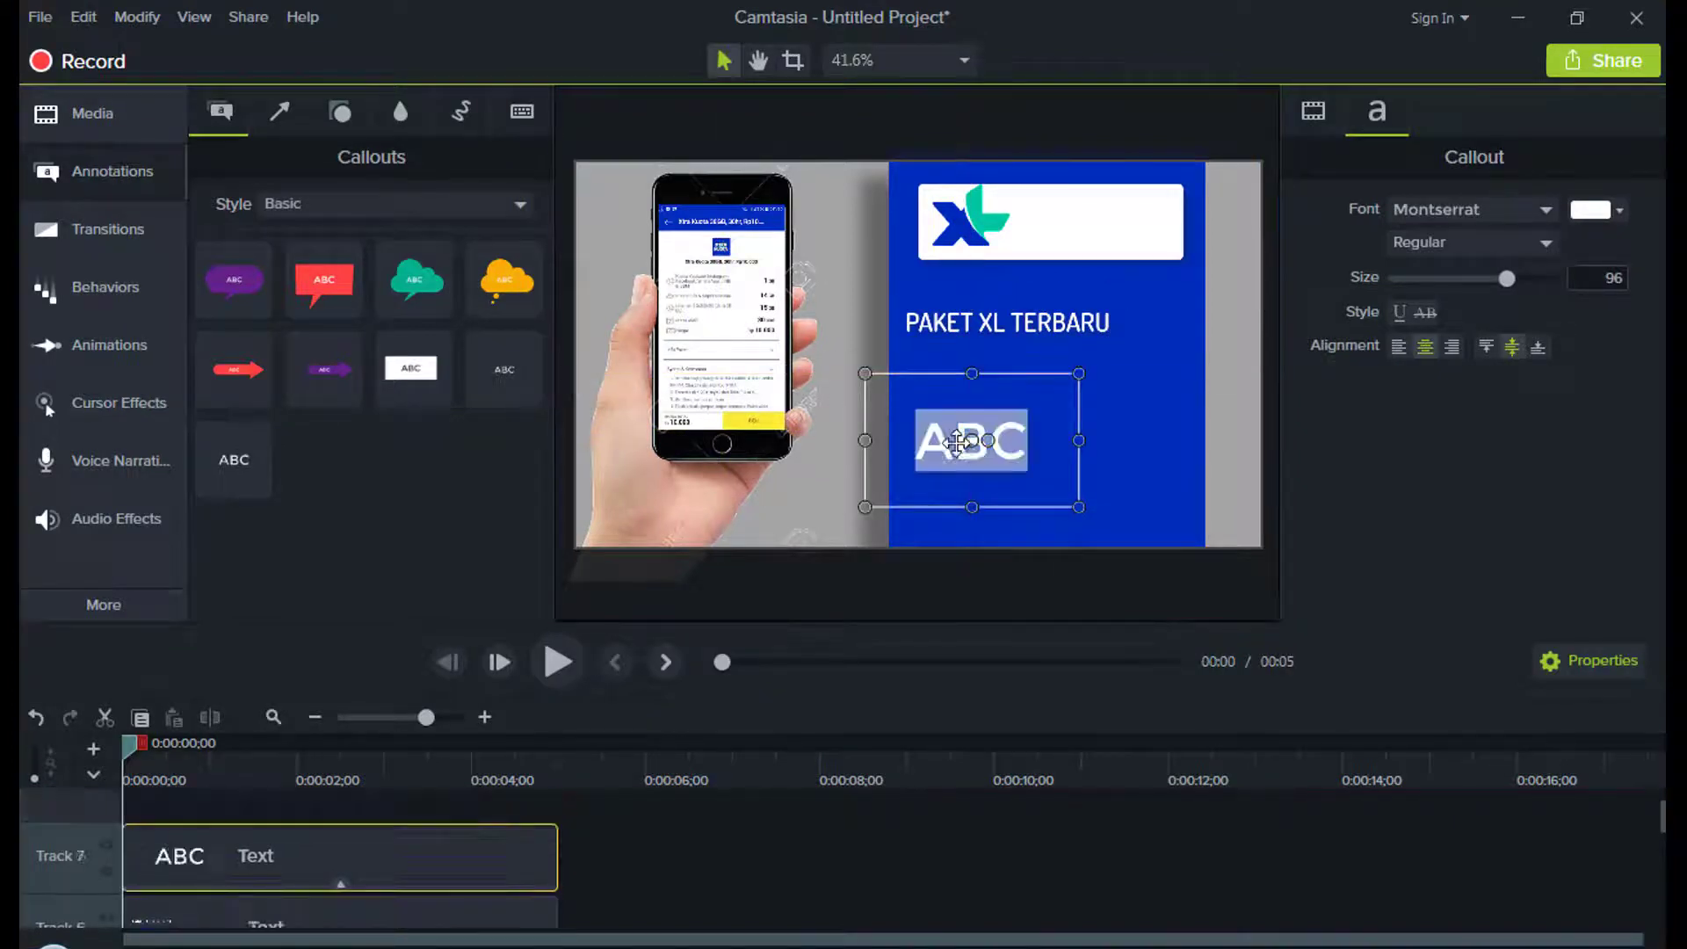
left_click(1498, 211)
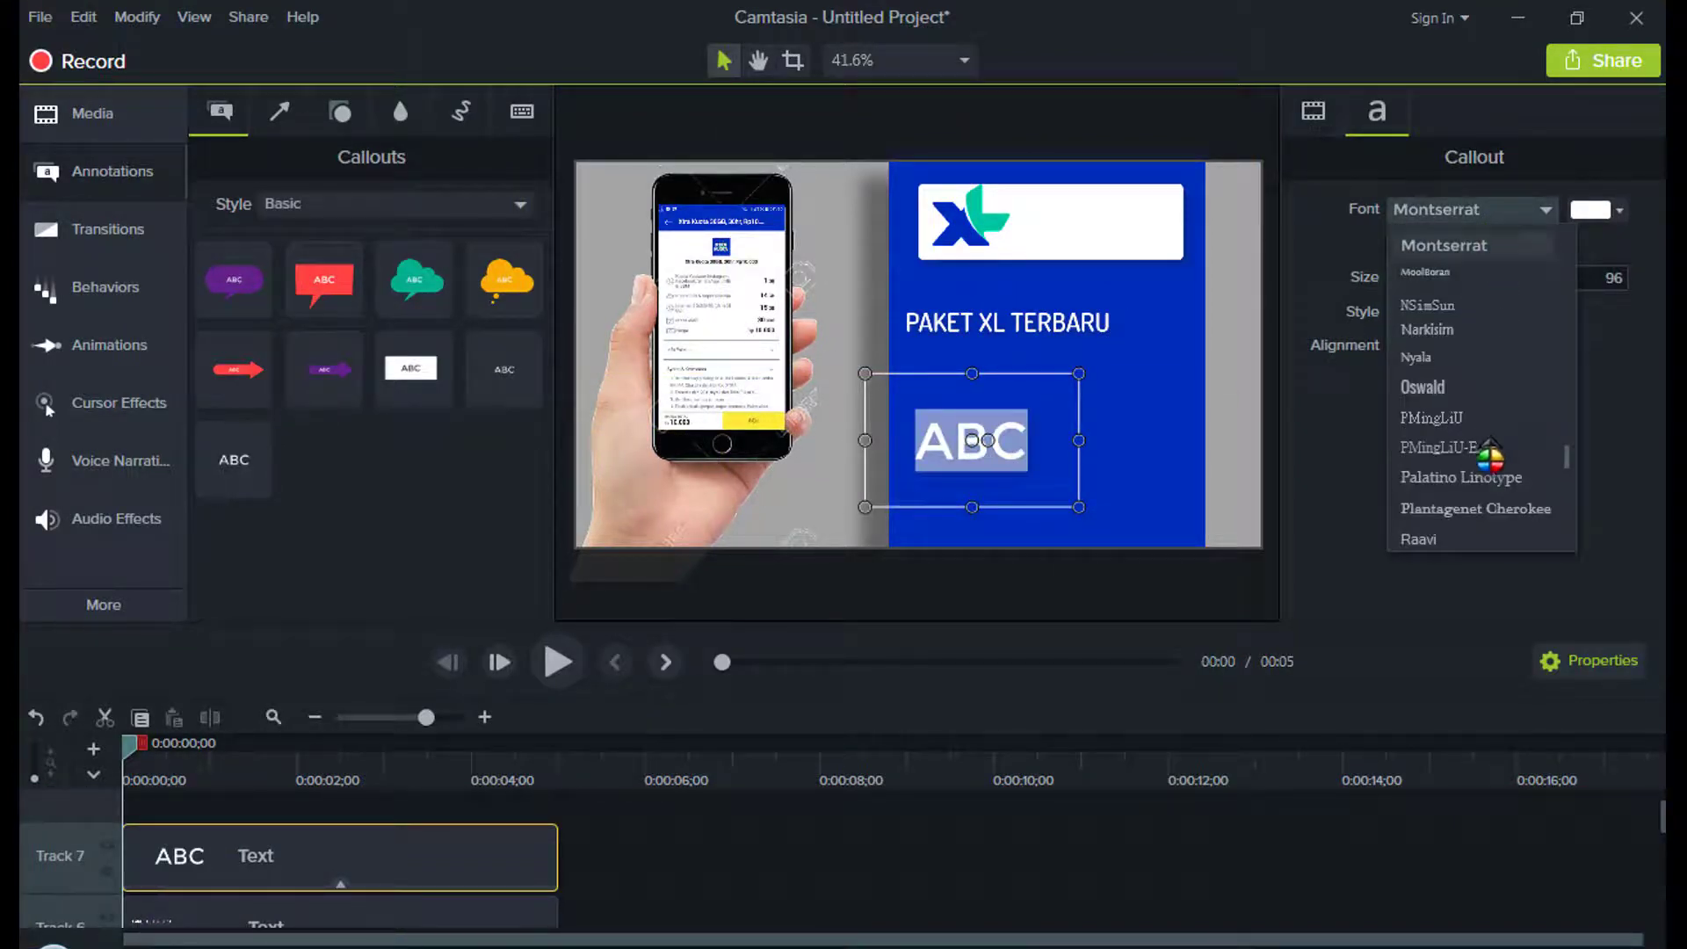
scroll(1490, 457, "down", 10)
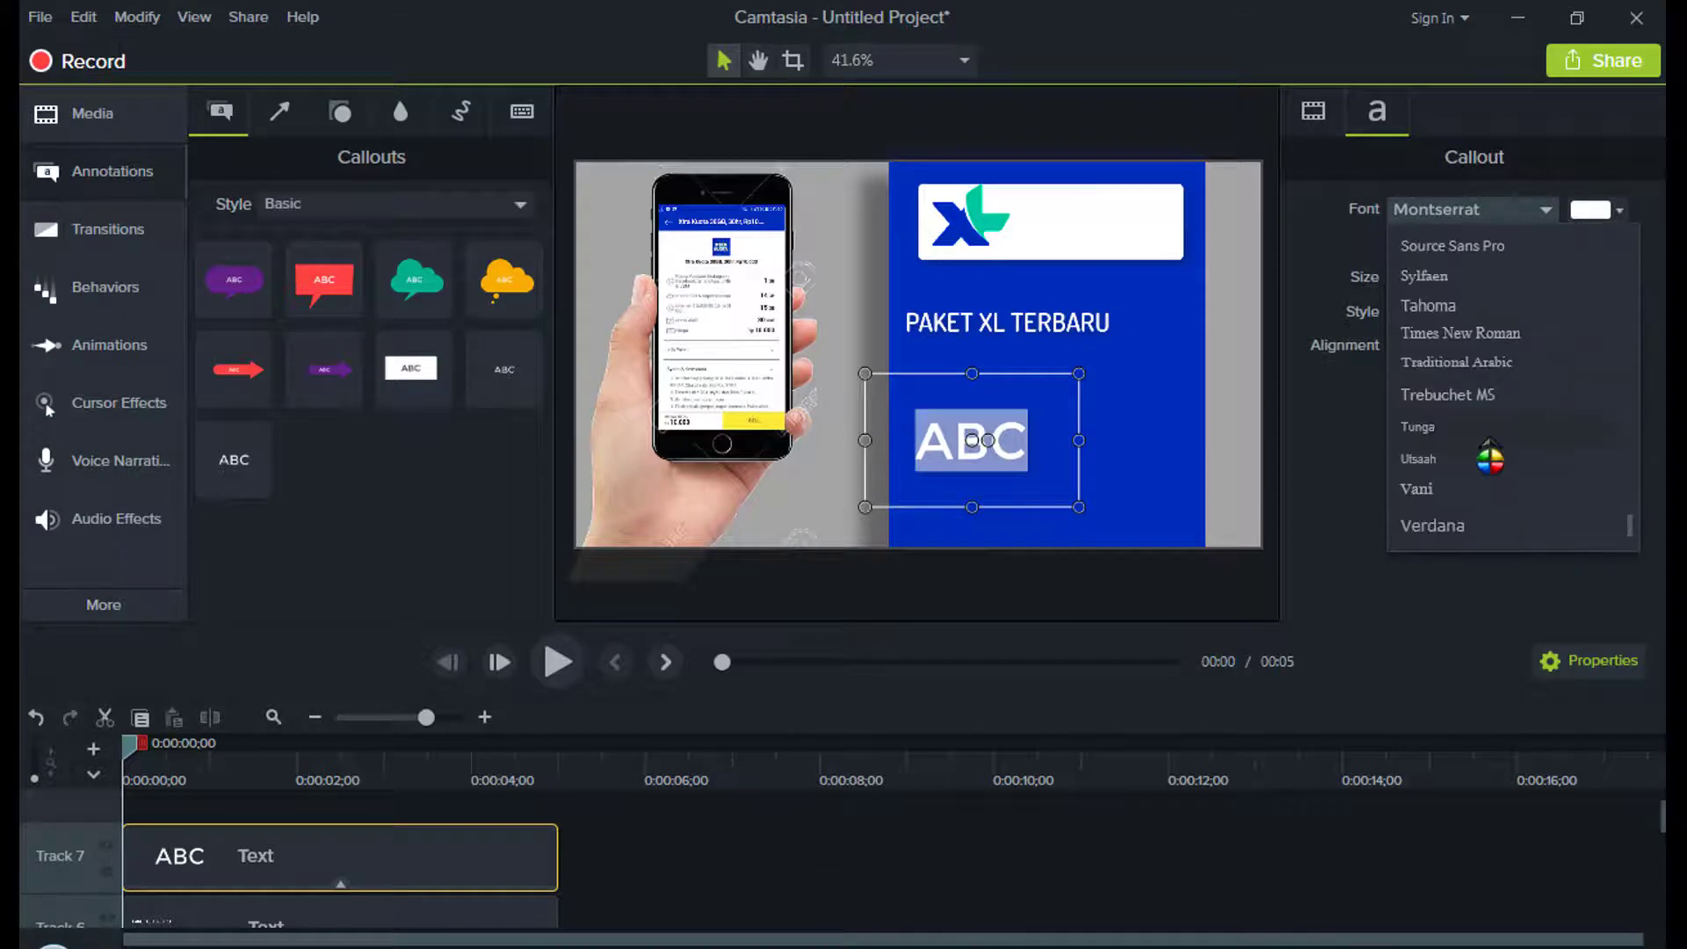
scroll(1490, 457, "up", 1)
left_click(1494, 303)
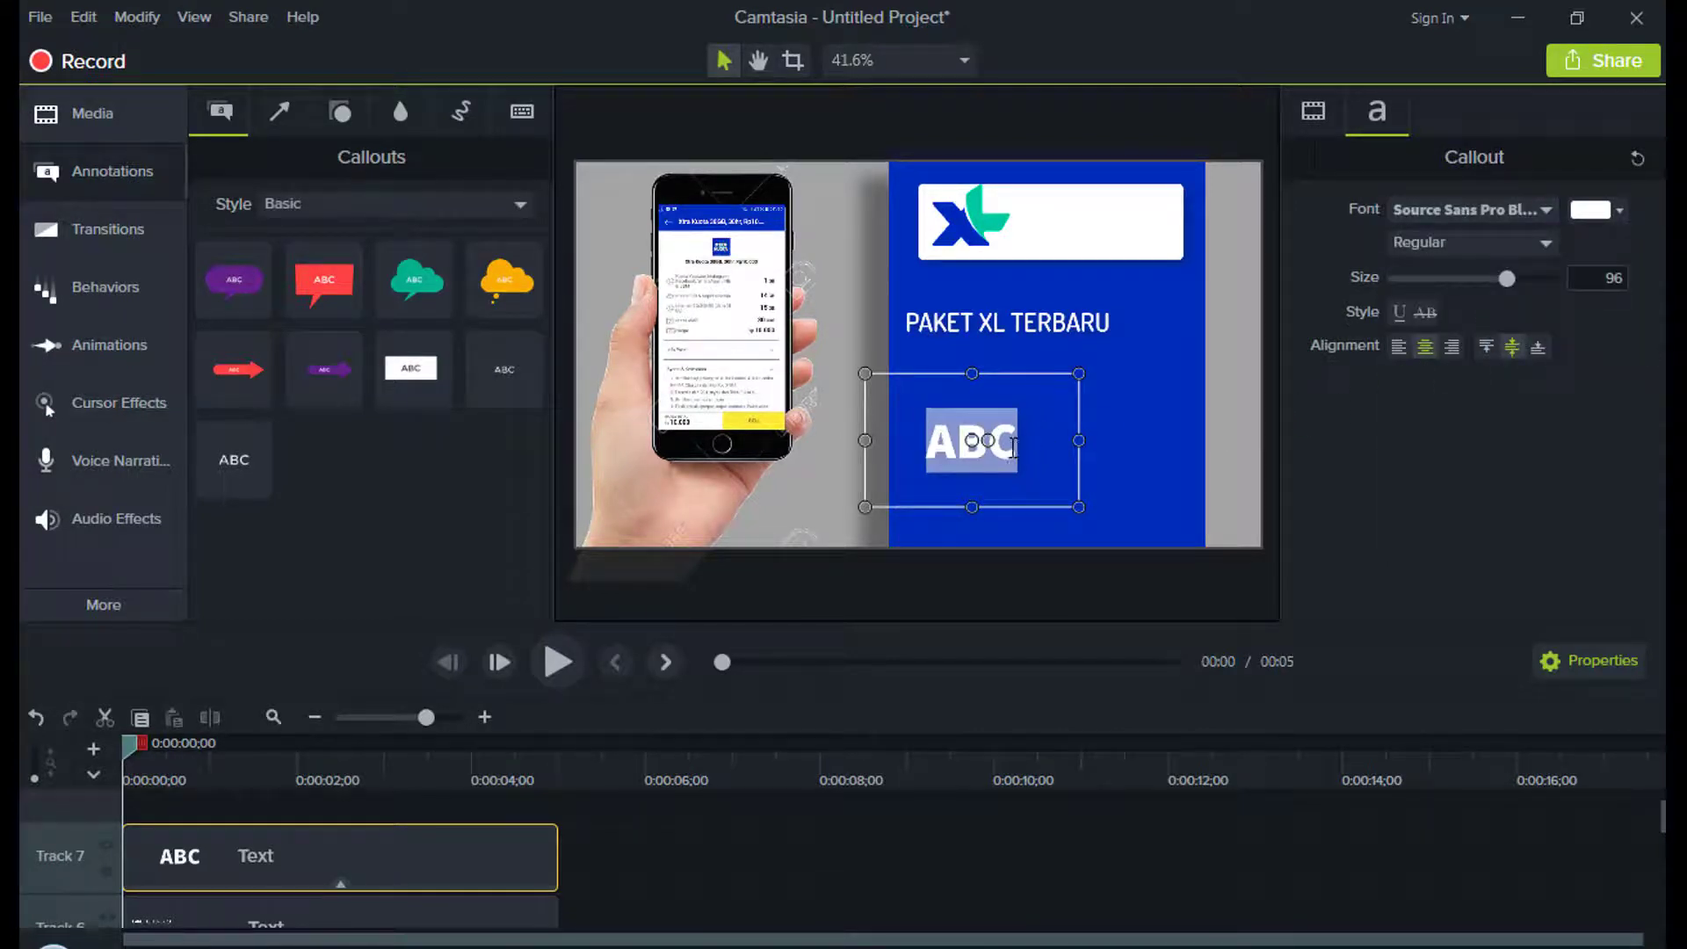
type("RP.")
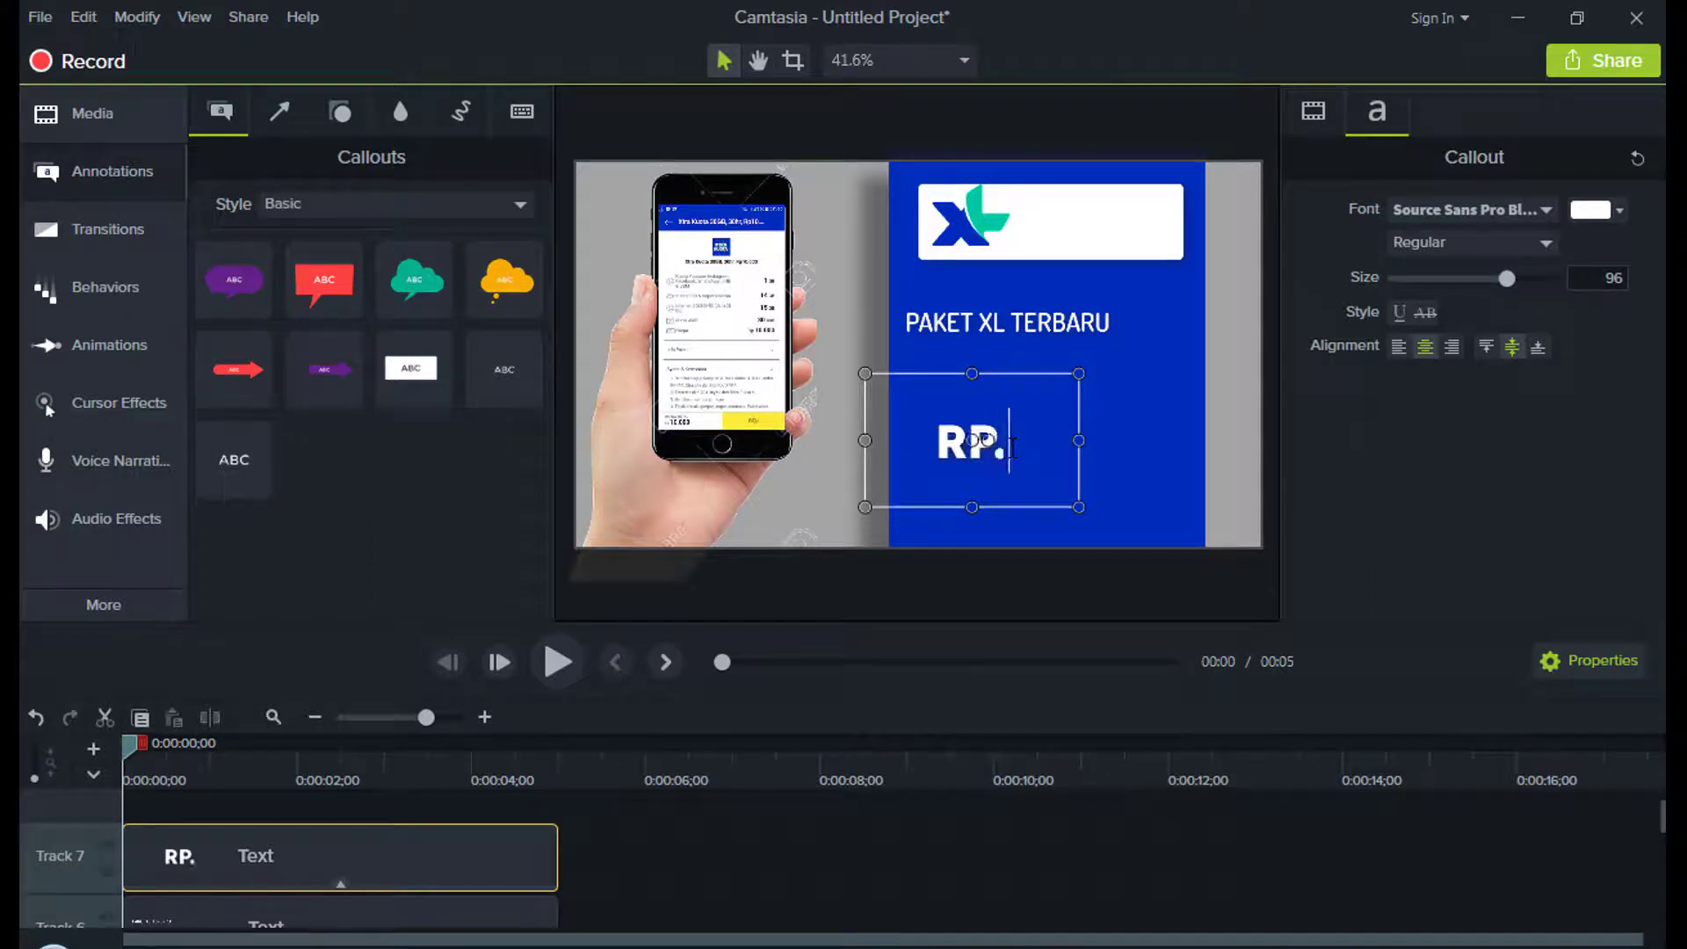
type("10.")
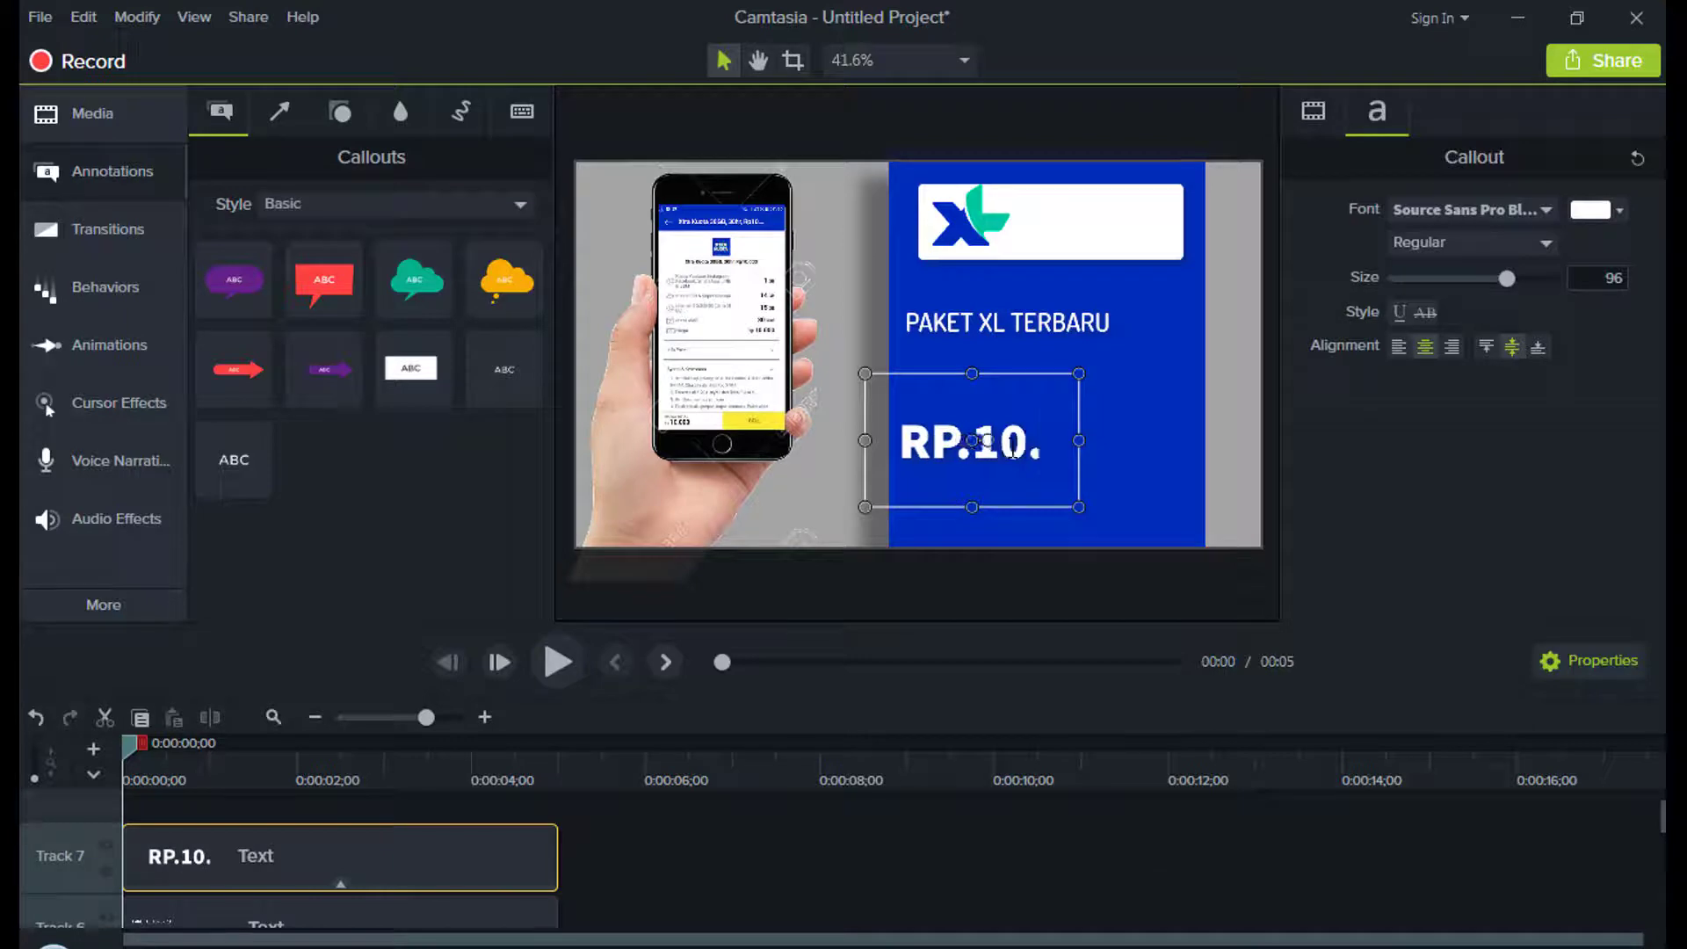
type("000")
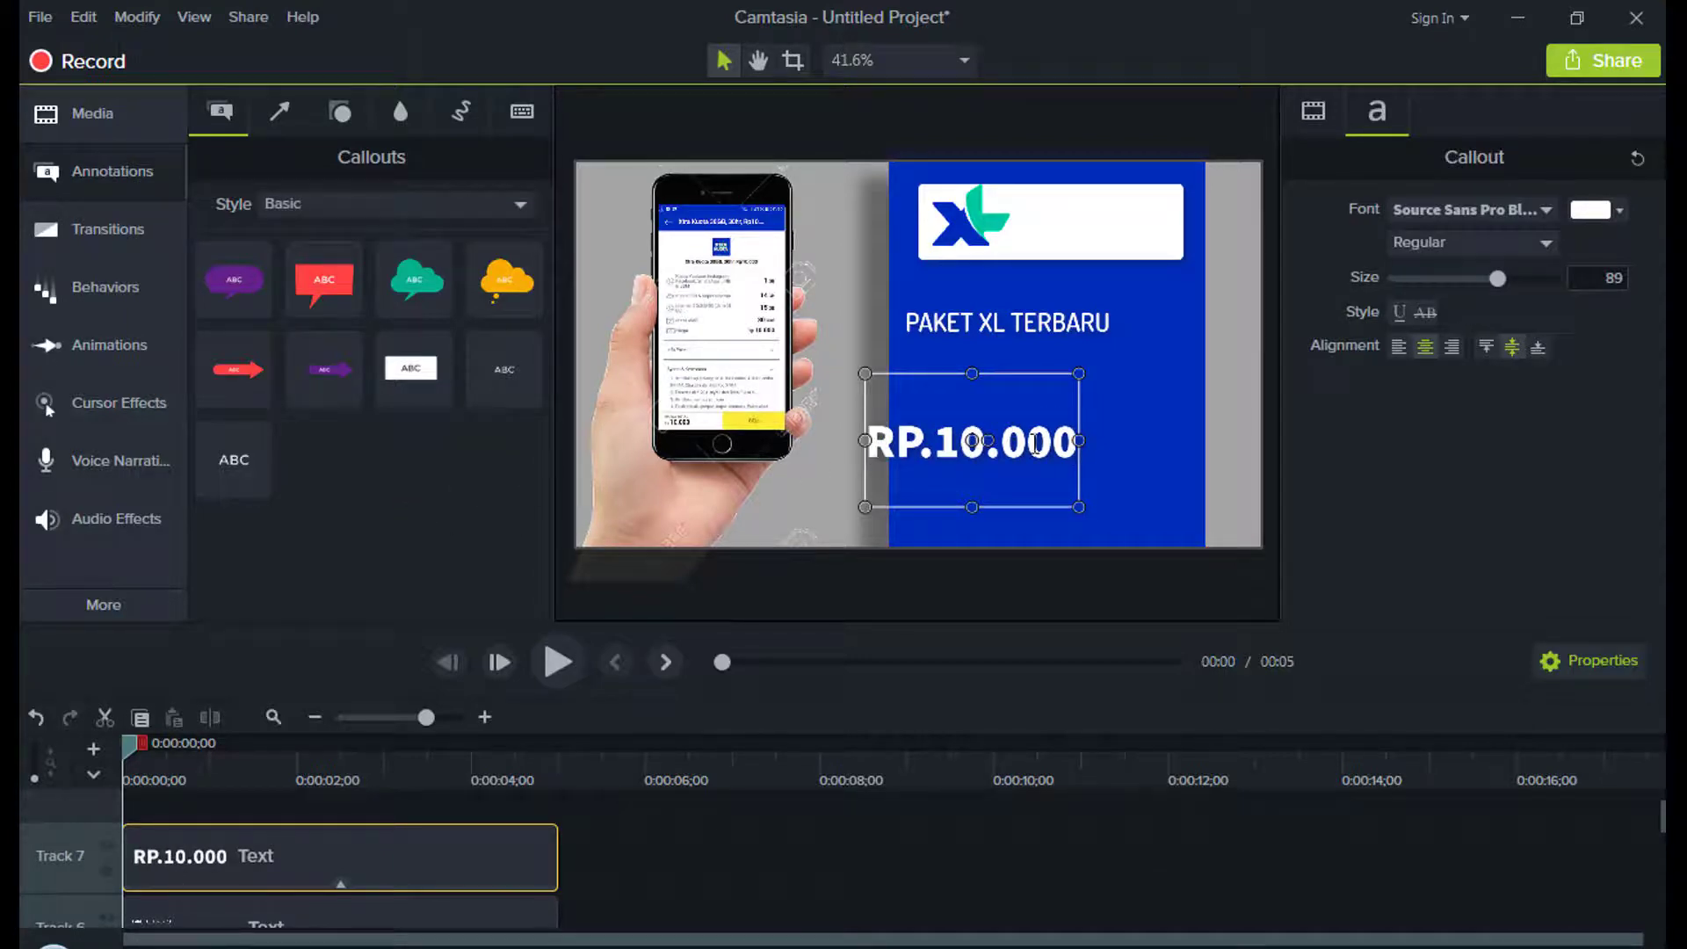
Step: Make the whole "RP.10.000" text bold and move it directly under the title, at about X 171, Y -34
key("shift+Left")
key("shift+Left")
key("shift+Left")
key("shift+Left")
key("shift+Left")
key("shift+Left")
key("shift+Left")
key("shift+Left")
key("shift+Left")
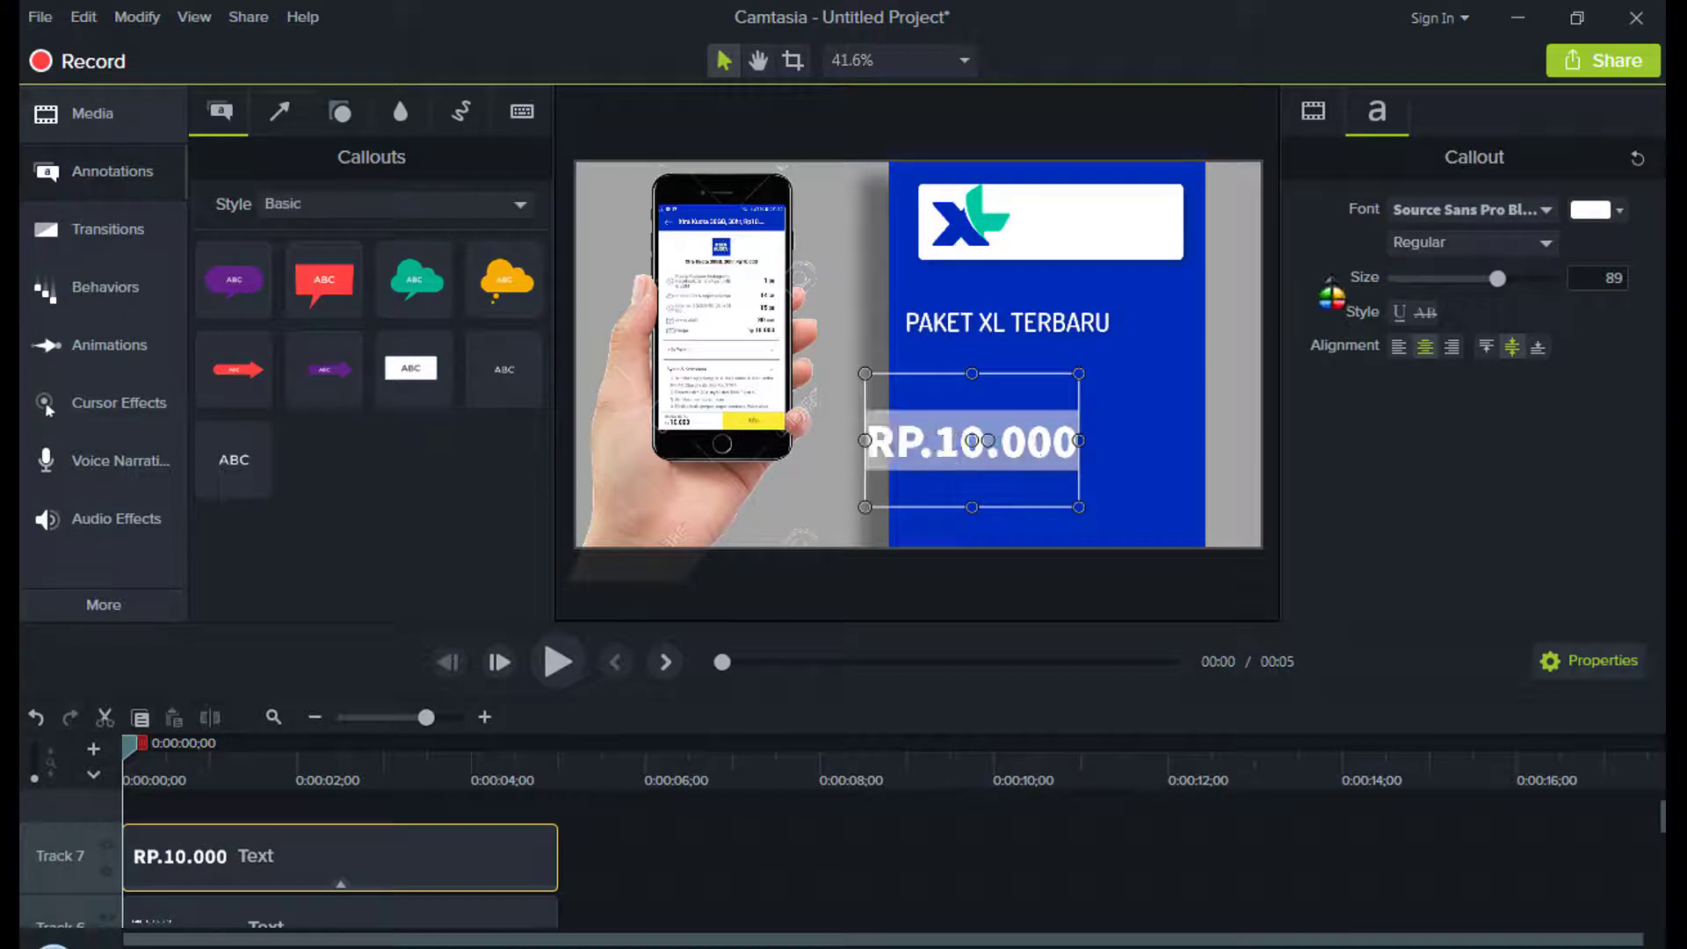
left_click(1454, 246)
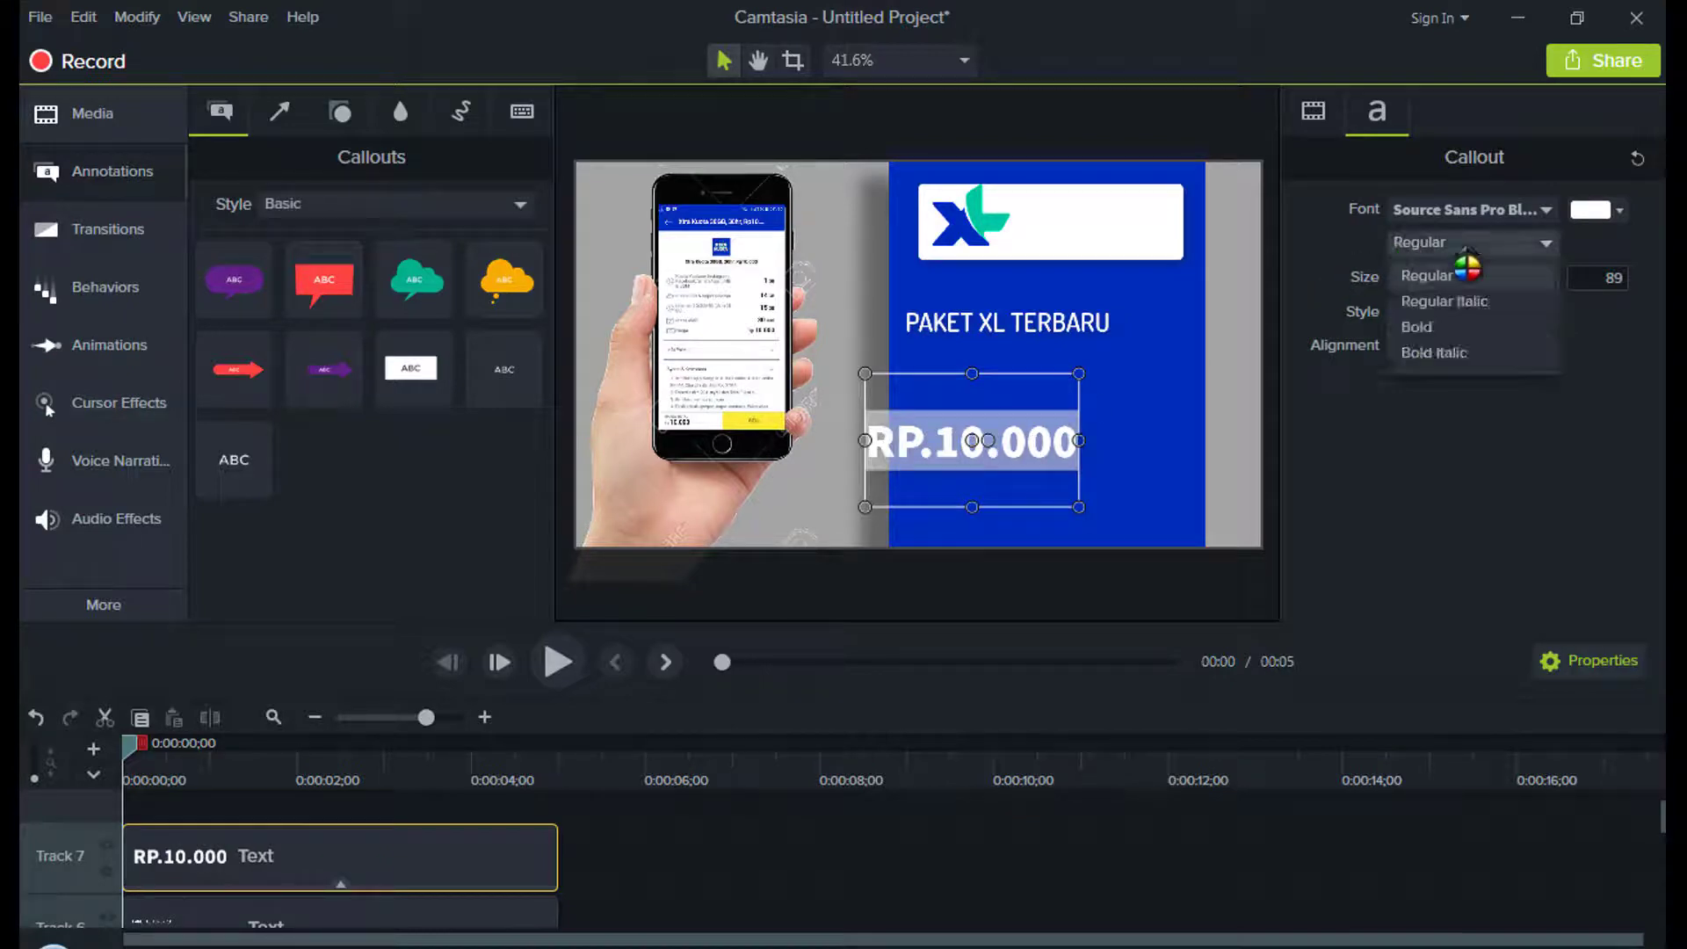
left_click(1458, 334)
Step: Set the "RP.10.000" callout's drop shadow colour to light gray and deselect it
scroll(1654, 439, "down", 3)
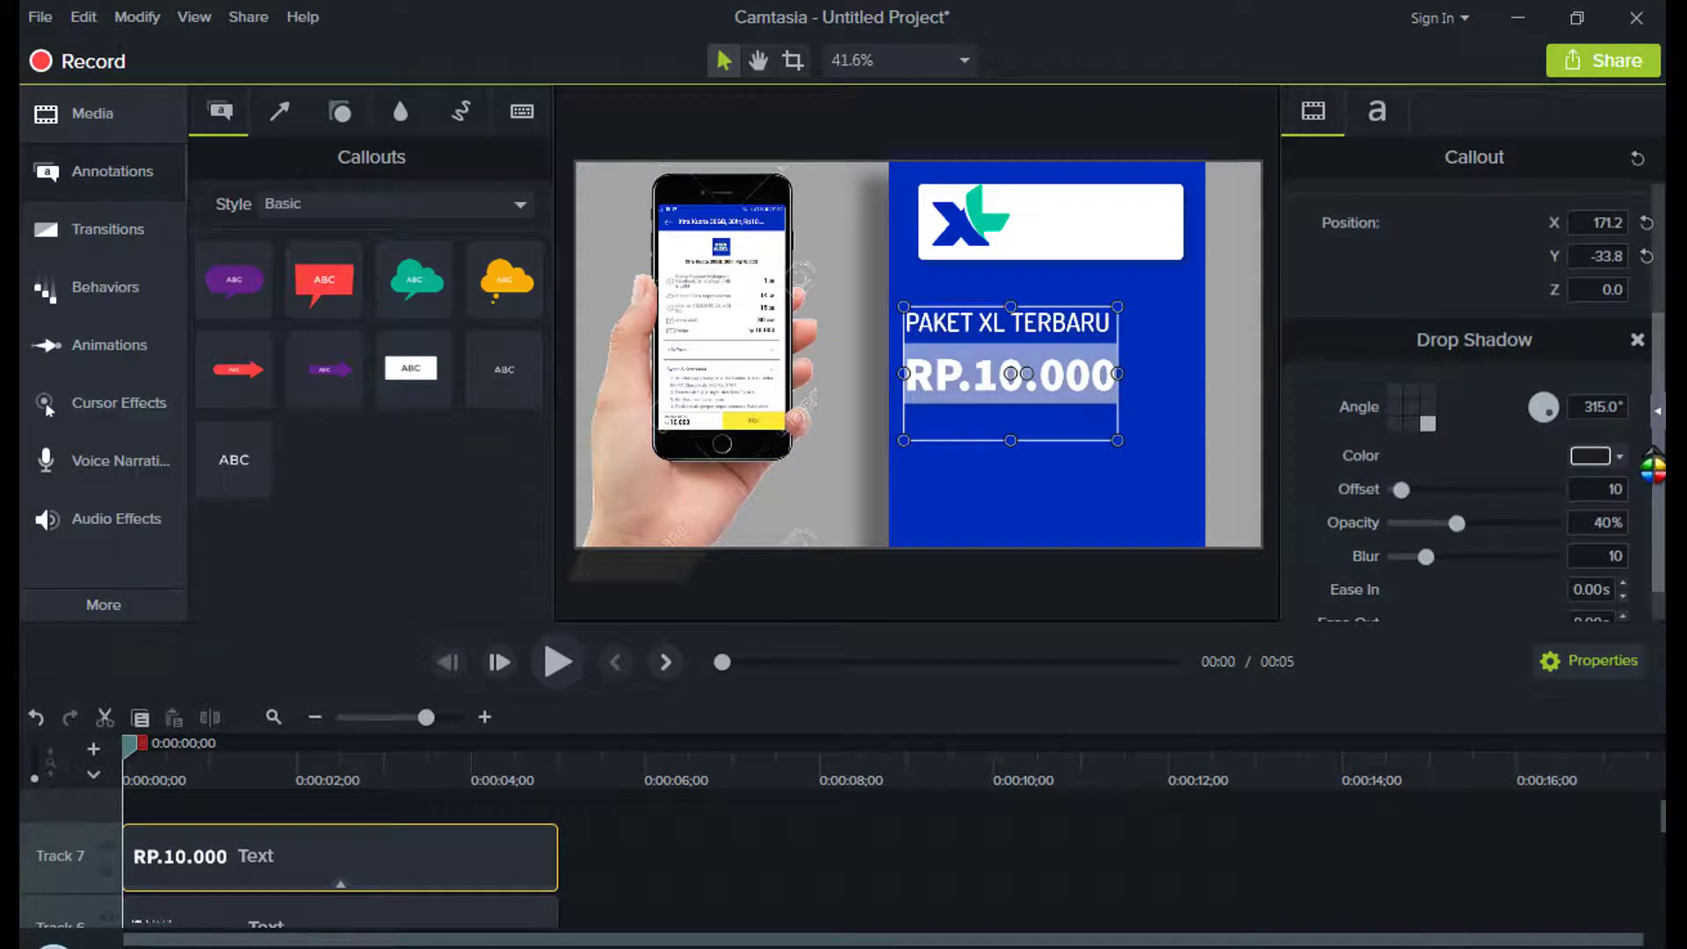
left_click(1595, 455)
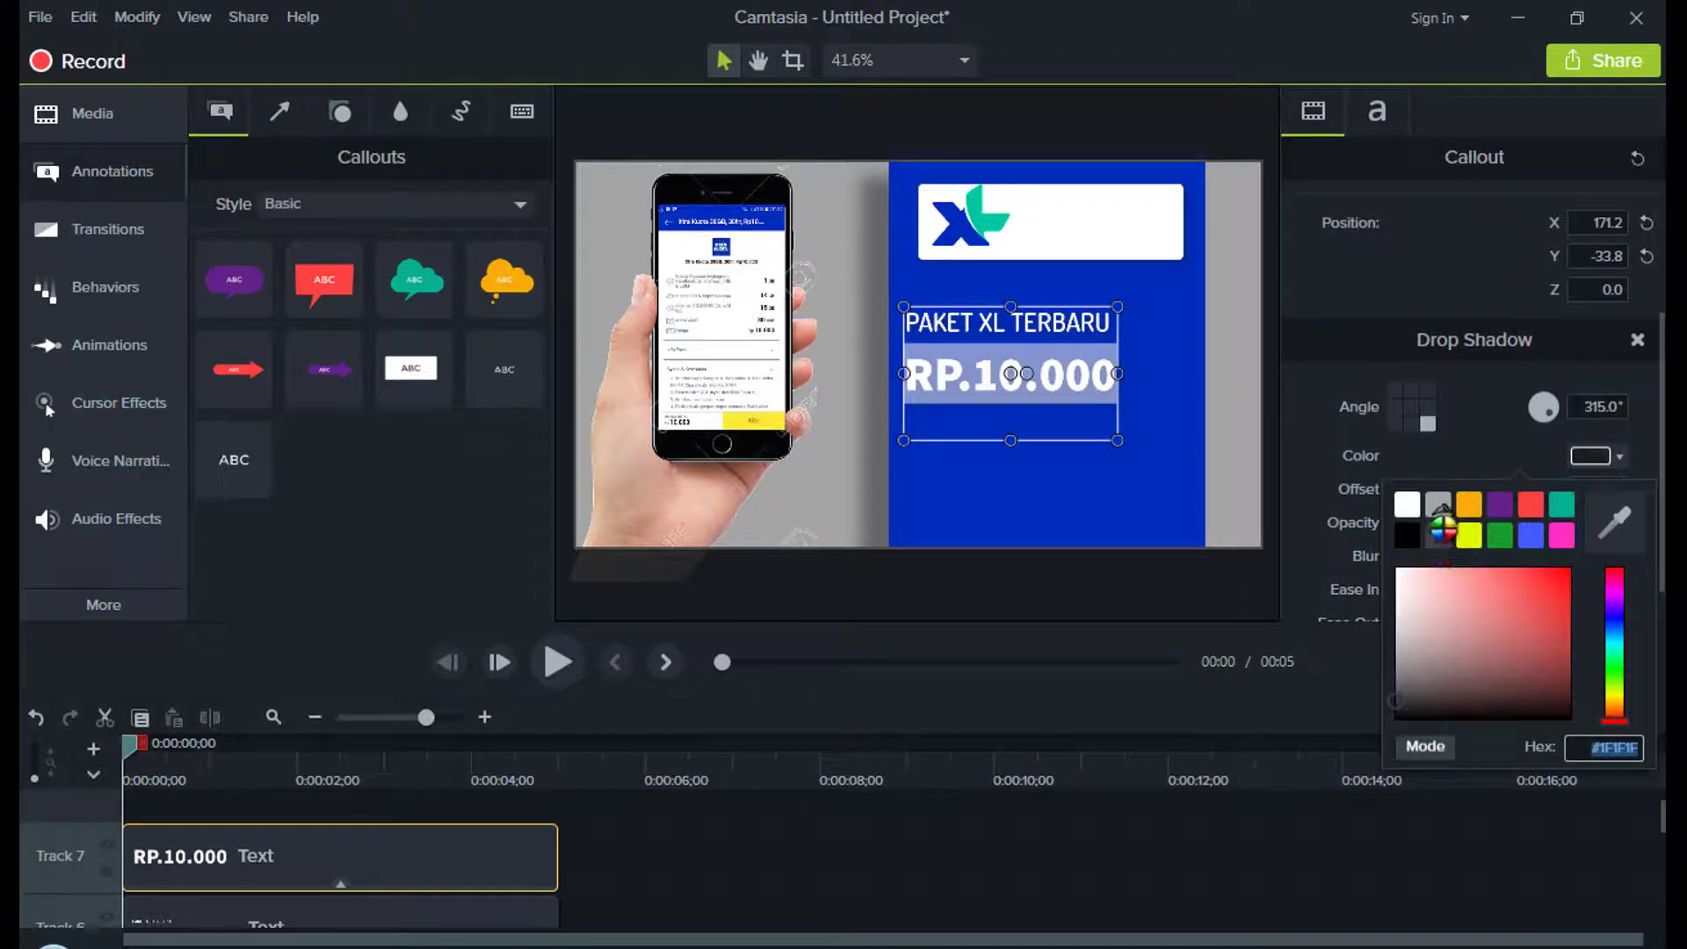
left_click(1439, 506)
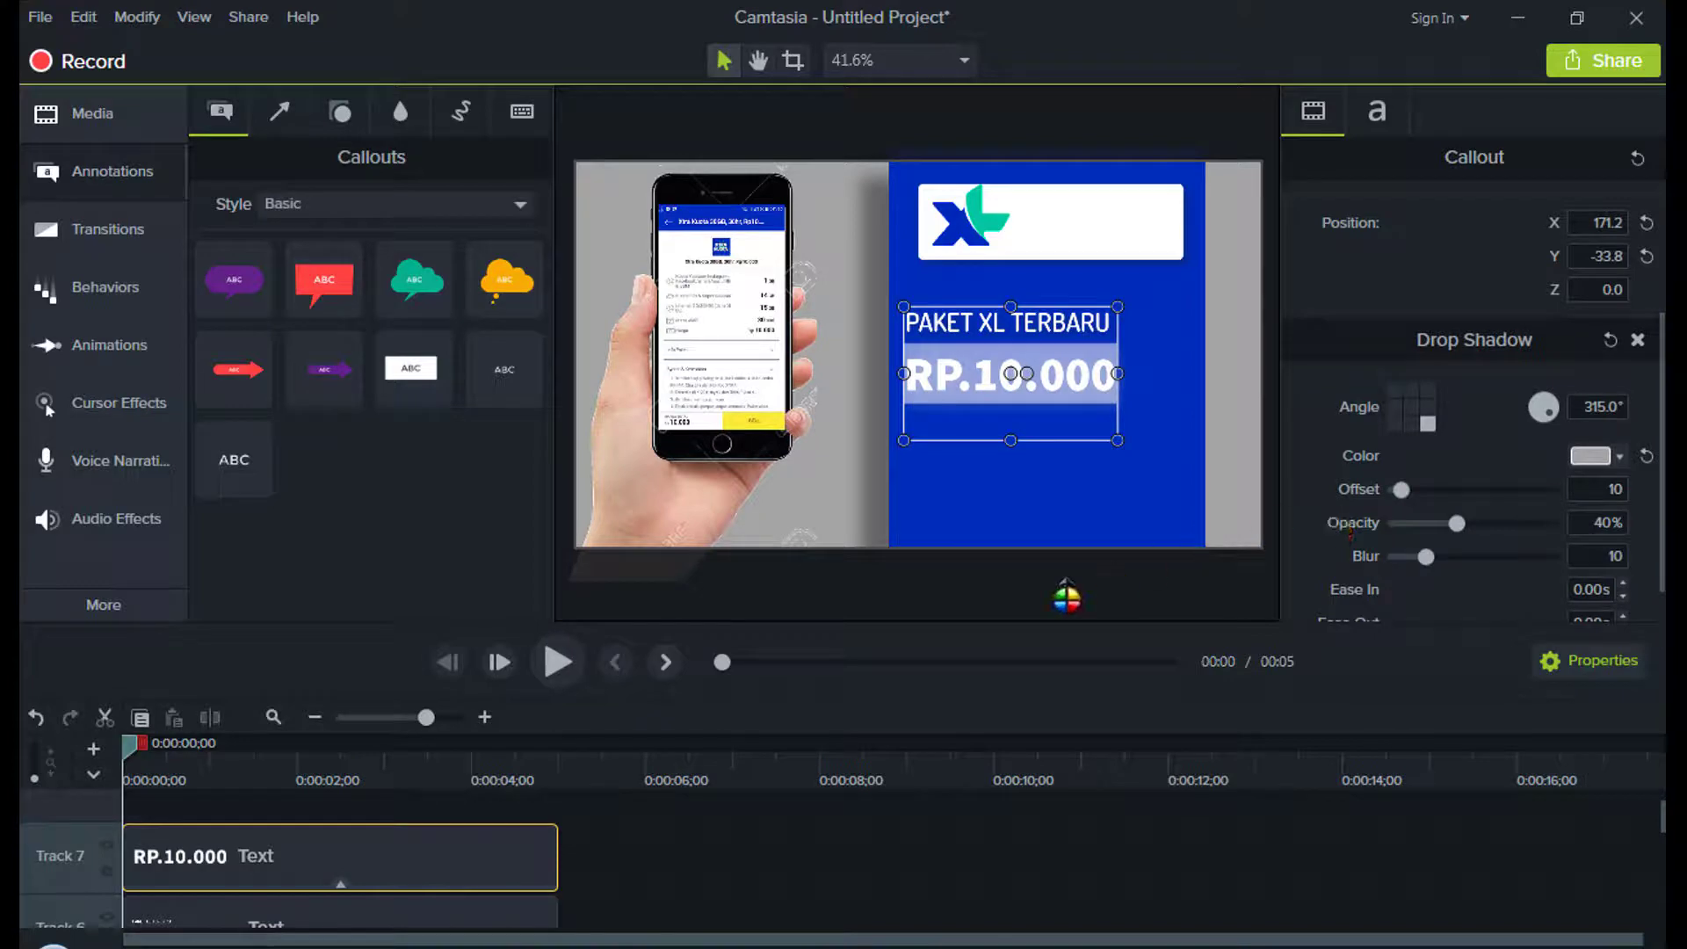
left_click(1063, 590)
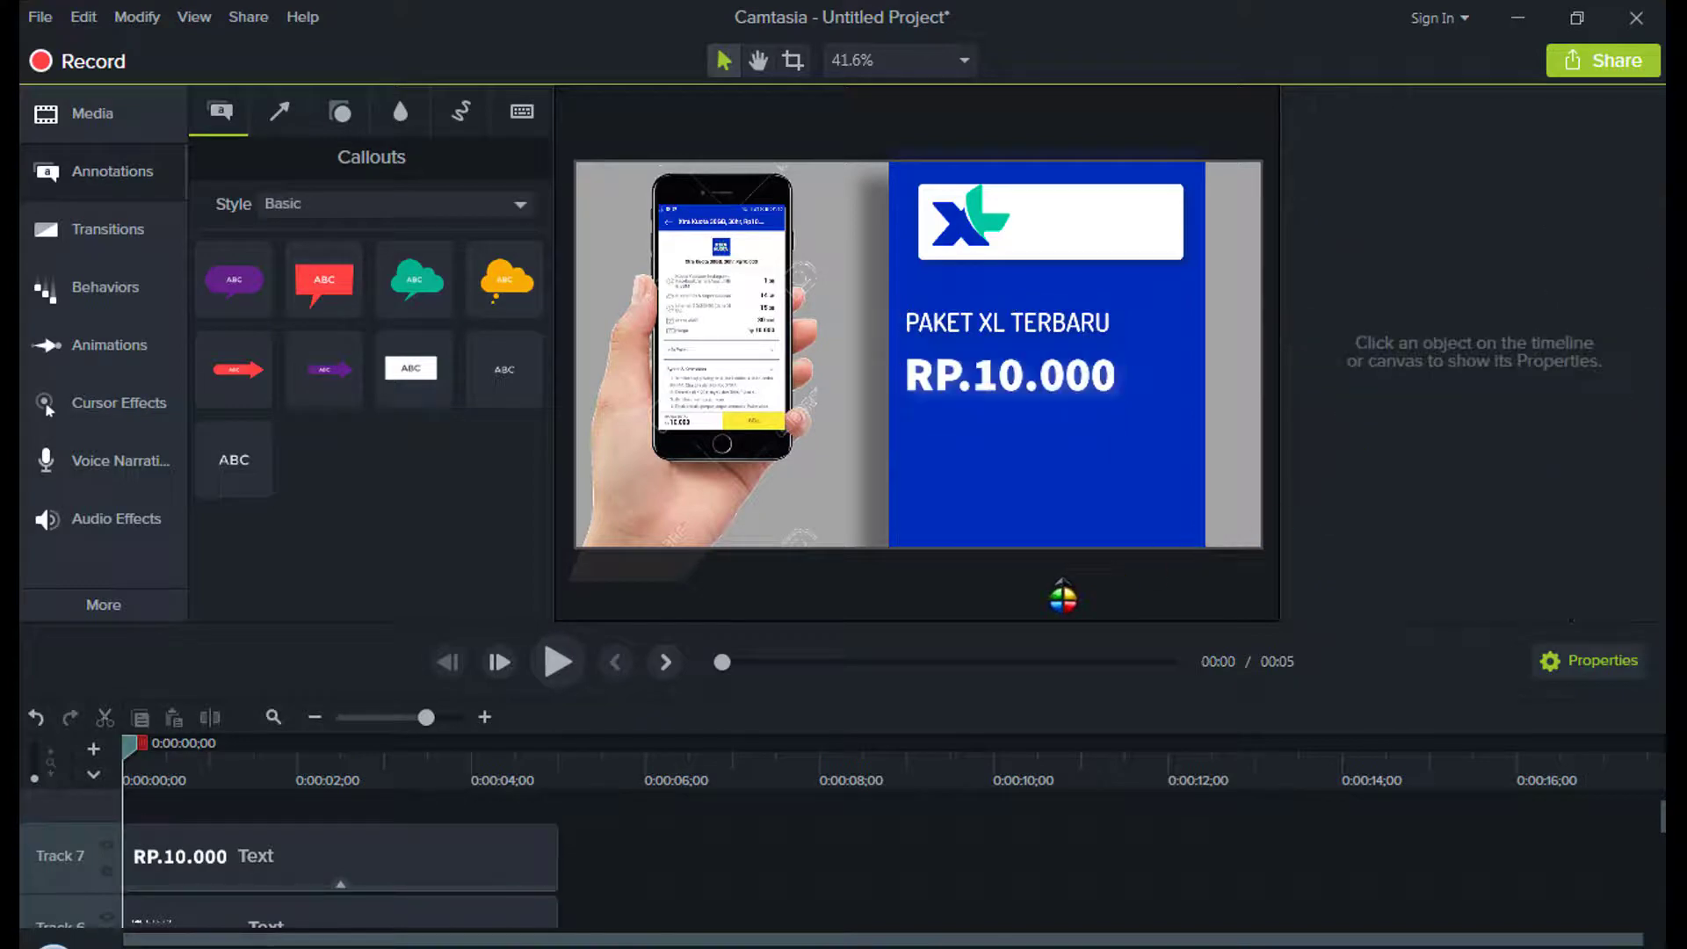
Step: Lock the price text's track and set the "PAKET XL TERBARU" callout's drop shadow colour to light gray
left_click(1057, 345)
left_click(1313, 111)
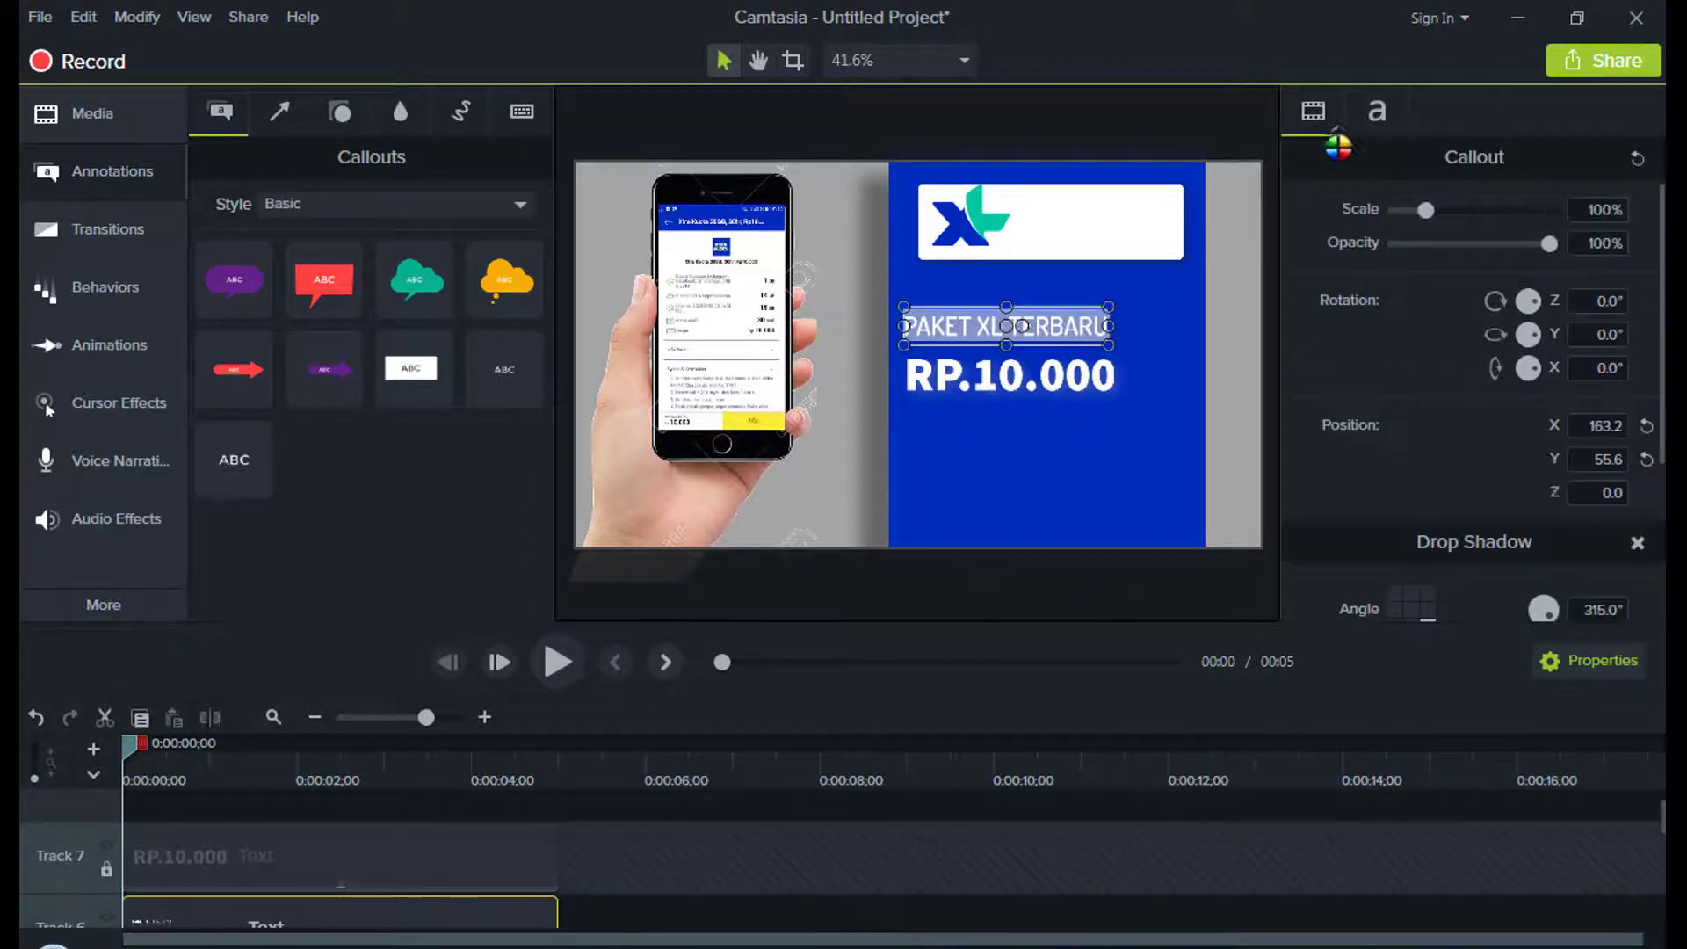
scroll(1653, 474, "down", 3)
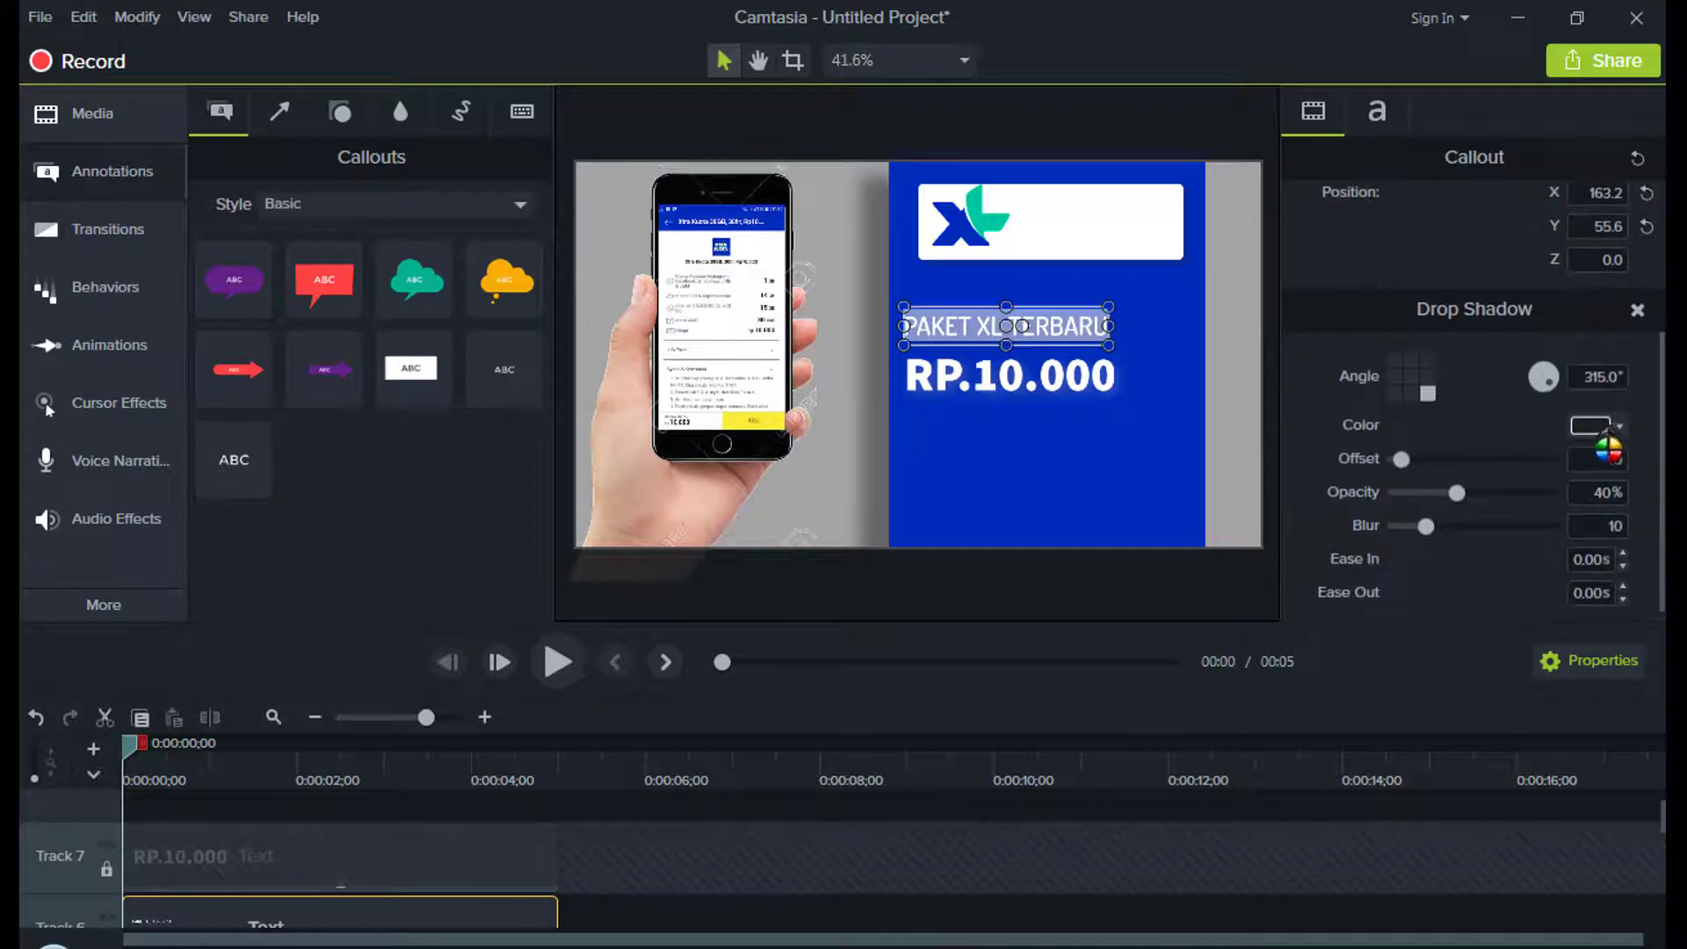
left_click(1597, 425)
left_click(1437, 475)
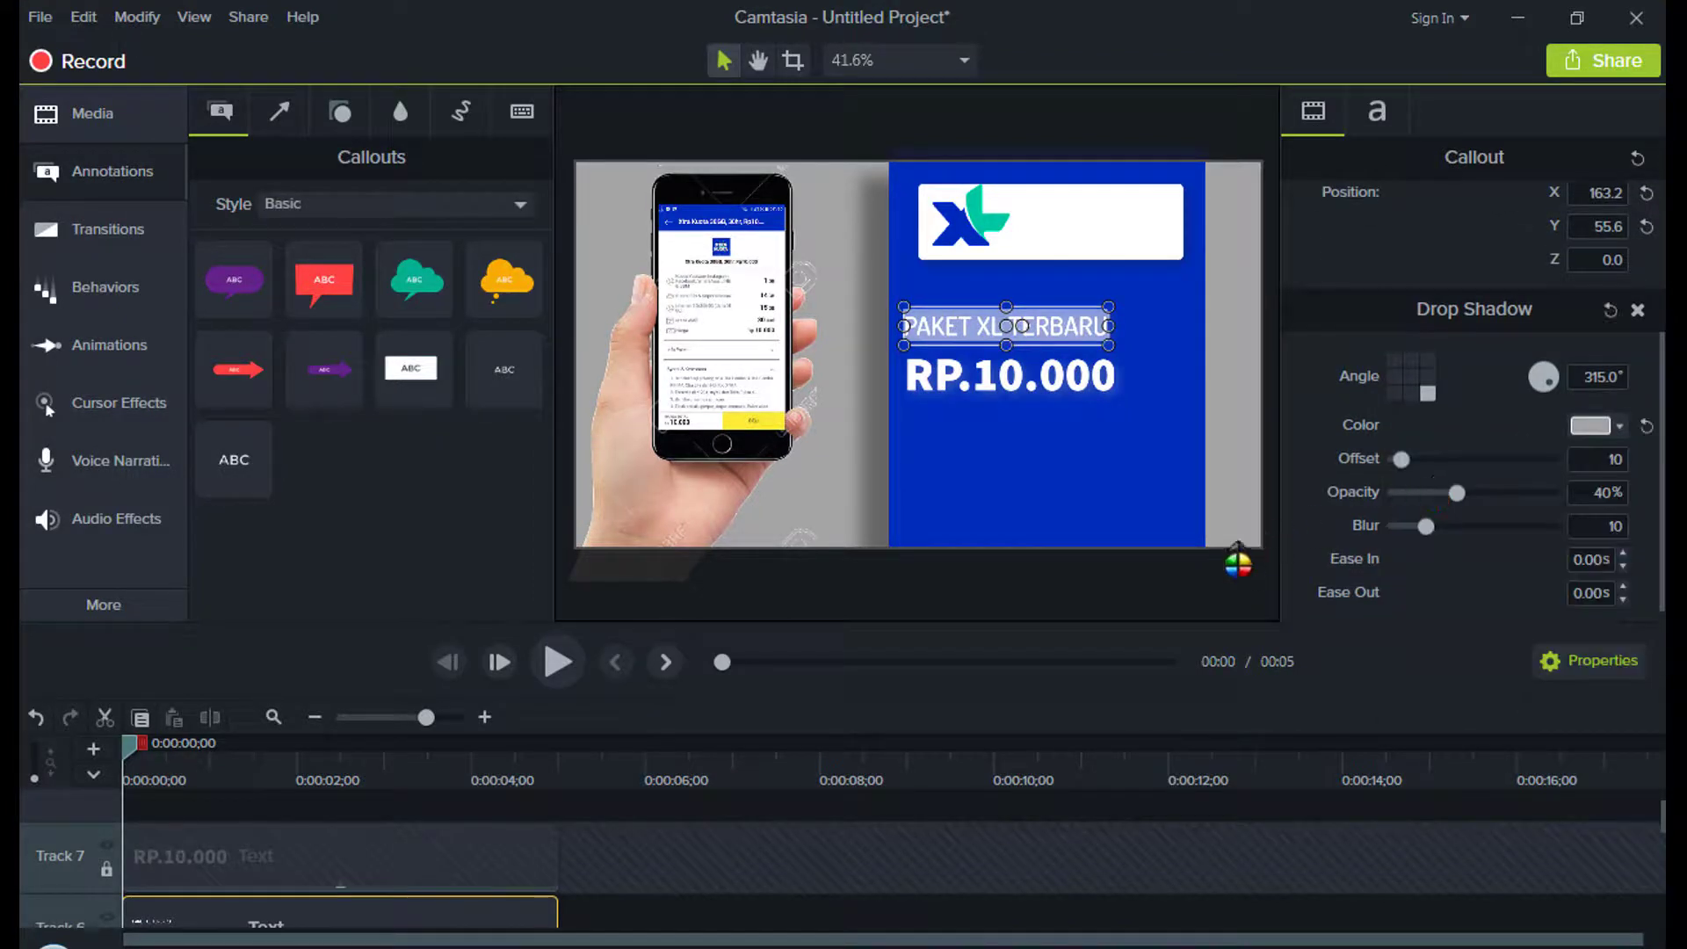
left_click(1166, 605)
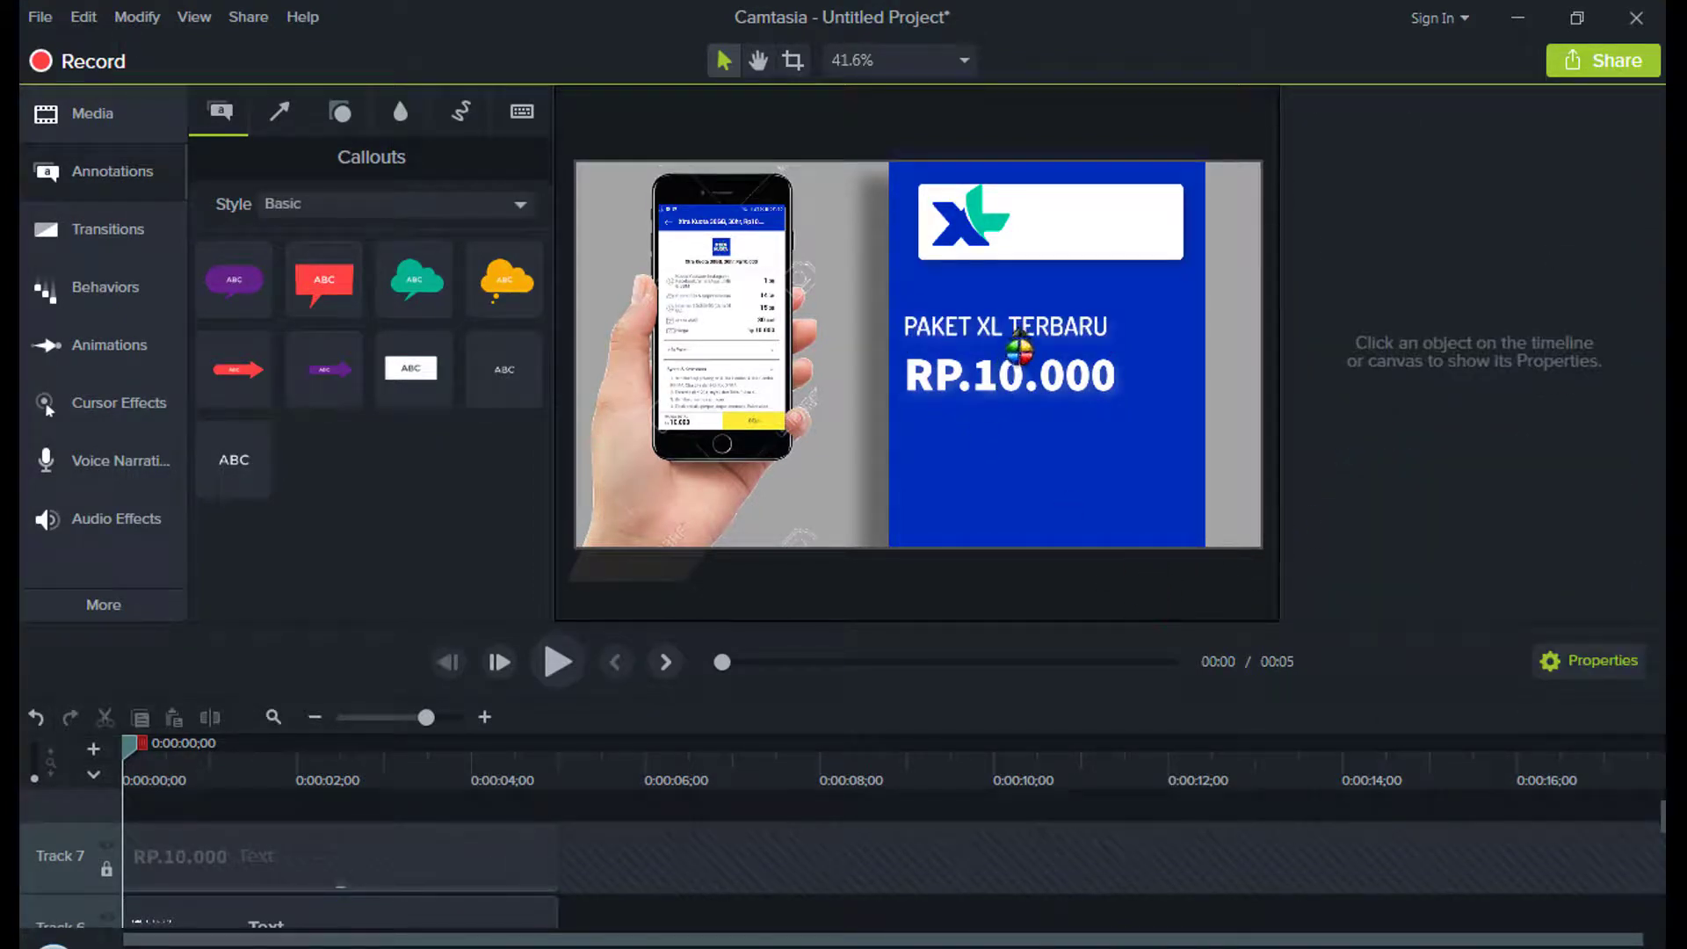
Step: Add a plain text callout over the white logo box and colour it with the blue sampled from the artwork
left_click(1037, 228)
left_click_drag(502, 378, 1070, 235)
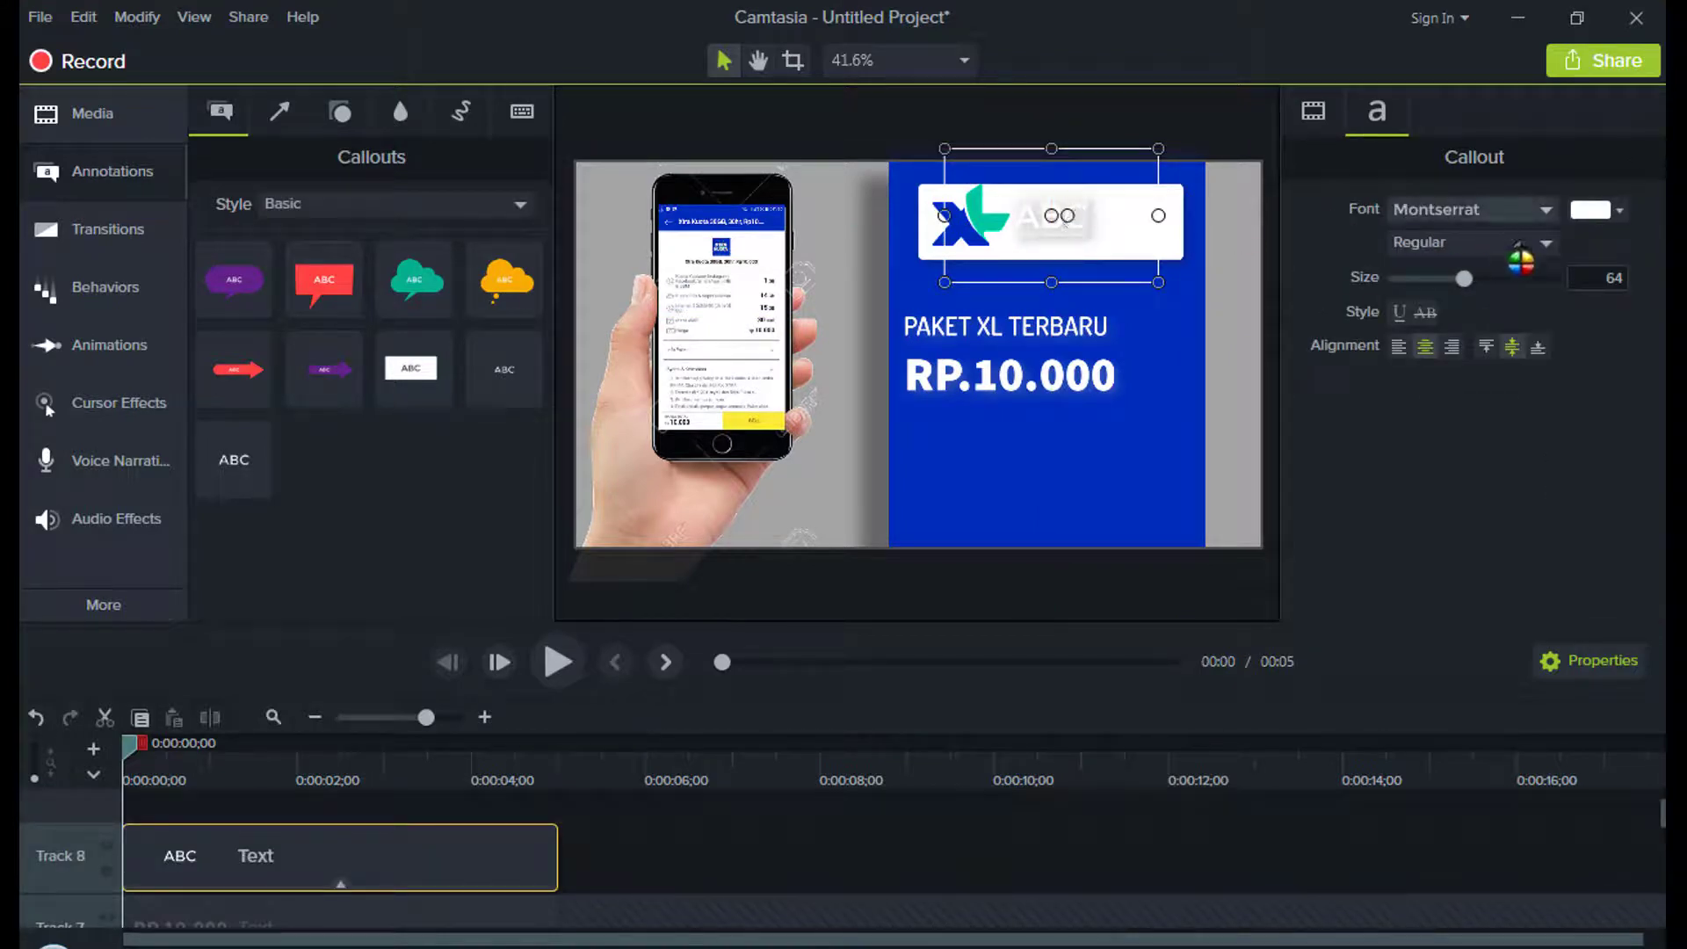
left_click(1313, 111)
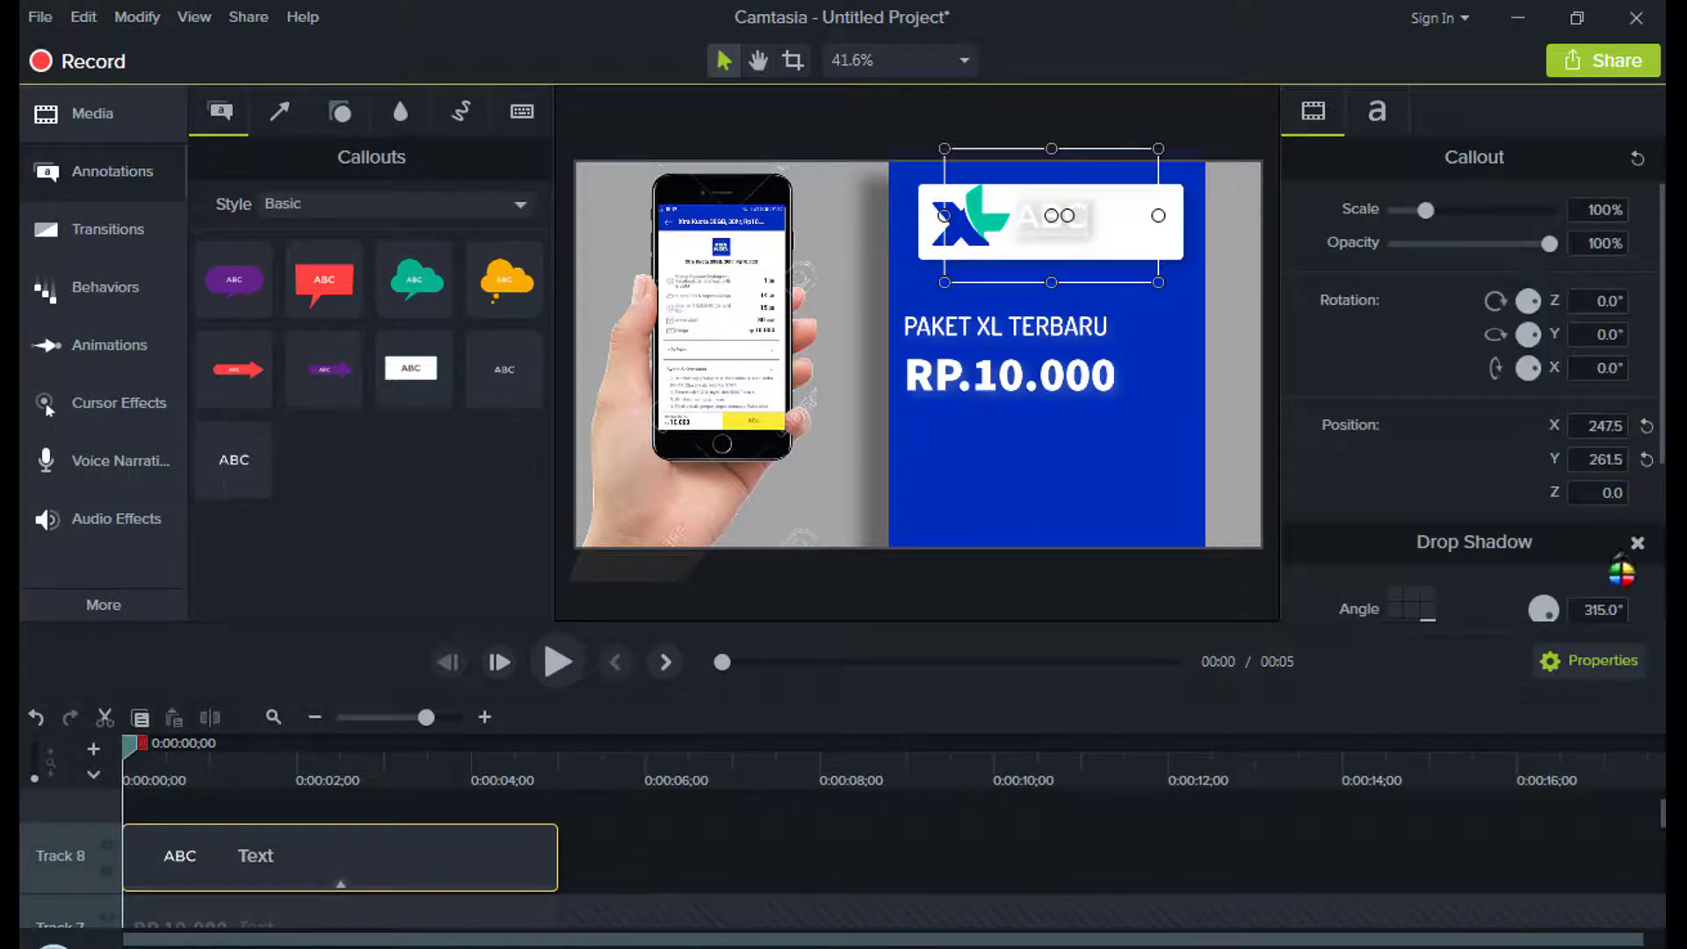
left_click(1377, 112)
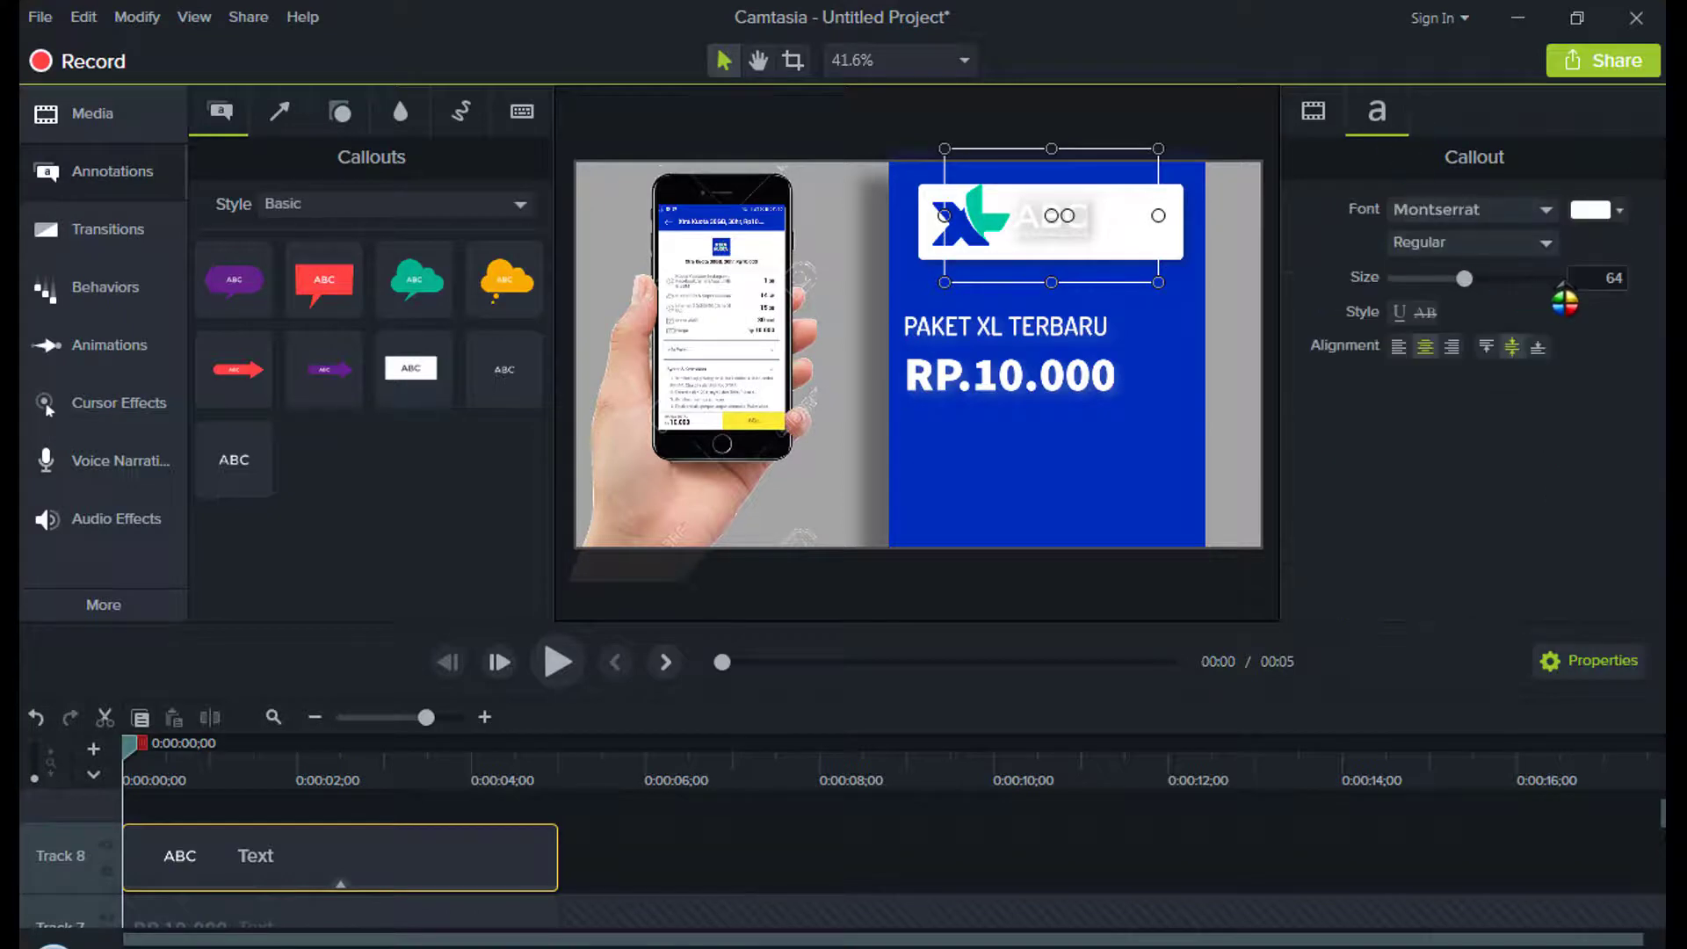
left_click(1592, 211)
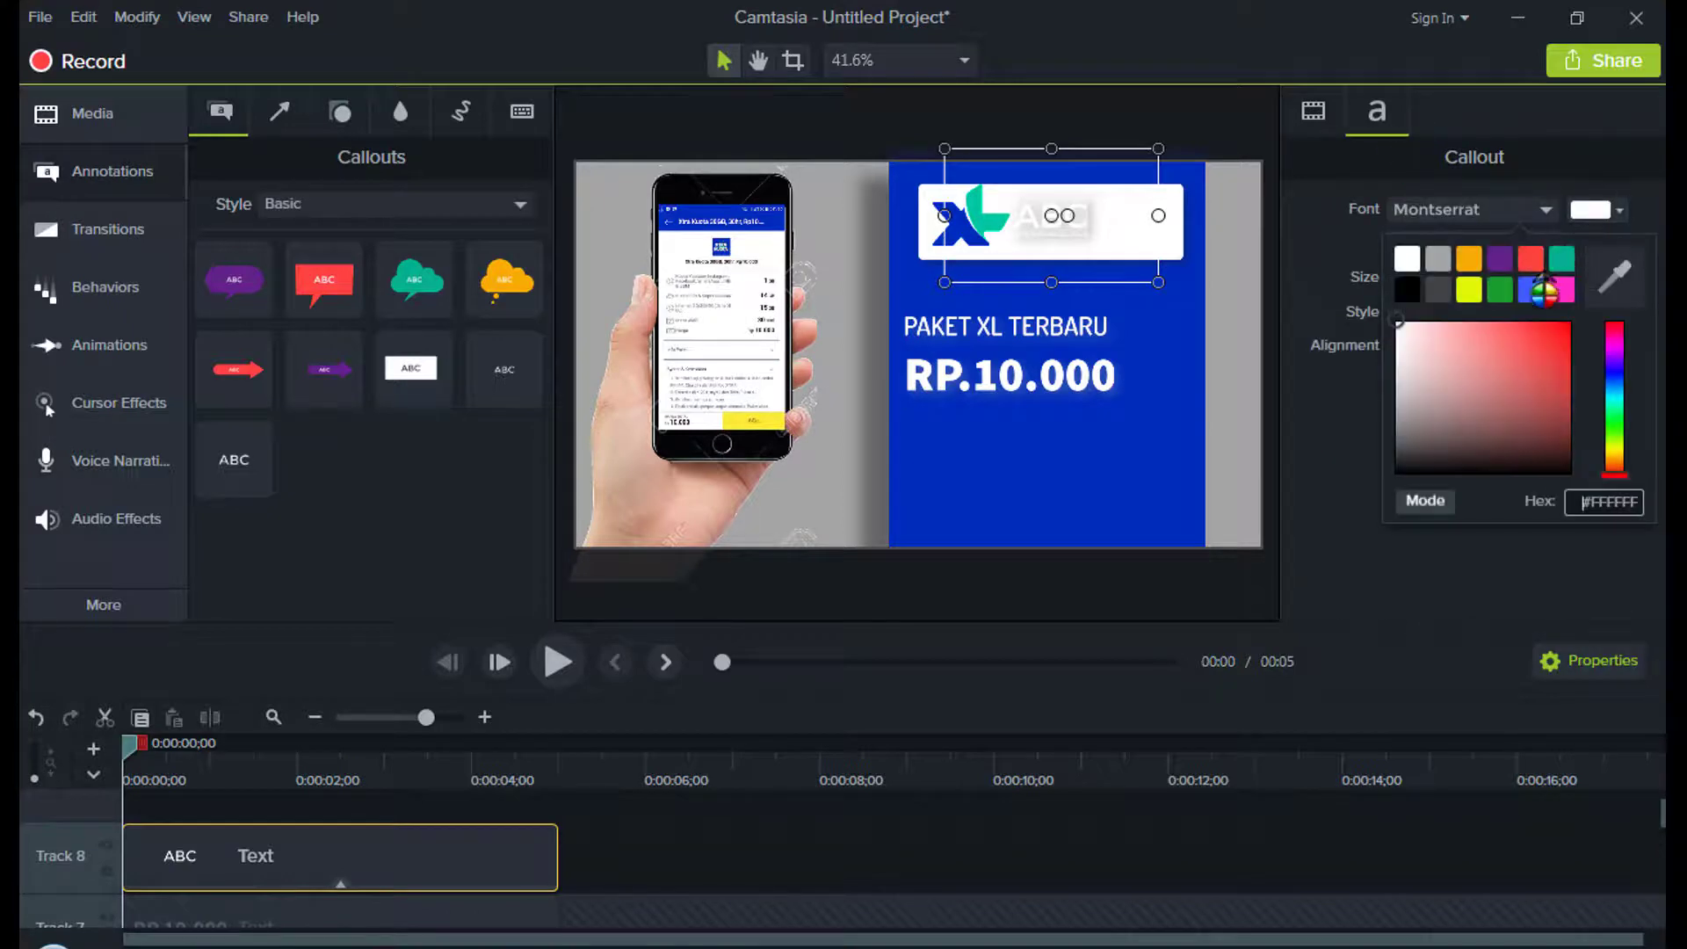
left_click(1615, 275)
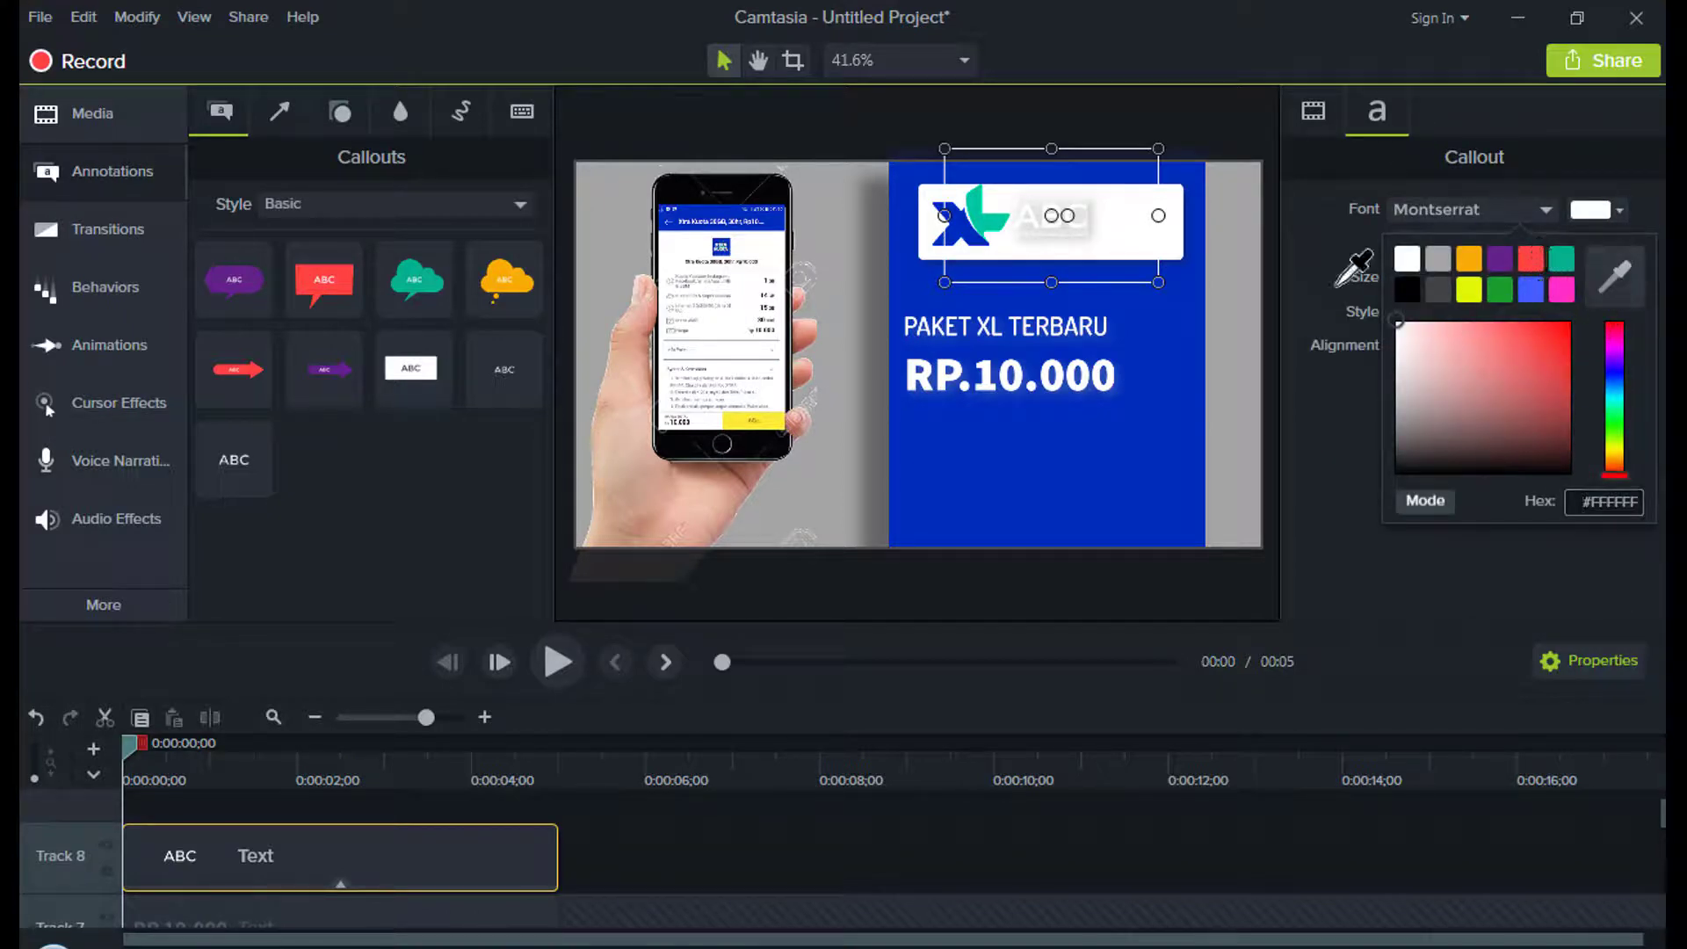
left_click(990, 235)
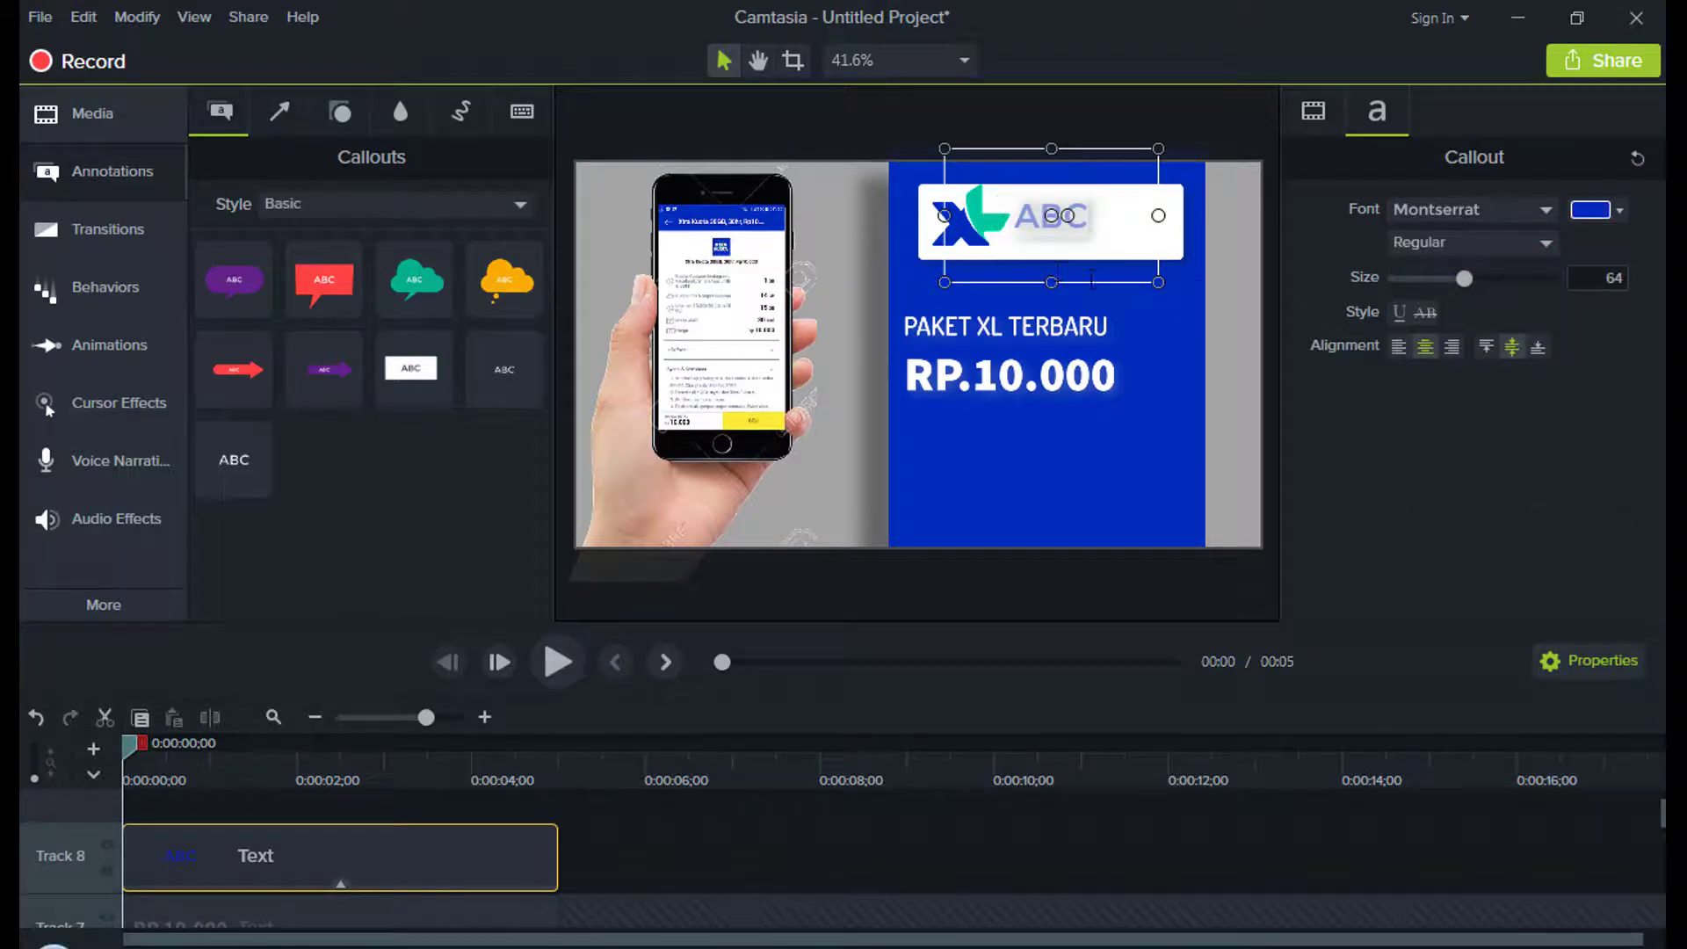
Step: Change the new callout's text to "Xtra combo", set its size to 48 and fit it beside the XL logo
type("Xtra")
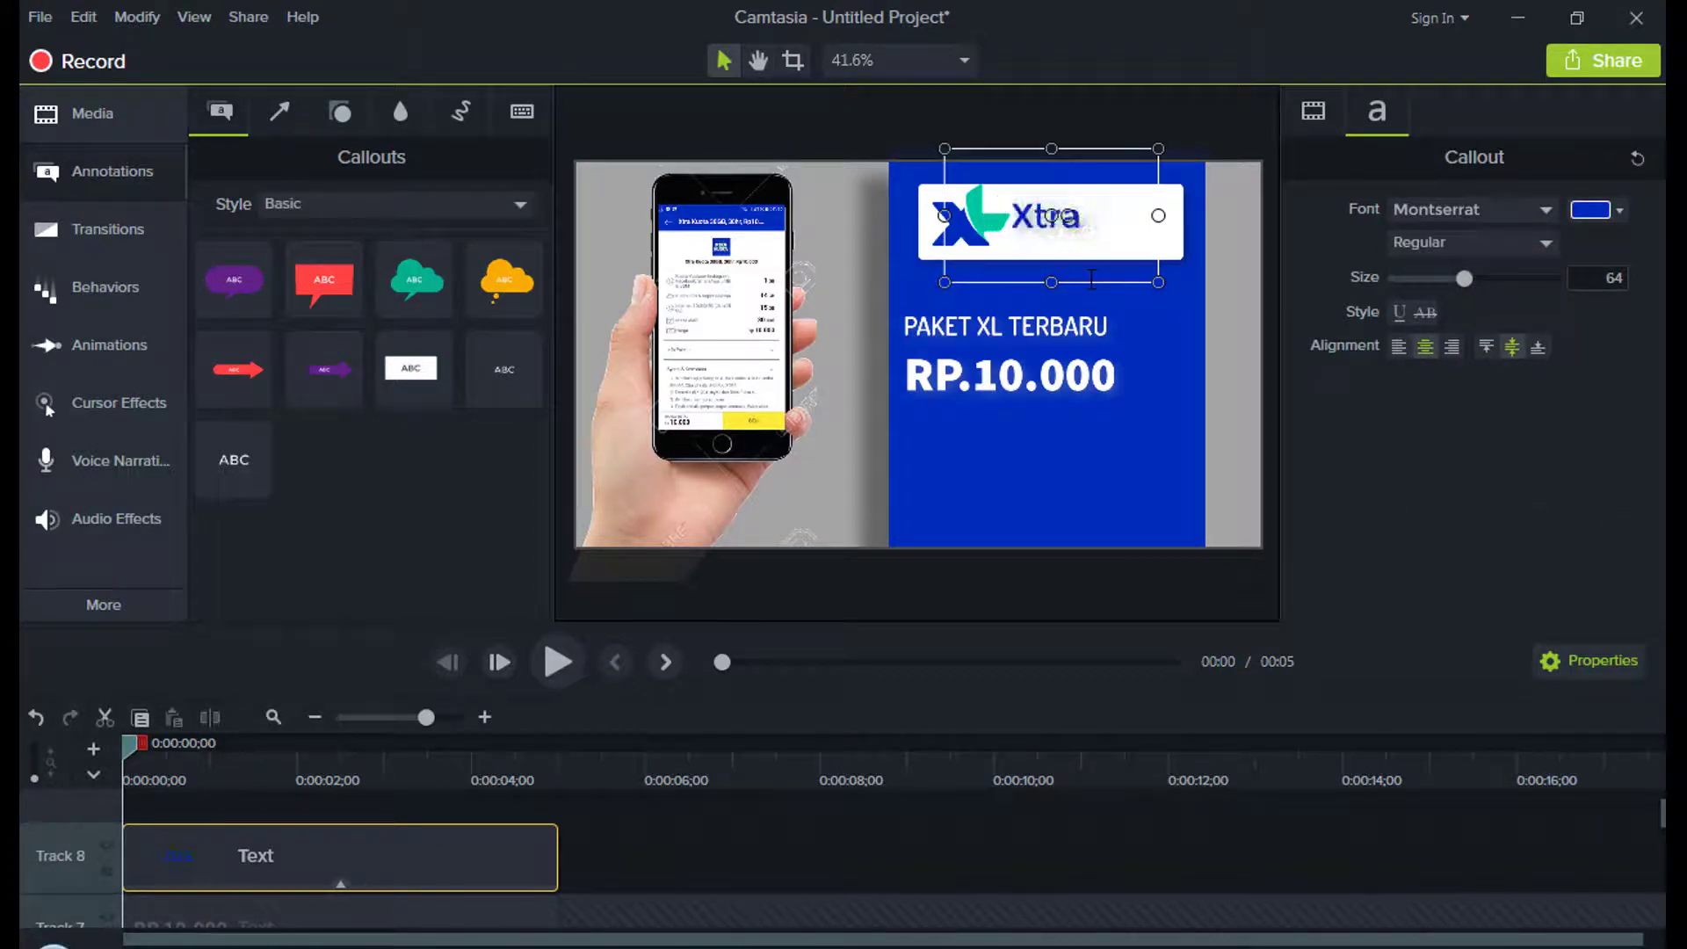
type(" combo")
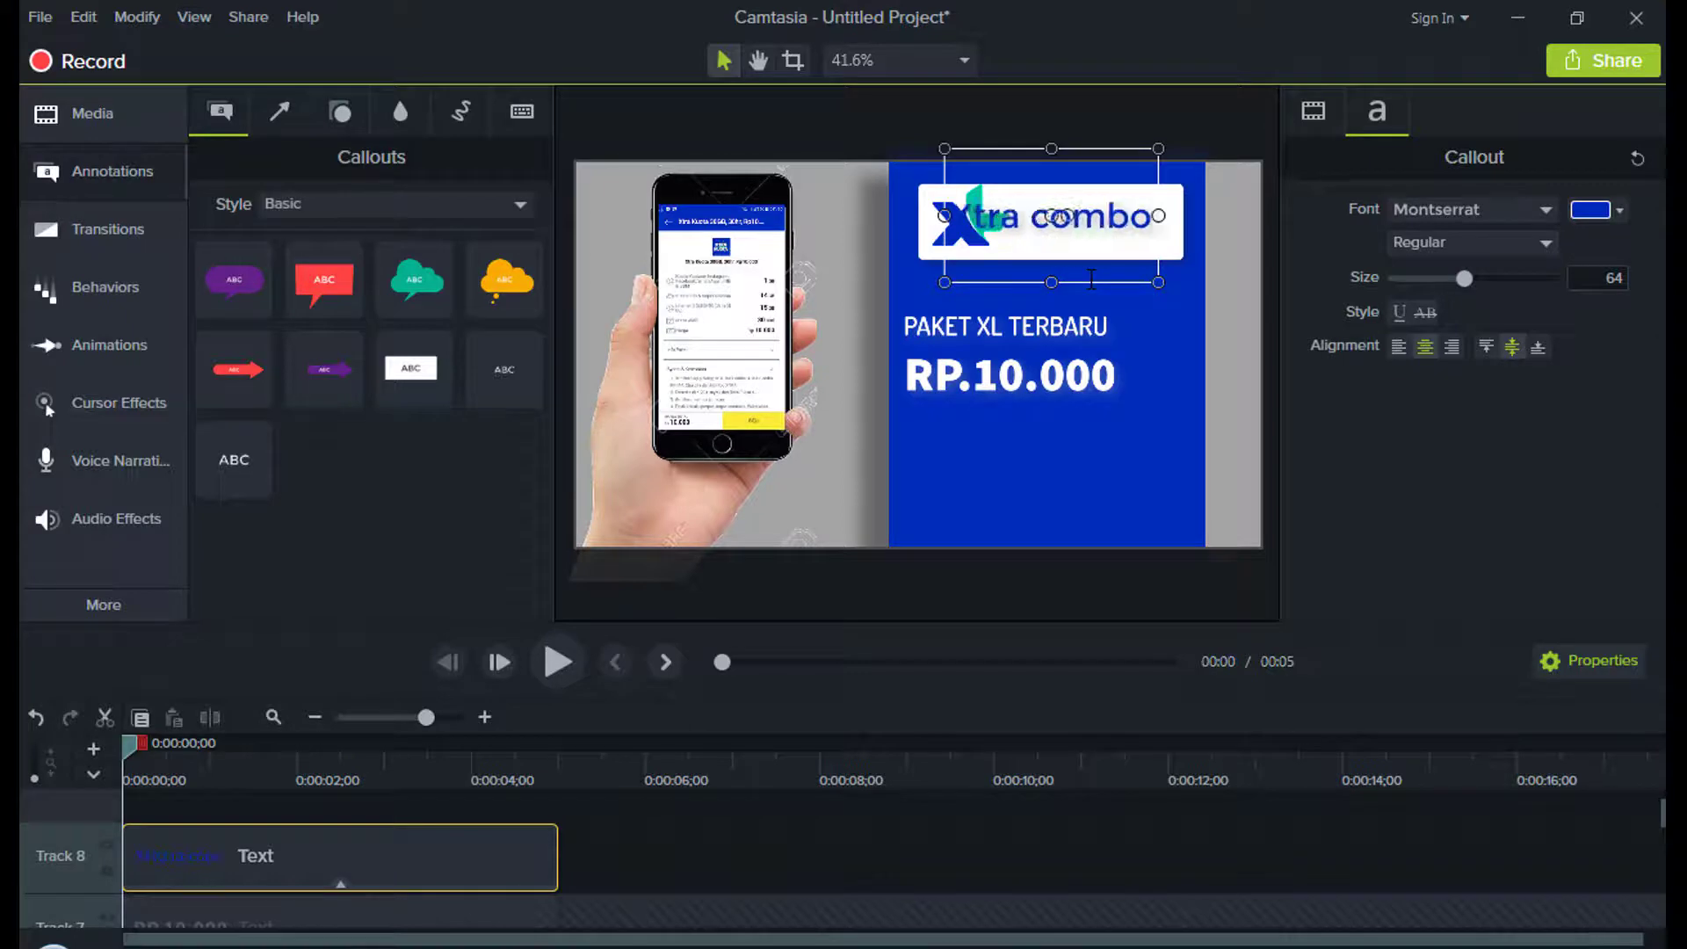
left_click_drag(1111, 261, 1148, 267)
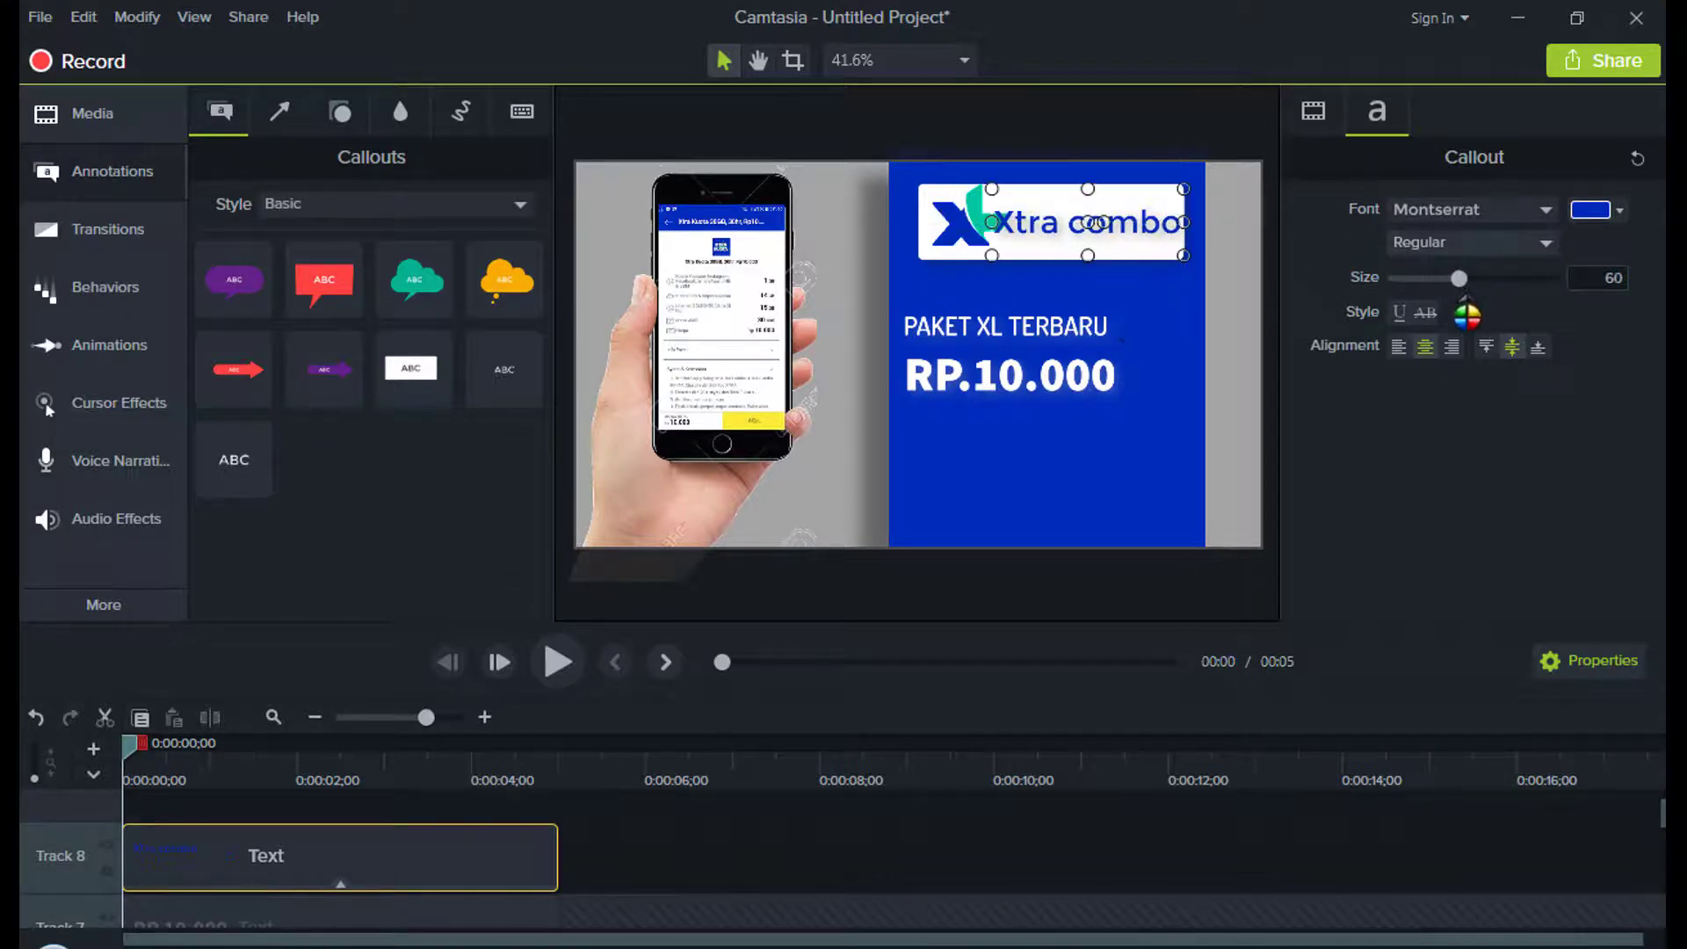
left_click_drag(1459, 278, 1444, 278)
left_click_drag(1155, 233, 1153, 241)
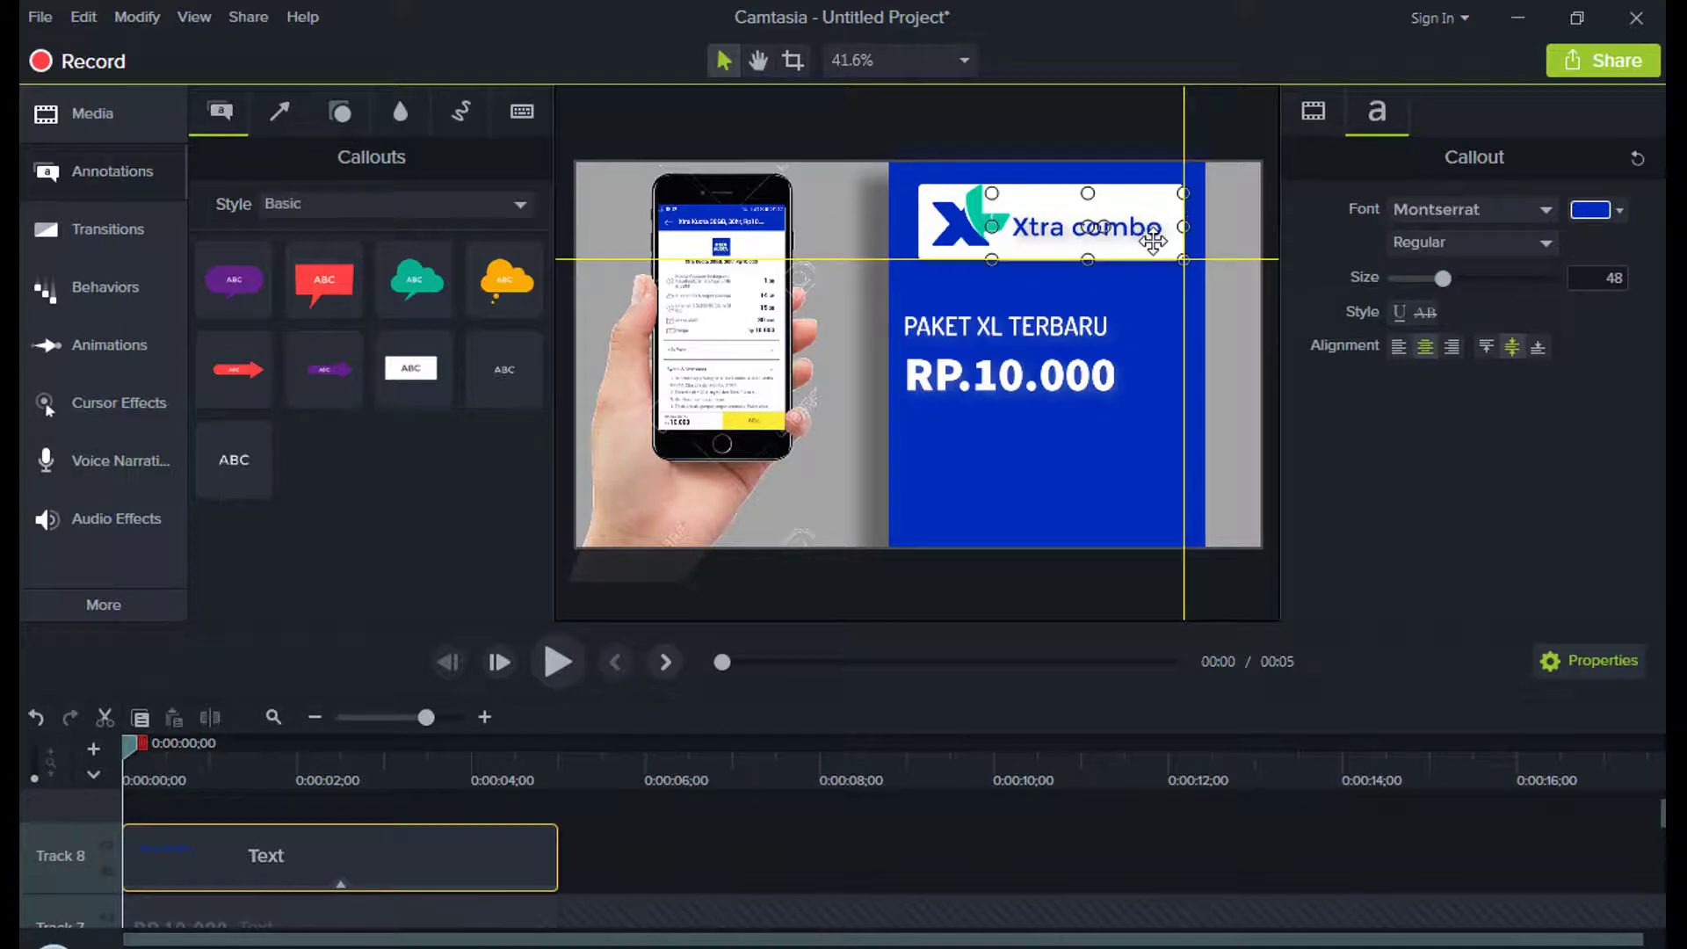
left_click(839, 606)
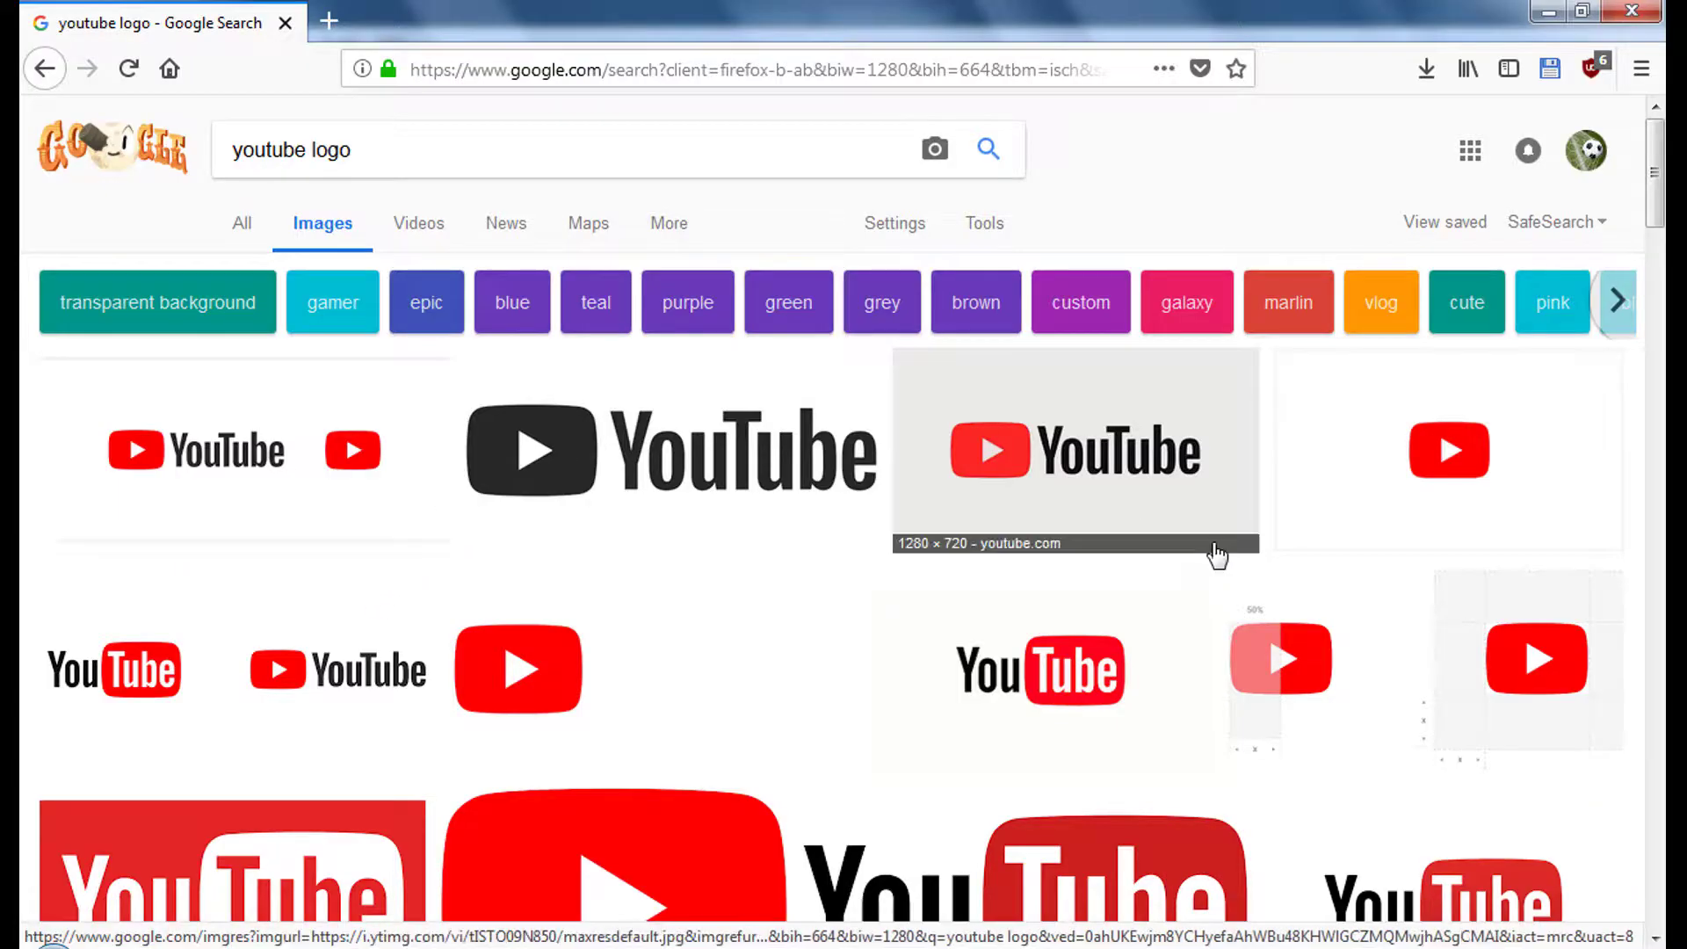
Step: Get the red YouTube icon from the browser's image results and place it over the blue panel at 61% scale, X 121.8
left_click(1420, 479)
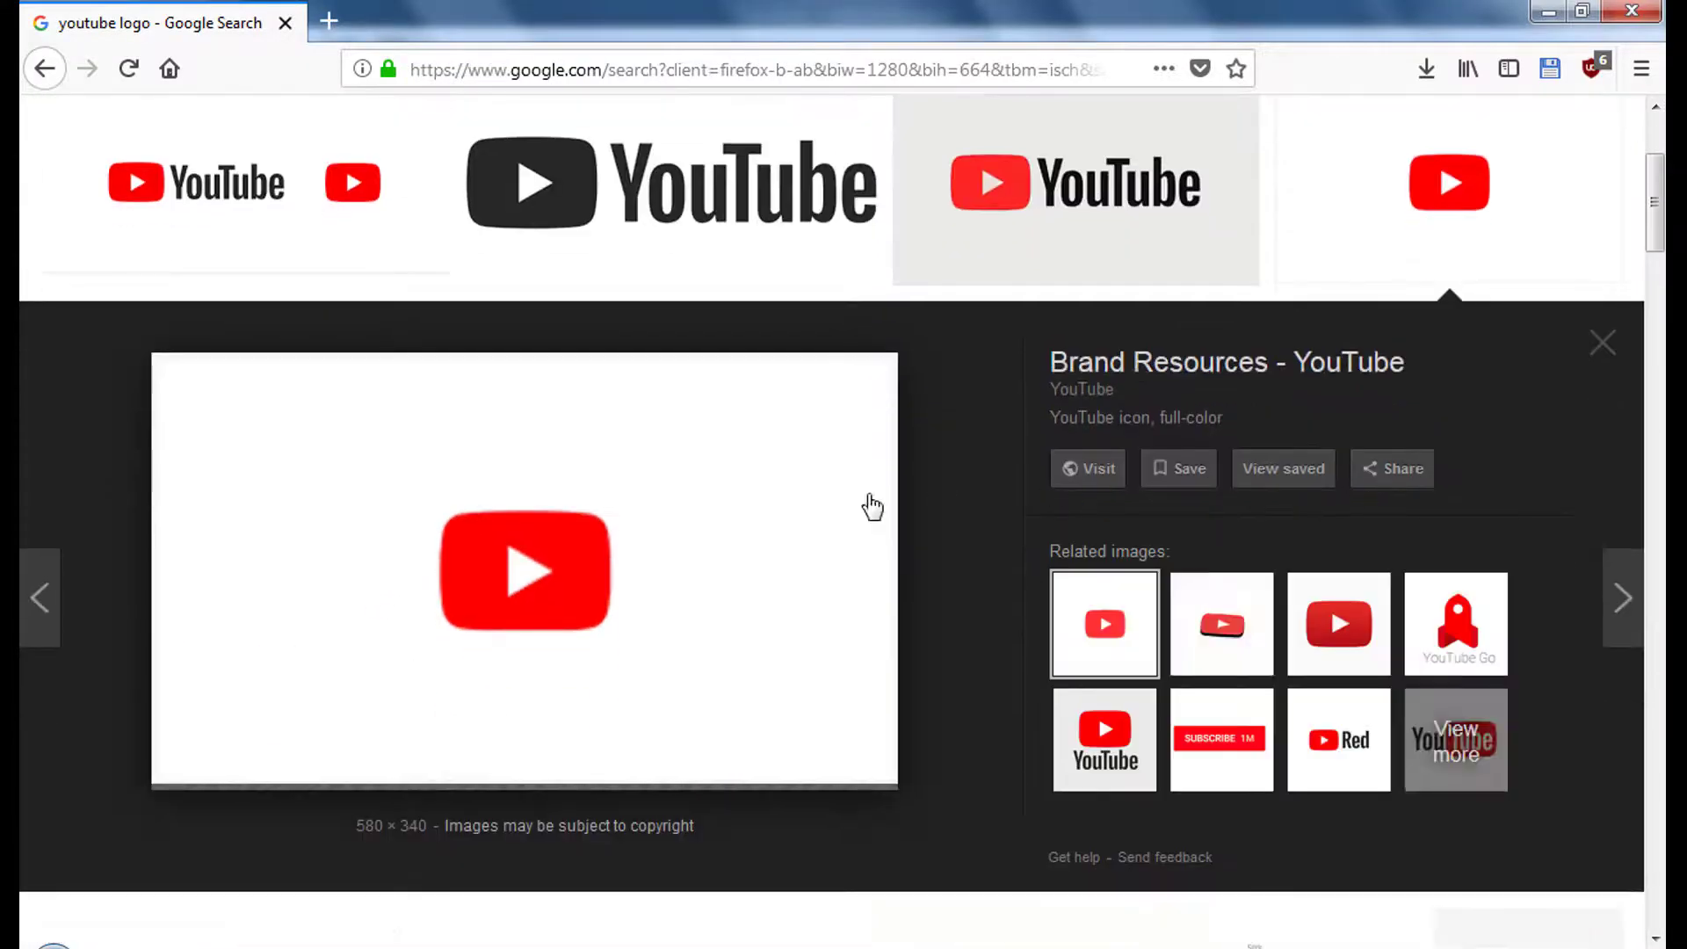
right_click(744, 494)
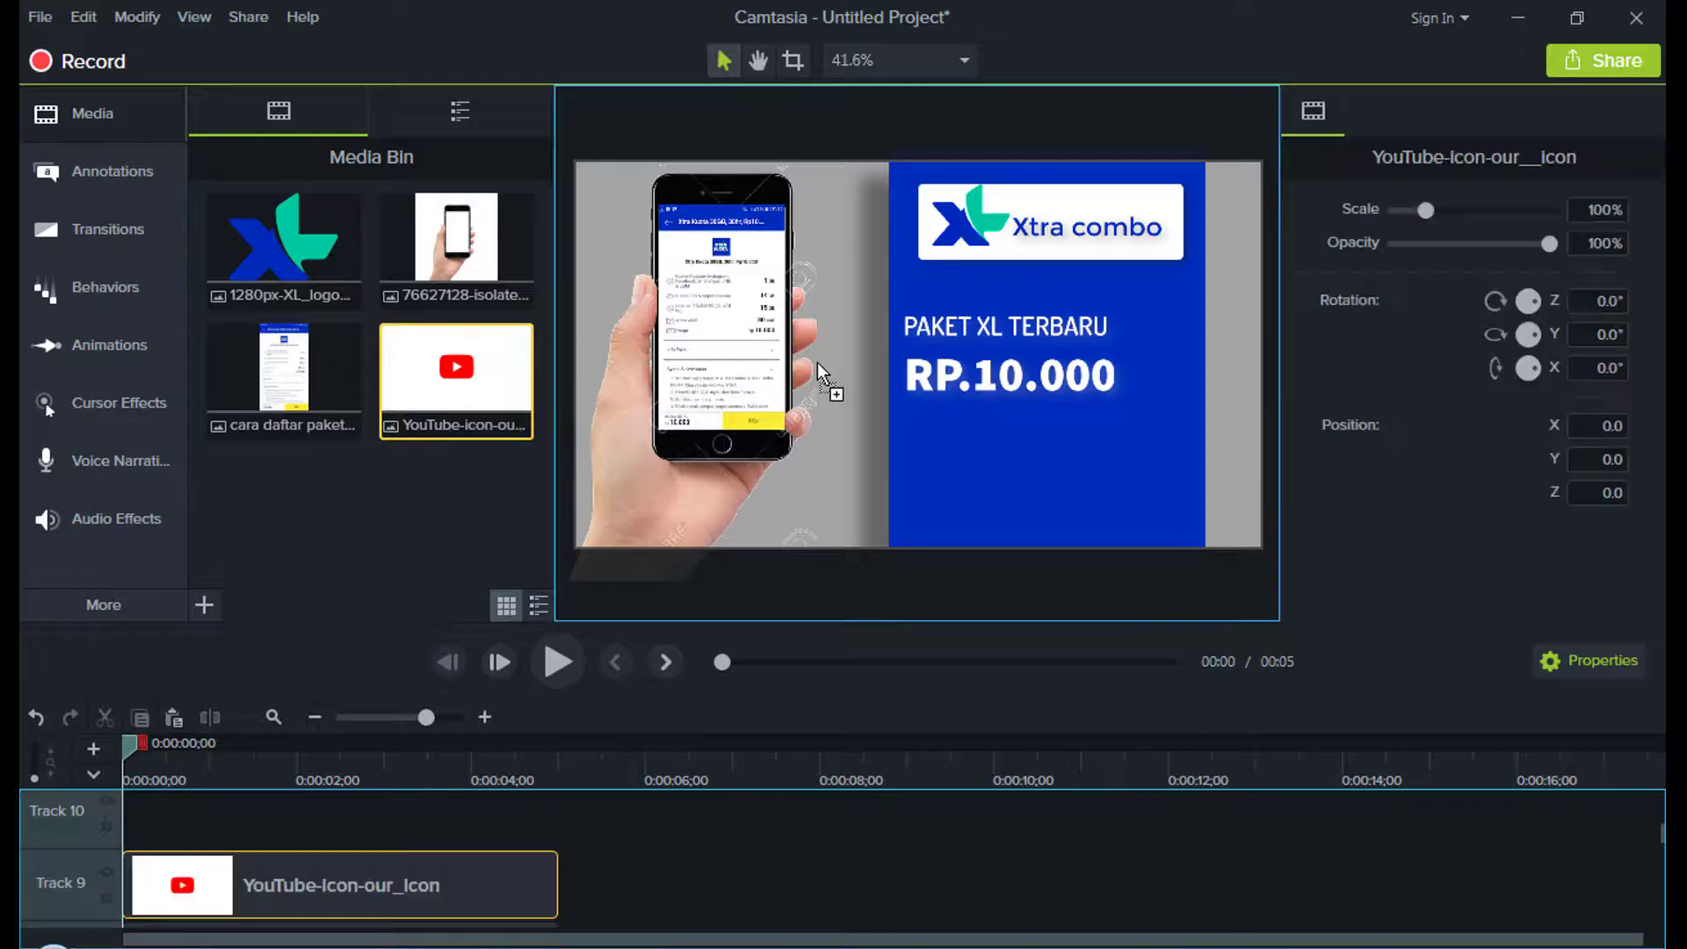
left_click_drag(817, 362, 1028, 383)
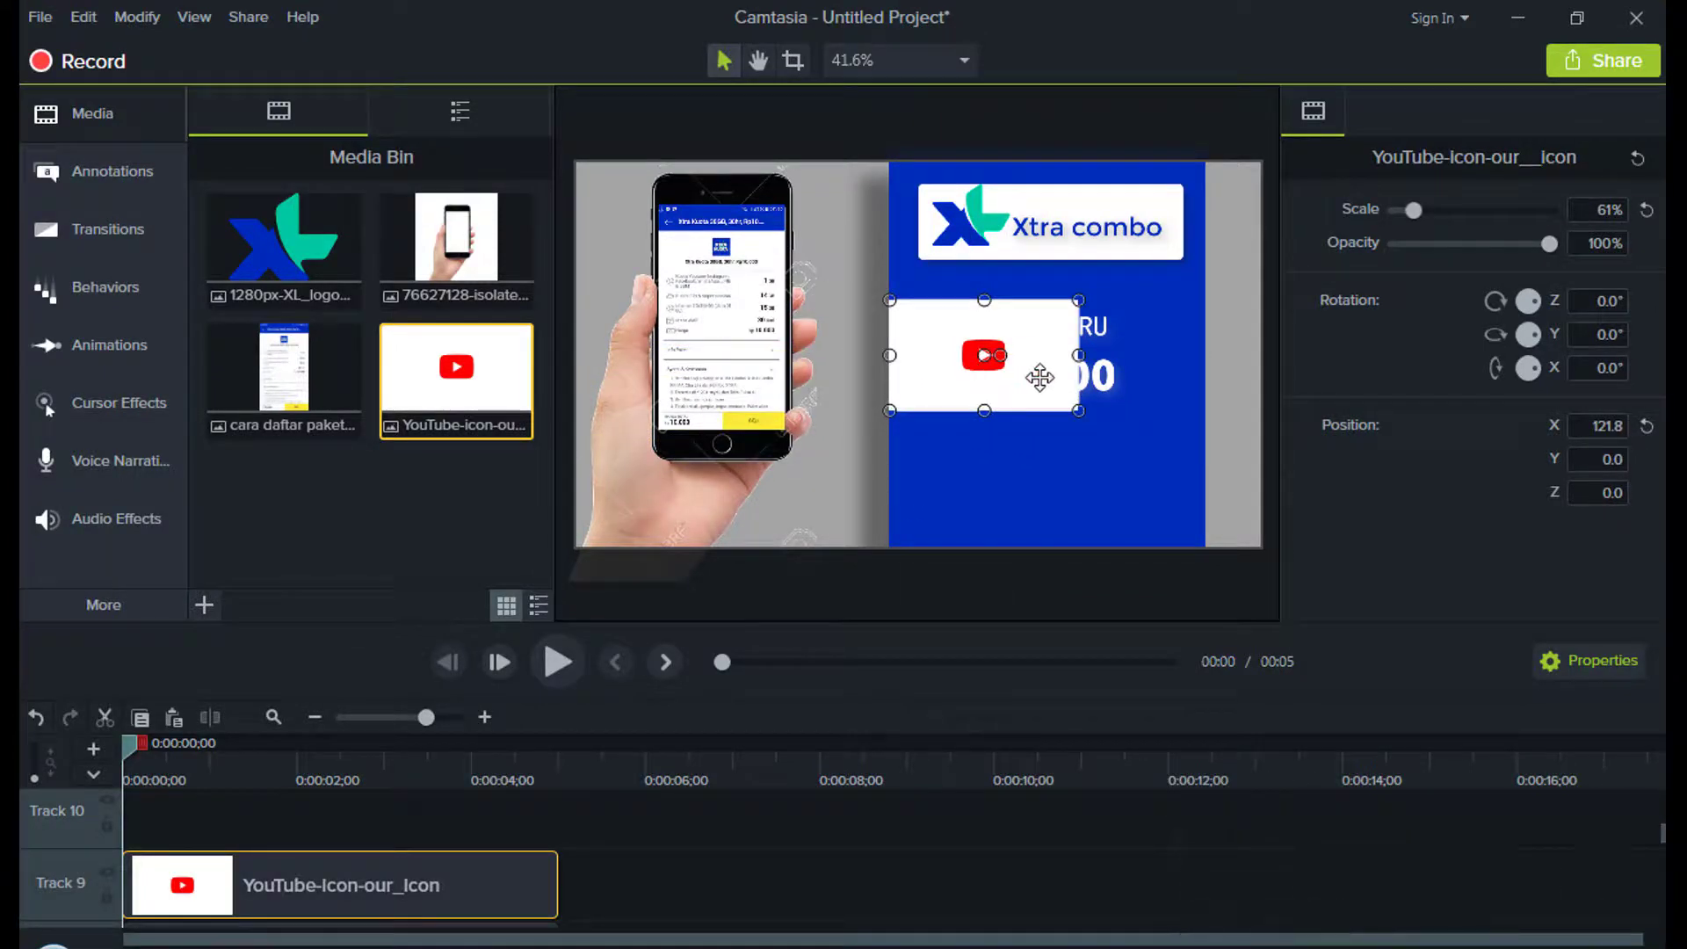
Step: Apply the Remove a Color effect to the YouTube icon, sampling its white background as the colour to remove
right_click(1051, 388)
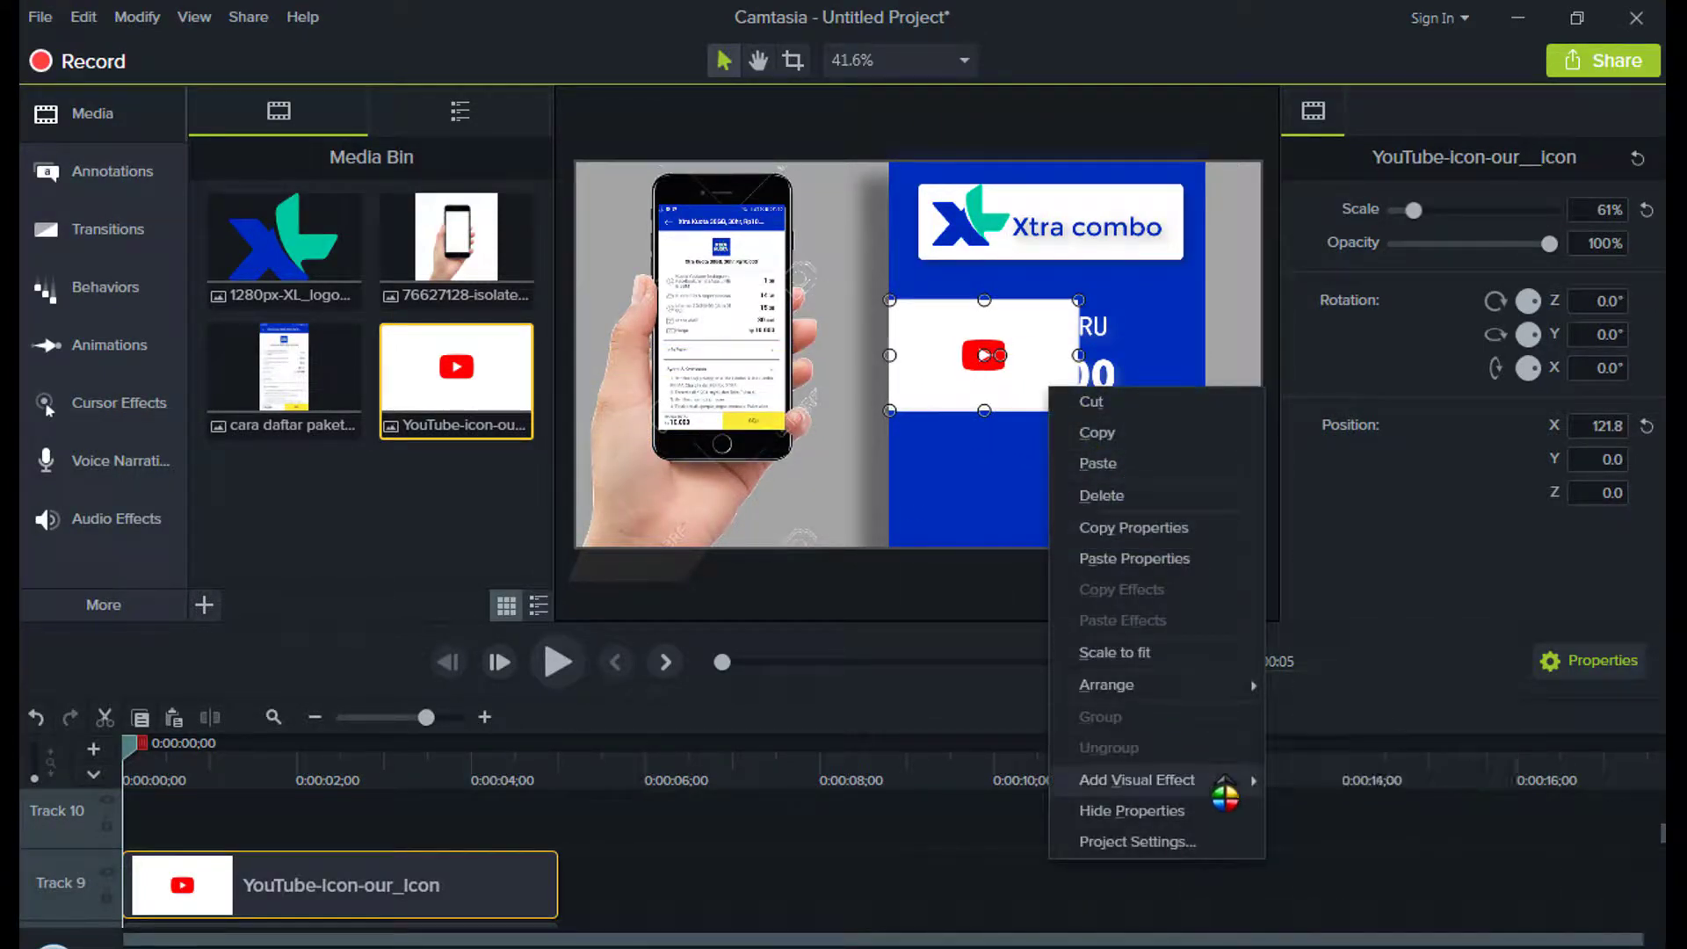
mouse_move(1235, 777)
left_click(1359, 726)
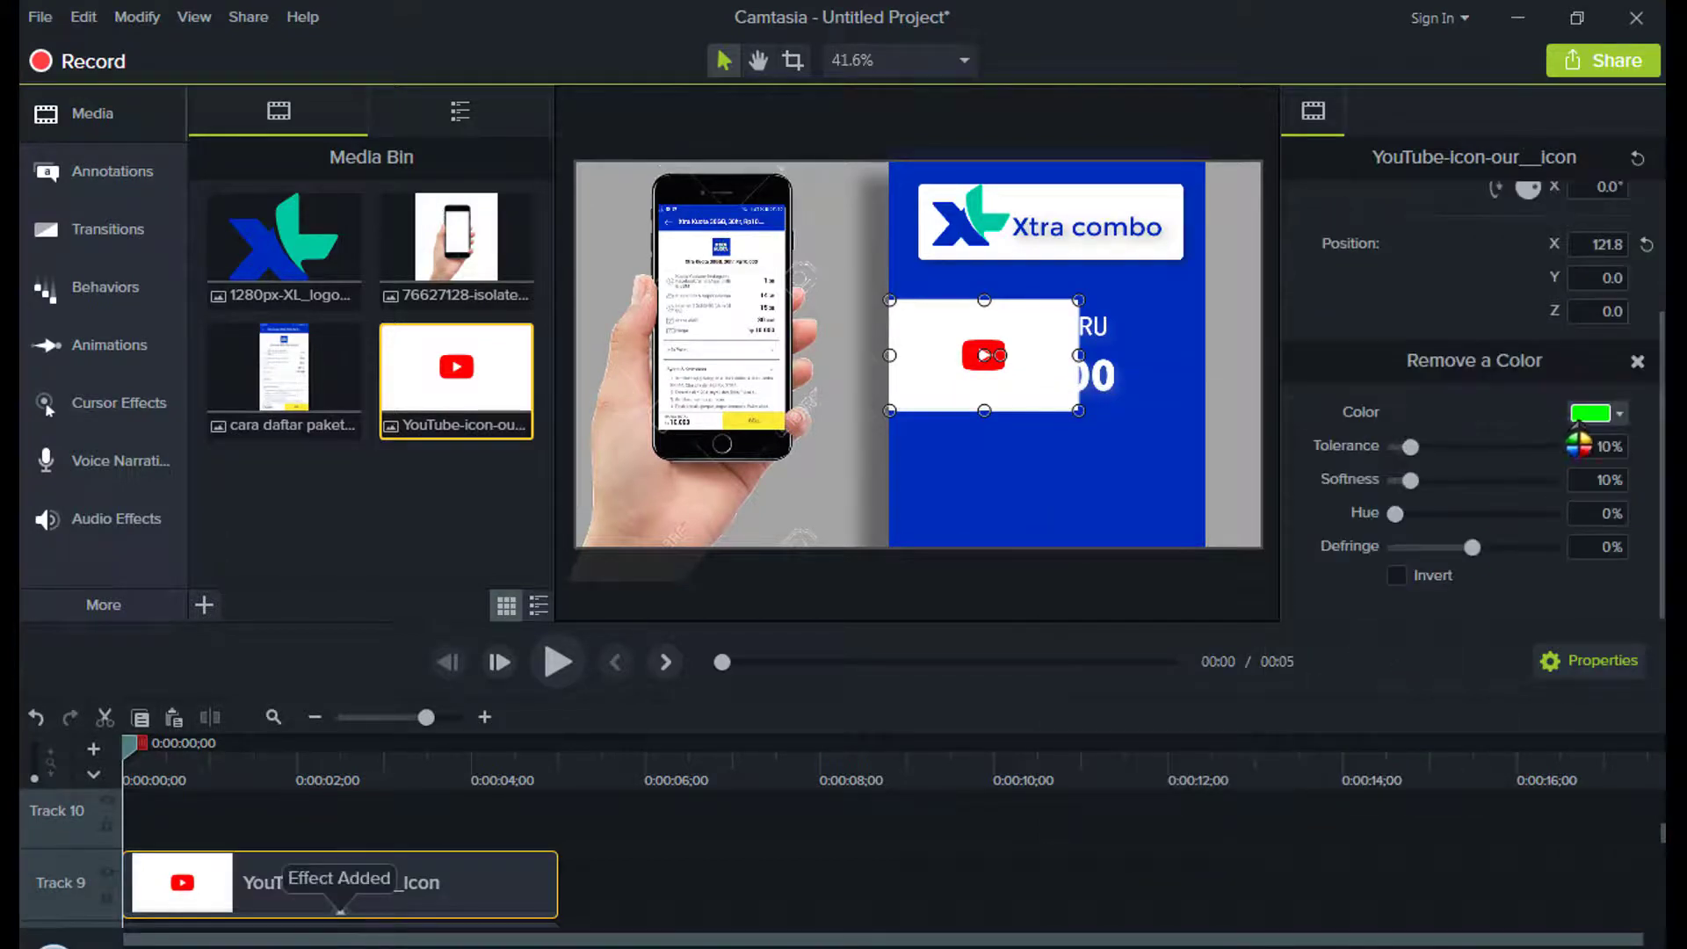
left_click(1596, 413)
left_click(1614, 479)
left_click(1010, 339)
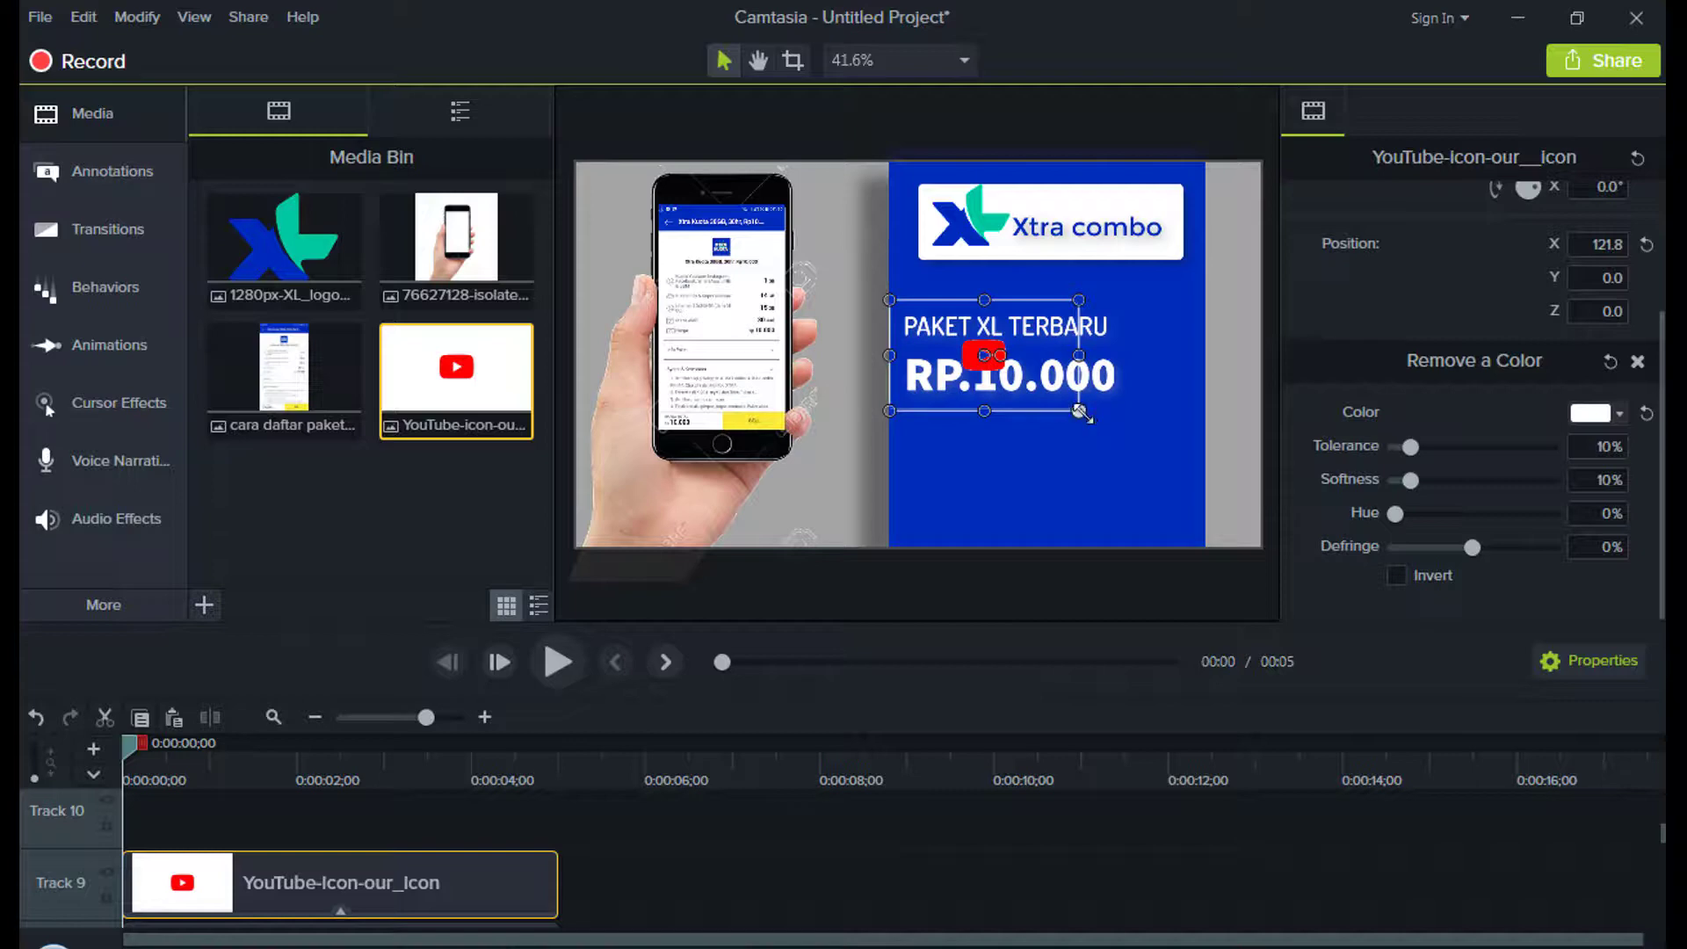
Step: Crop the YouTube icon to its red shape and place it before the right-shifted title at 67.4% scale, X 19.6, Y 68.2
left_click_drag(1081, 412, 1002, 343)
key("alt")
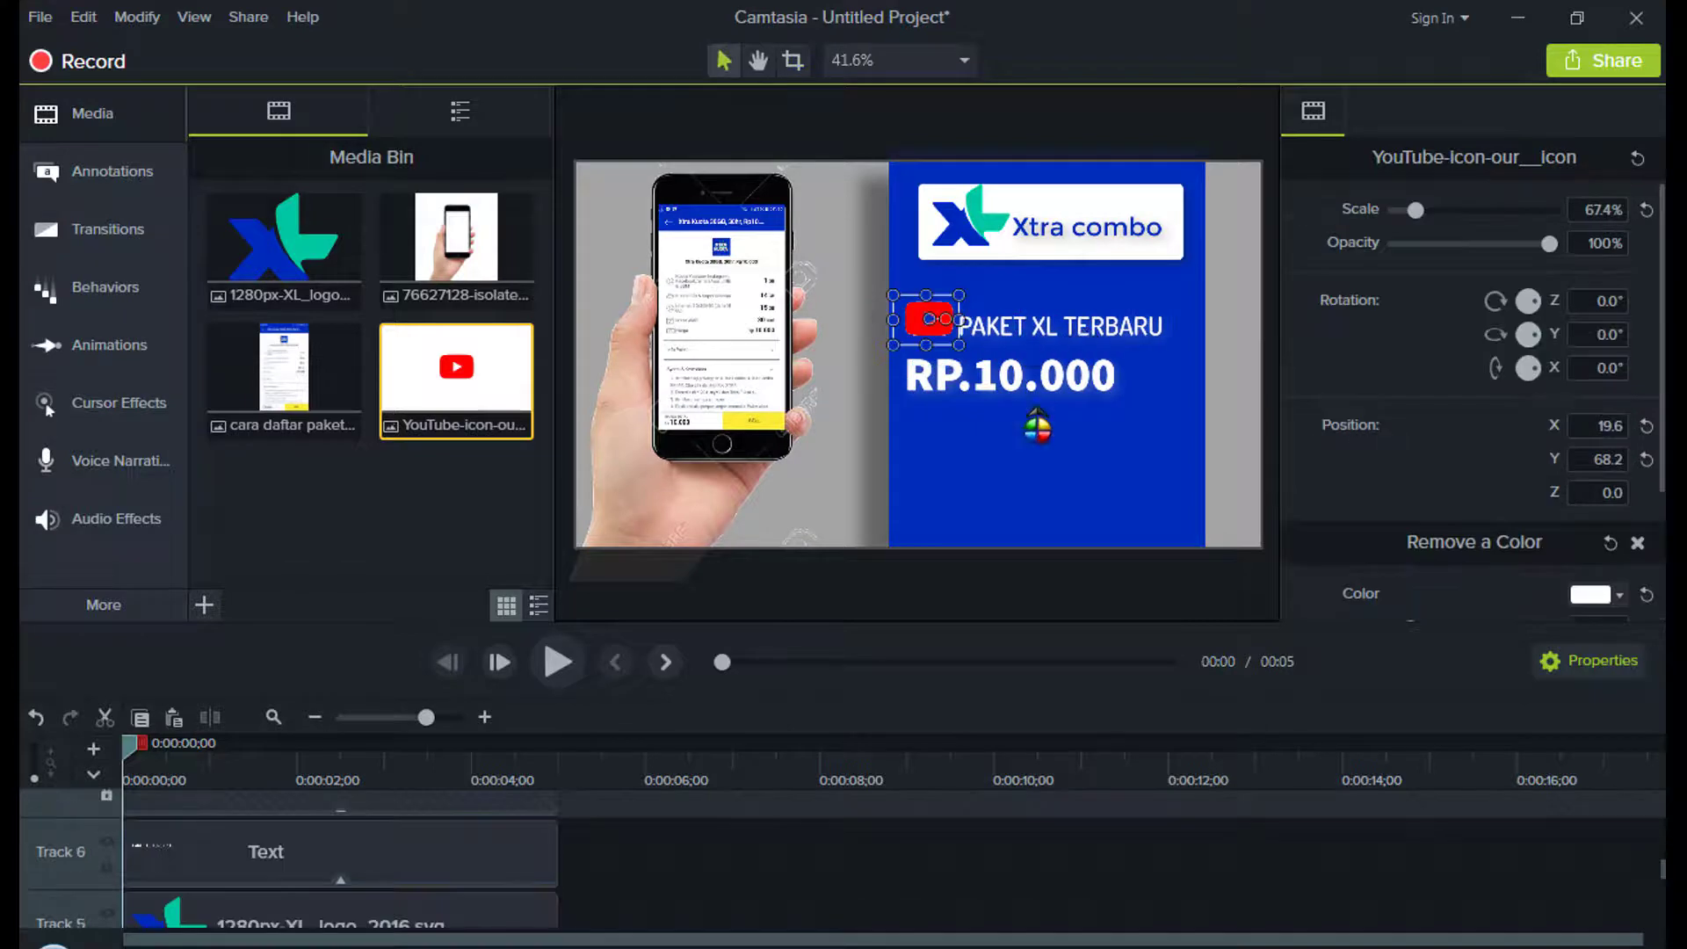
Step: Add a basic line annotation upright after the YouTube icon at X 83.0, Y 91.4, and shift the title clear of it to X 290.4
left_click(112, 171)
left_click(283, 119)
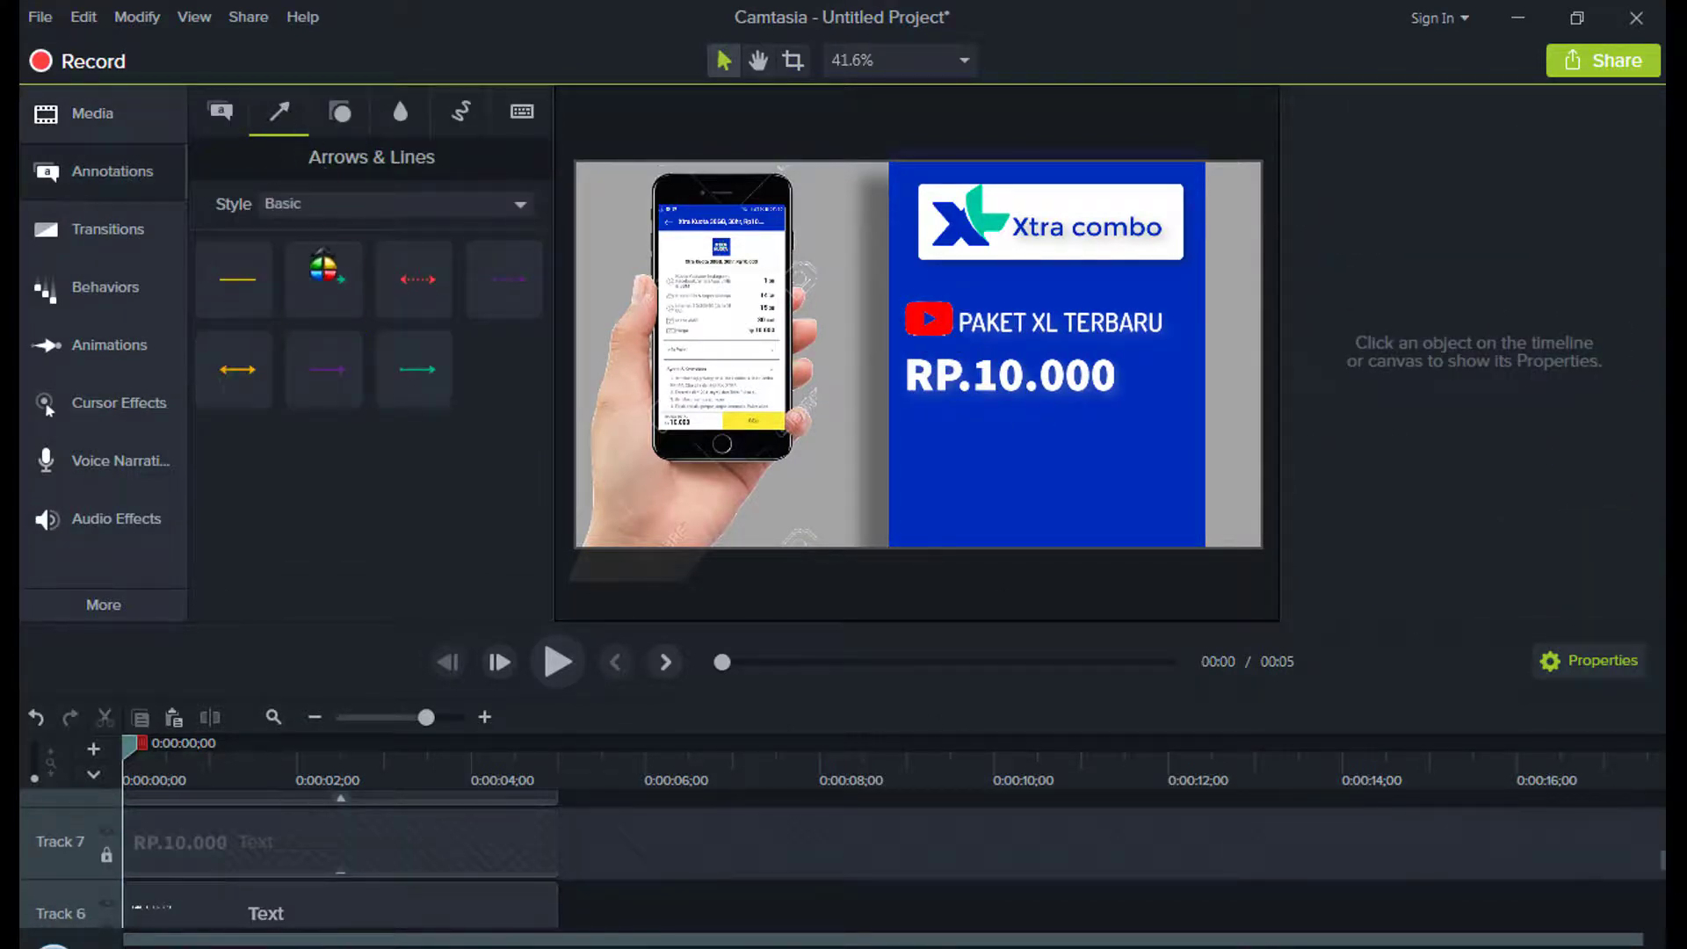
left_click_drag(239, 281, 919, 464)
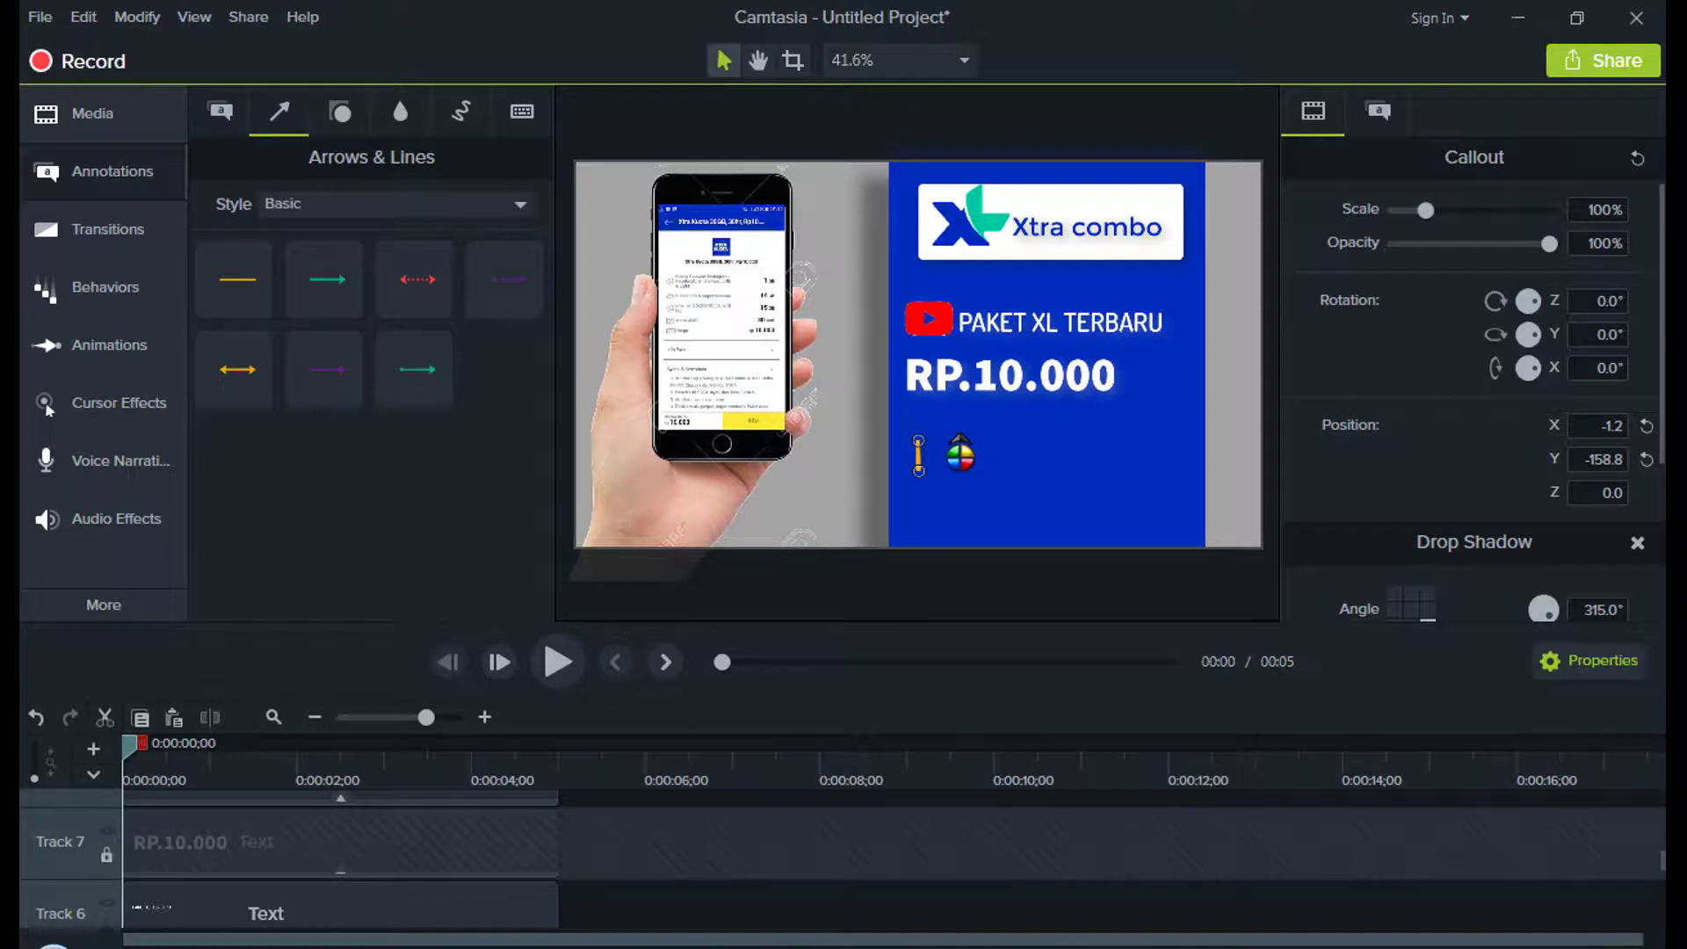
left_click_drag(918, 455, 959, 320)
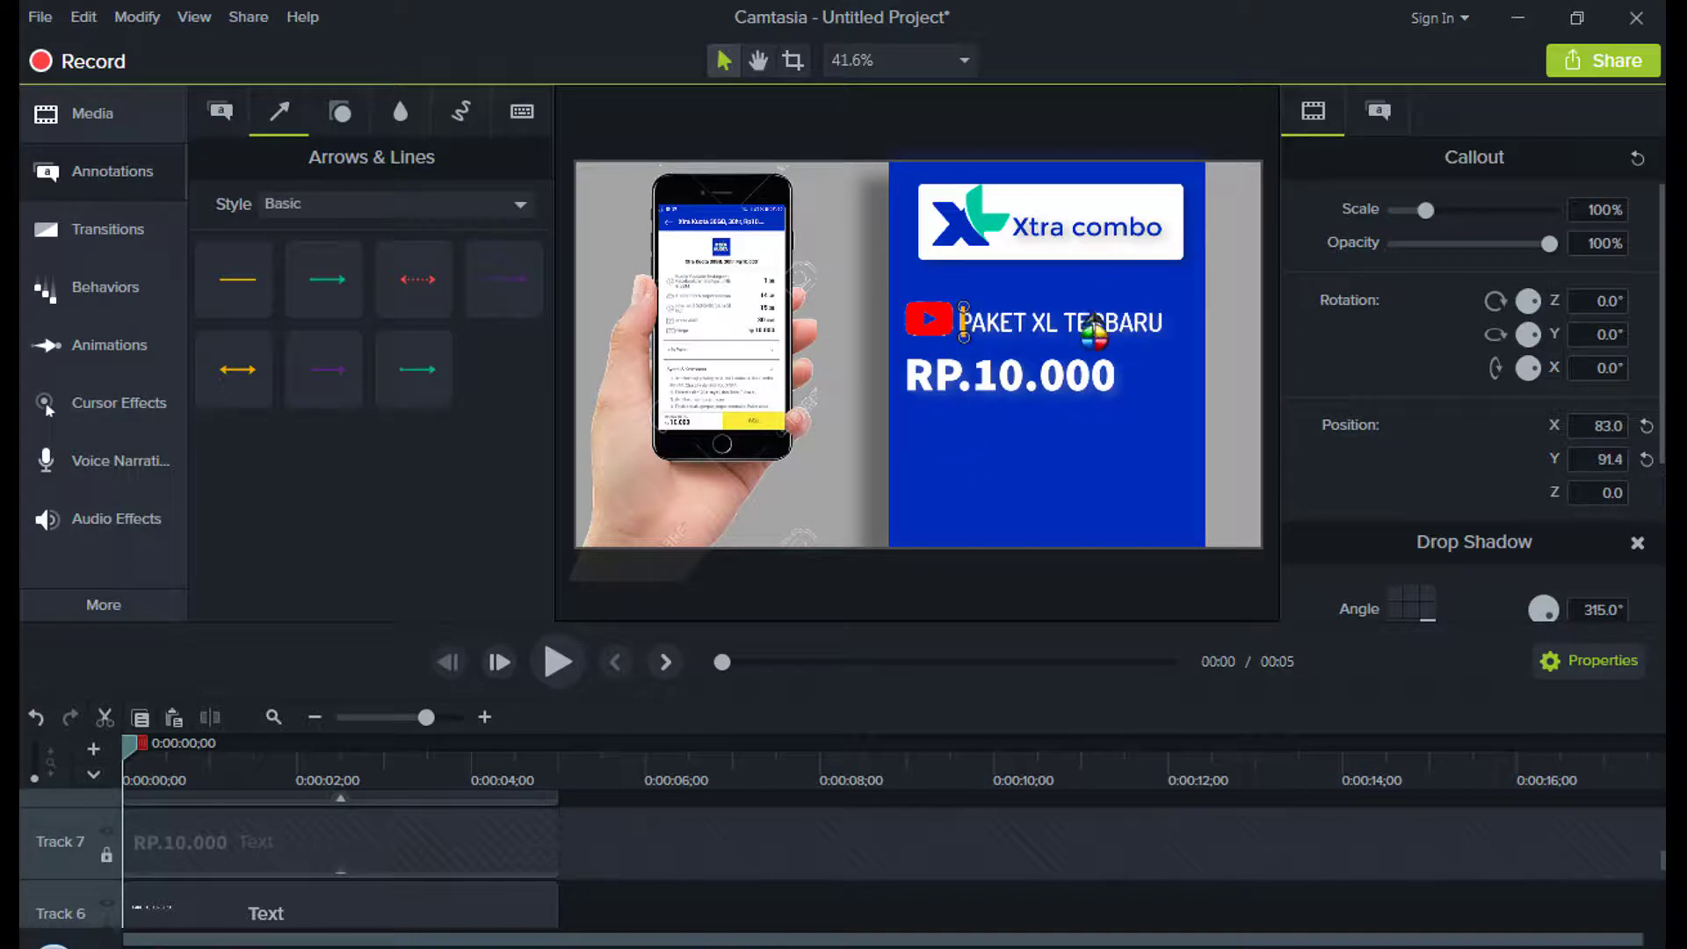
left_click(549, 905)
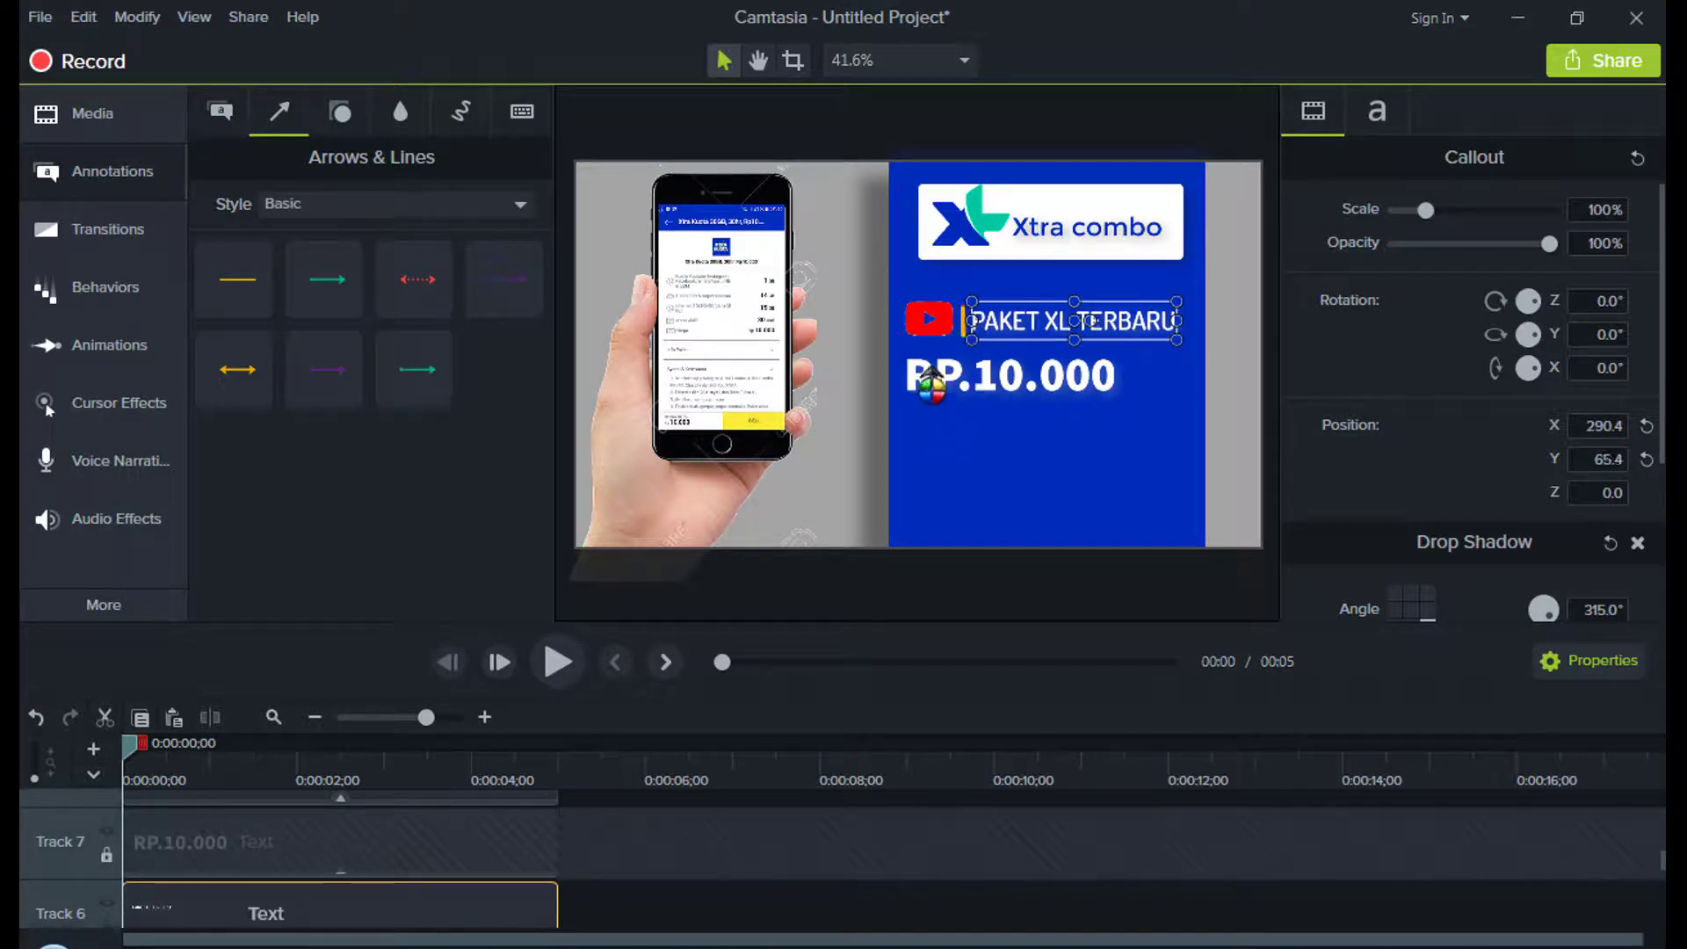
Step: Change the colour of the vertical divider line between the YouTube icon and the title to white
left_click(963, 321)
scroll(1459, 369, "down", 3)
left_click(1379, 111)
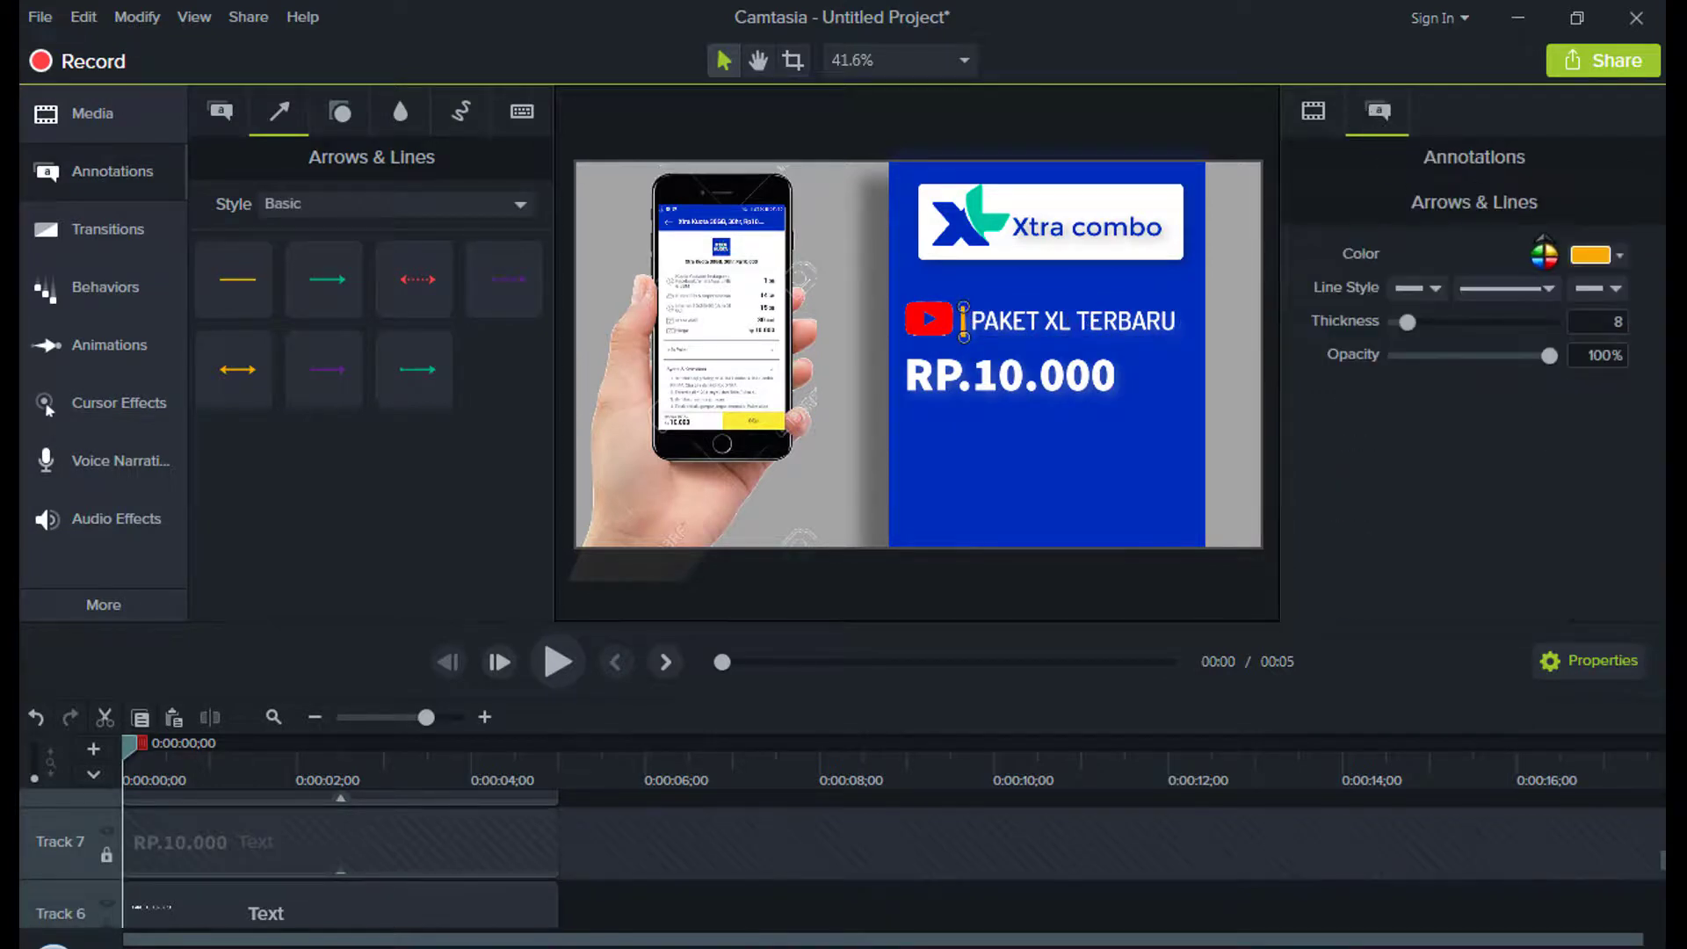
left_click(1594, 254)
left_click(1406, 304)
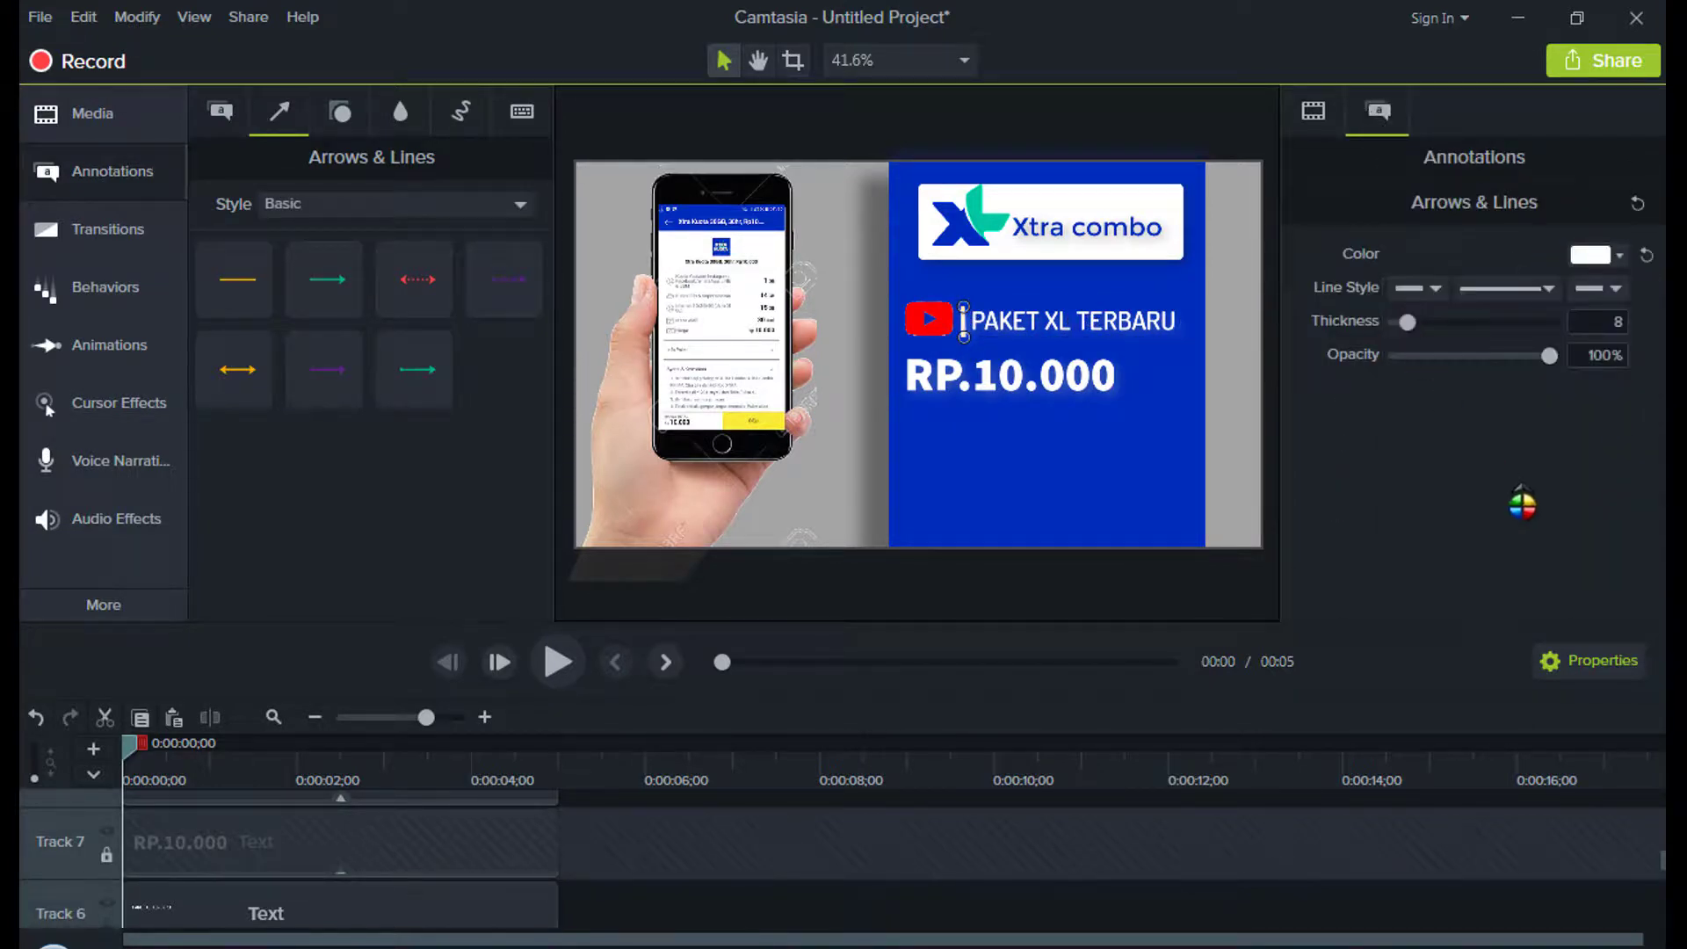
Step: Nudge the YouTube icon down to Y 61.0 so it lines up with the divider and title
left_click(920, 317)
key("Down")
key("Down")
key("Down")
key("Down")
key("Down")
key("Down")
key("Down")
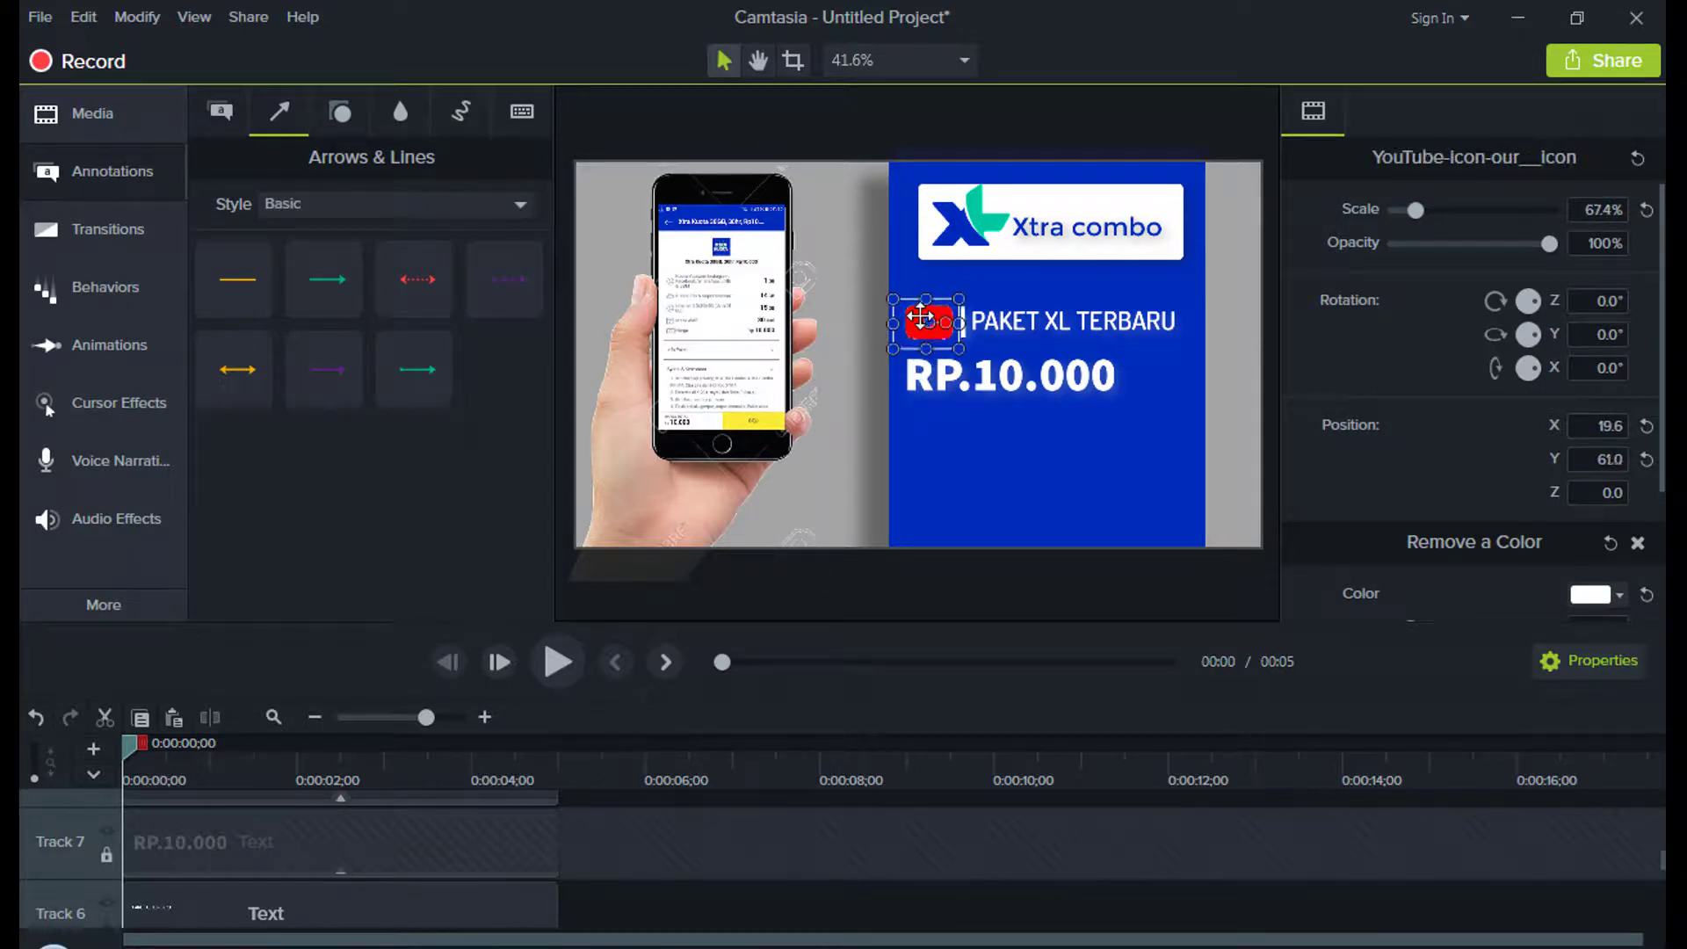
left_click(790, 914)
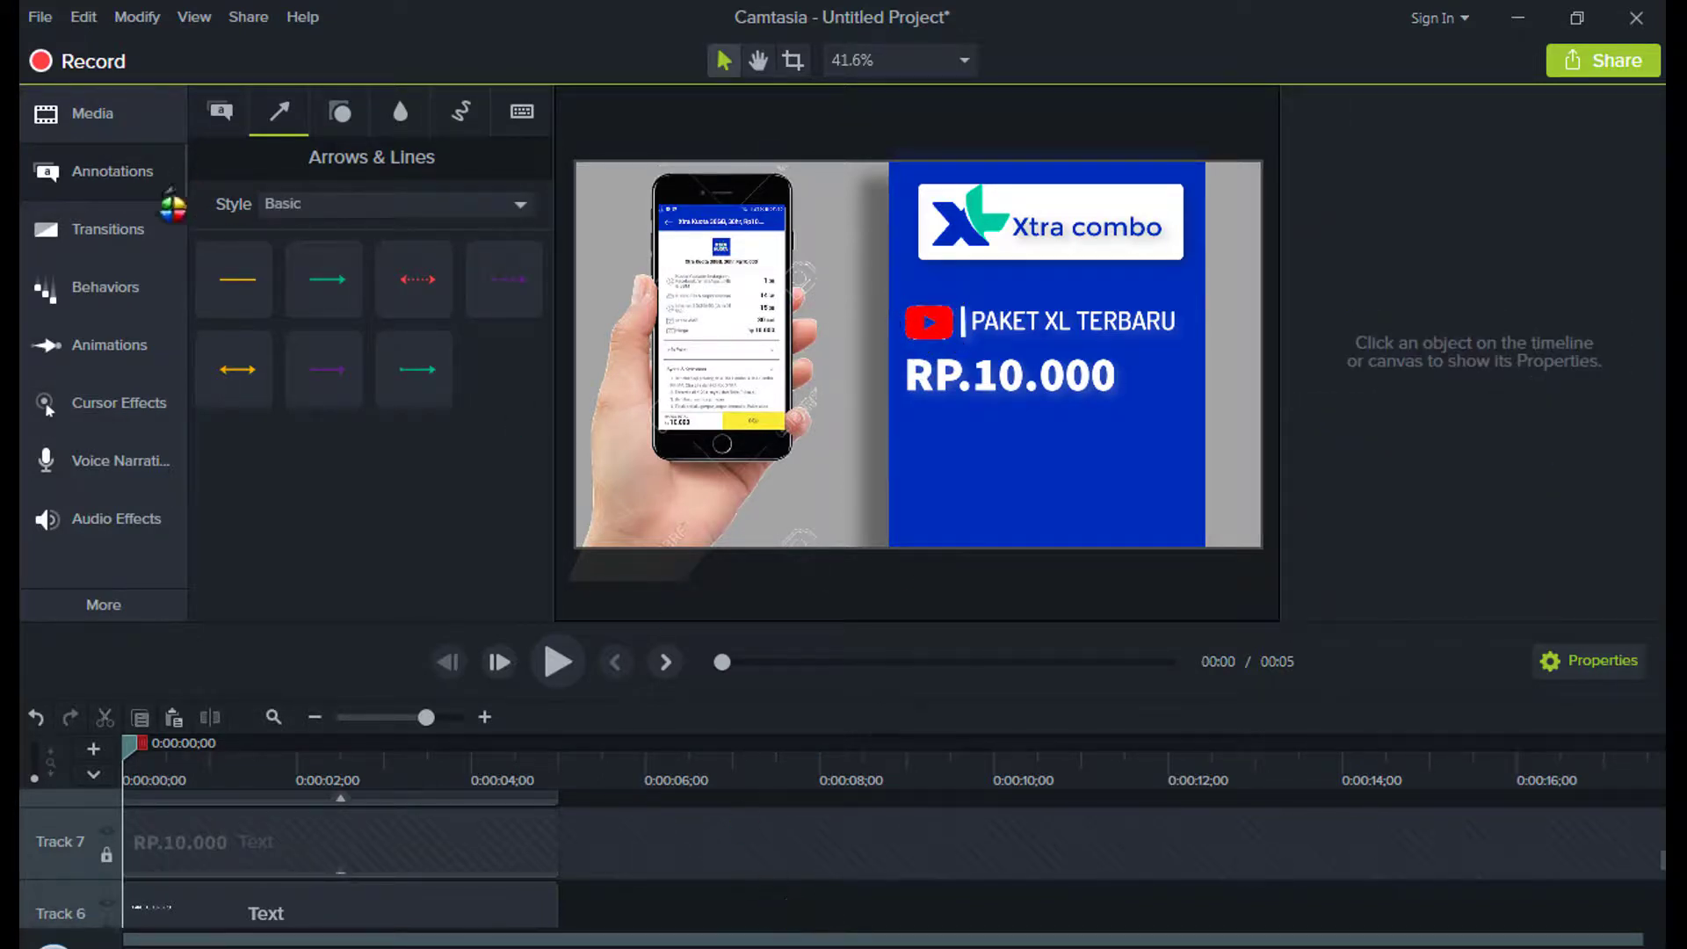
Step: Add a white rectangle below the price on the blue panel's left half and enlarge it up to the price's lower edge
left_click(220, 110)
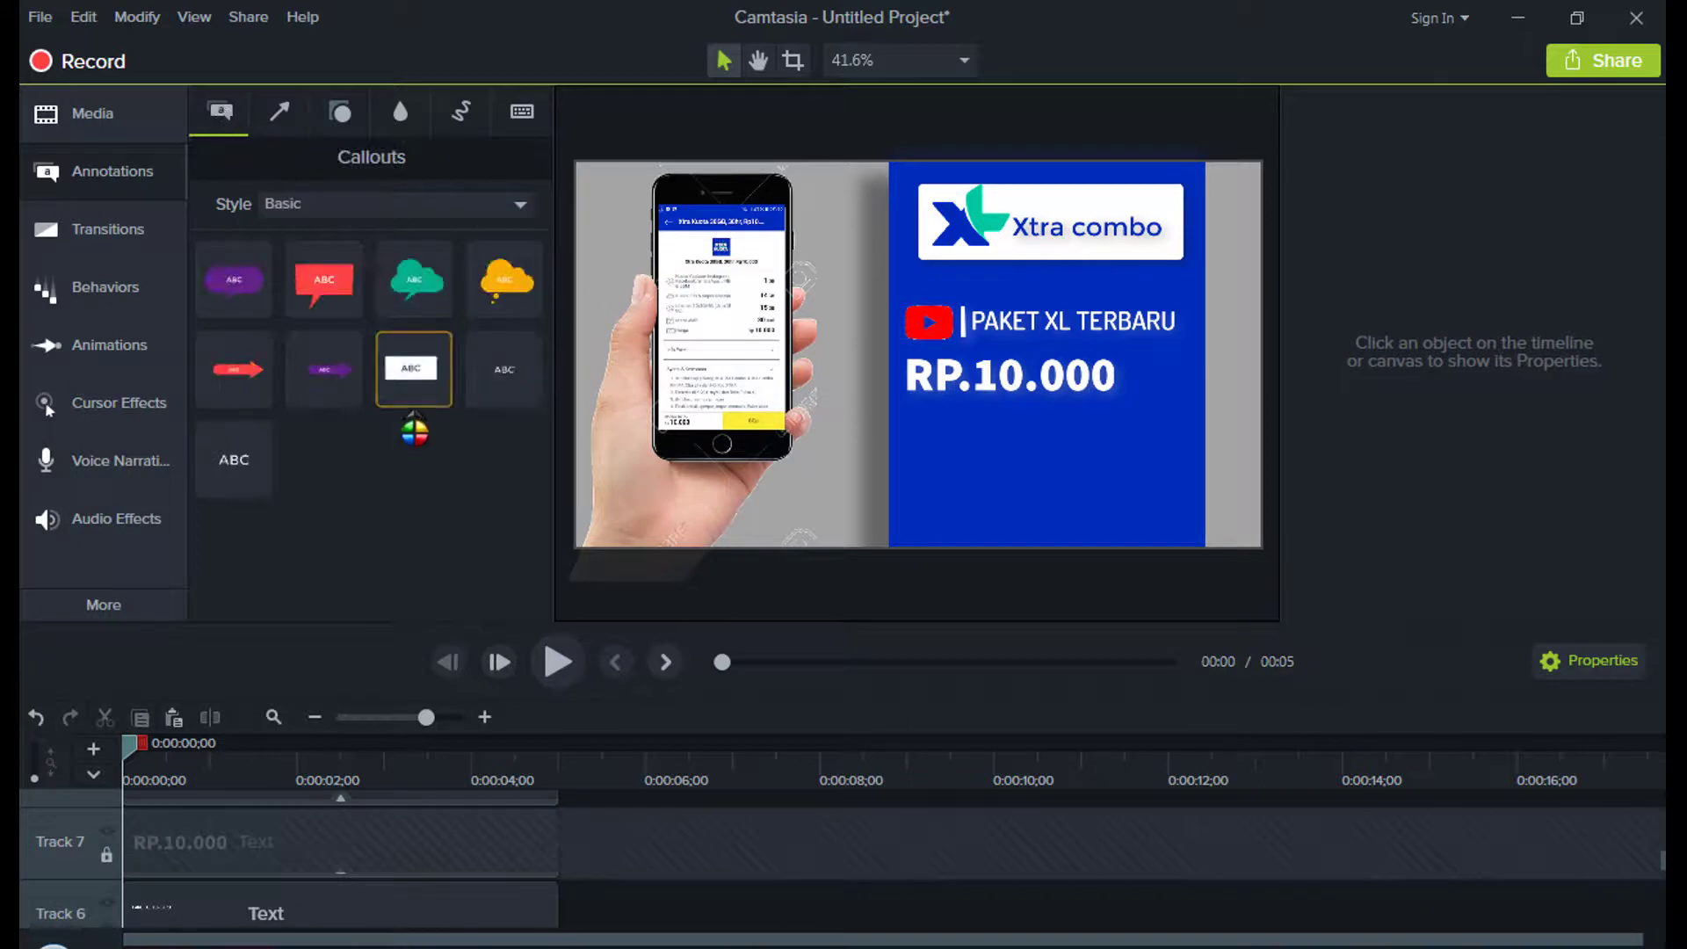
left_click(340, 110)
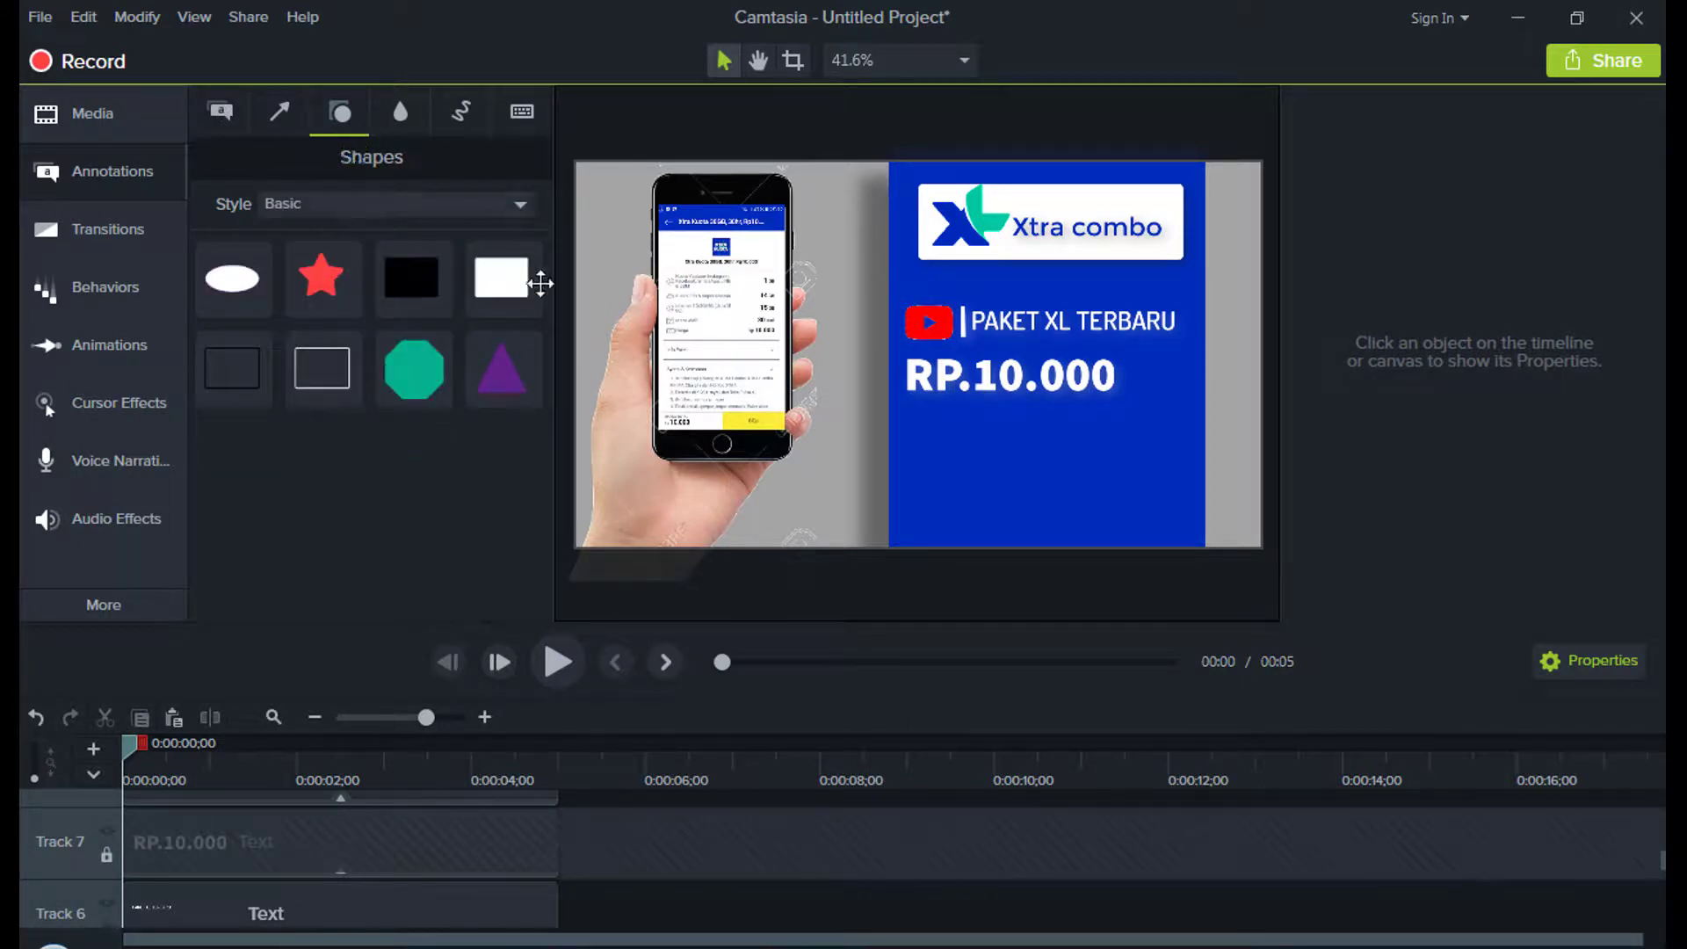
left_click_drag(651, 375, 974, 478)
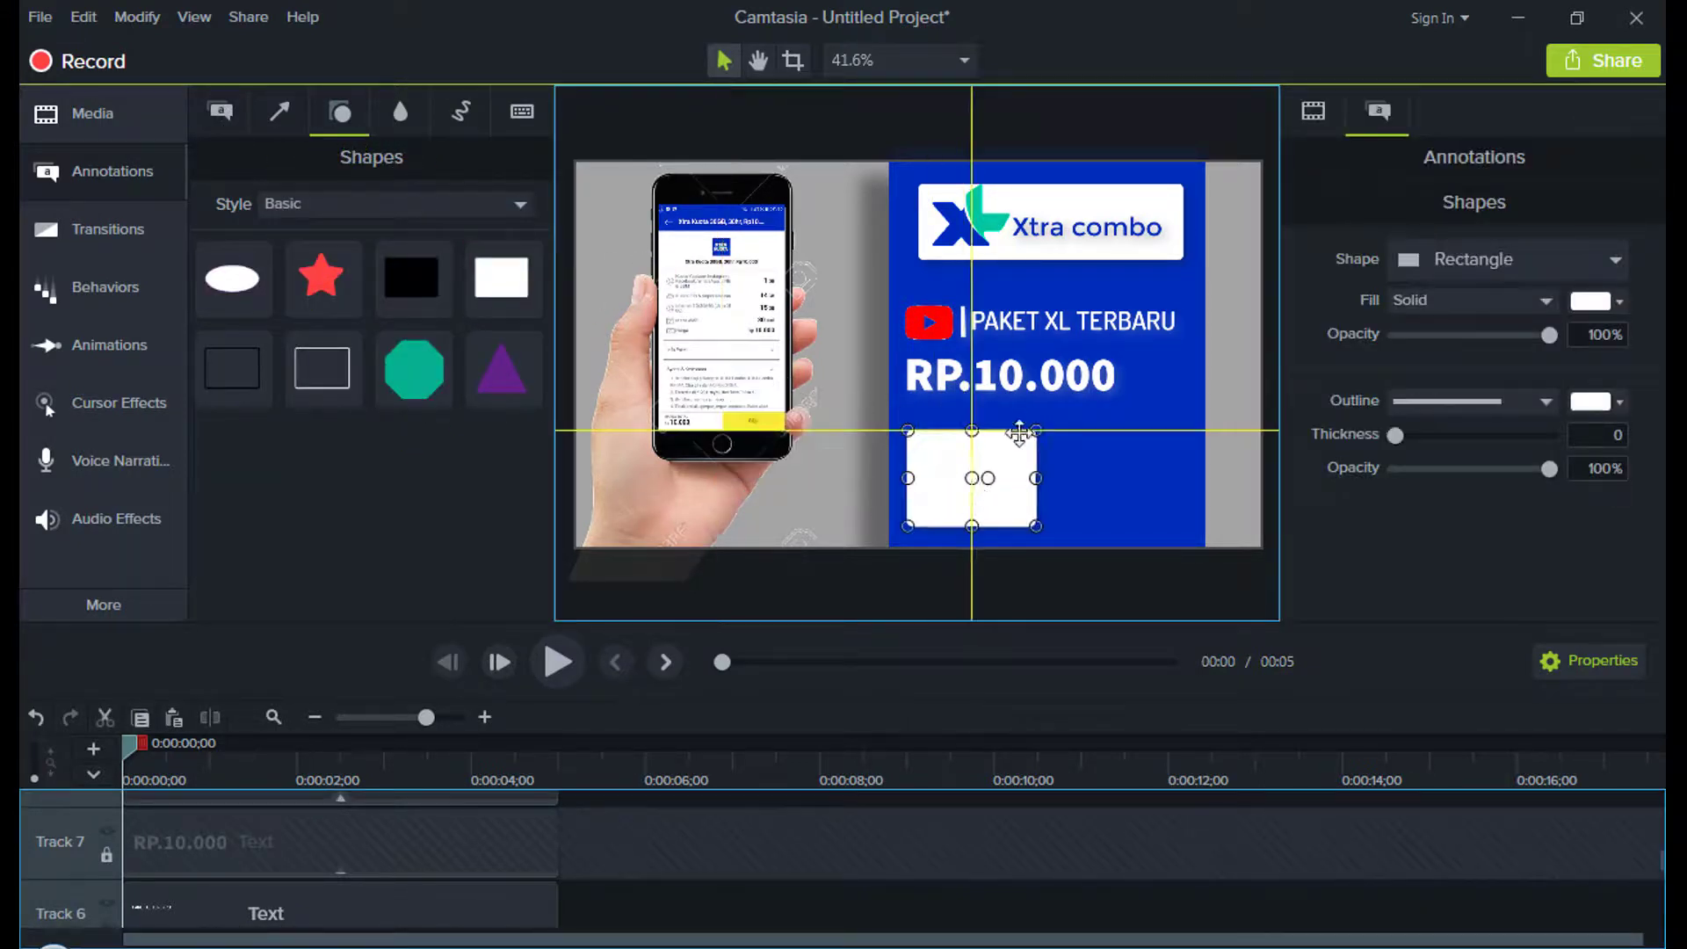
left_click_drag(1039, 427, 1047, 429)
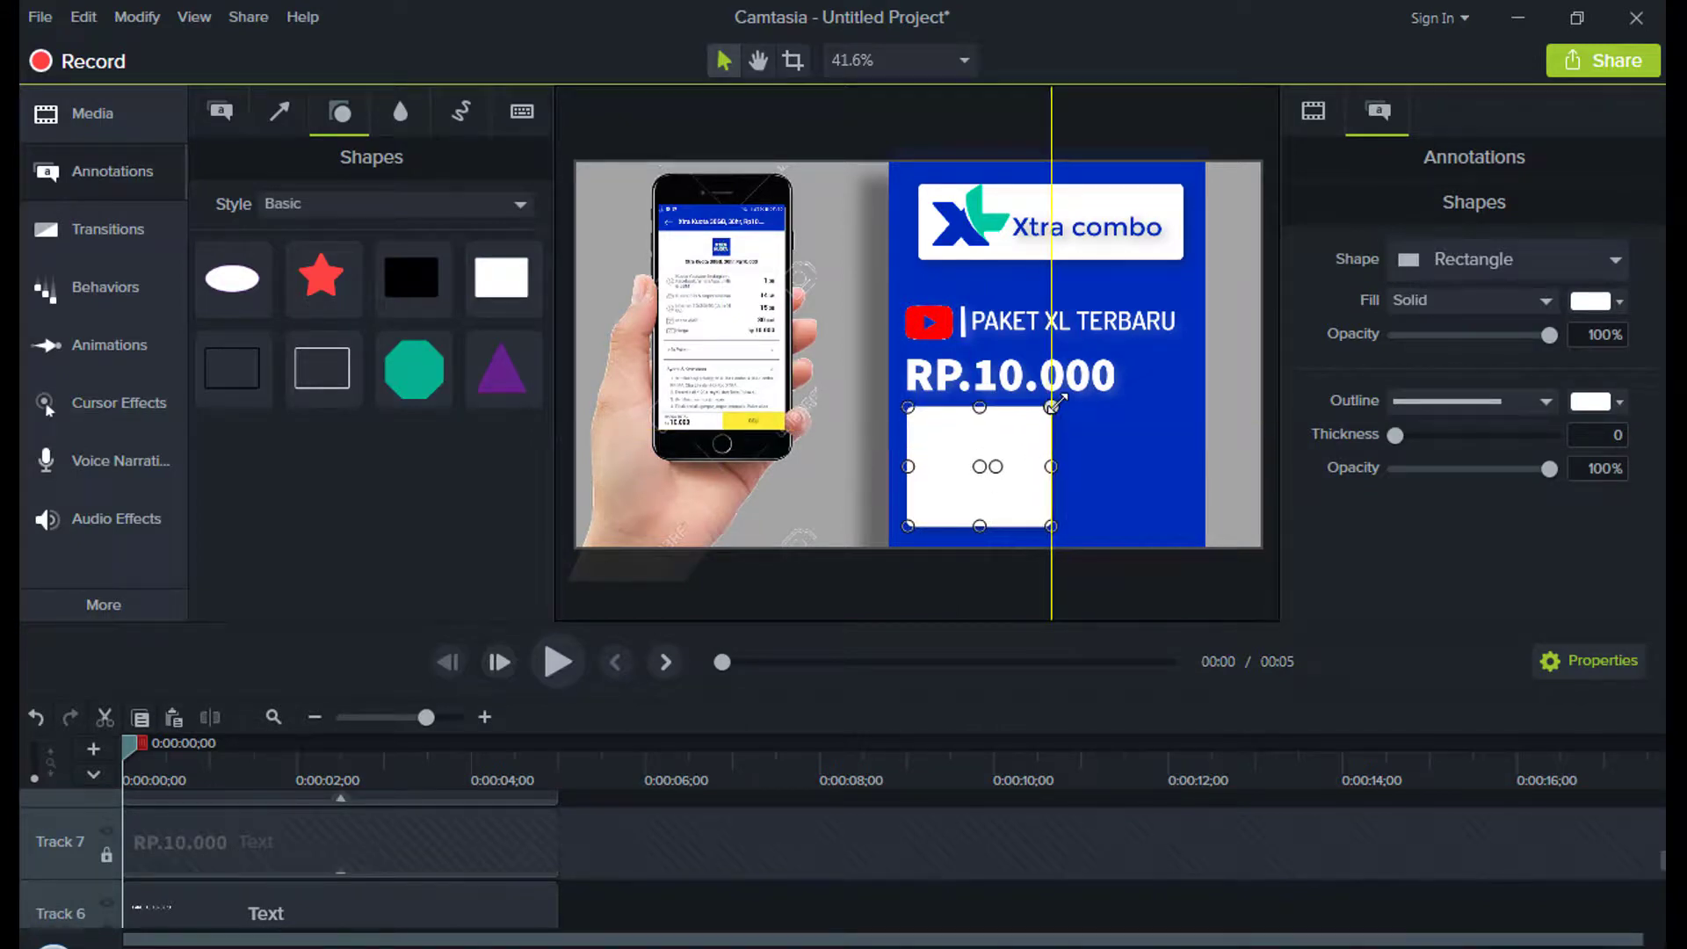
left_click_drag(1023, 485, 994, 472)
Step: Add a second white rectangle beside the first at the same height, leaving a narrow blue gap between them
left_click_drag(495, 273, 1114, 470)
key("Right")
key("Right")
key("Right")
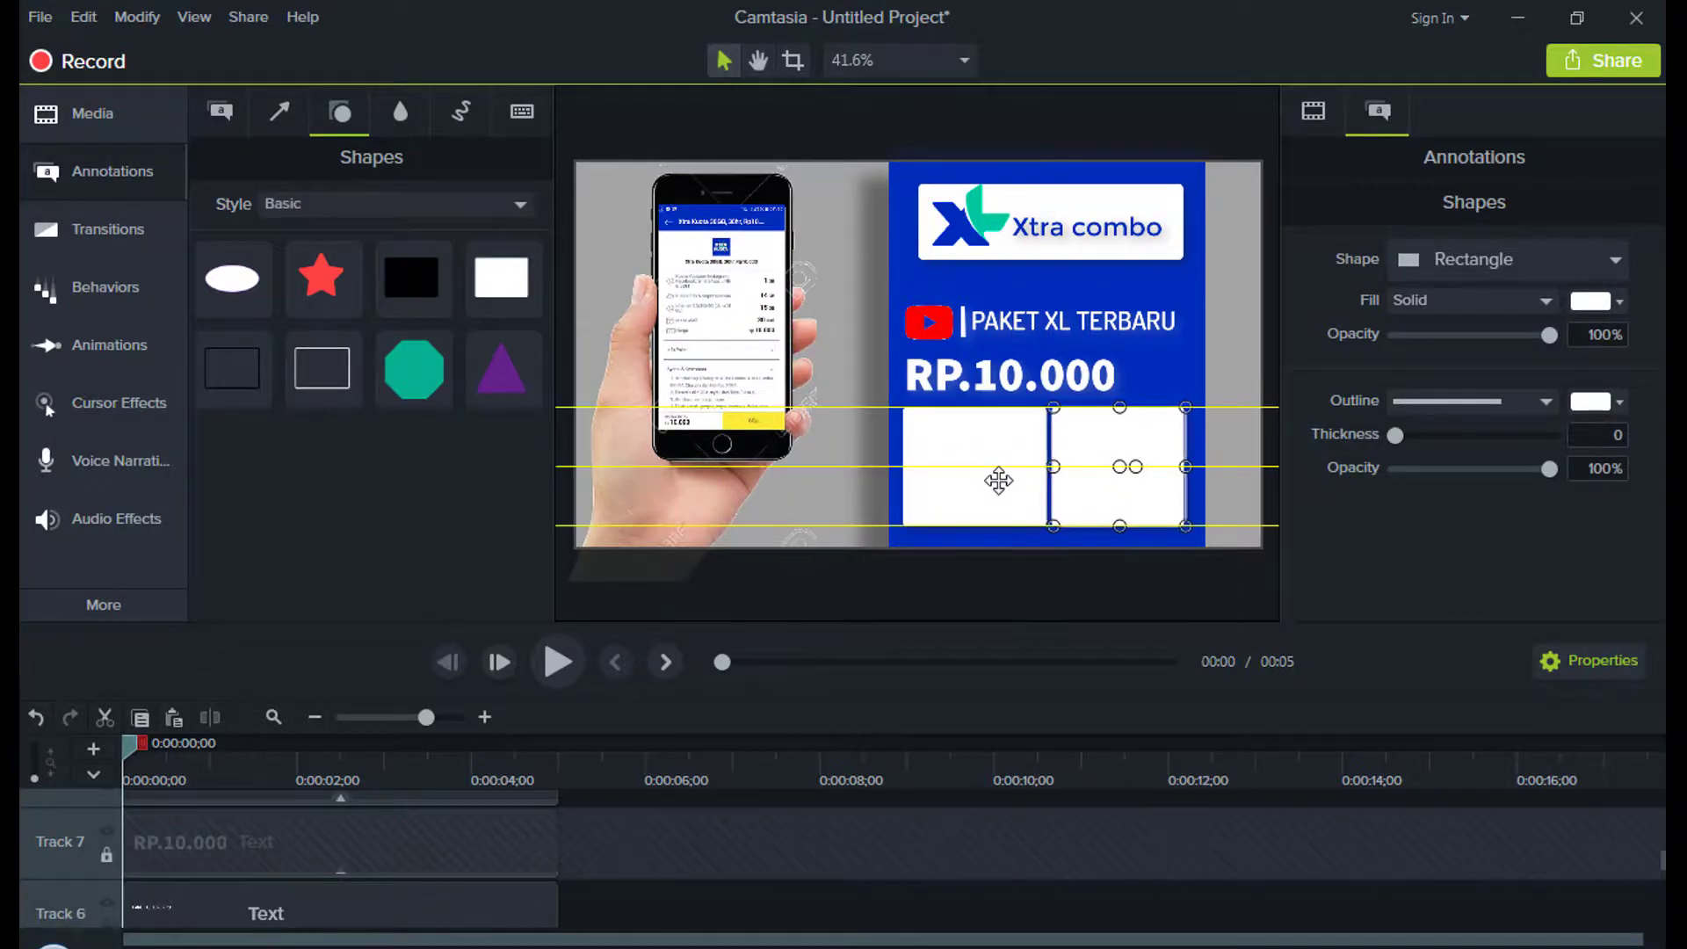
key("Left")
key("Left")
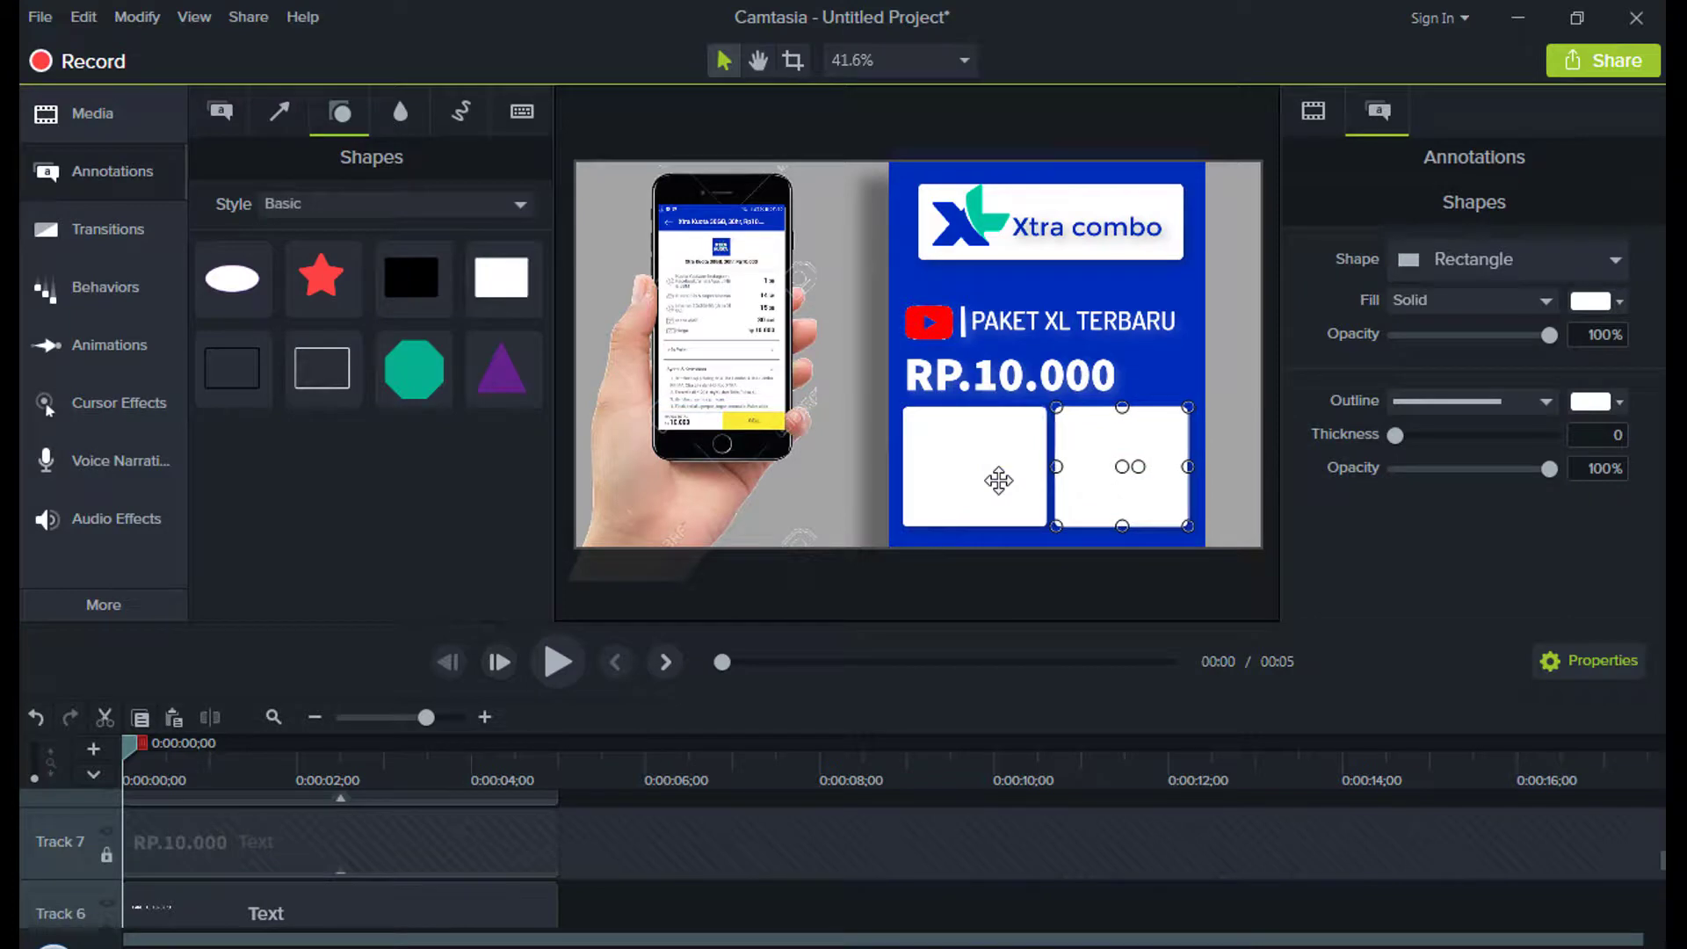
Step: Set the fill of both white rectangles below the price to the yellow swatch
left_click(994, 497)
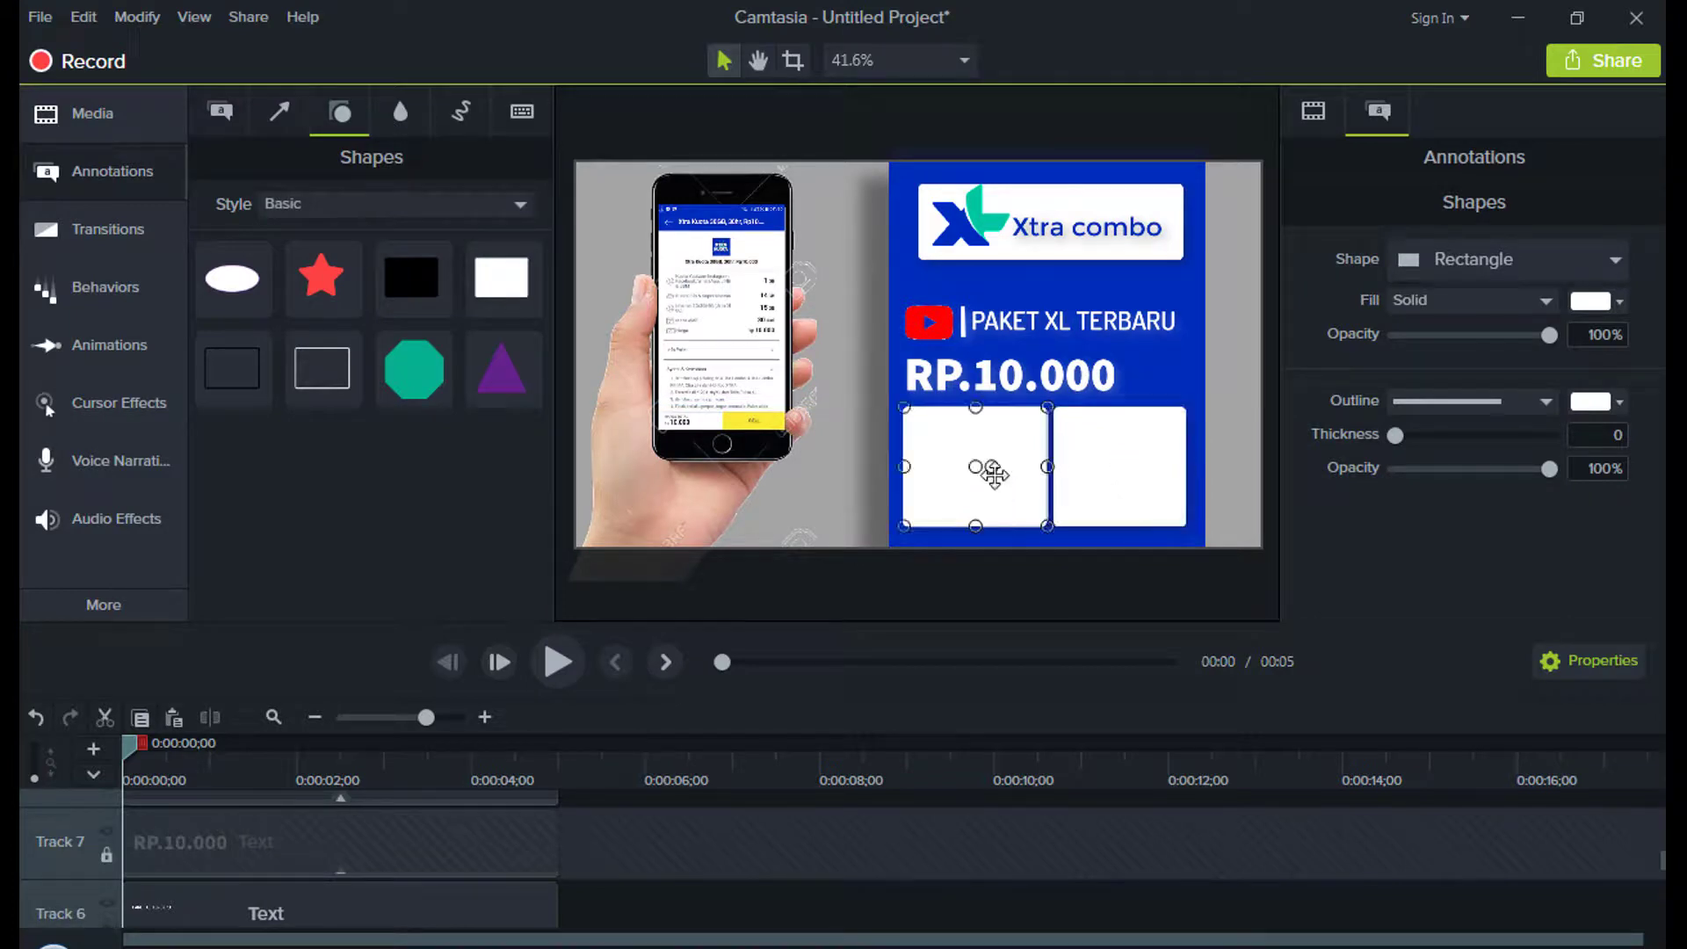
left_click(1596, 301)
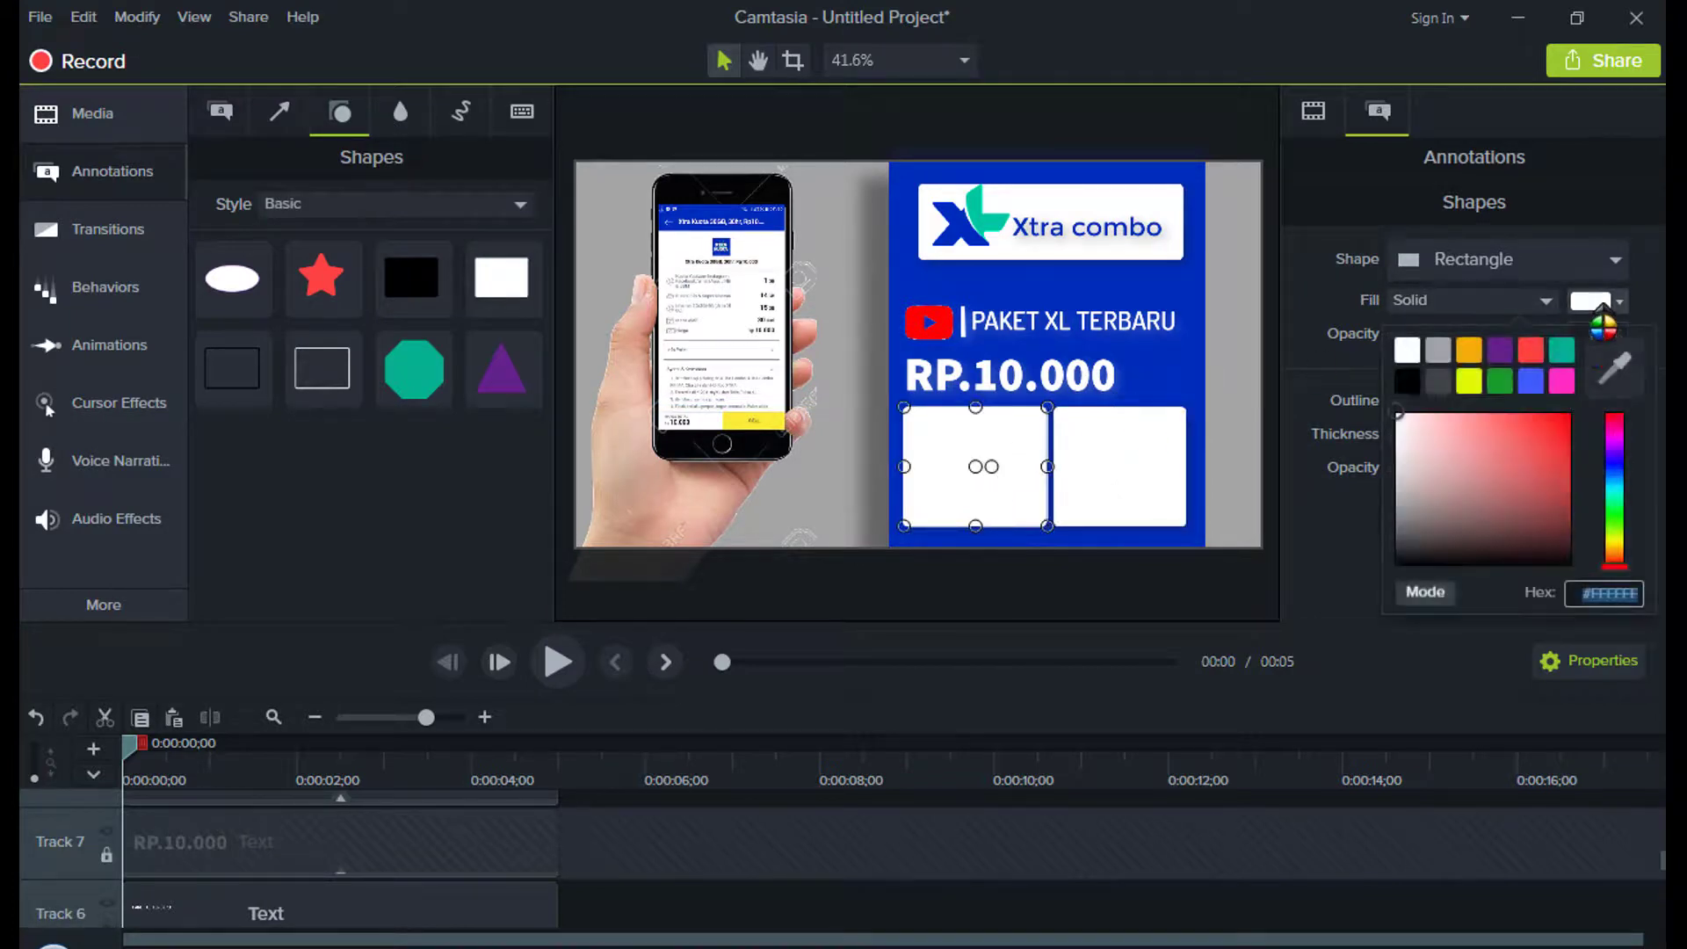
left_click(1472, 384)
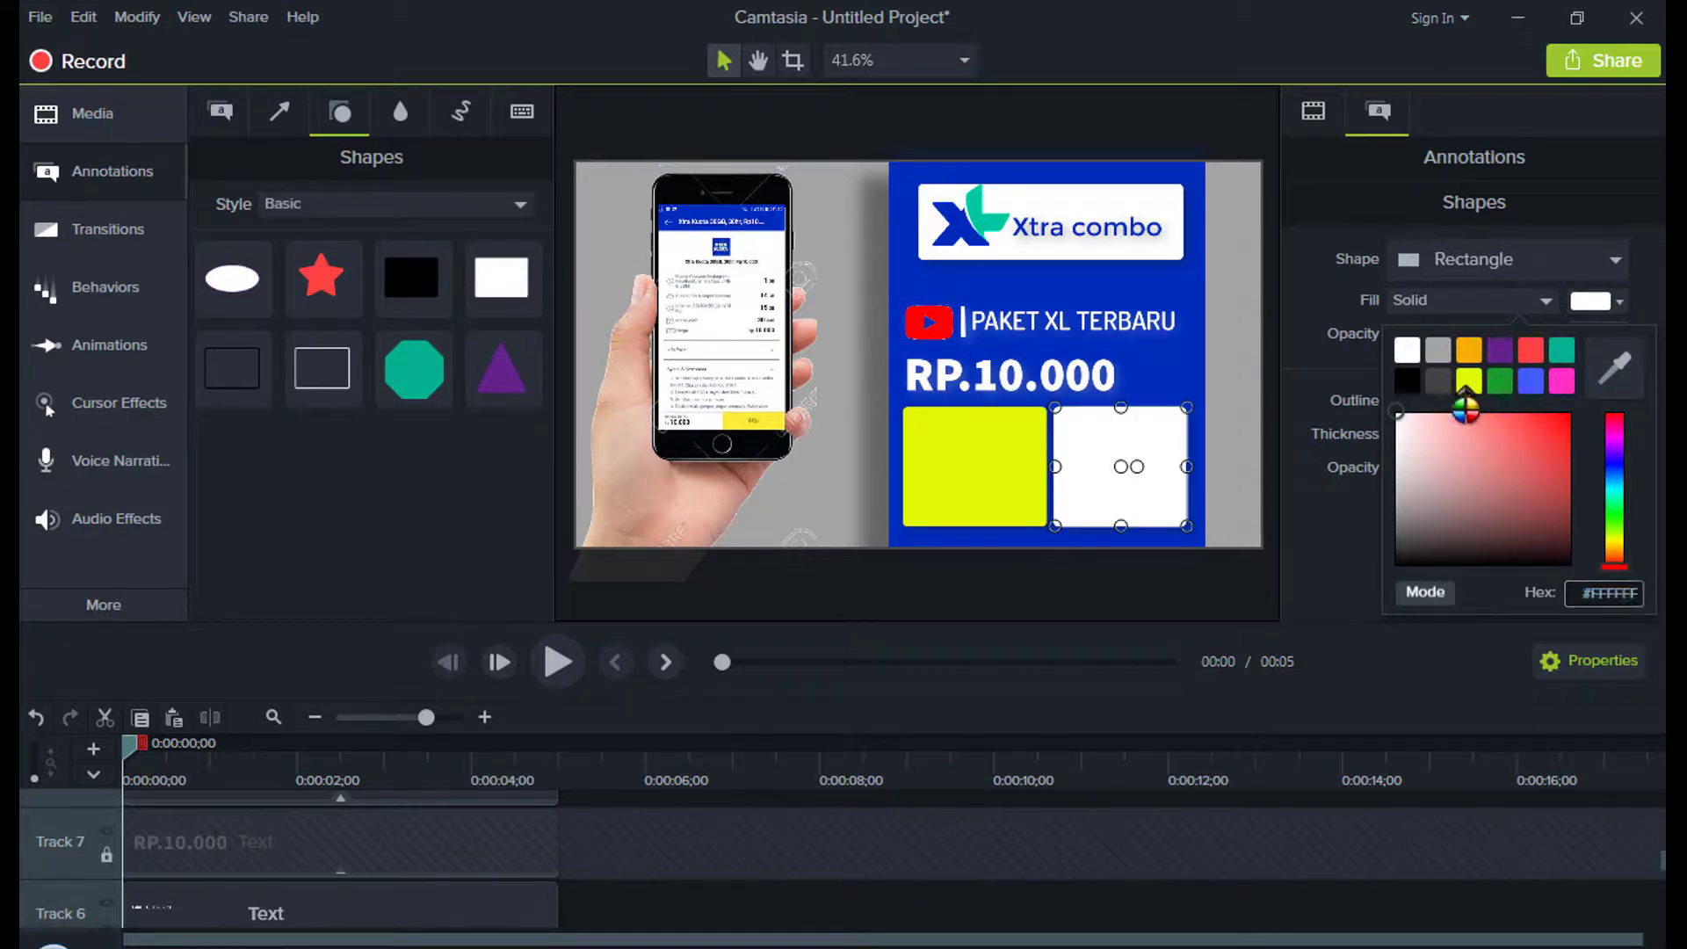
left_click(997, 611)
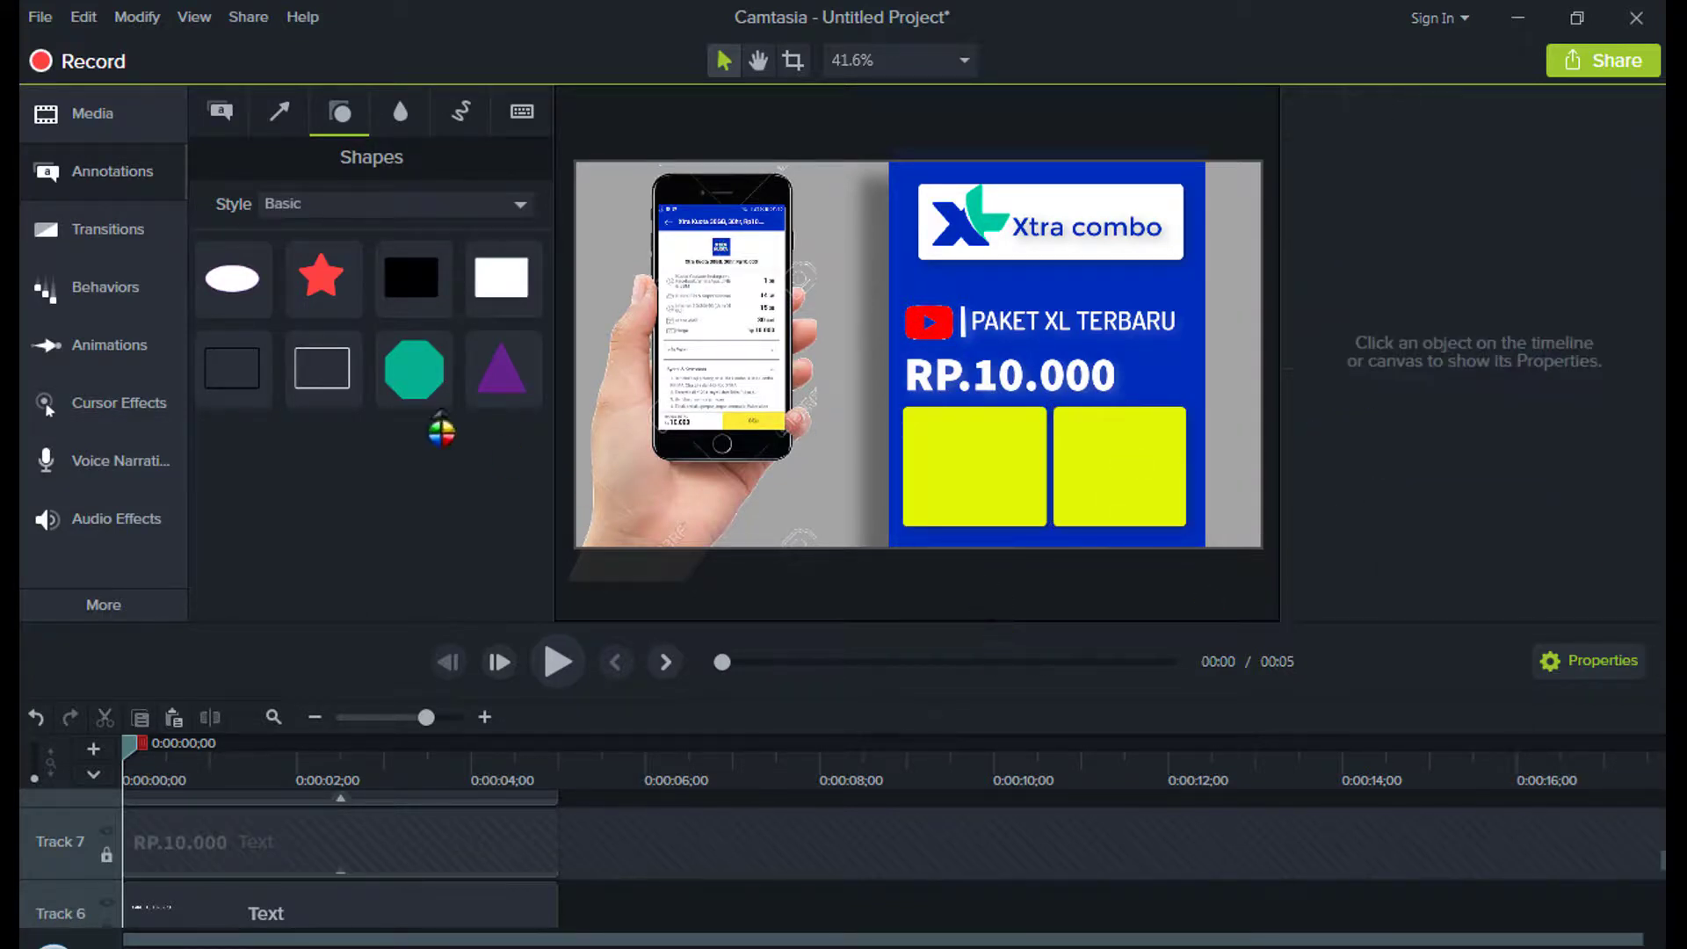
Step: Add a text callout reading "8GB" over the left yellow box and sample the panel's blue as its text colour
left_click(232, 368)
left_click(220, 111)
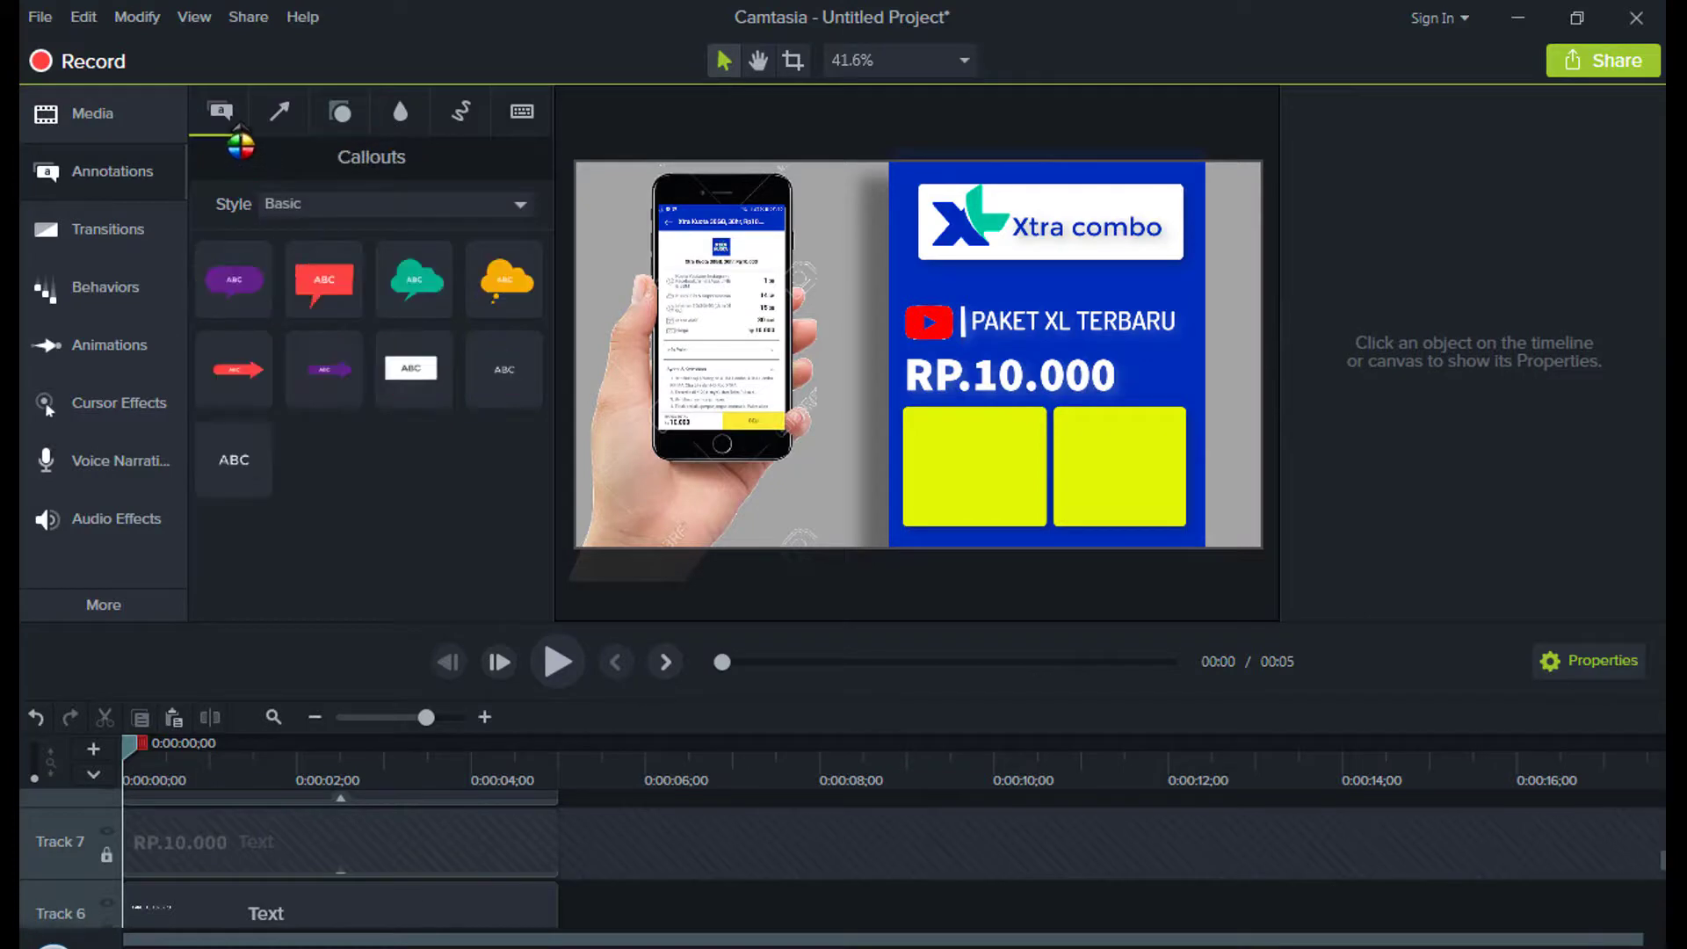
left_click_drag(227, 460, 951, 462)
left_click(1620, 210)
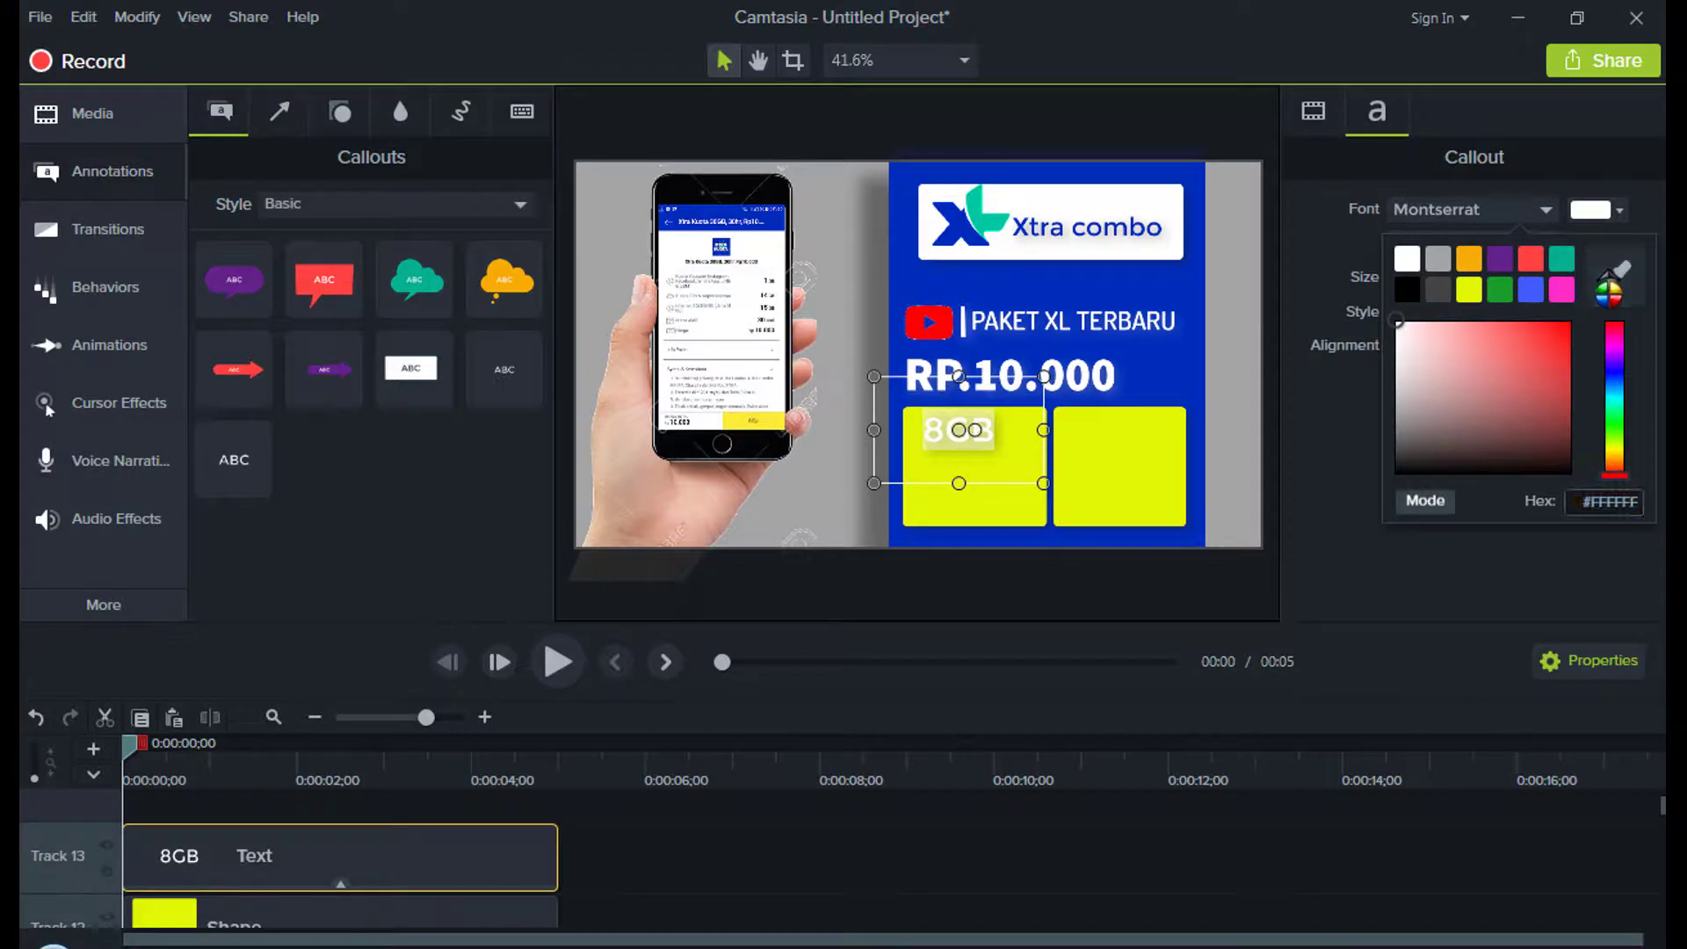
left_click(1627, 259)
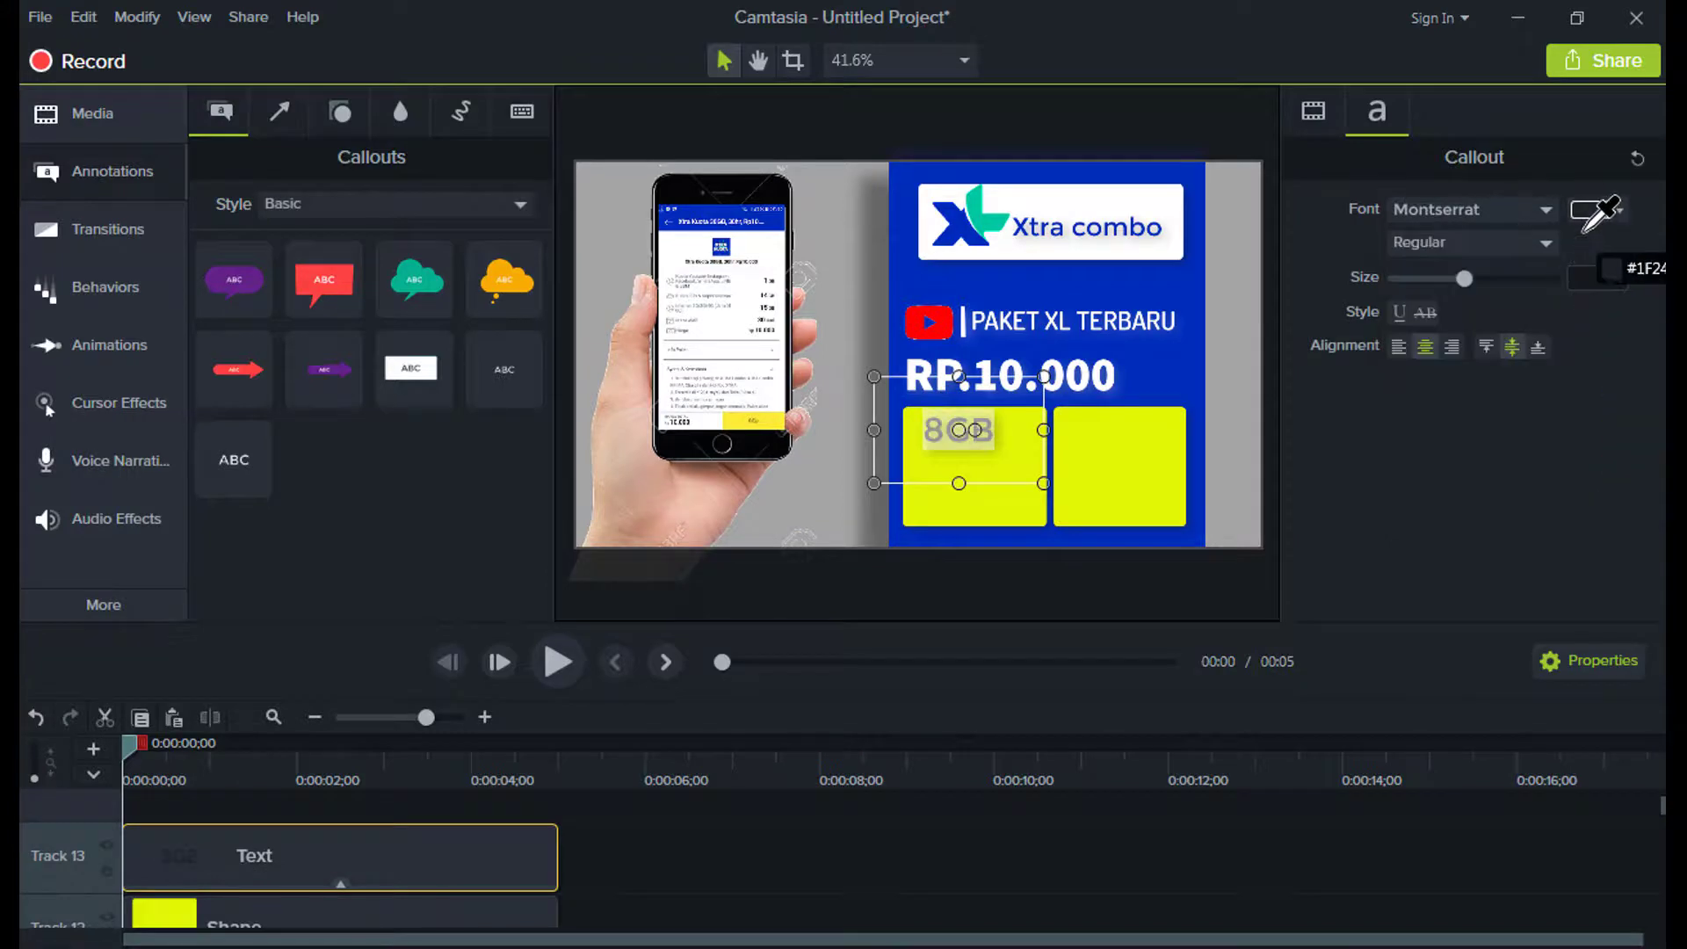
left_click(1182, 283)
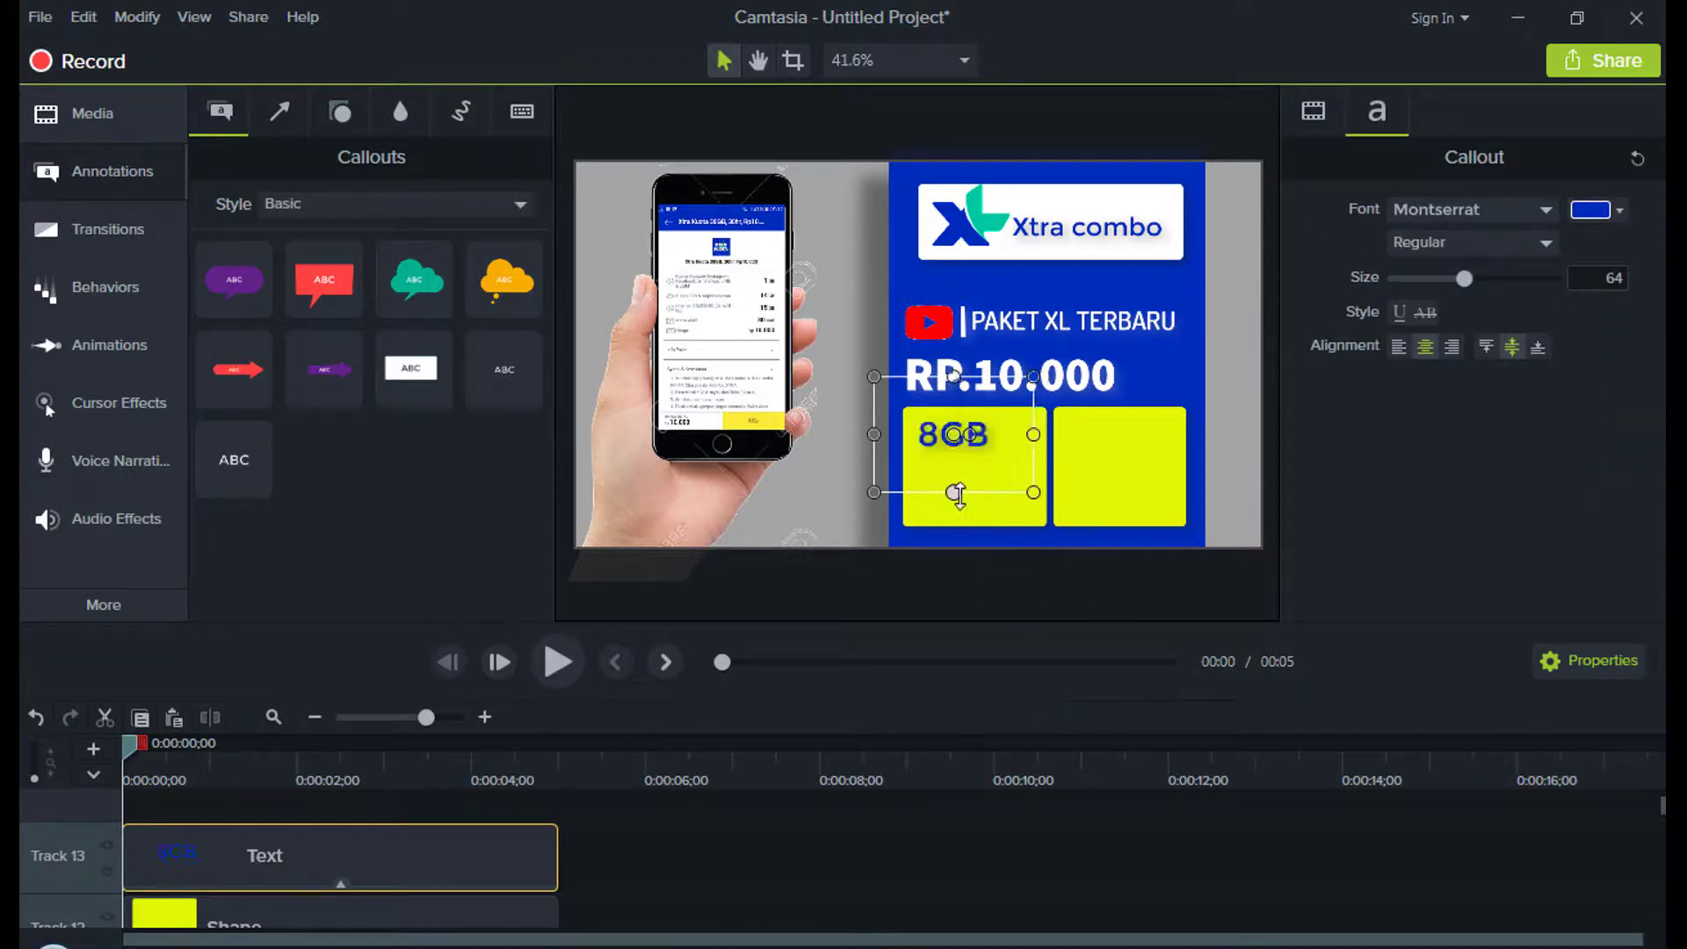
Step: Enlarge the "8GB" text to size 75 and make it bold
left_click_drag(1464, 278, 1477, 279)
left_click_drag(983, 445, 995, 446)
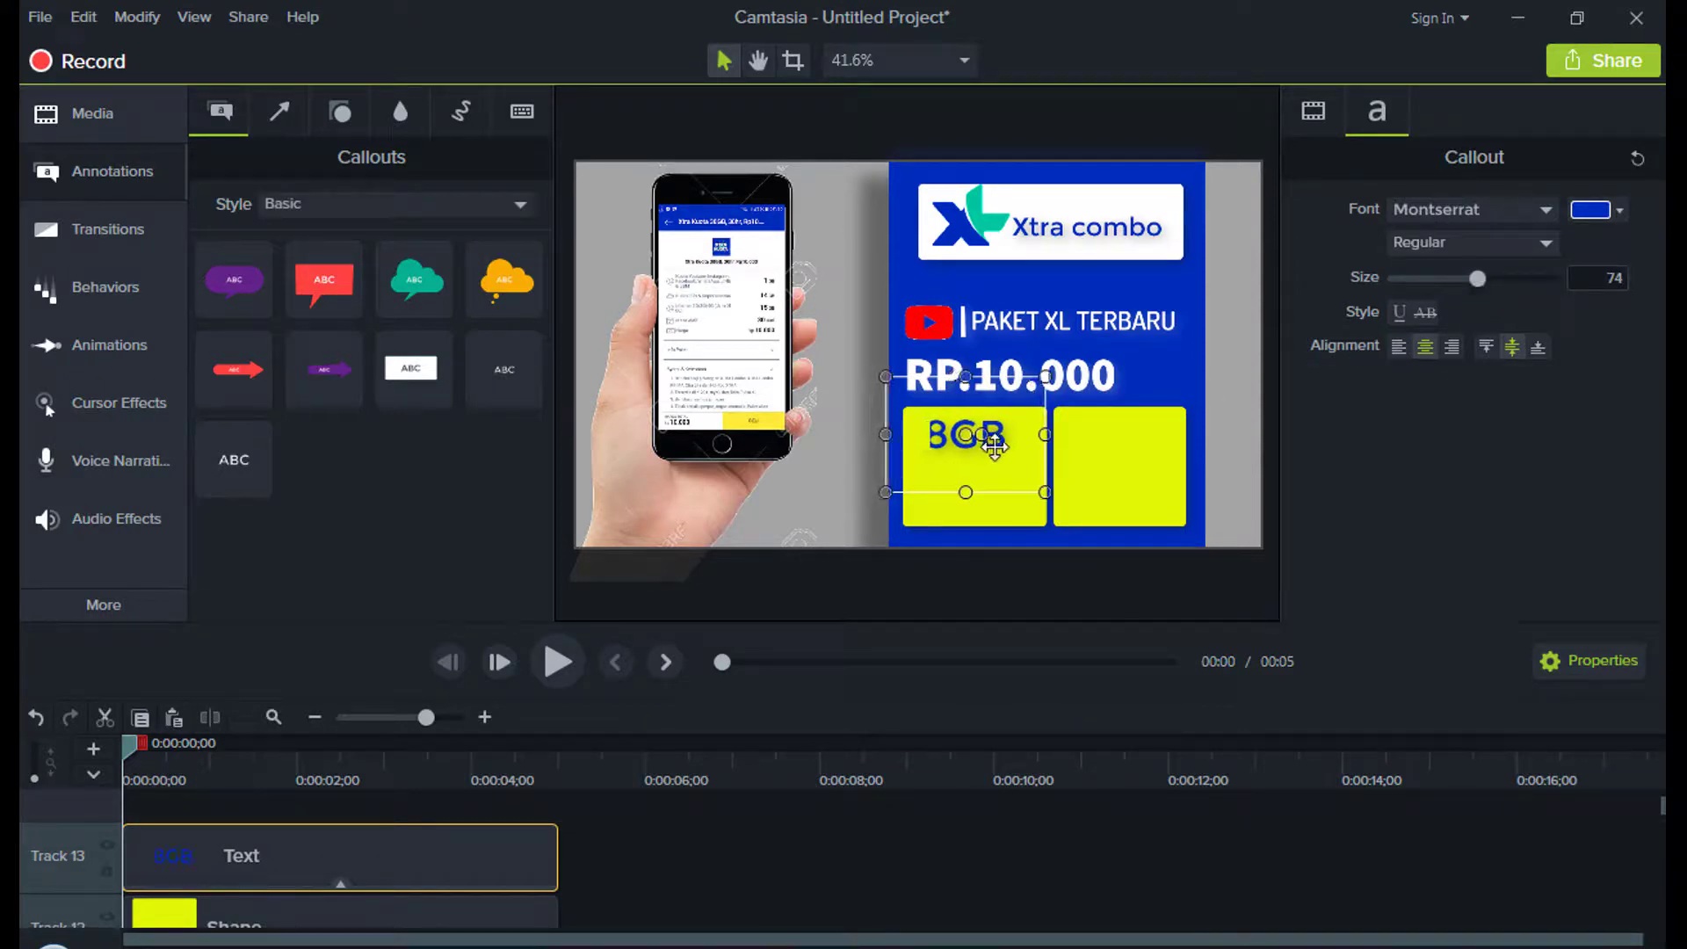
left_click(931, 615)
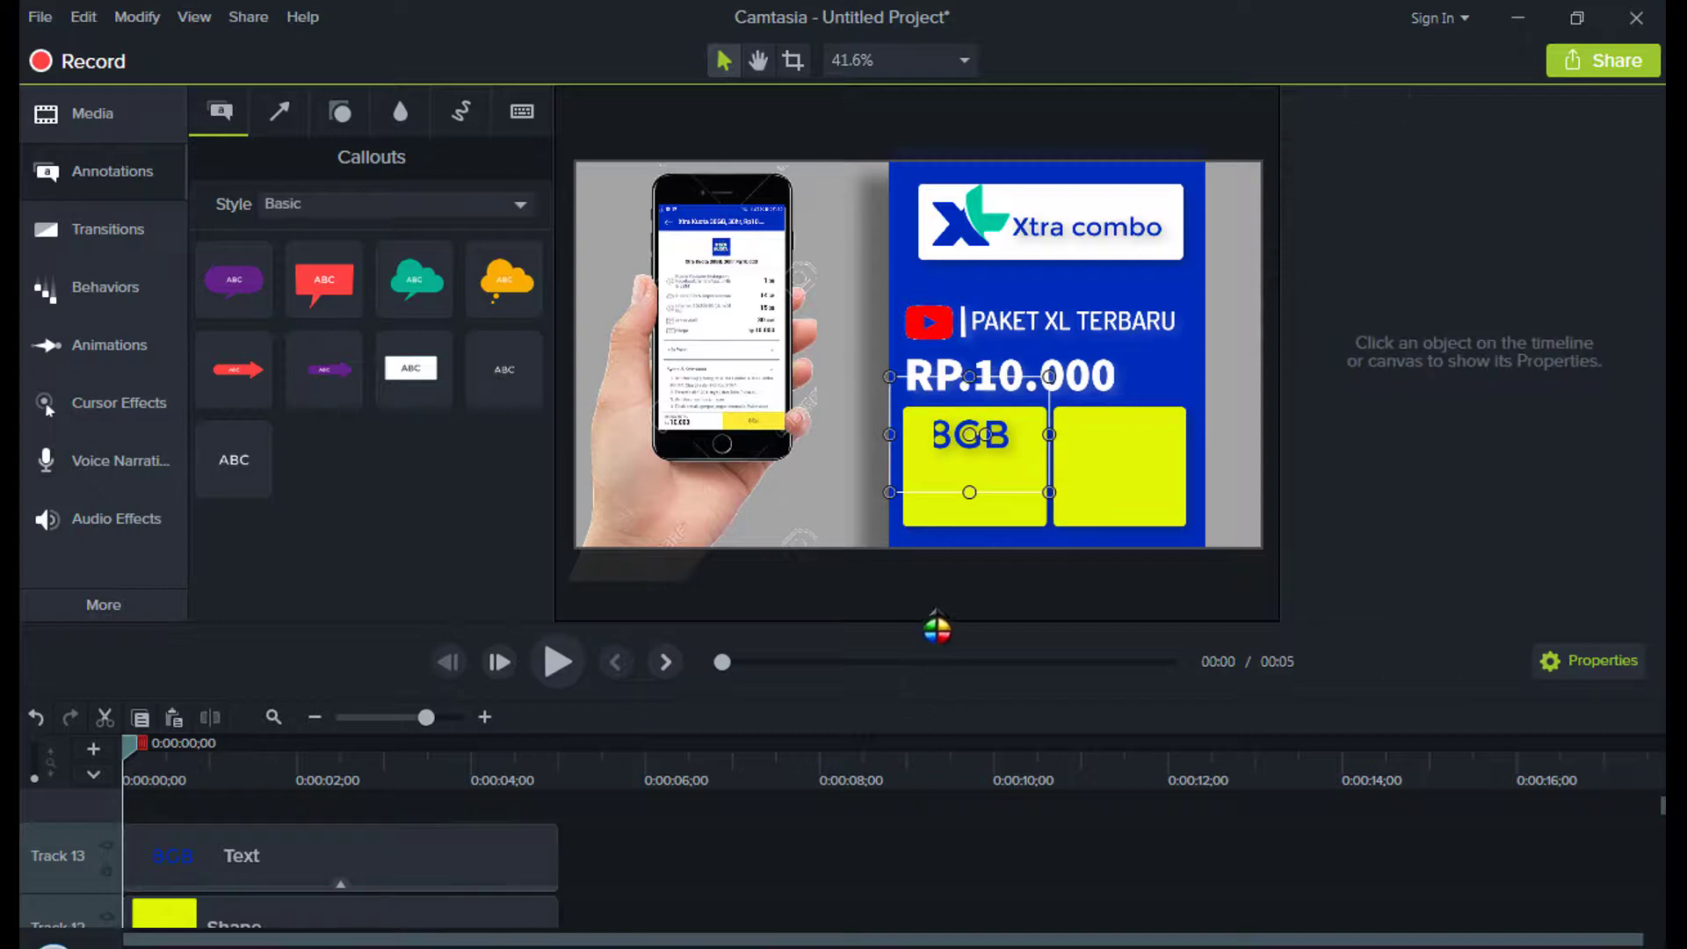
left_click(953, 435)
double_click(954, 432)
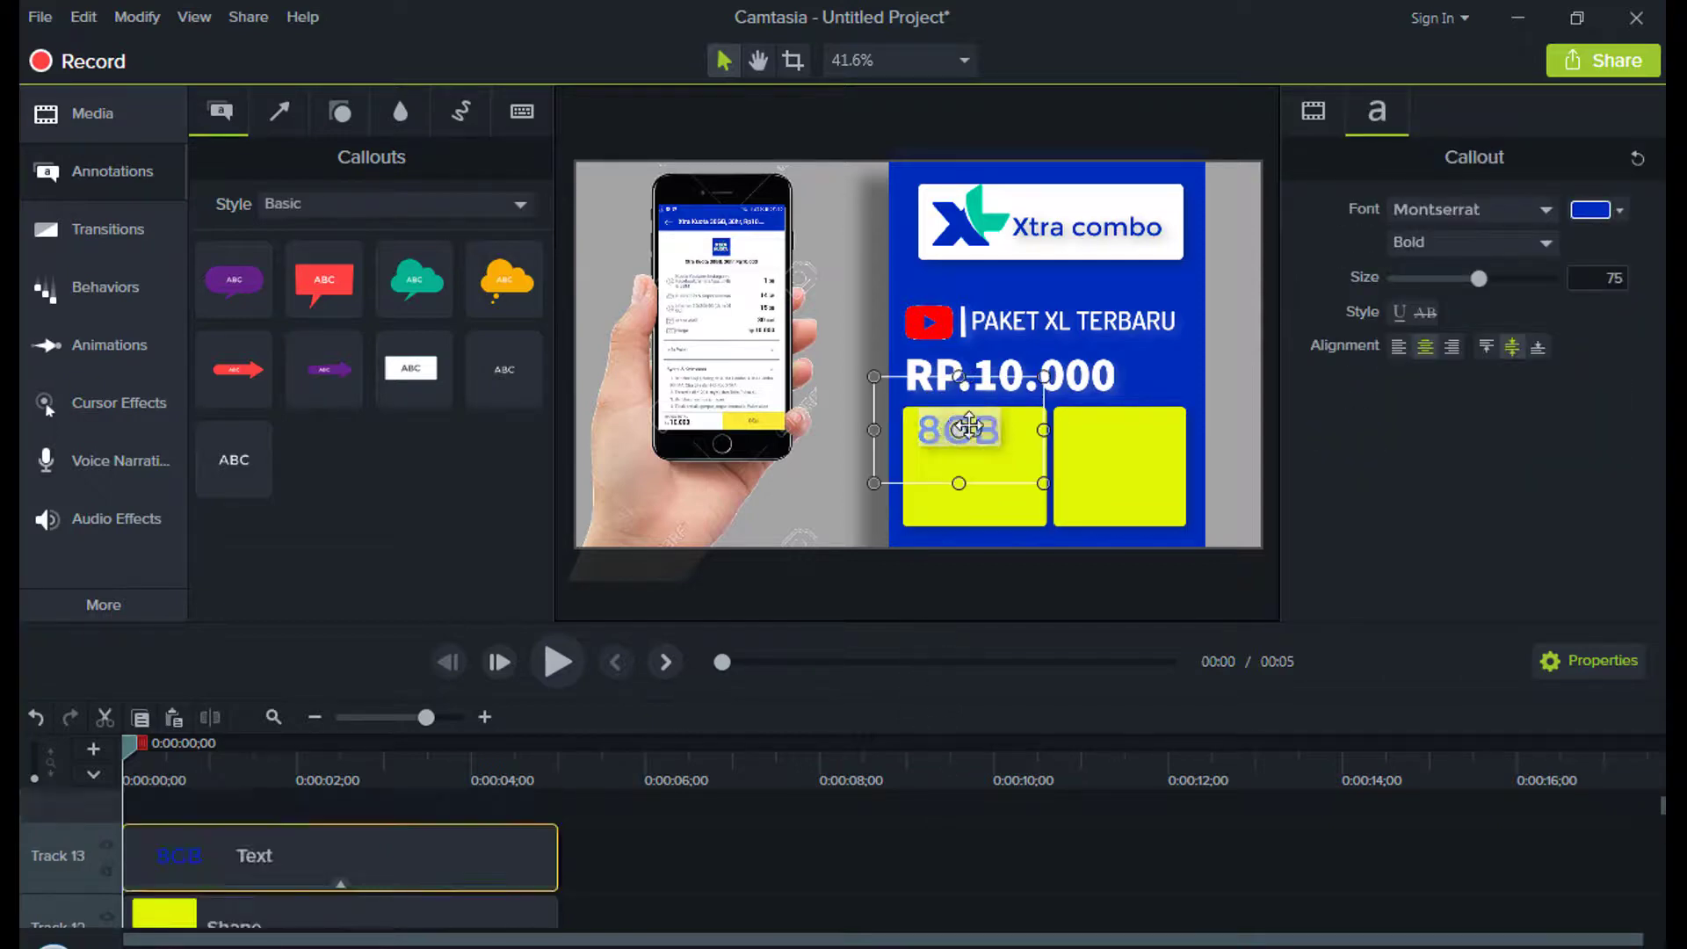
Step: Change the font of the "8GB" text to Source Sans Pro Black
left_click(1451, 211)
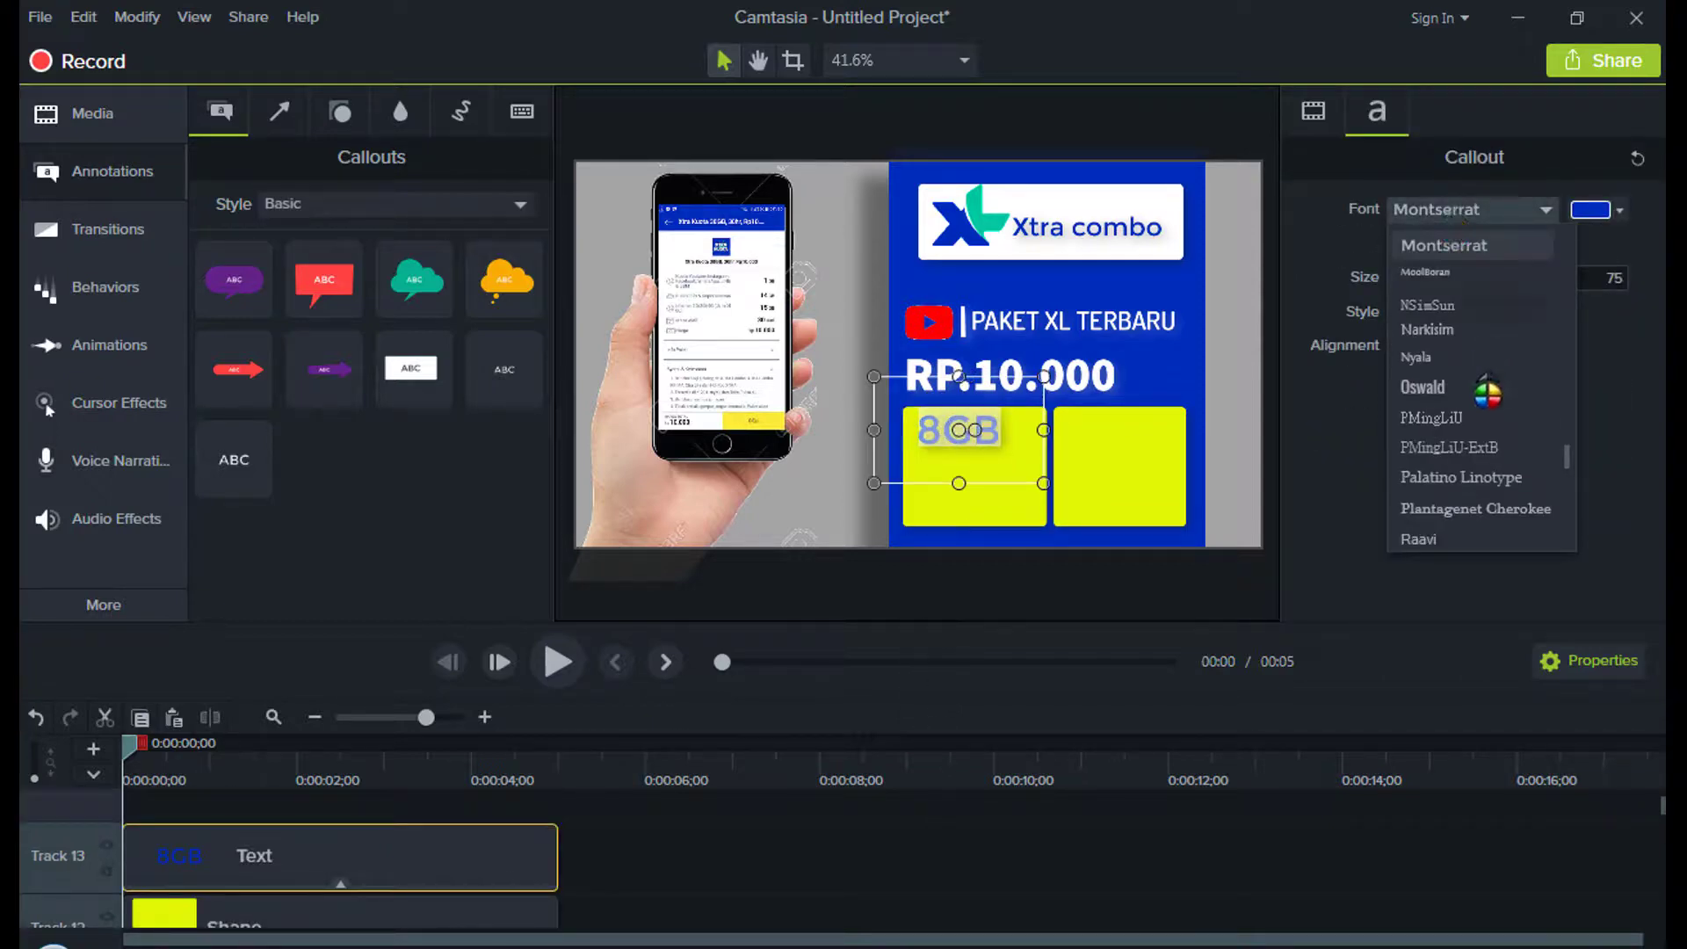
scroll(1484, 422, "down", 10)
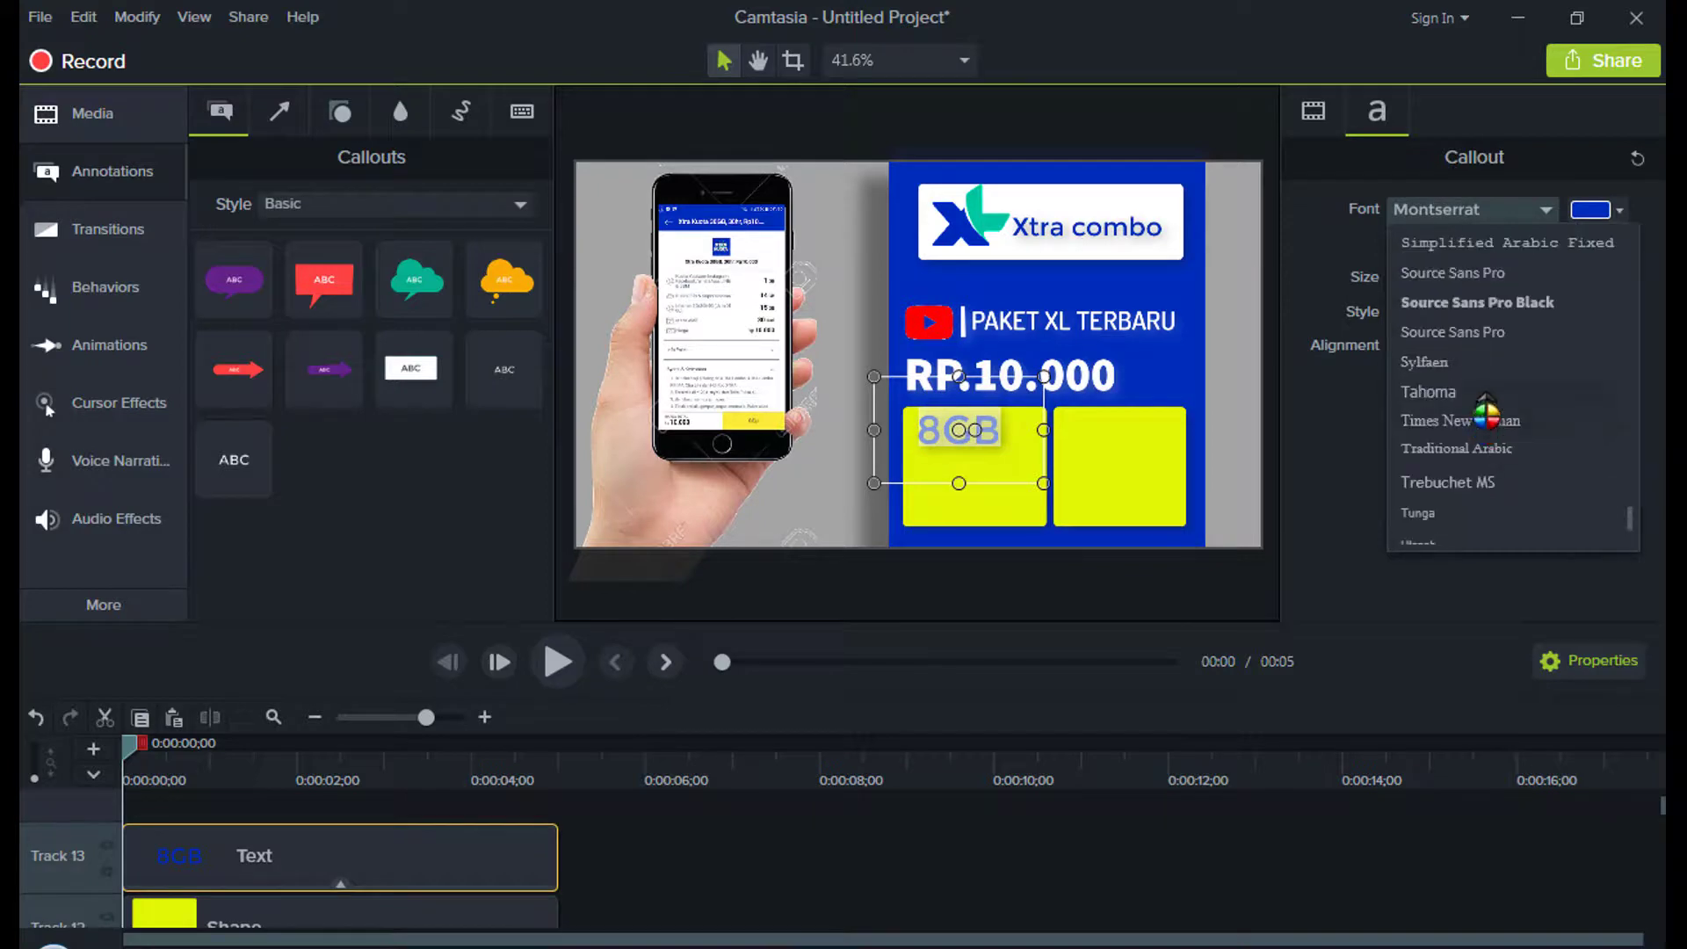
scroll(1485, 423, "down", 2)
scroll(1487, 410, "up", 2)
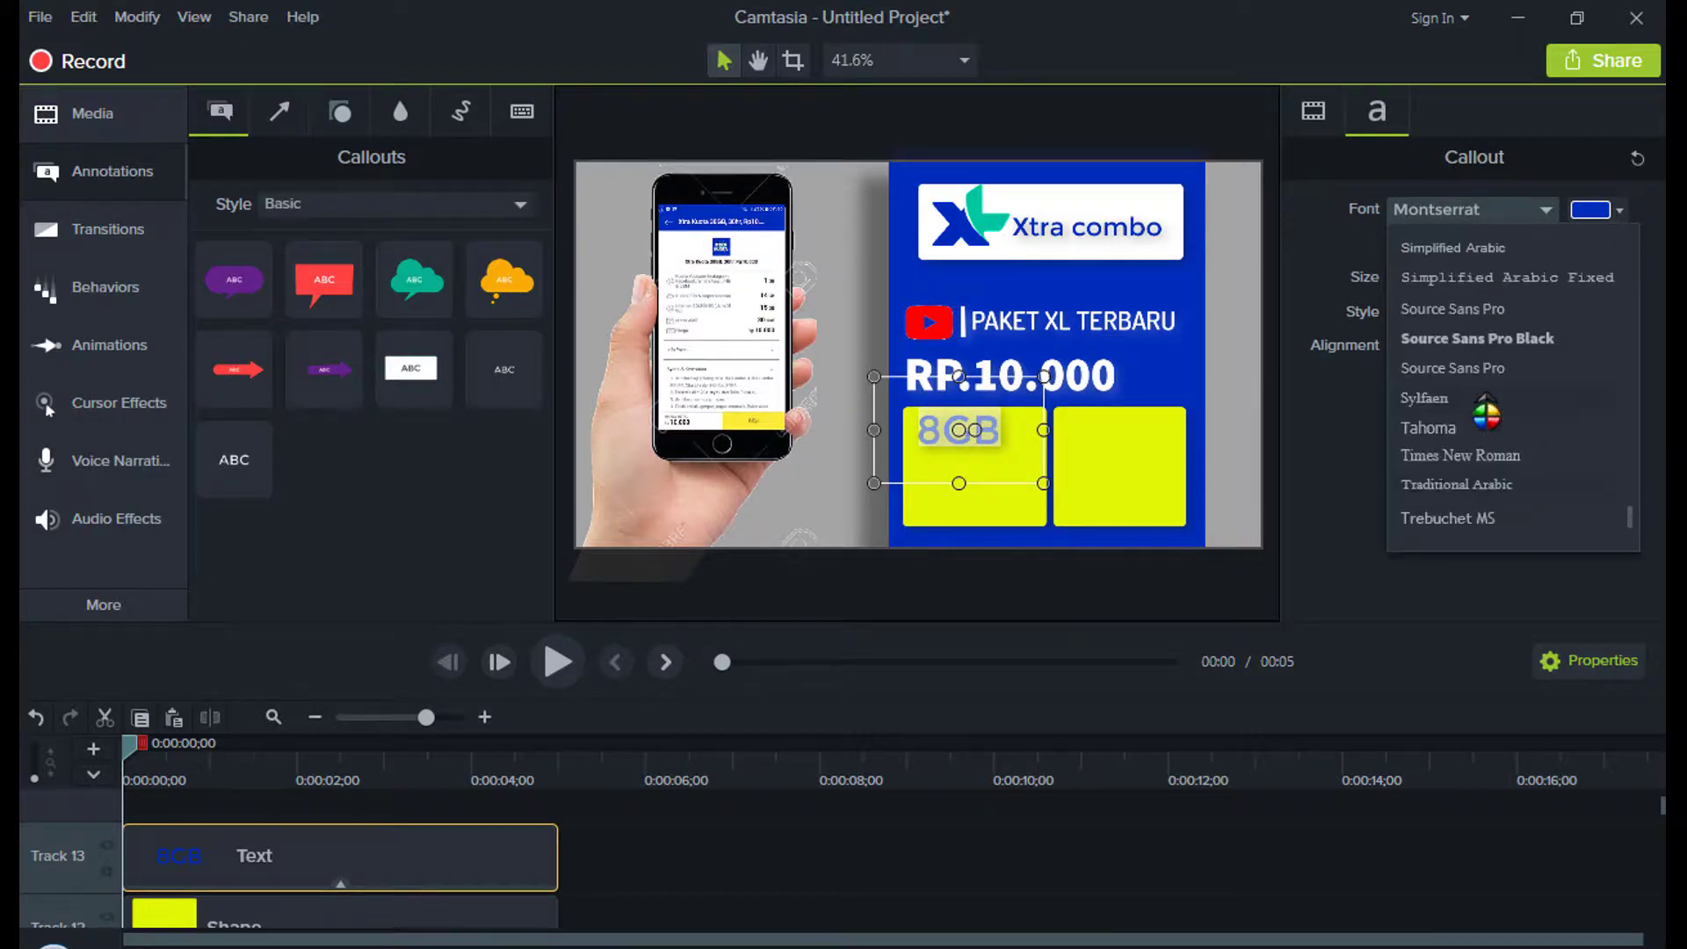
left_click(1485, 339)
left_click(1026, 436)
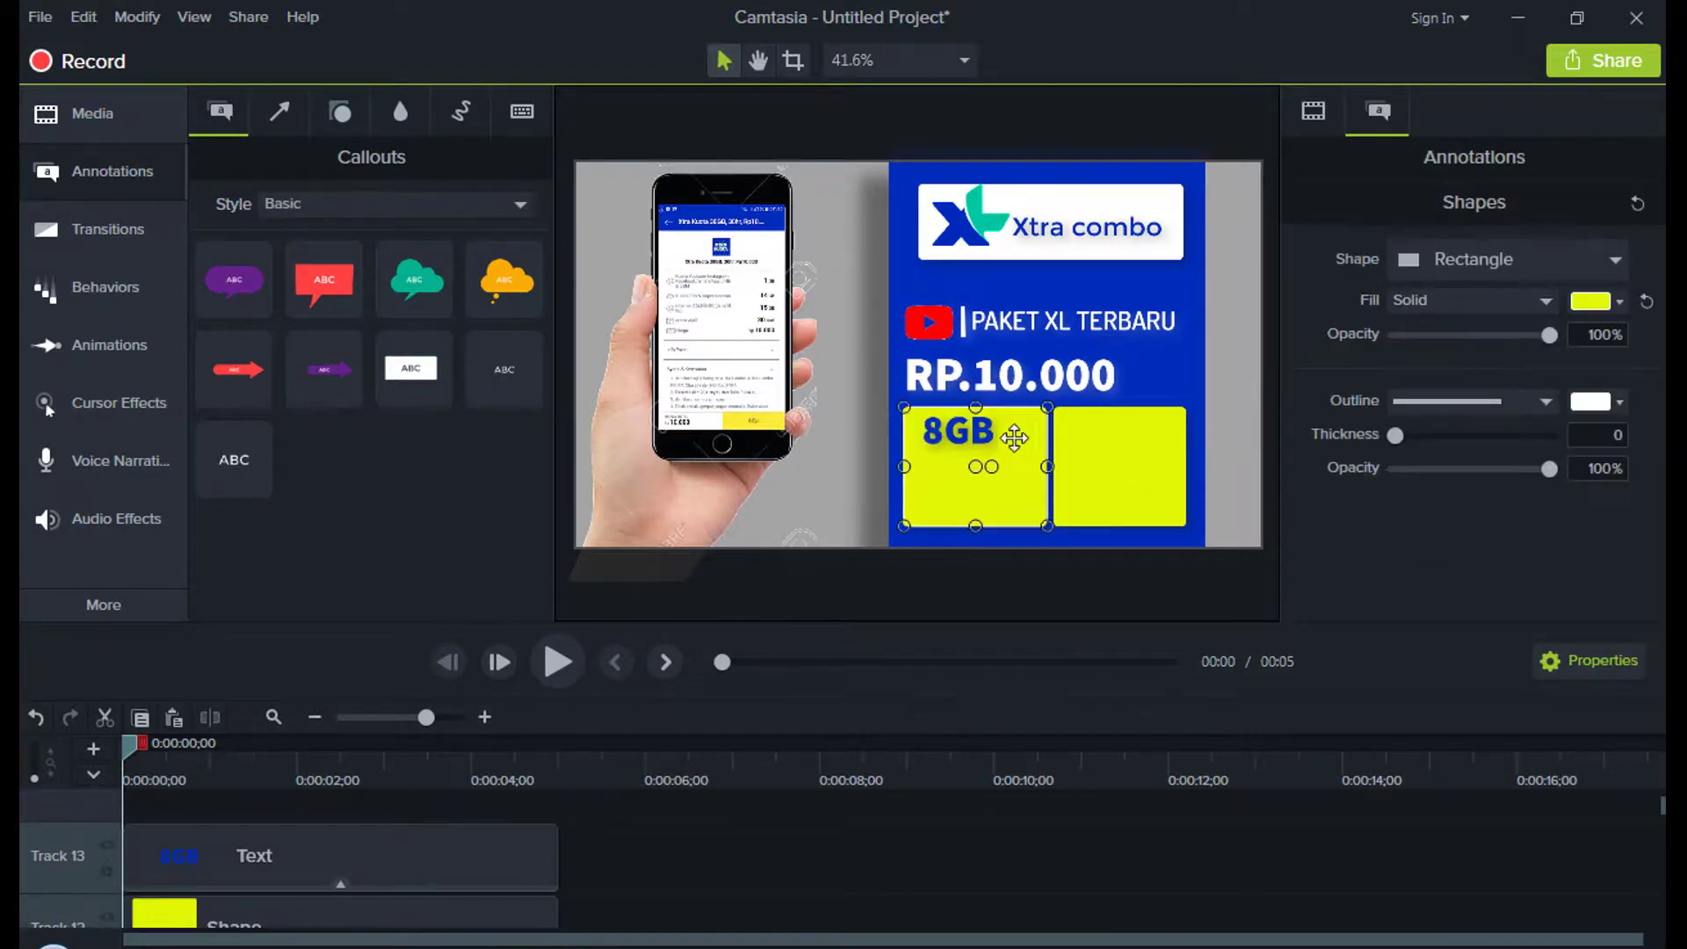
Step: Set the "8GB" text's size to 100 and widen and position its text box in the upper part of the left yellow box
left_click(976, 432)
left_click_drag(1478, 279, 1511, 279)
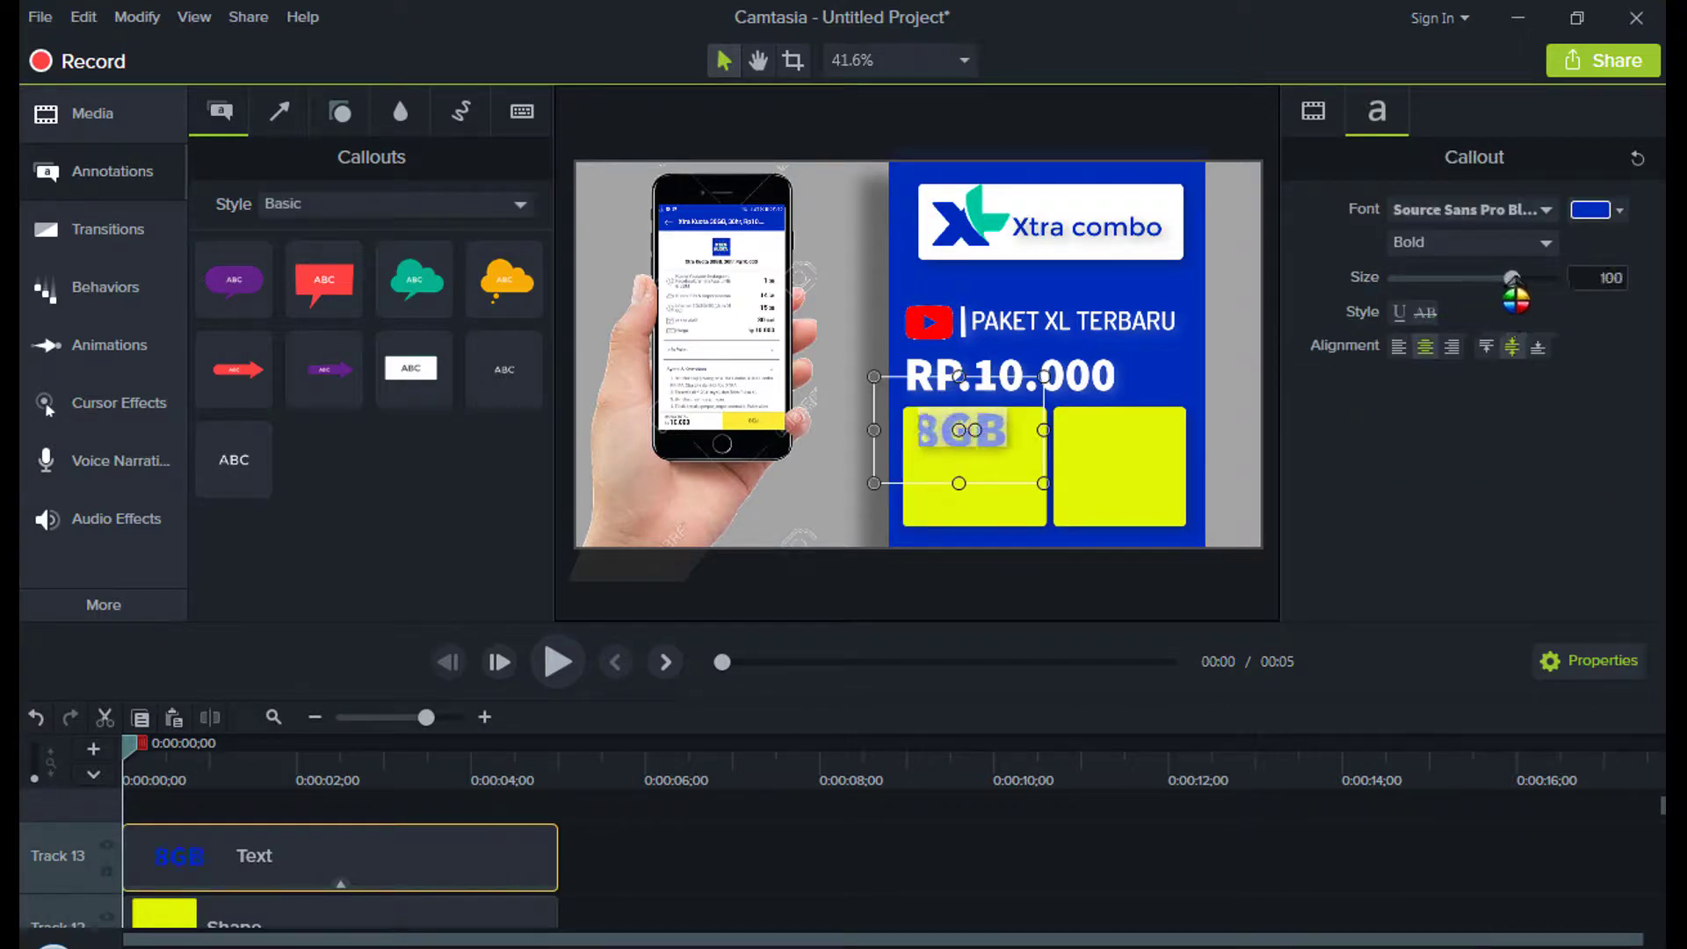
left_click_drag(1002, 441, 1017, 441)
left_click_drag(887, 429, 862, 429)
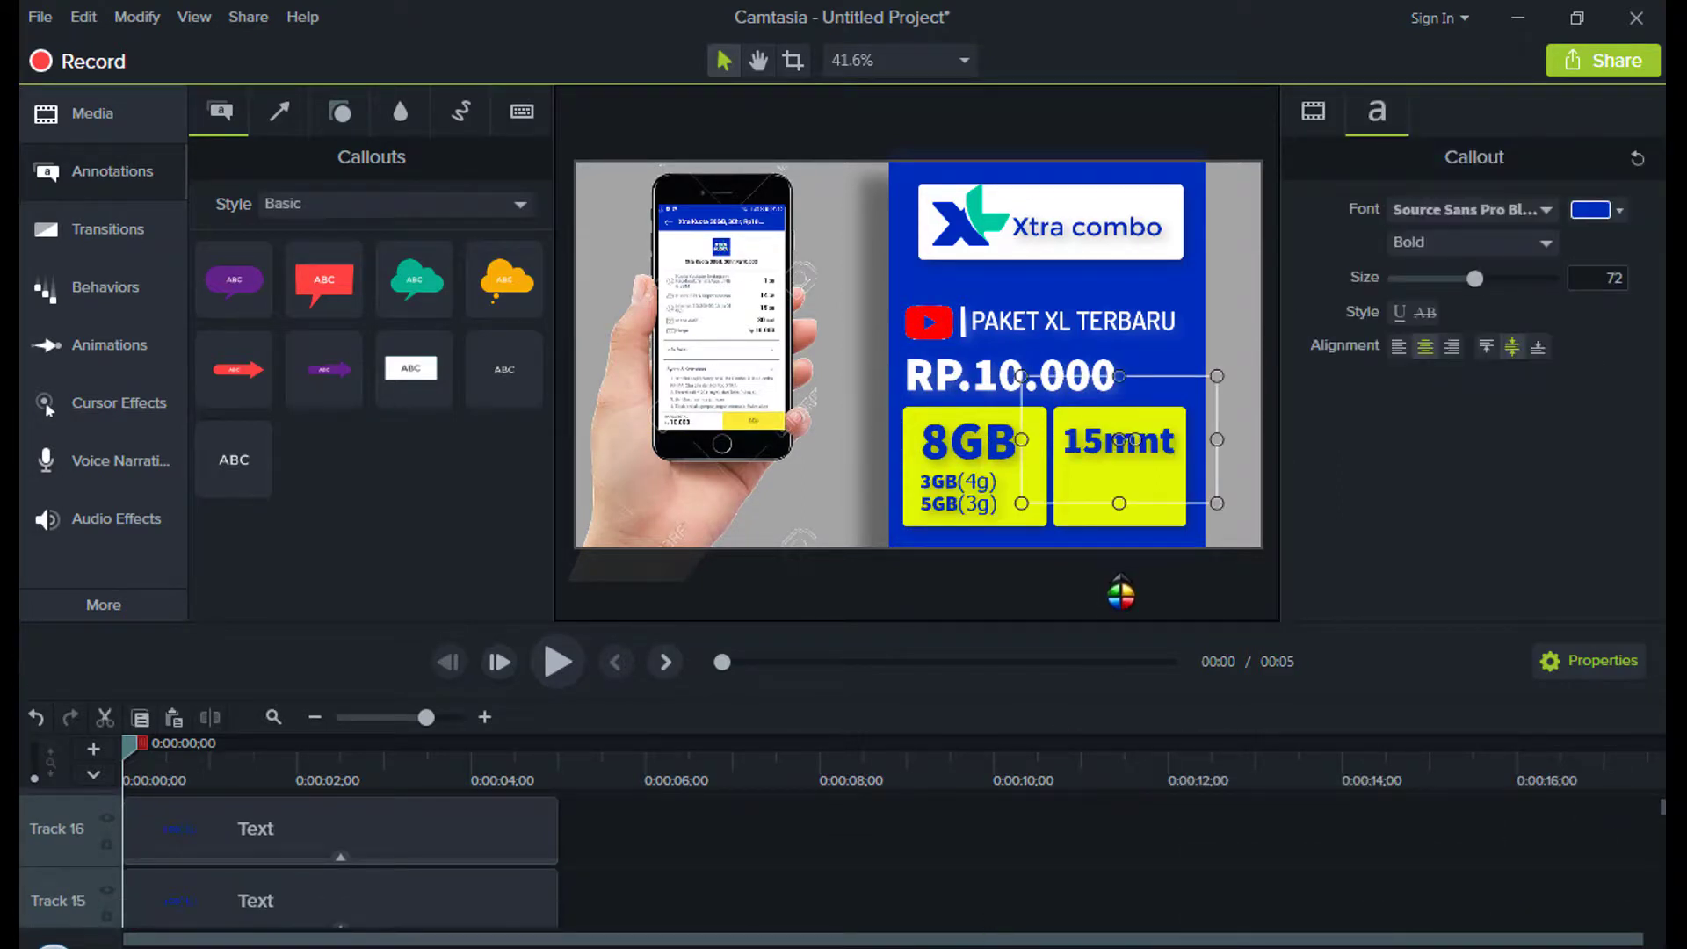
left_click(1120, 595)
left_click(1121, 508)
right_click(1141, 483)
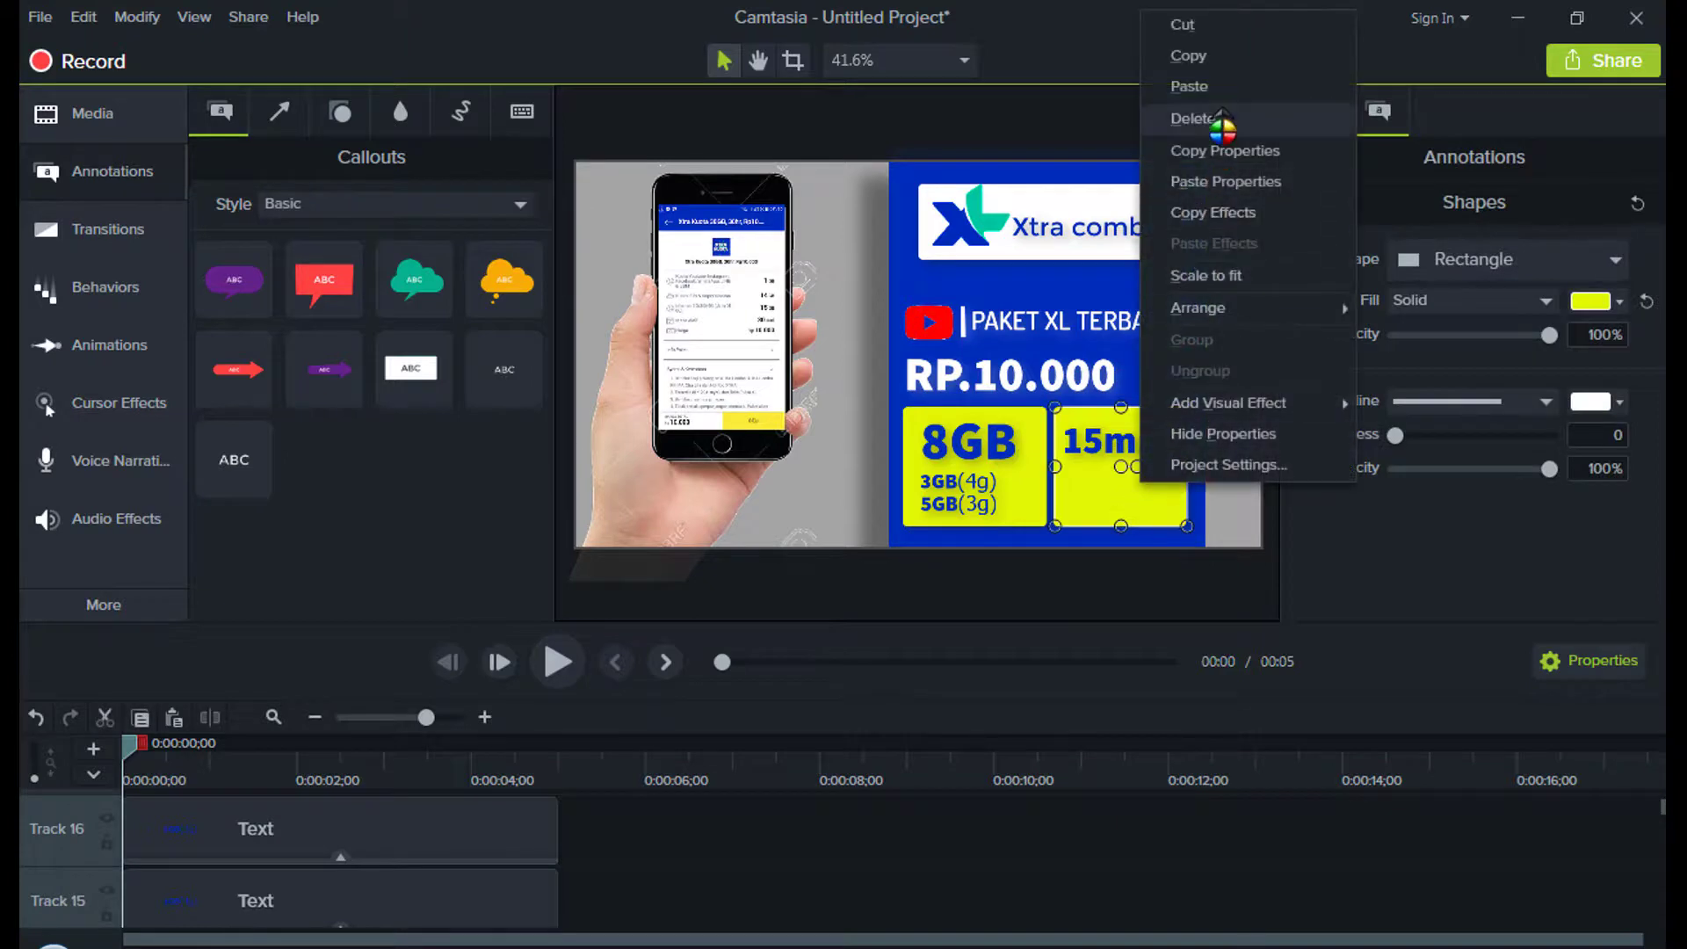
Step: Duplicate the "15mnt" text in the right yellow box and move the copy directly below the original
left_click(1136, 463)
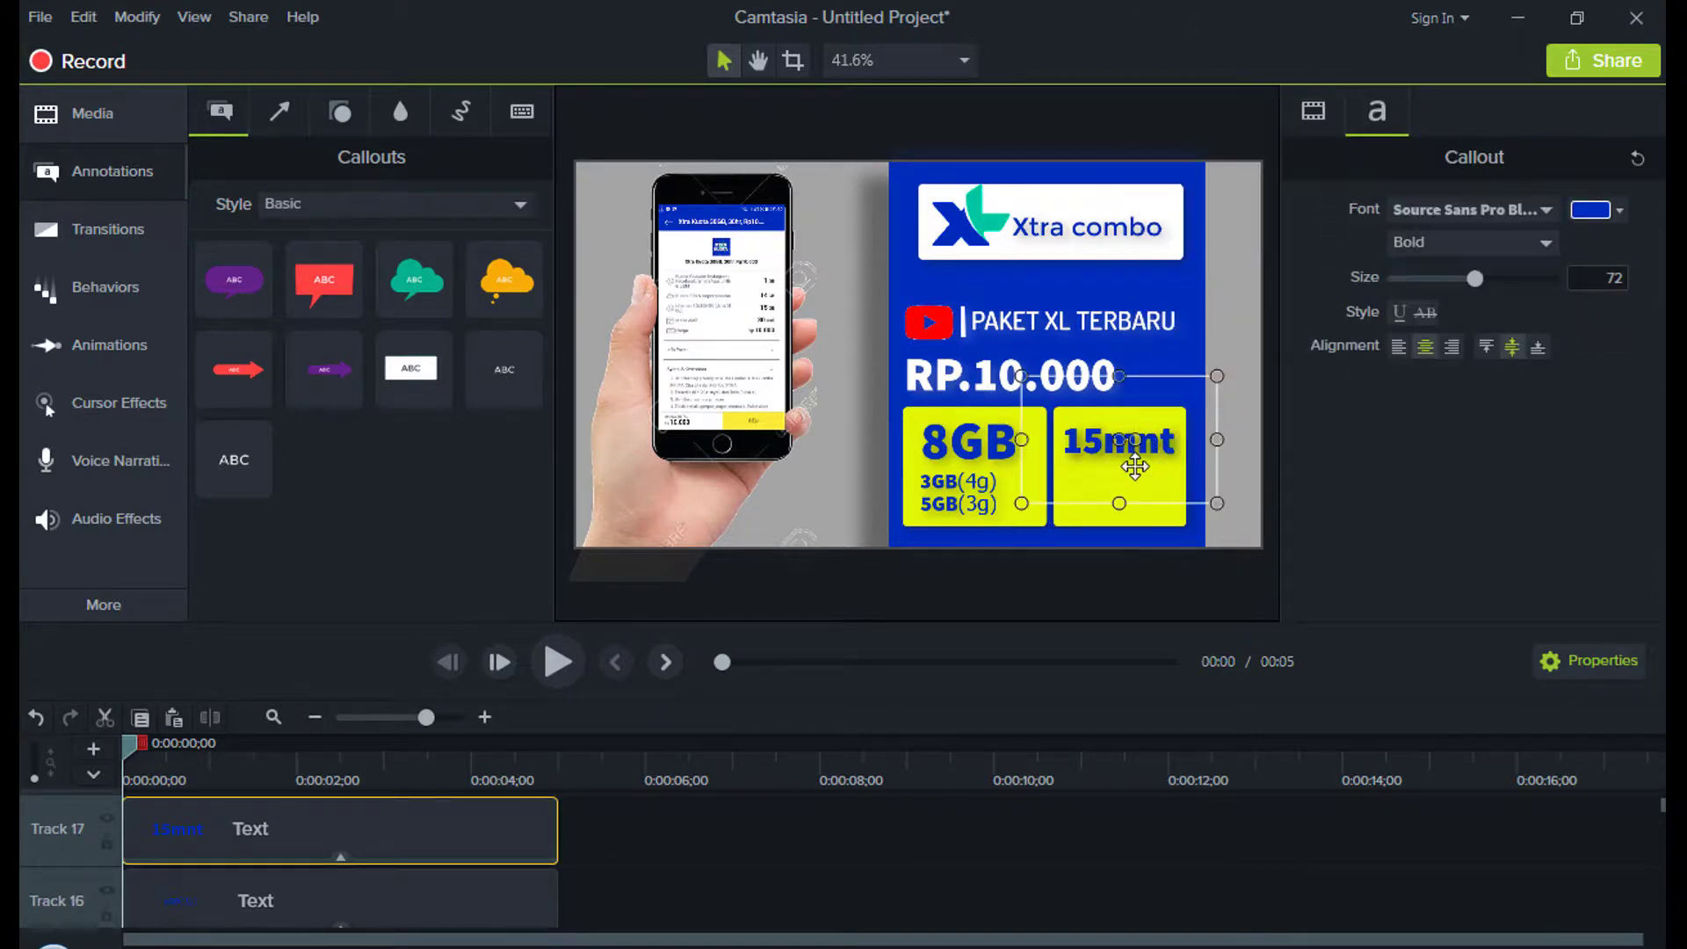
key("ctrl+c")
key("ctrl+v")
key("Down")
key("Down")
key("Down")
key("Down")
key("Down")
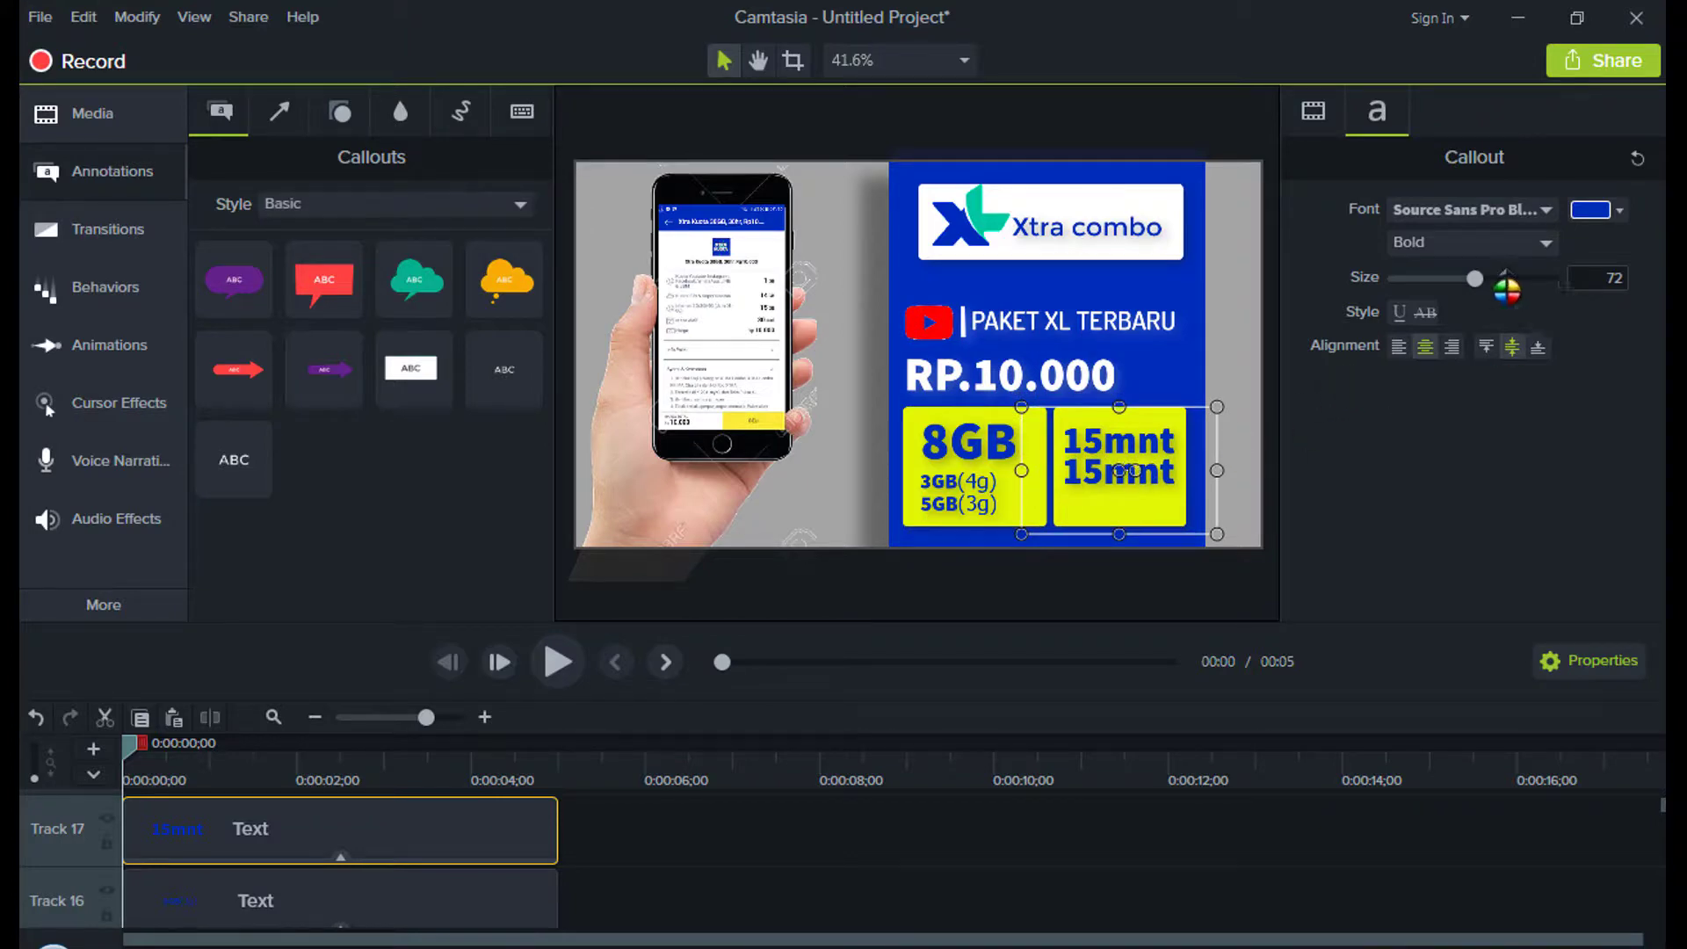
Step: Set the lower "15mnt" copy in the right yellow box to size 55 and replace its text with "Xtra tlpn"
left_click_drag(1475, 278, 1452, 278)
double_click(1124, 476)
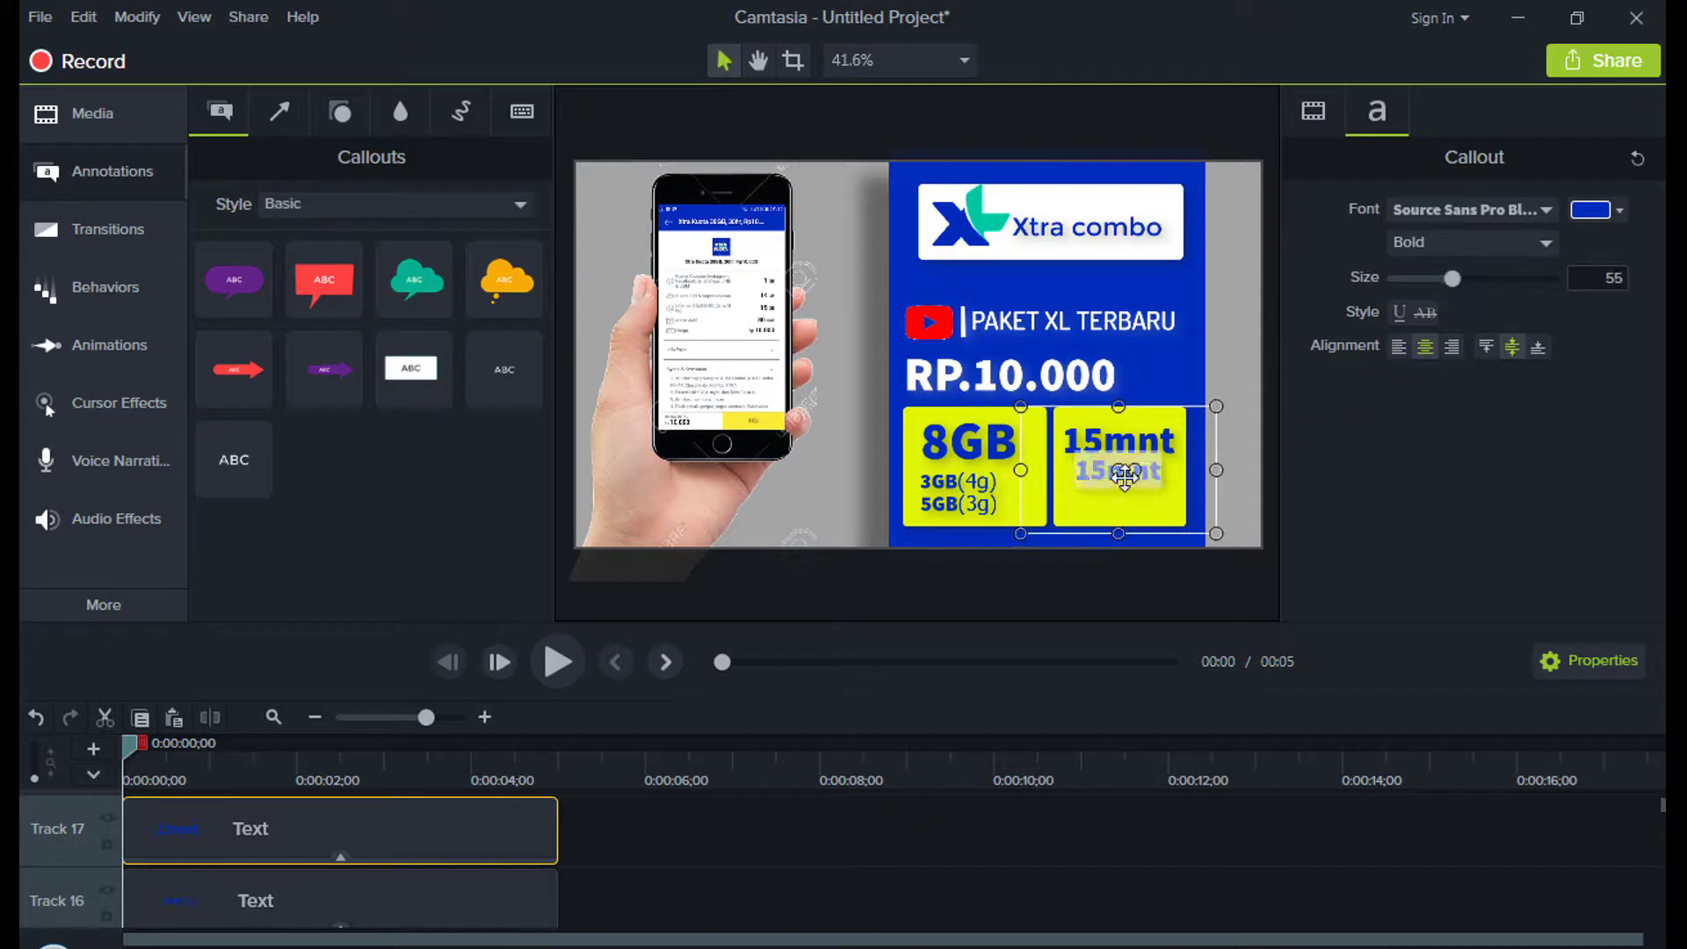
key("BackSpace")
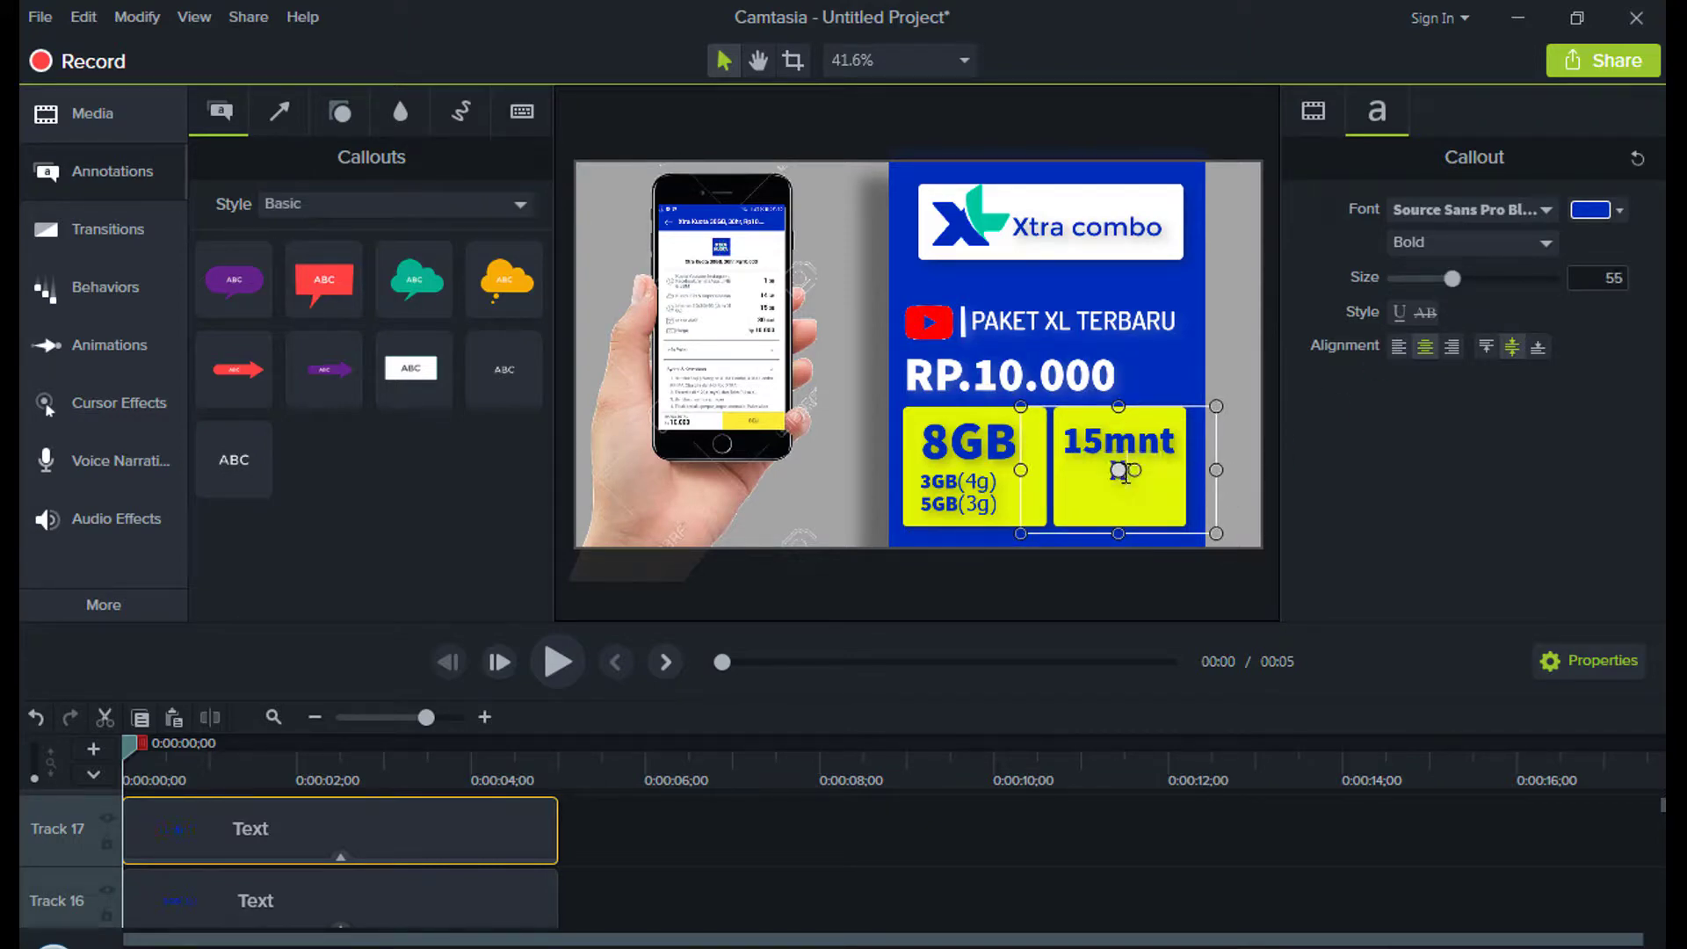
type("Xtrat")
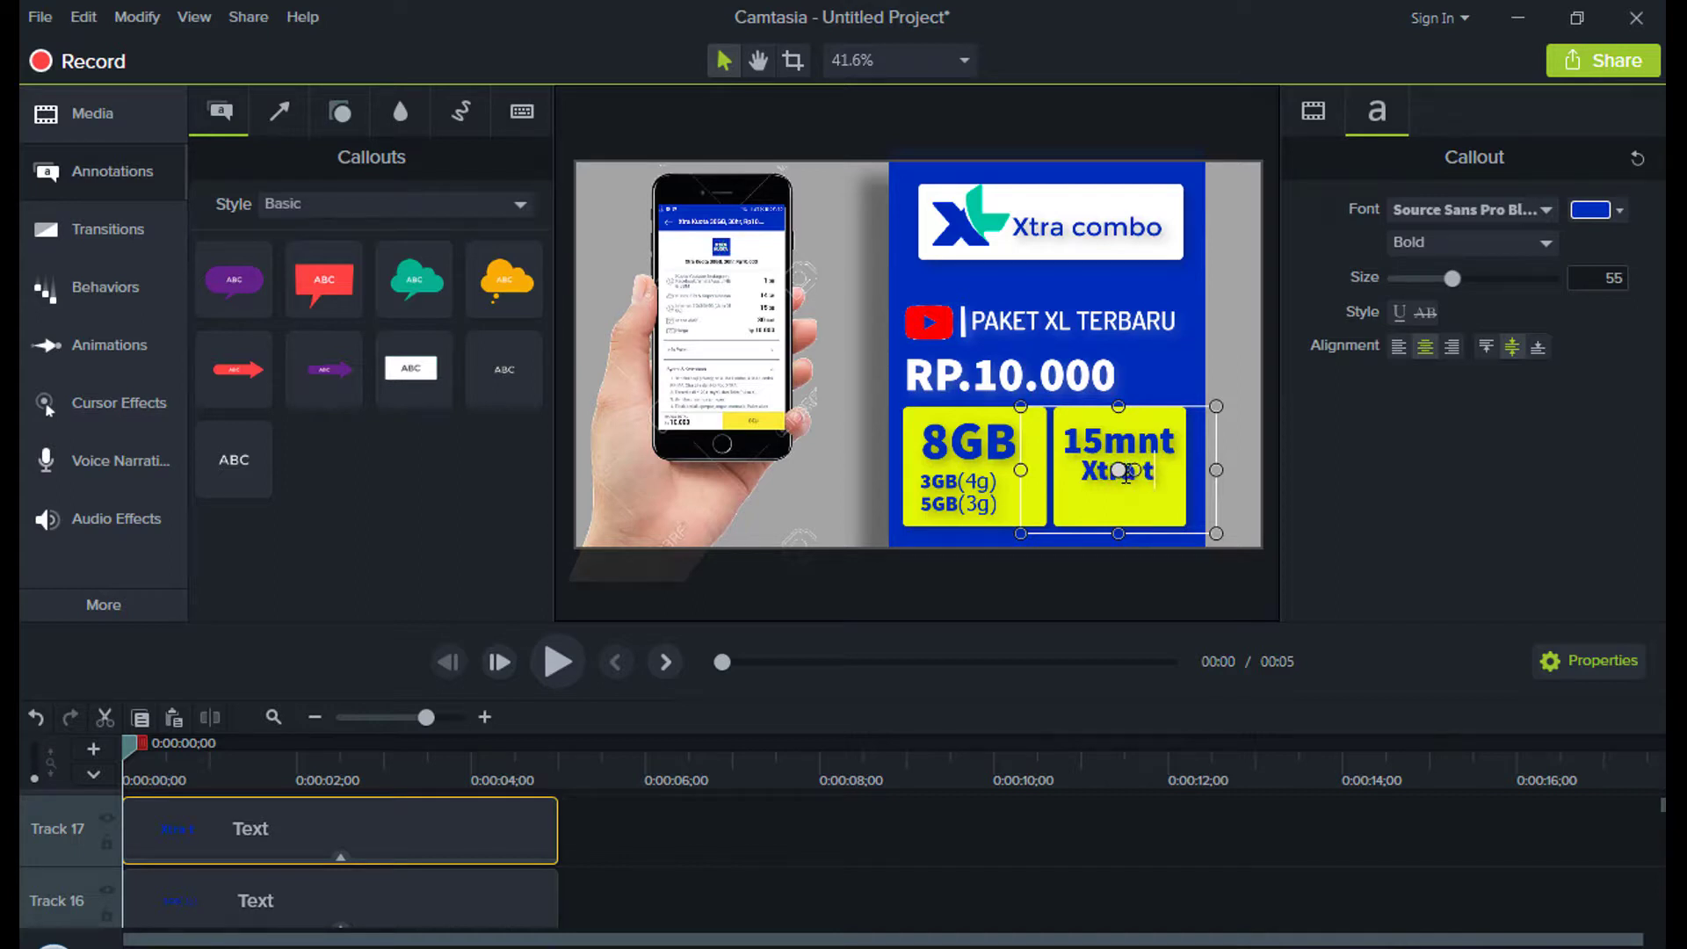
type("elp")
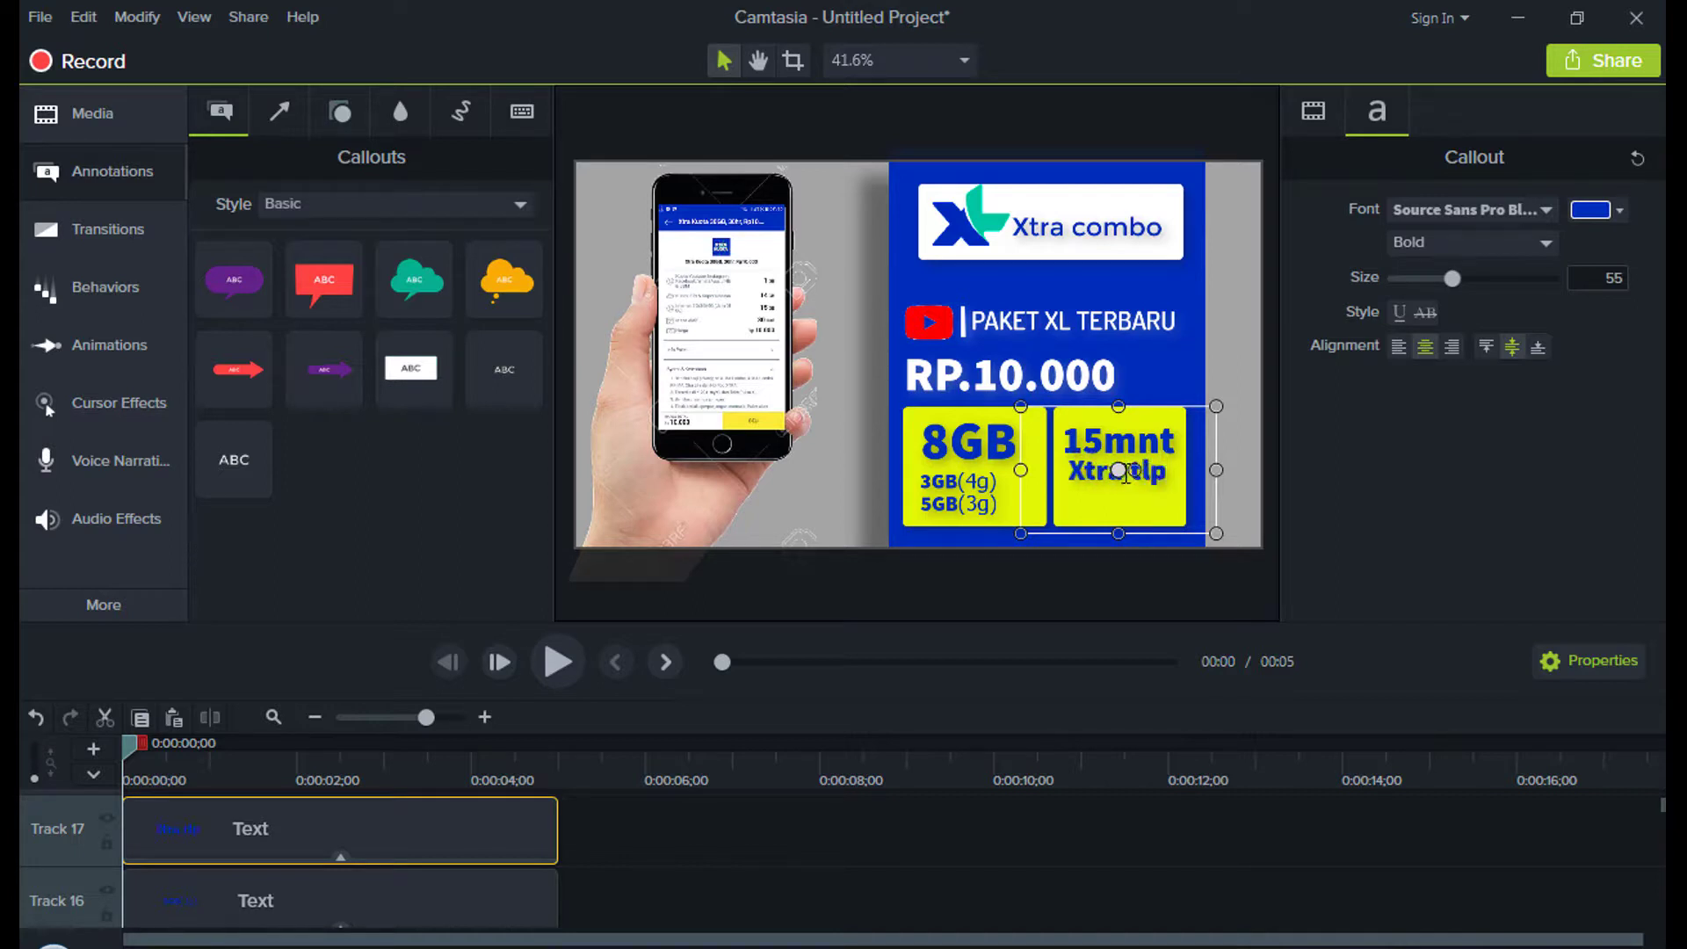
type("n")
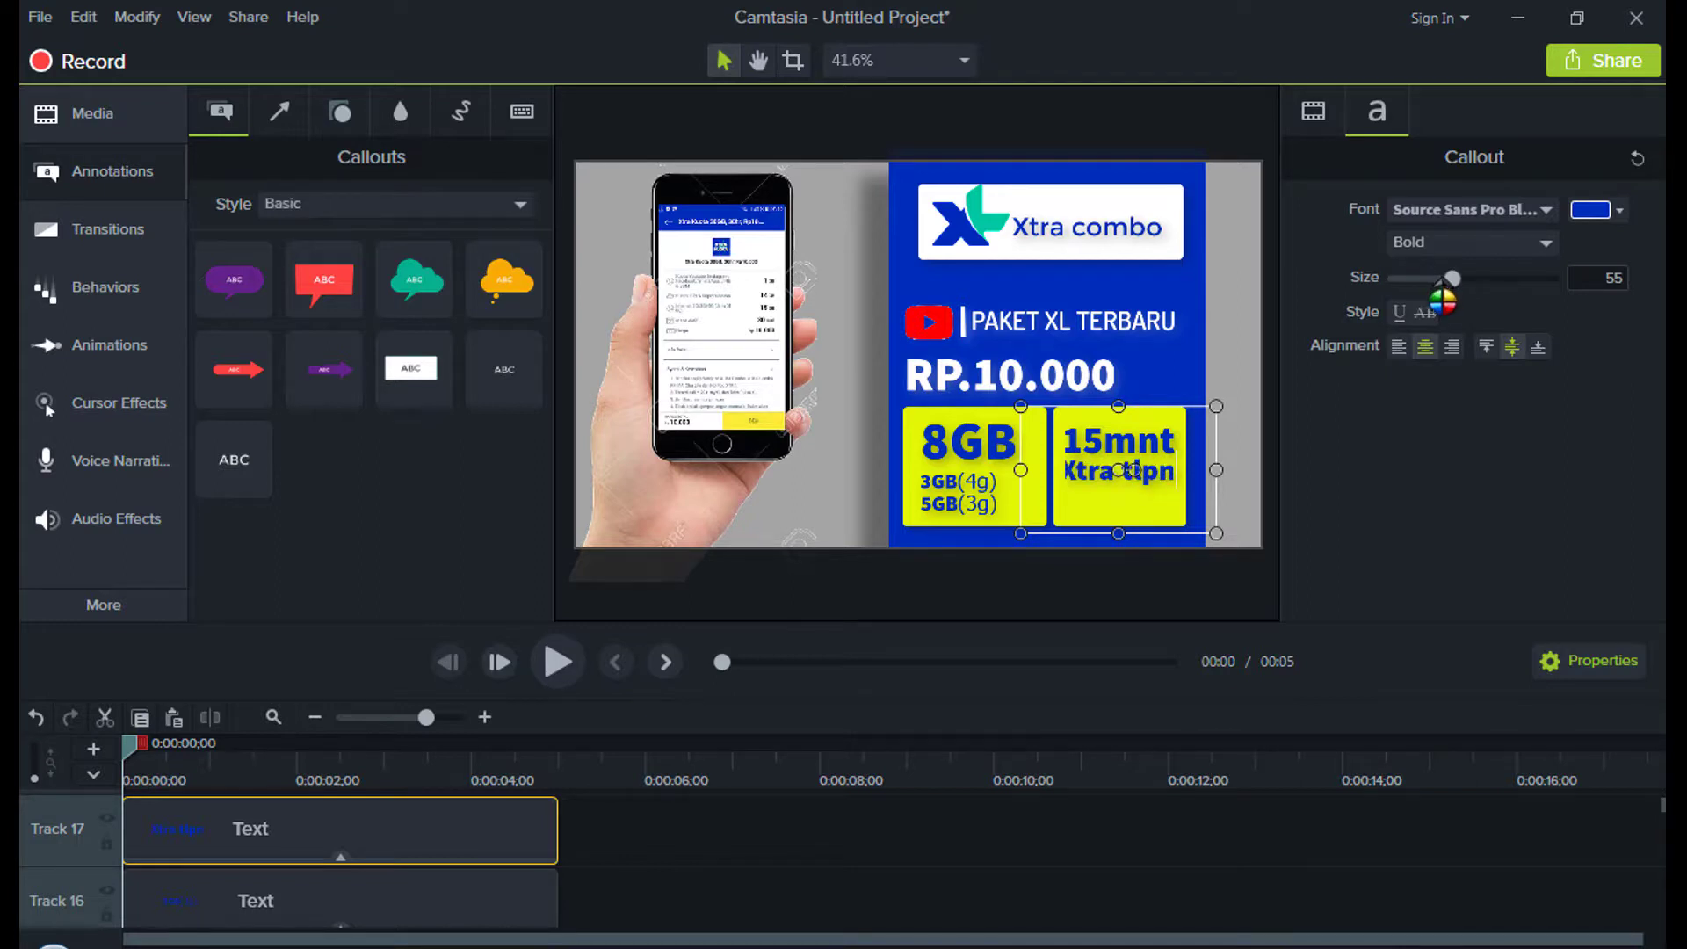
Step: Reduce the "Xtra tlpn" text to size 44 and move it slightly down, clear of the "15mnt" text
left_click(982, 870)
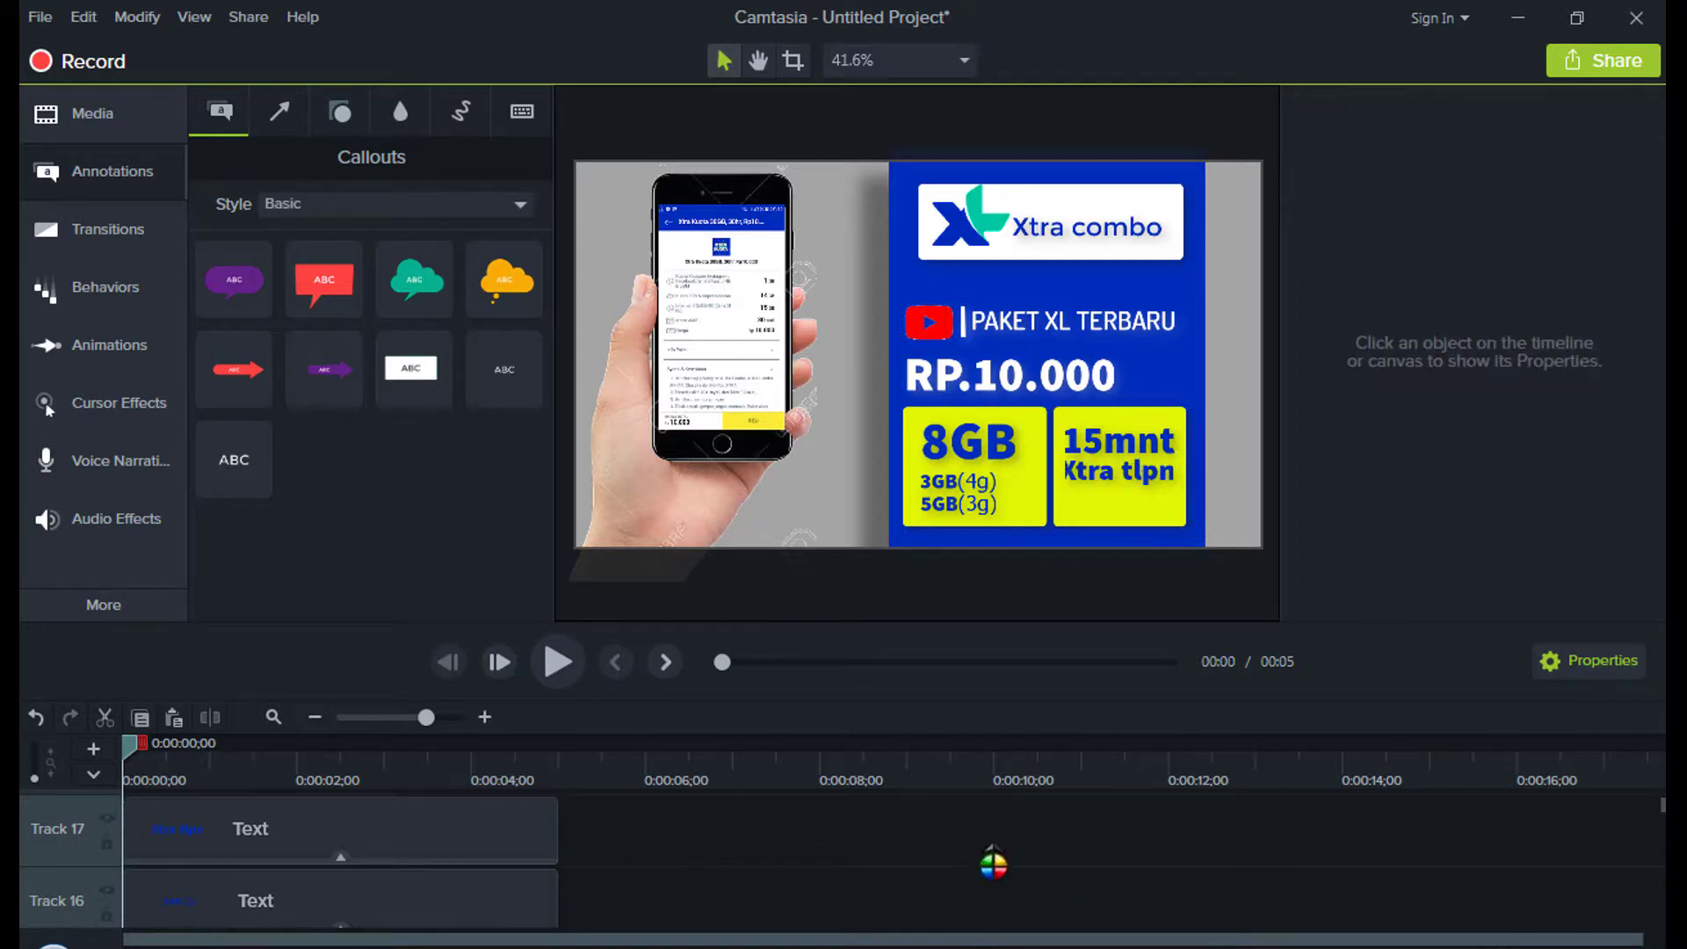
left_click(428, 843)
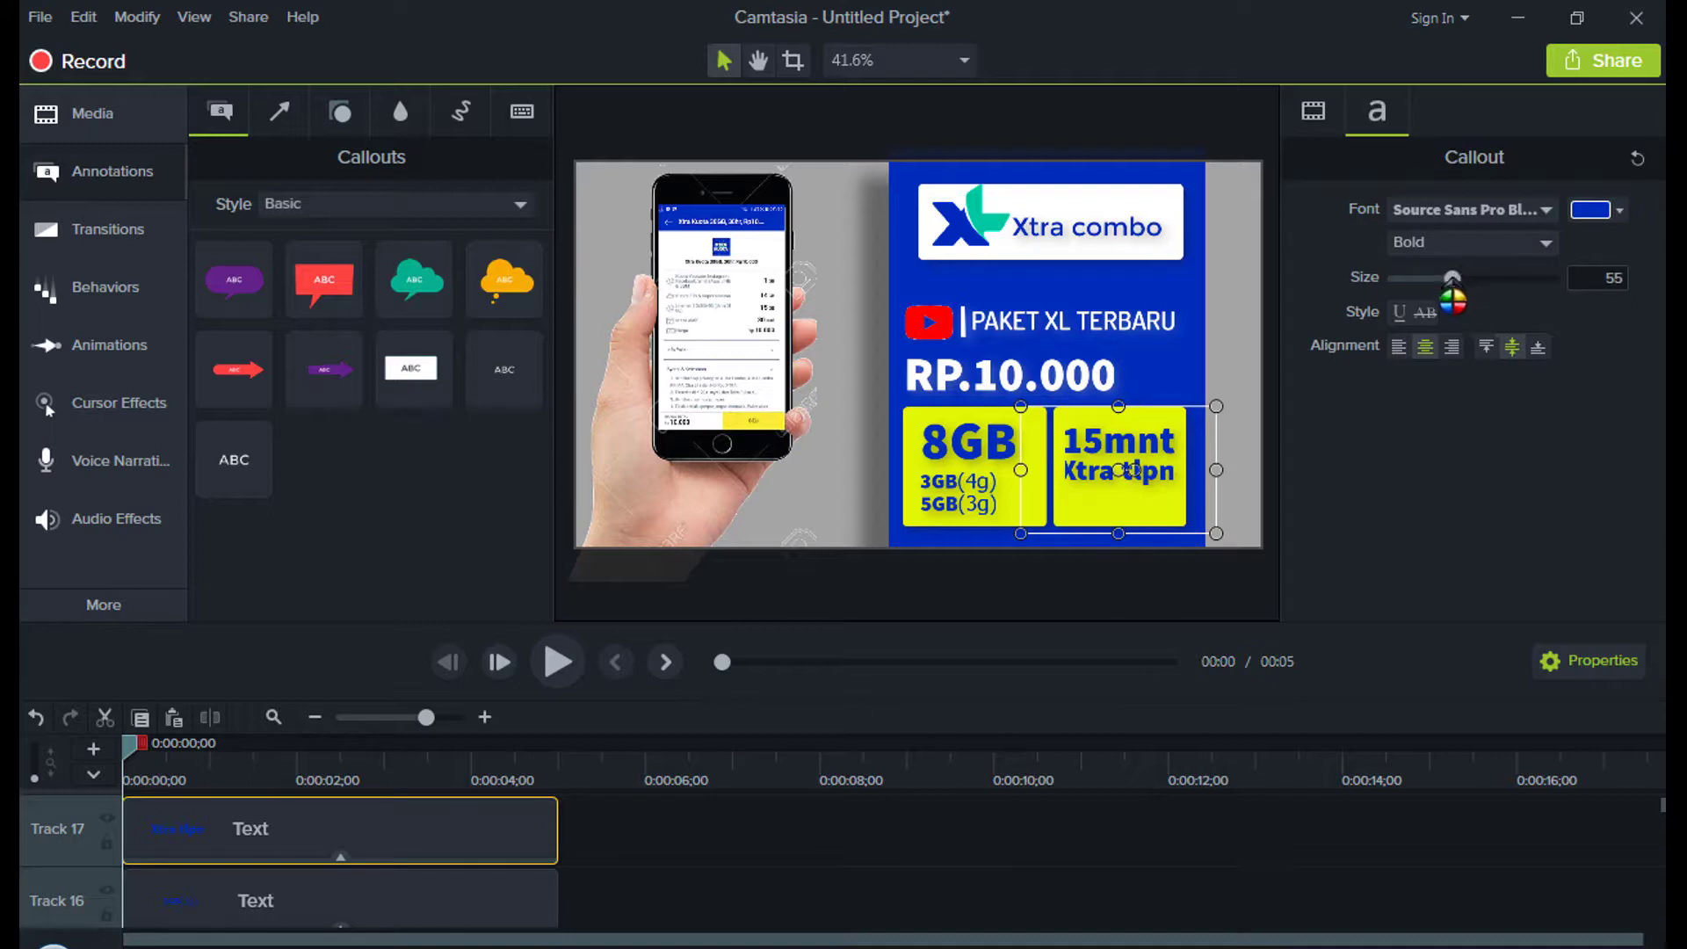
left_click_drag(1452, 279, 1438, 279)
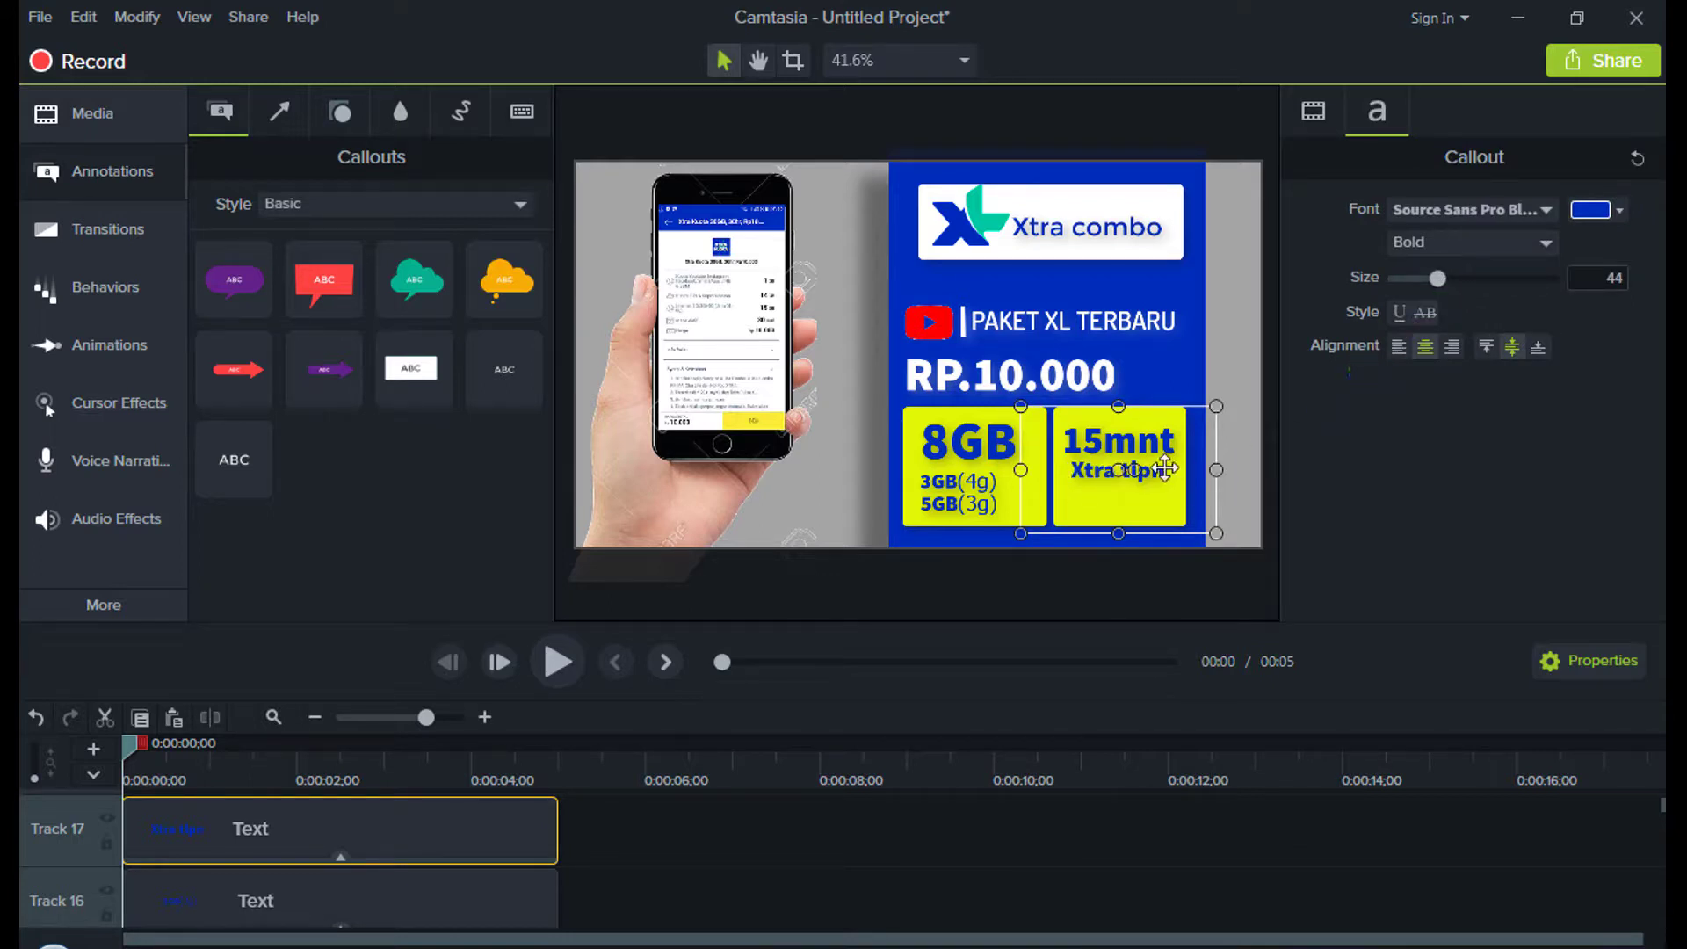
left_click_drag(1170, 458, 1166, 467)
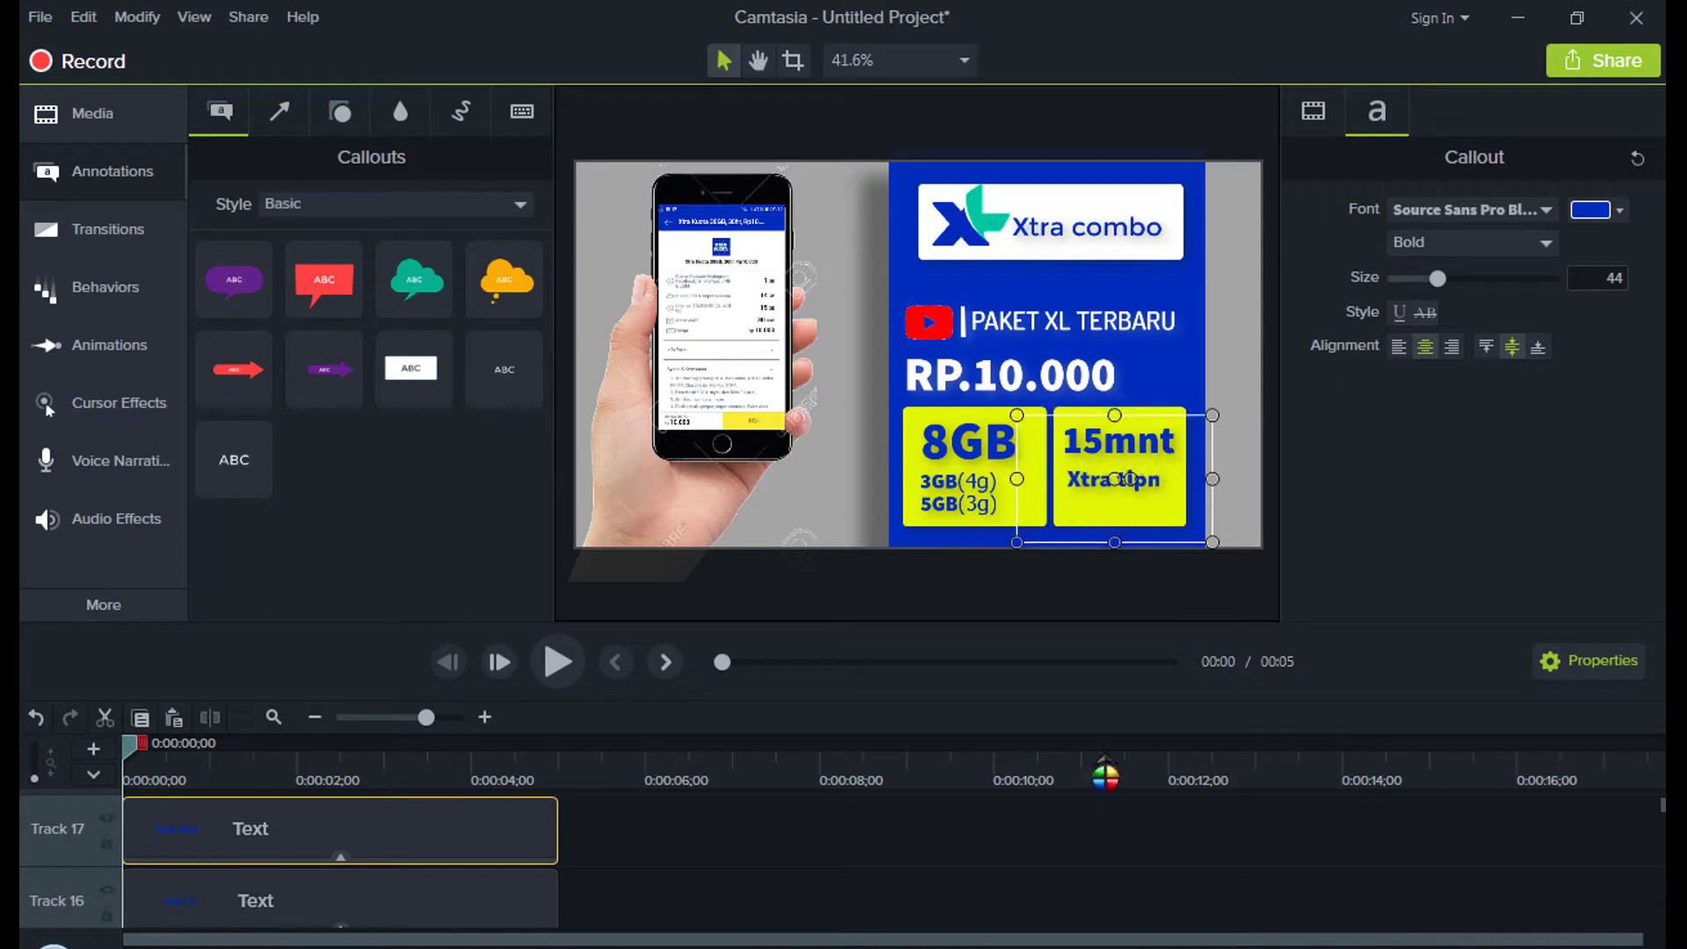
left_click(1092, 852)
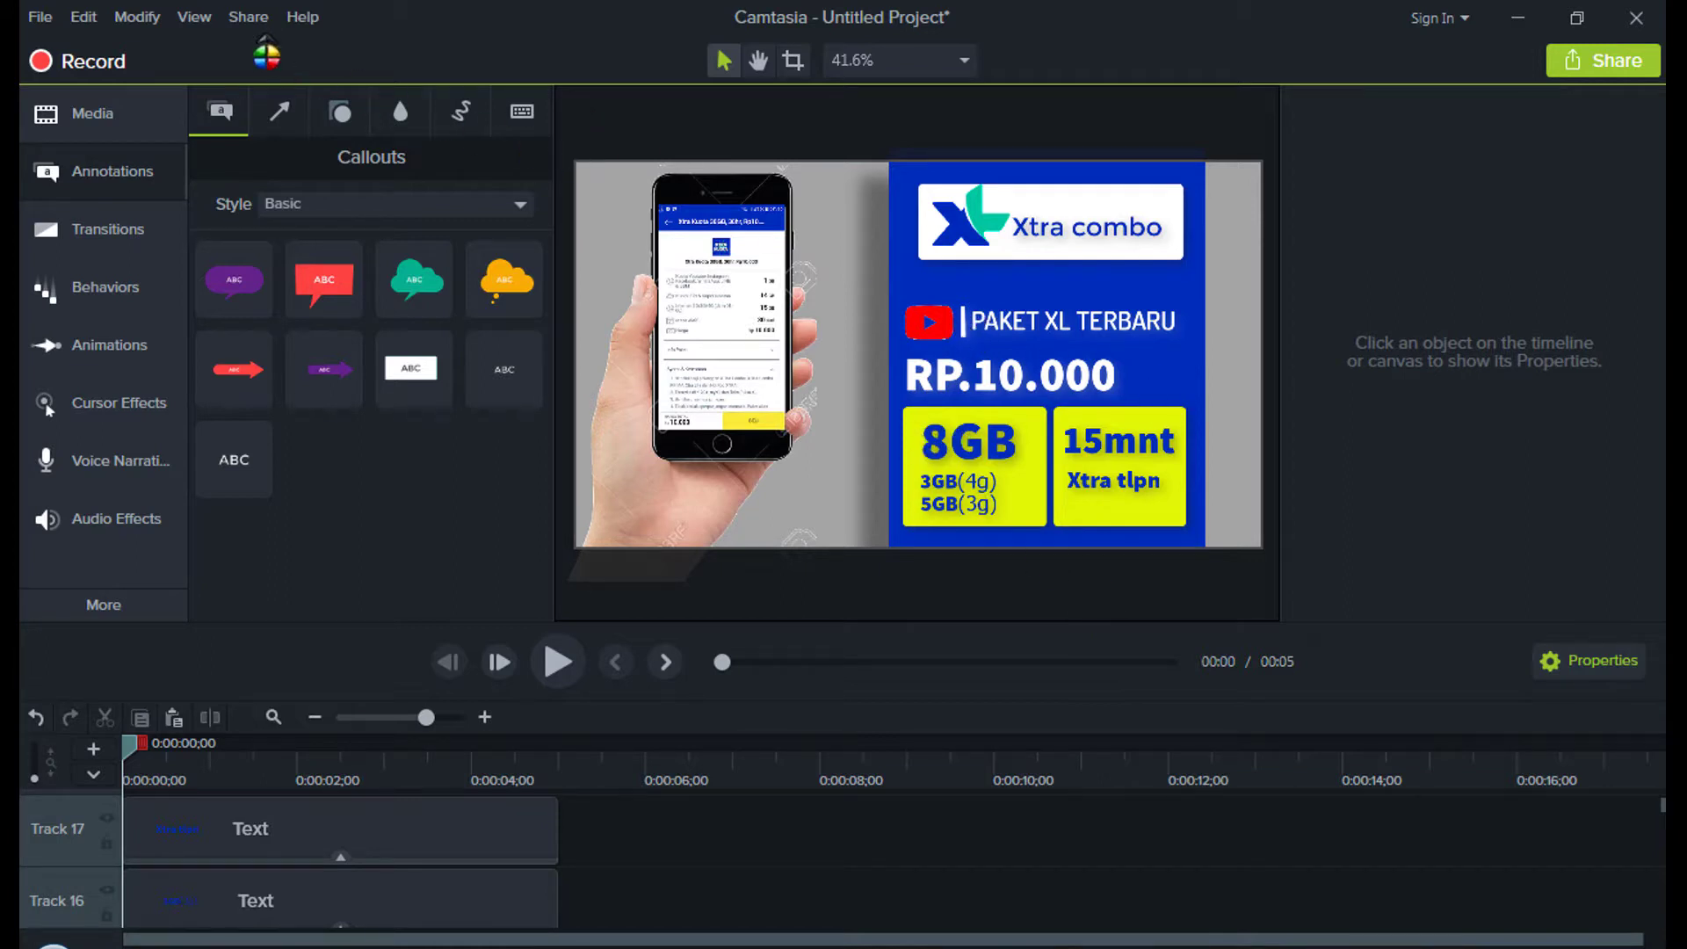
Step: Export the current frame as a PNG to the BARU folder, and shrink and reposition the Windows Photo Viewer window showing the saved image
left_click(251, 19)
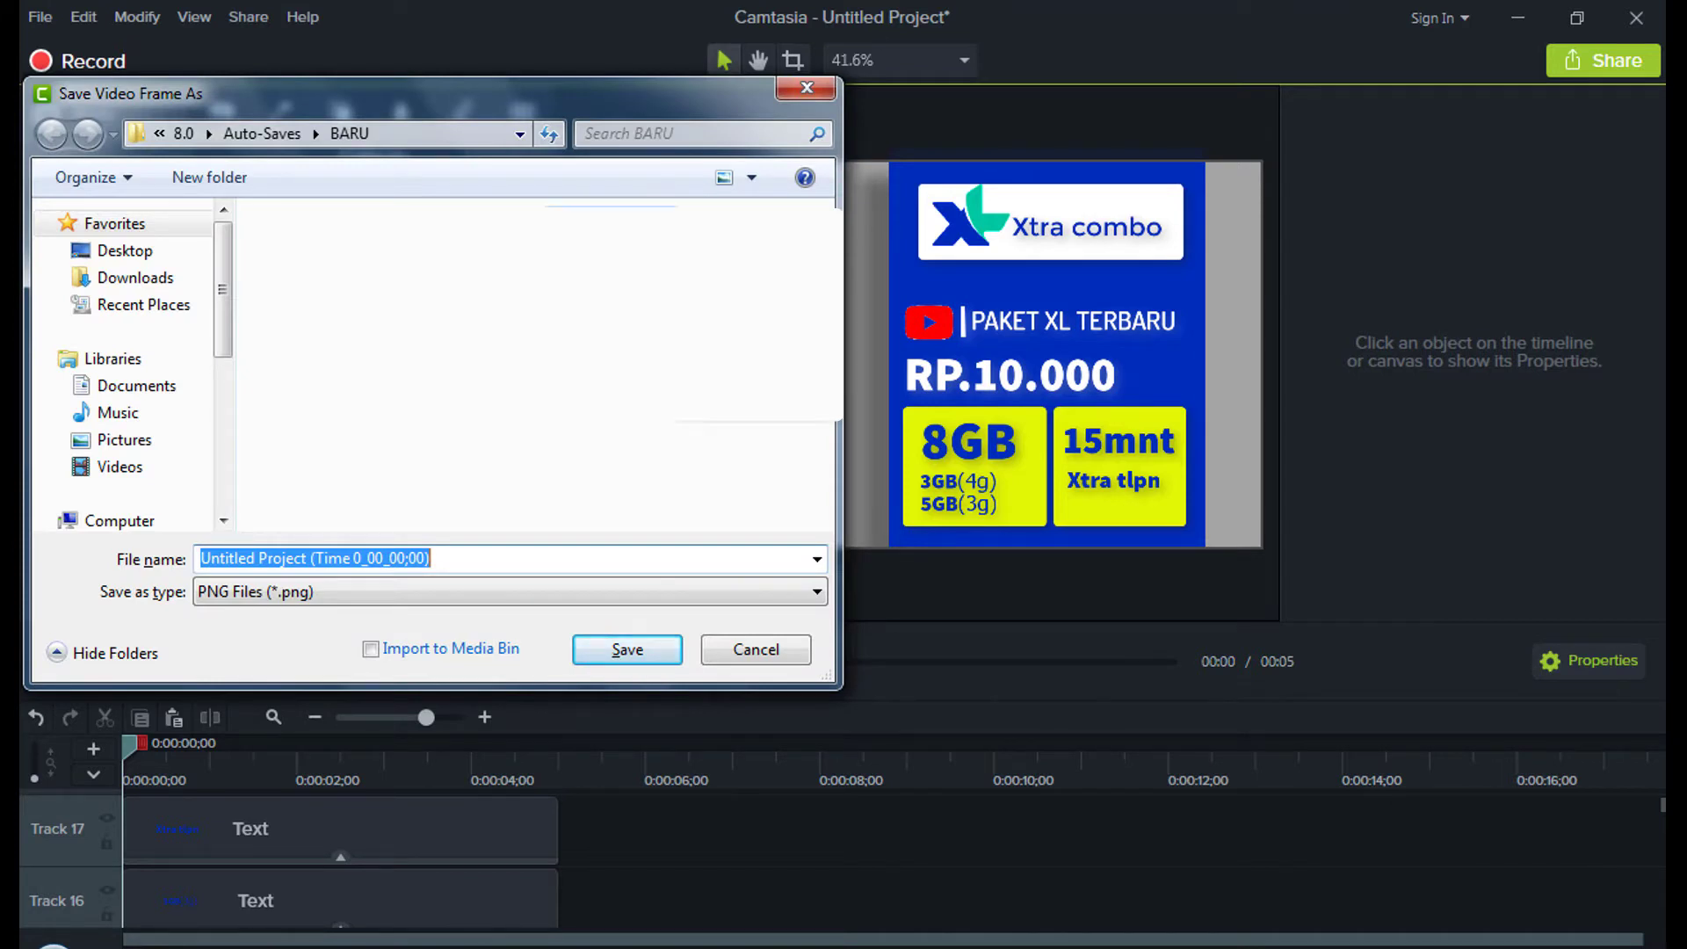
left_click(629, 650)
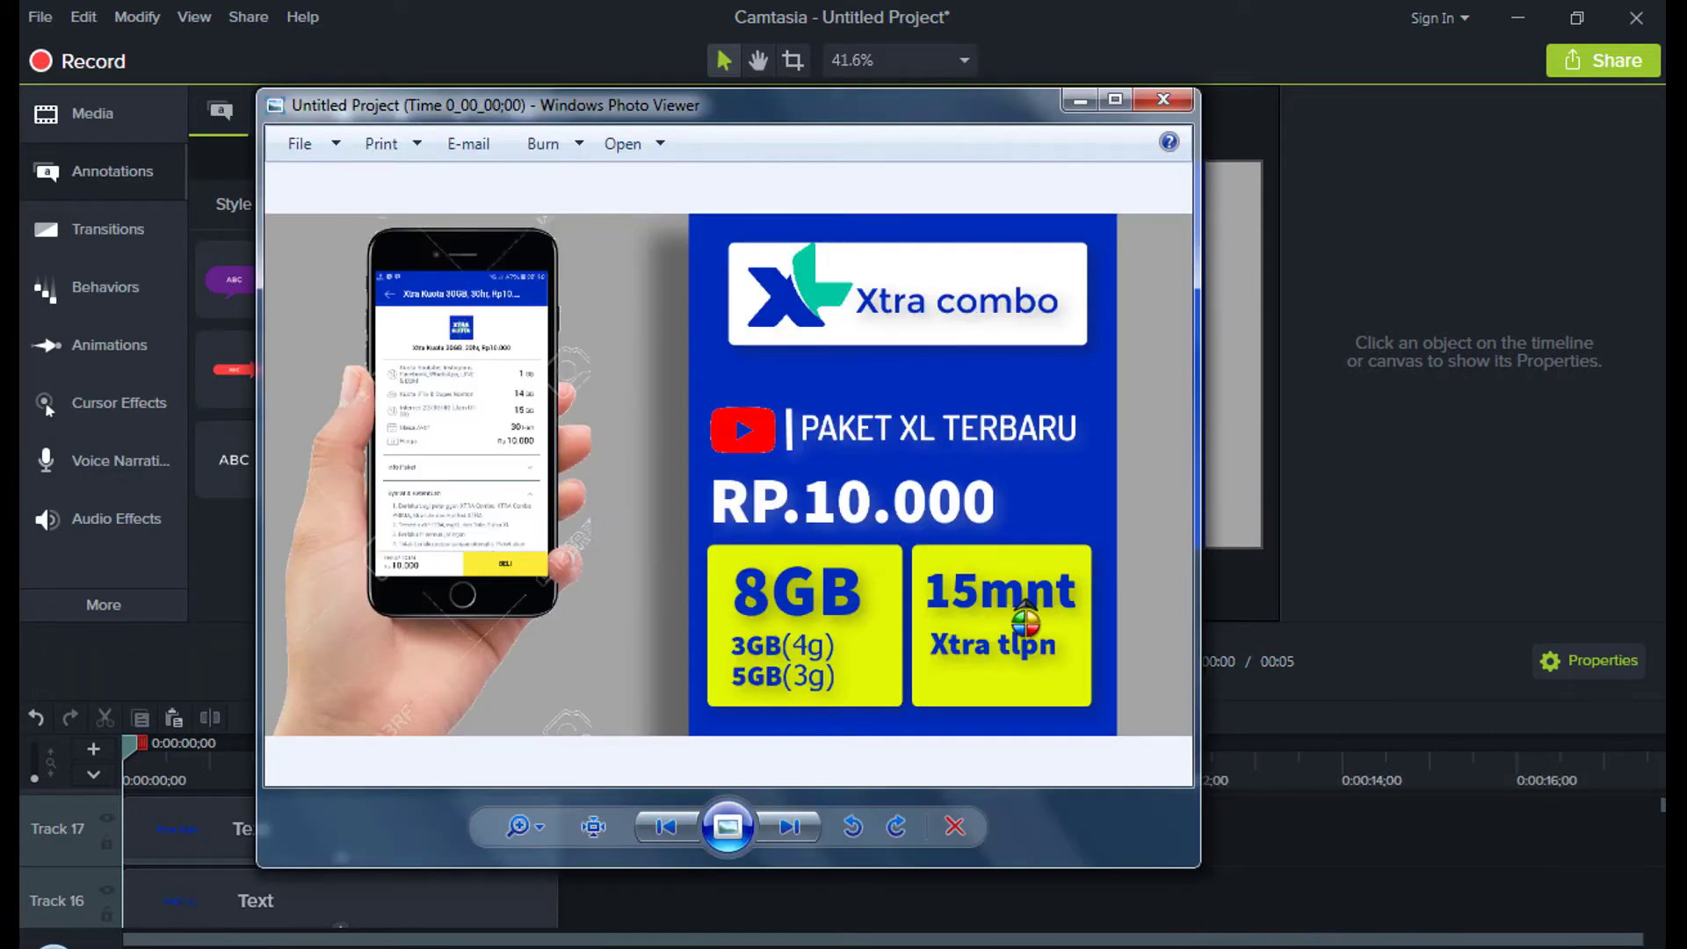
left_click_drag(1197, 865, 897, 654)
left_click_drag(723, 122, 708, 169)
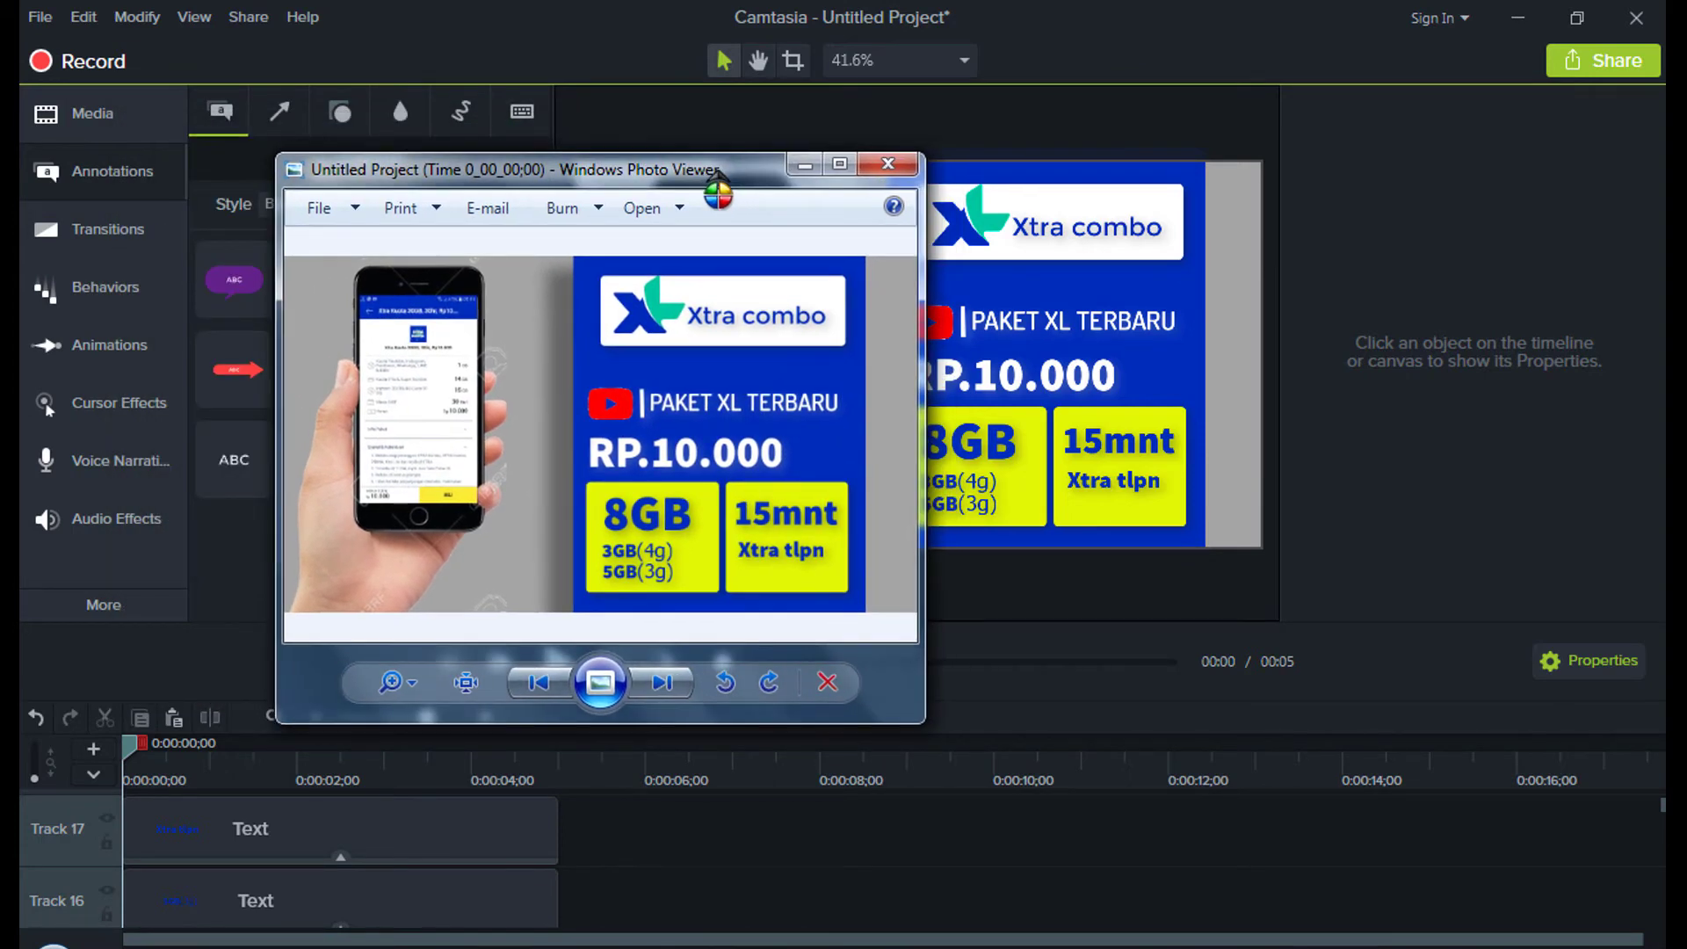